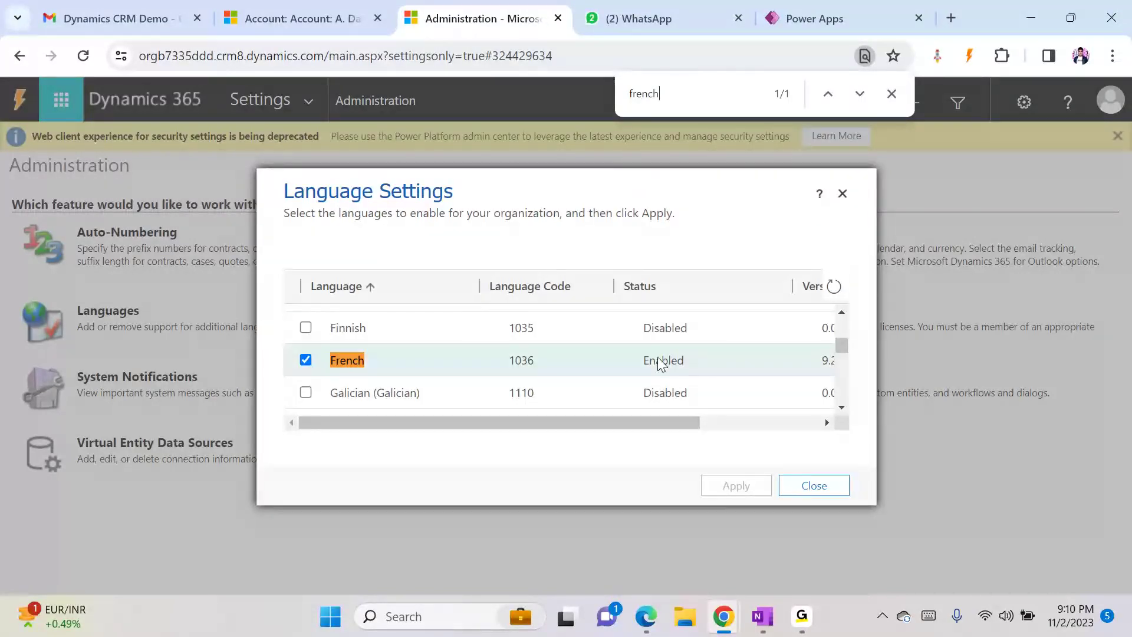
# - Close the language settings dialog and return to the A. Datum account record
pyautogui.click(784, 491)
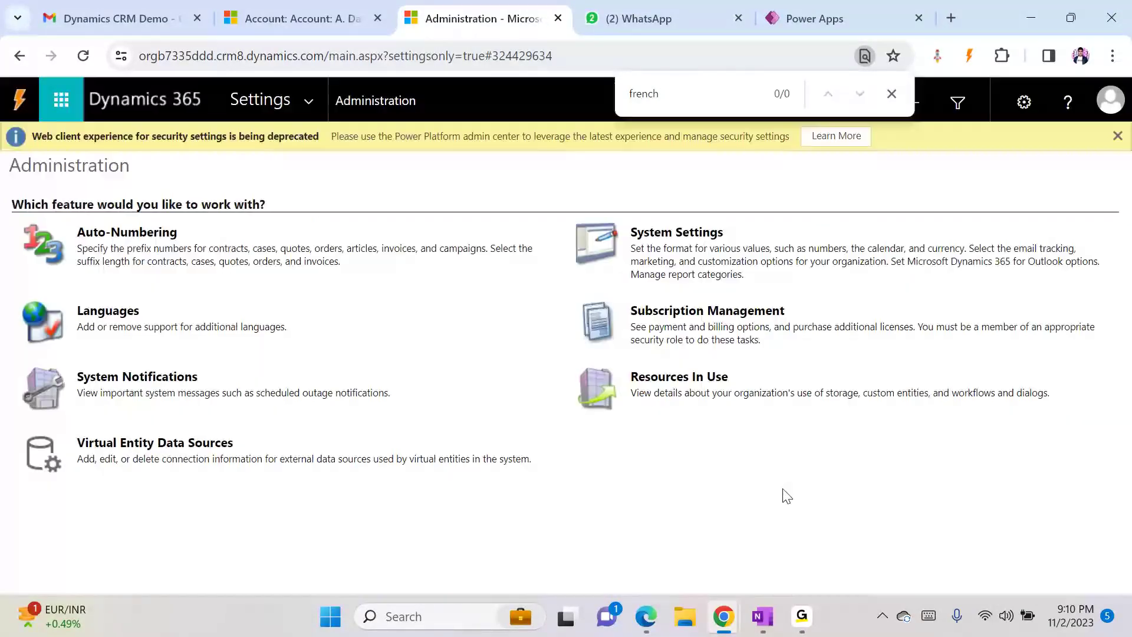
pyautogui.click(287, 17)
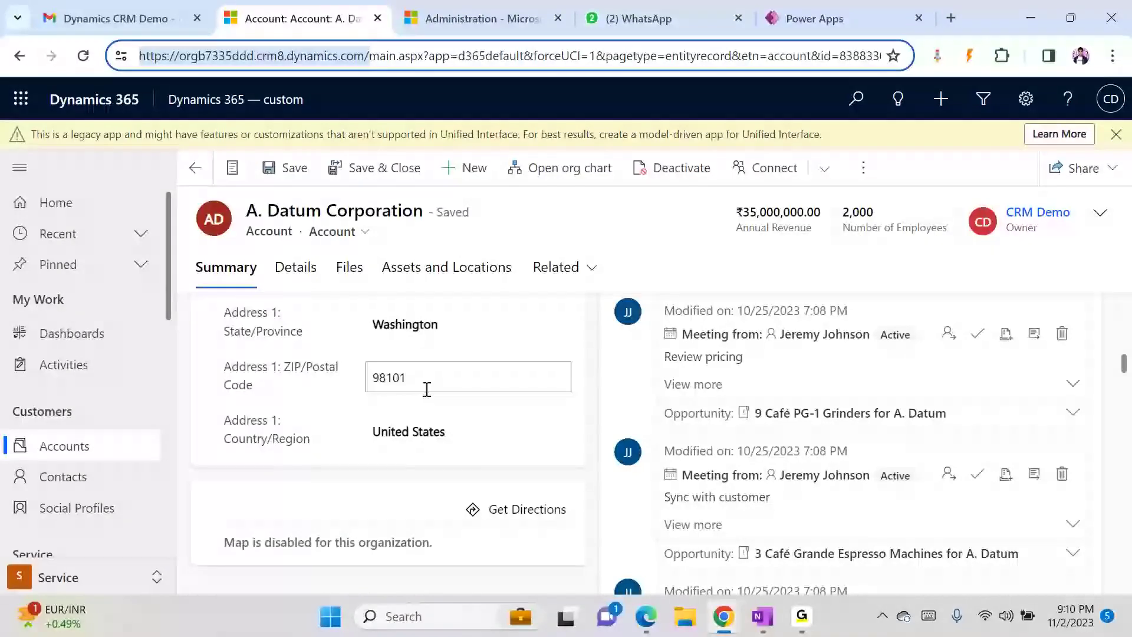
pyautogui.moveTo(1124, 372); pyautogui.dragTo(1128, 282)
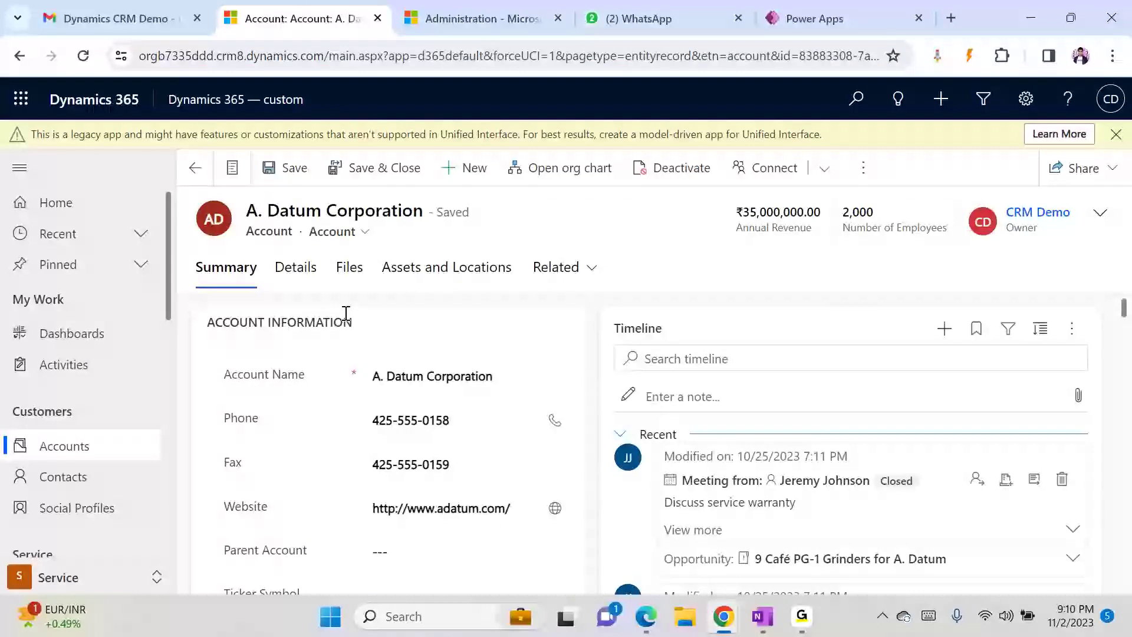
# - Set the personal user interface language to French and save the options
pyautogui.click(1026, 99)
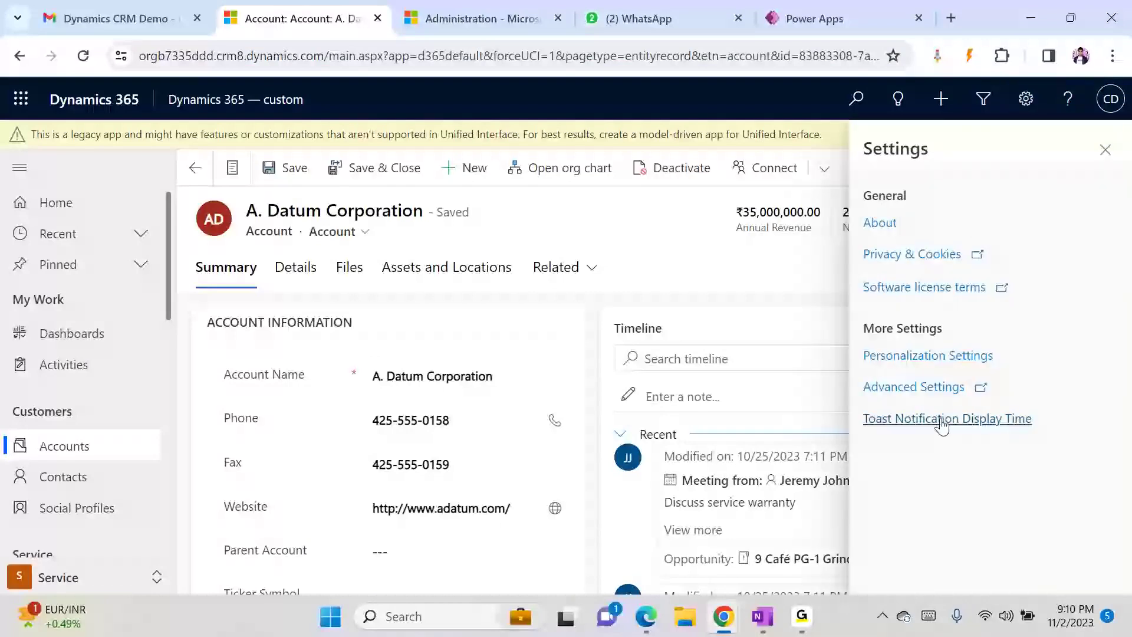
pyautogui.click(925, 357)
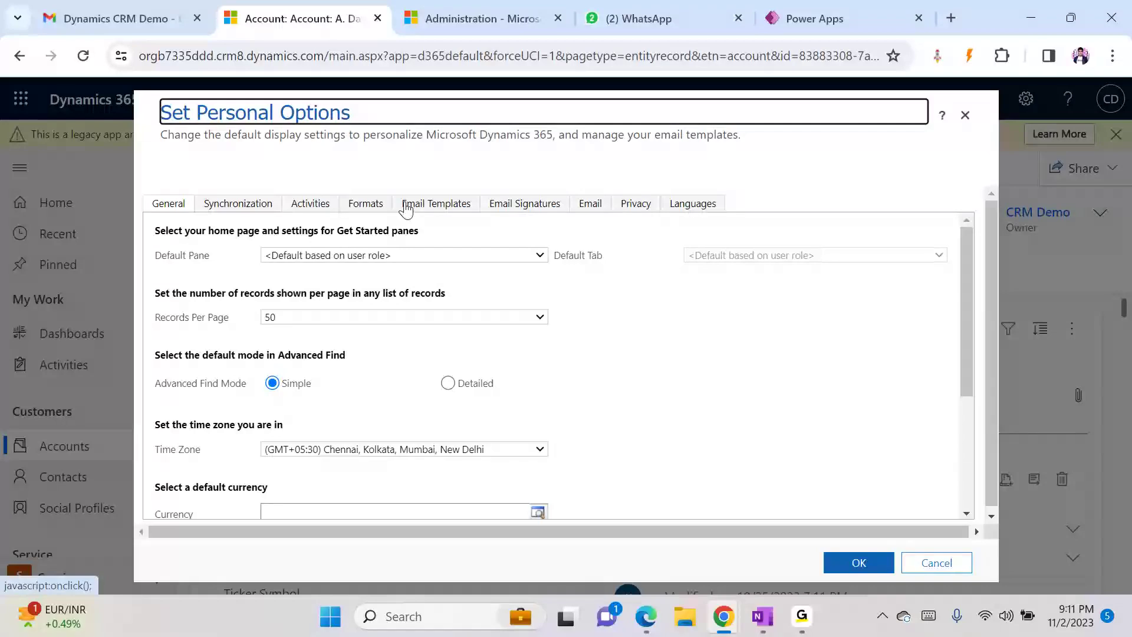
pyautogui.click(687, 203)
pyautogui.click(395, 295)
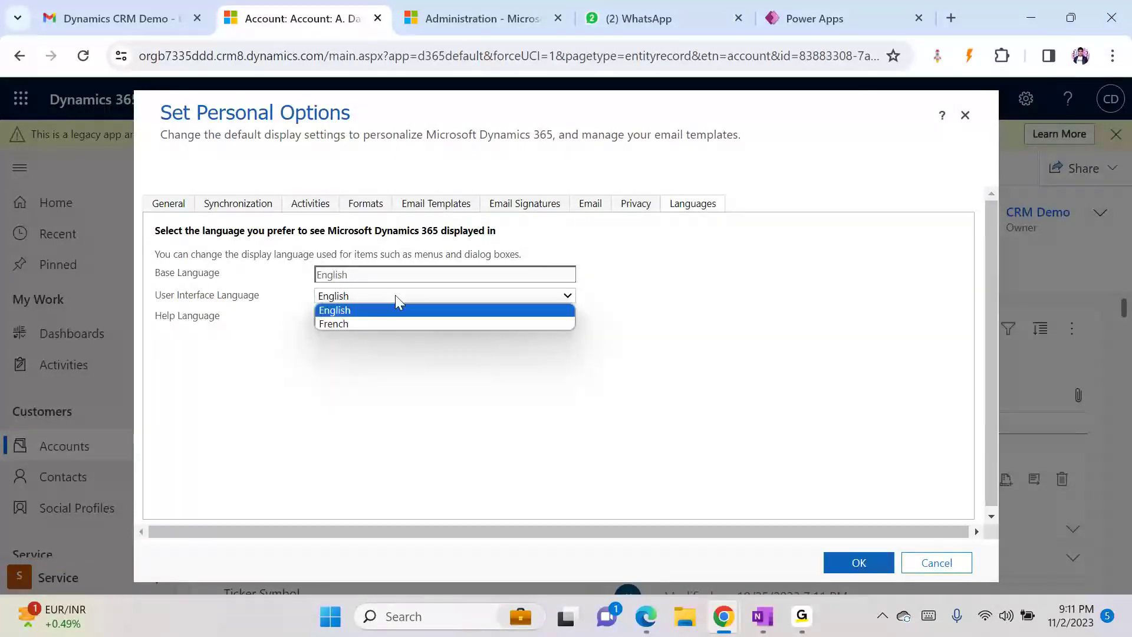
pyautogui.click(359, 327)
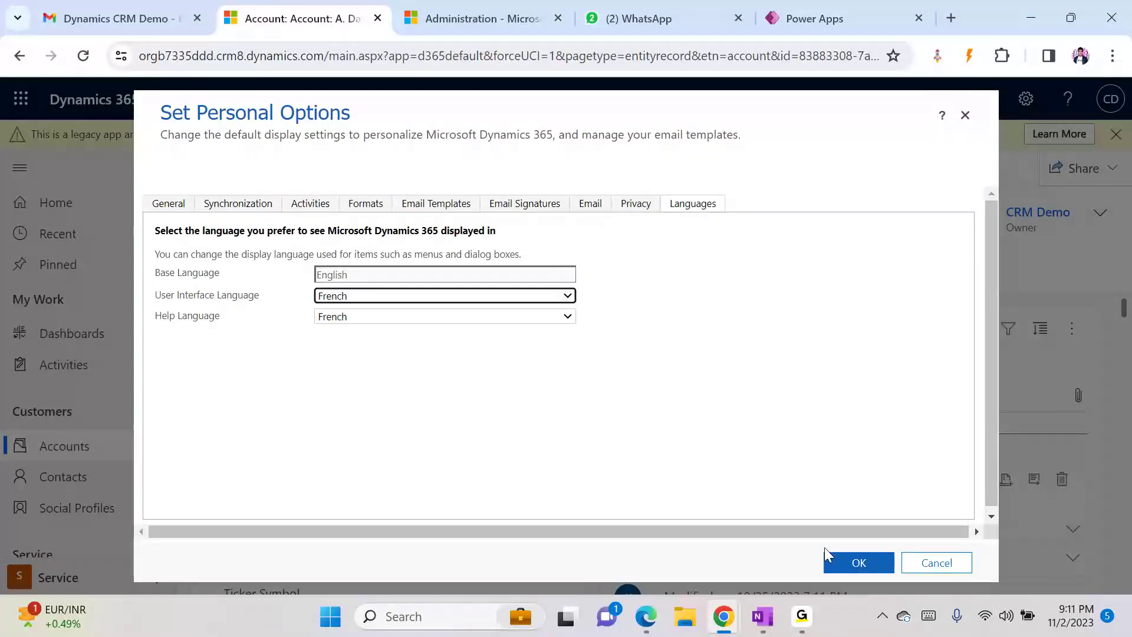
pyautogui.click(865, 562)
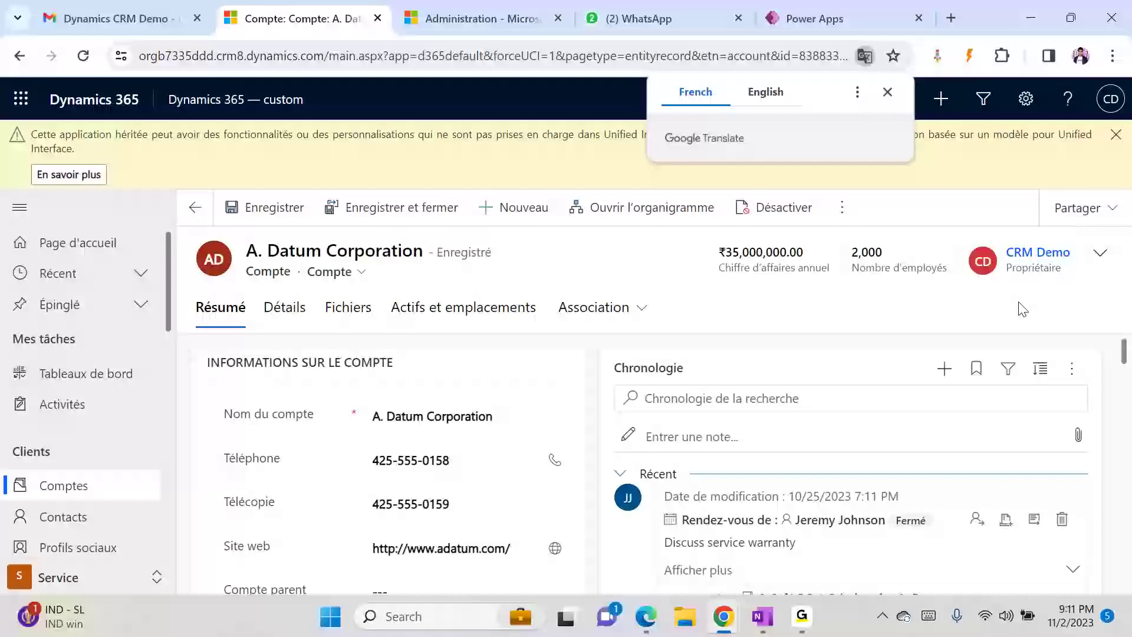
# - Scroll through the A. Datum Corporation form to review its French labels
pyautogui.moveTo(1123, 349); pyautogui.dragTo(1120, 453)
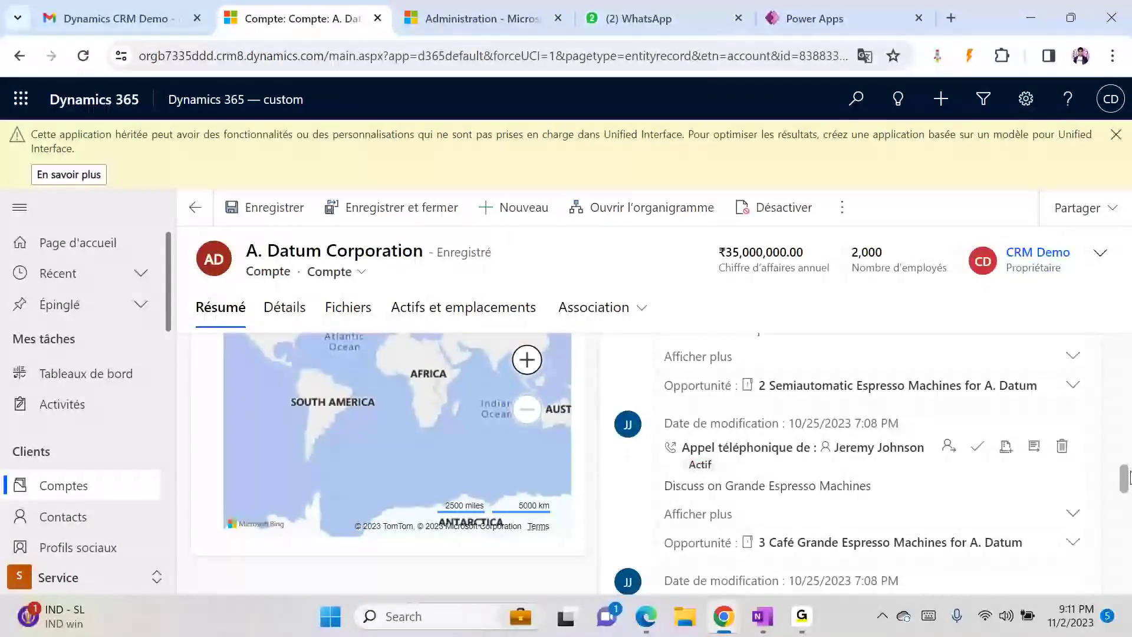
pyautogui.moveTo(1127, 451); pyautogui.dragTo(1130, 374)
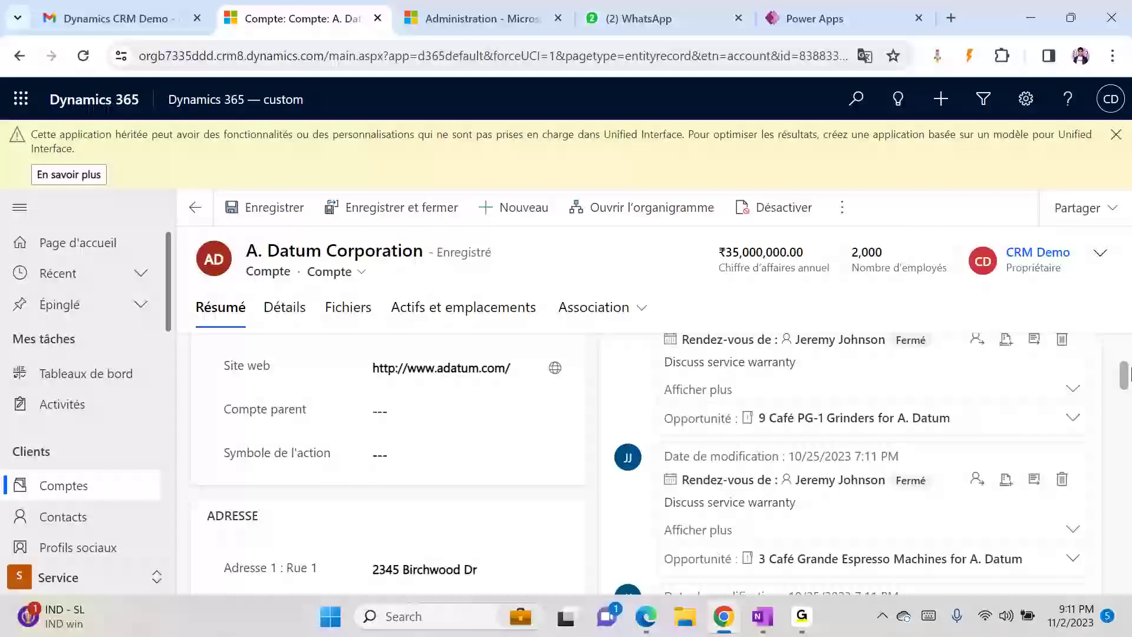
# - Open the advanced settings, then return to the account record
pyautogui.click(1026, 98)
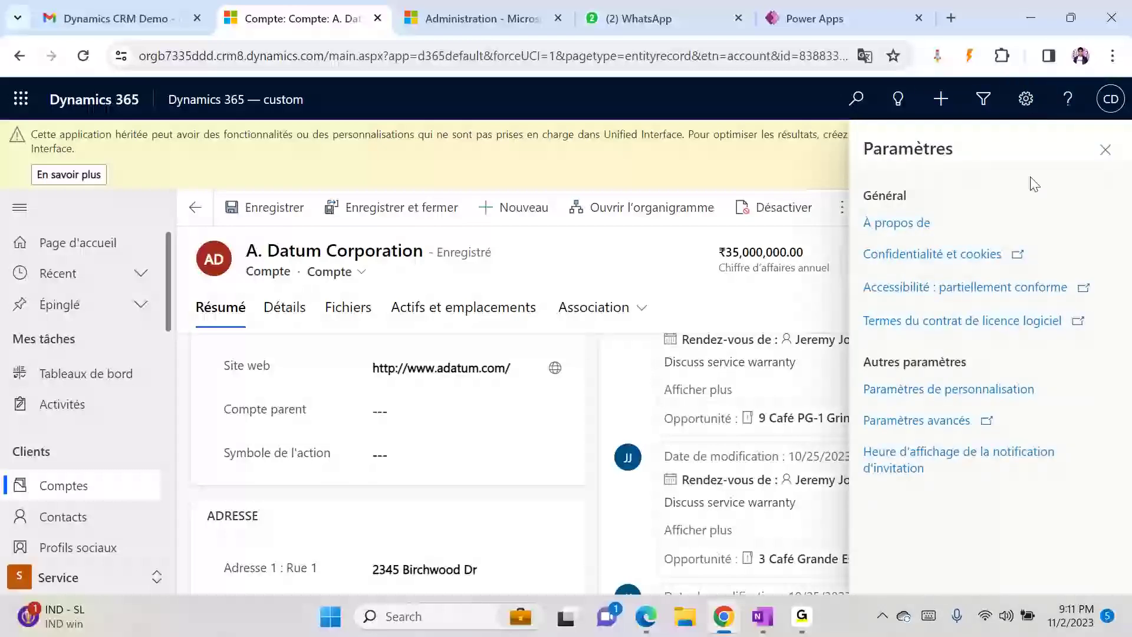
pyautogui.click(915, 421)
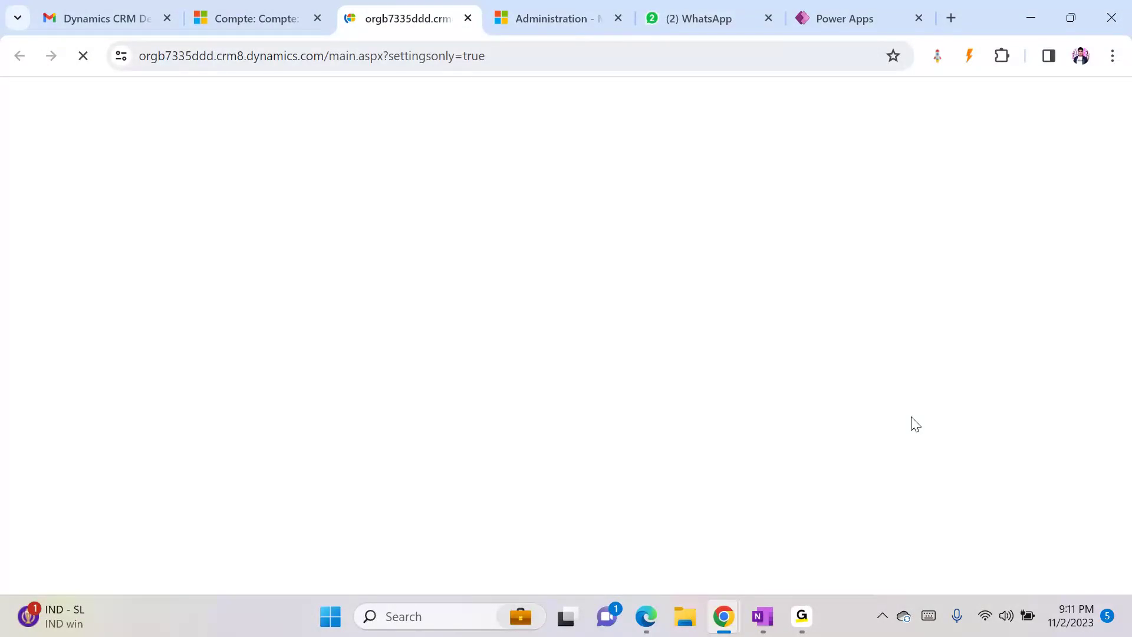
pyautogui.click(248, 8)
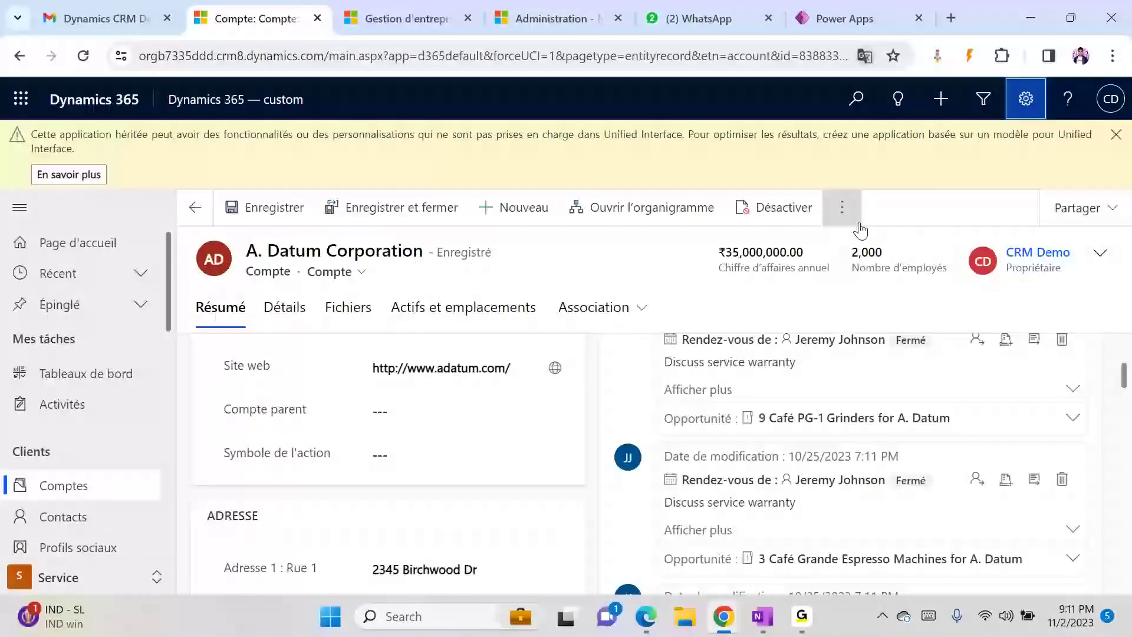
# - Switch the personal interface language back to English and save the options
pyautogui.click(1026, 98)
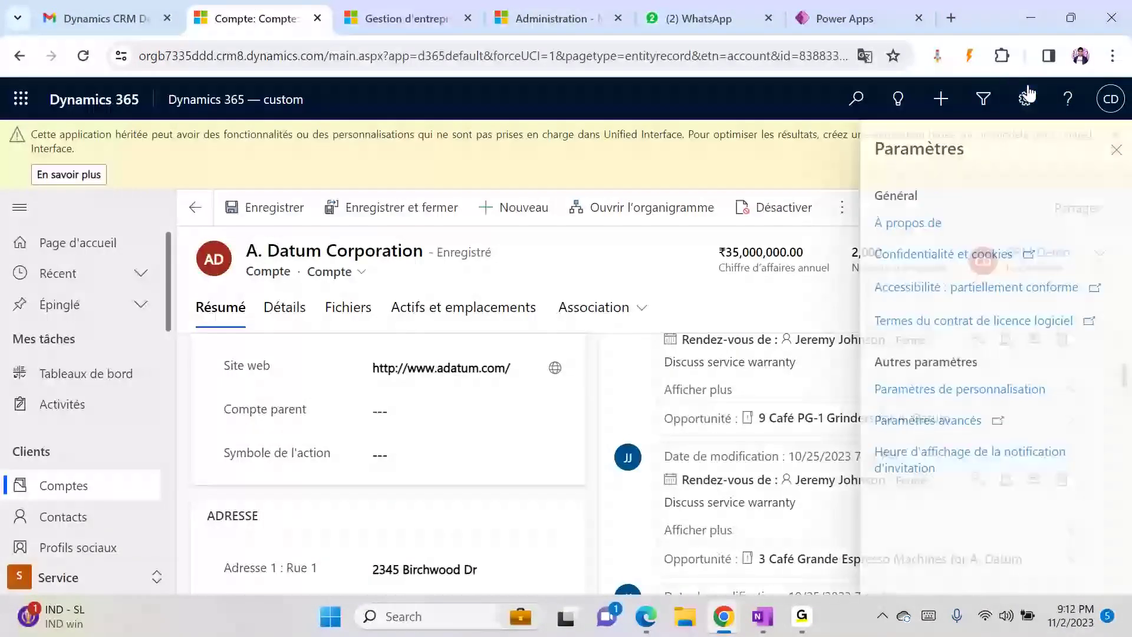
pyautogui.click(925, 388)
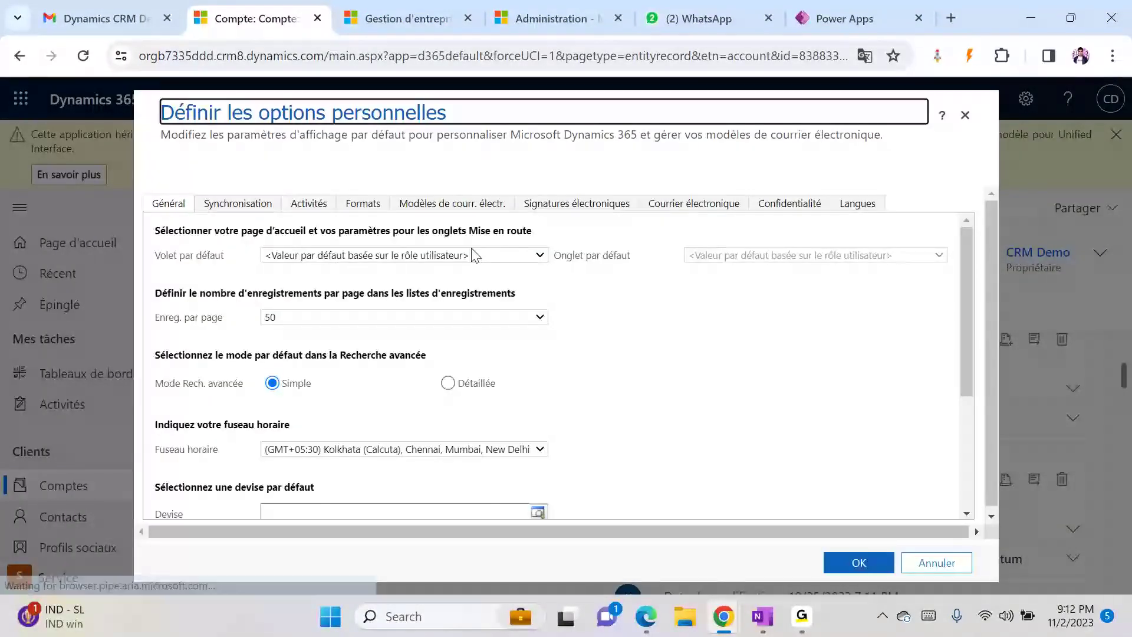
pyautogui.click(855, 204)
pyautogui.click(369, 296)
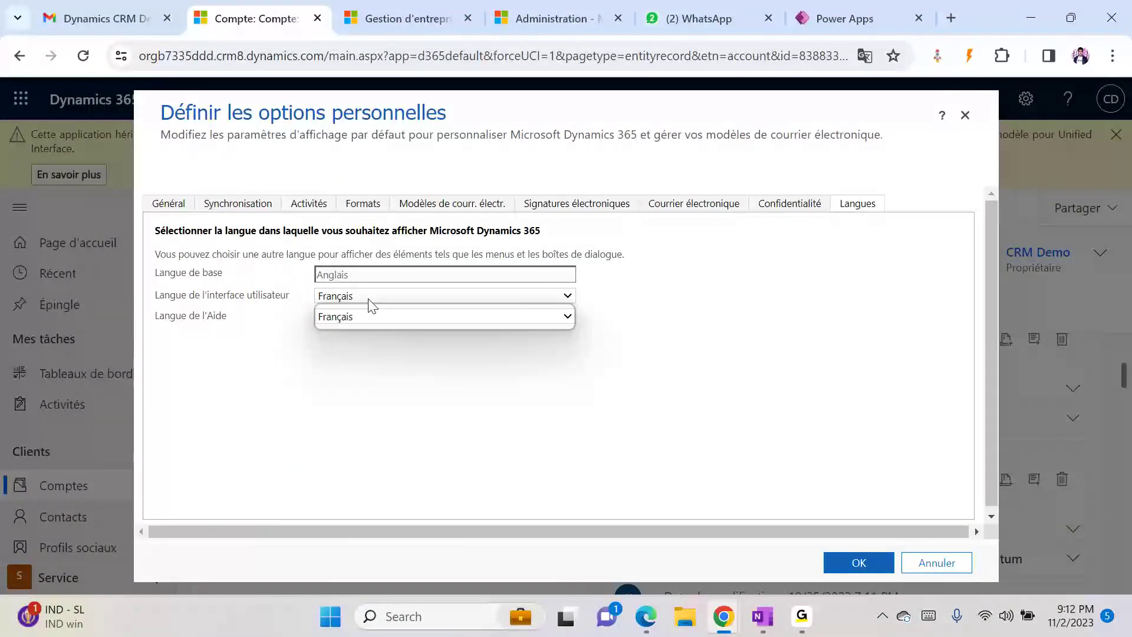
pyautogui.click(361, 308)
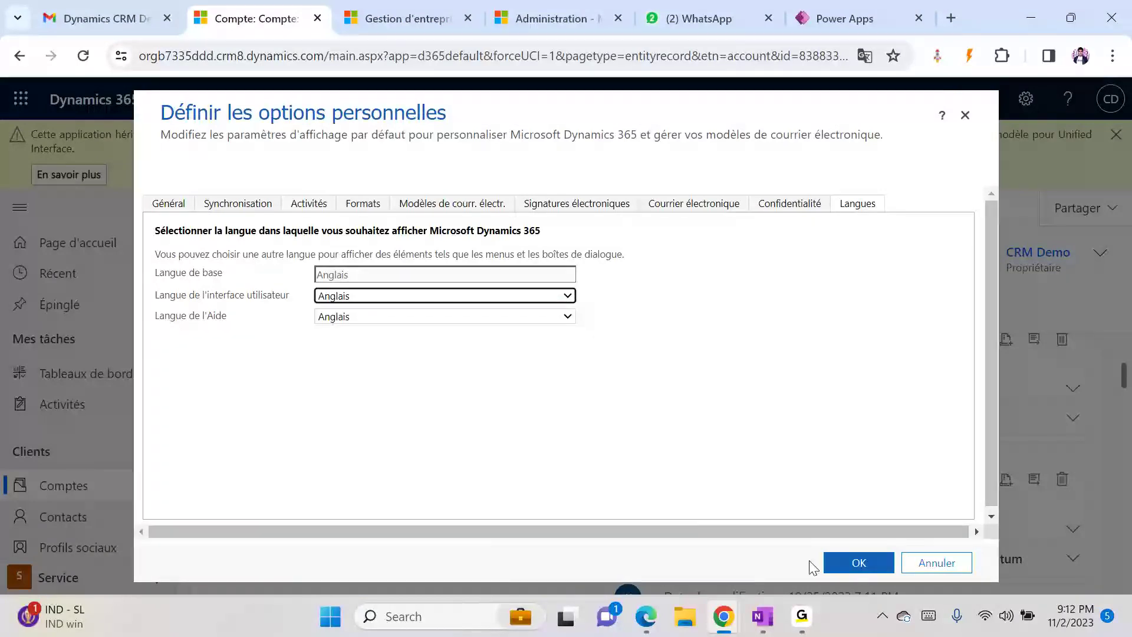
pyautogui.click(852, 564)
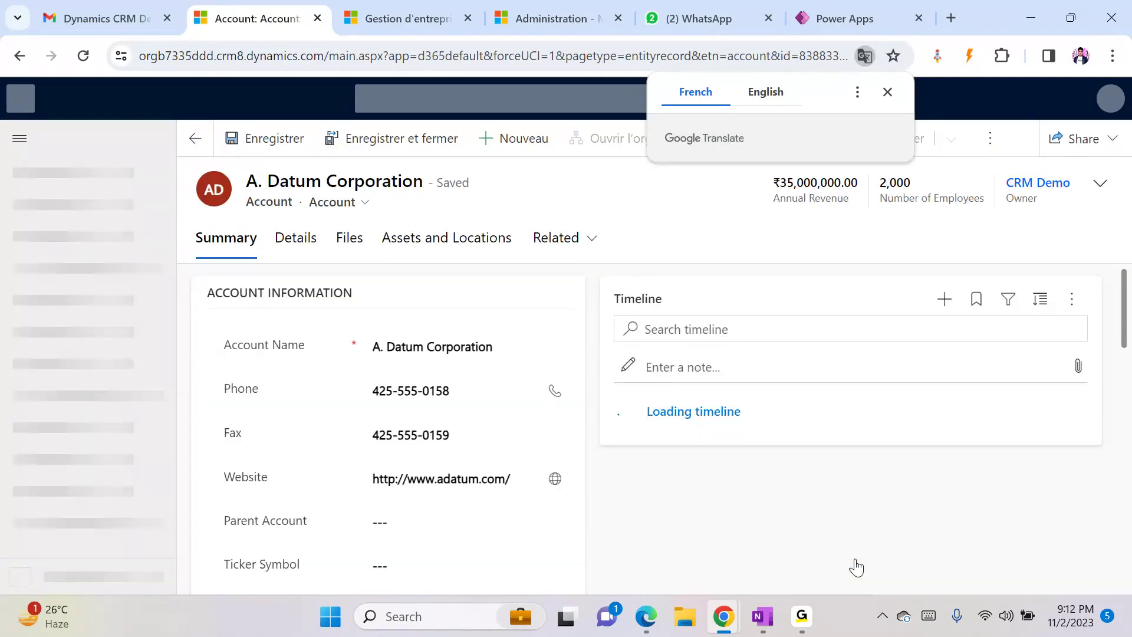
# - Dismiss the Google Translate offer and close the Gestion d'entreprise advanced settings tab
pyautogui.click(887, 93)
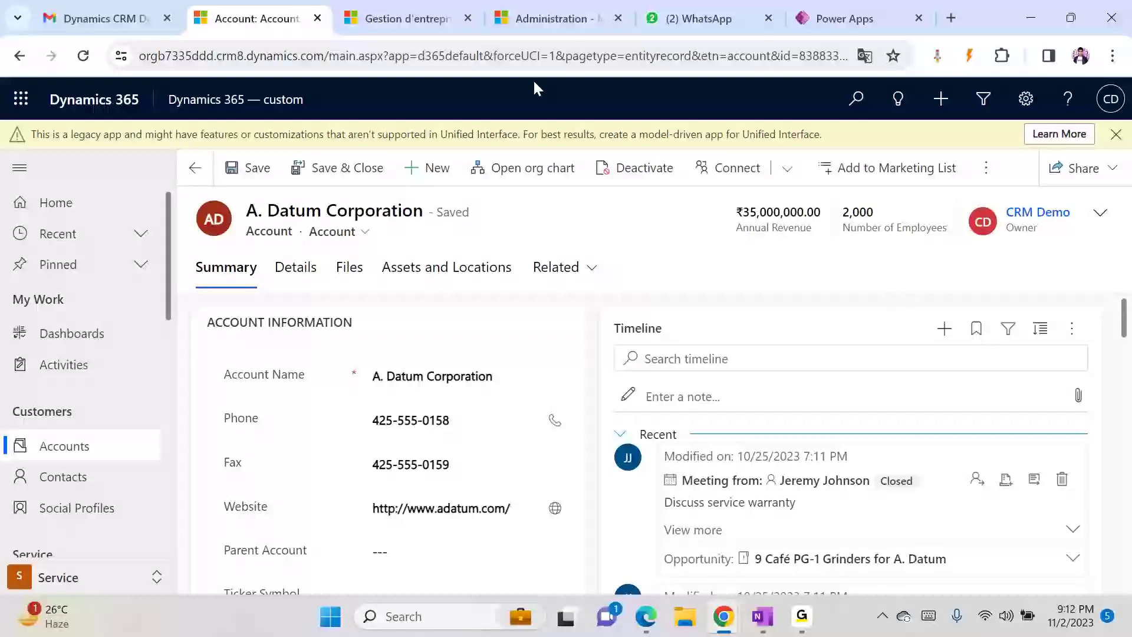
pyautogui.click(467, 18)
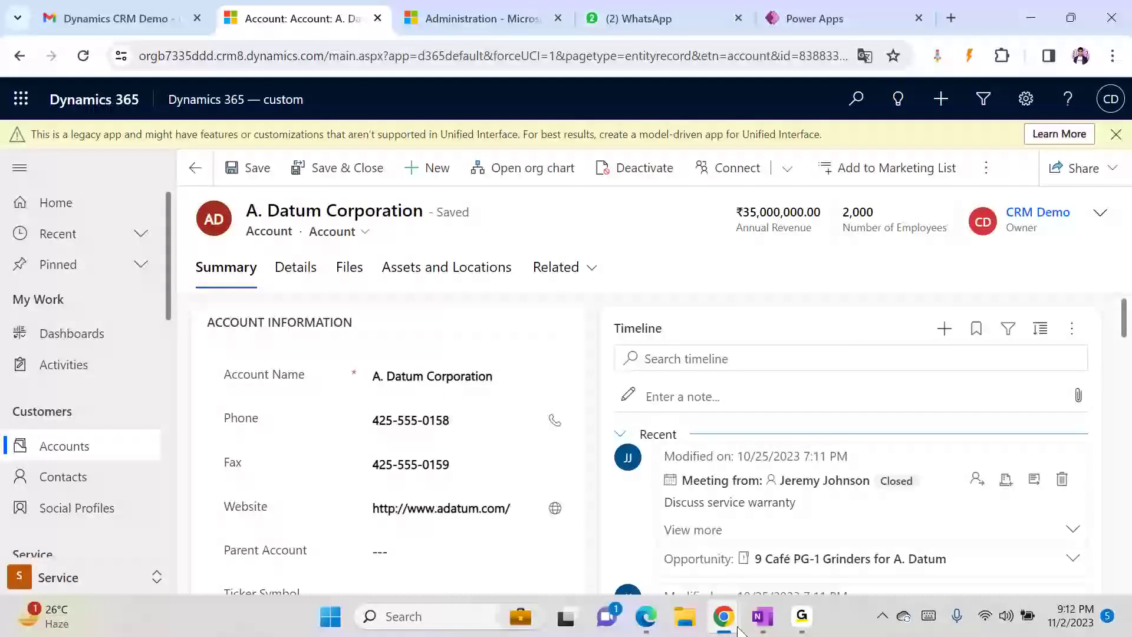
# - Bring the Demo Solution window forward and open the Information main form
pyautogui.moveTo(724, 620)
pyautogui.moveTo(799, 518)
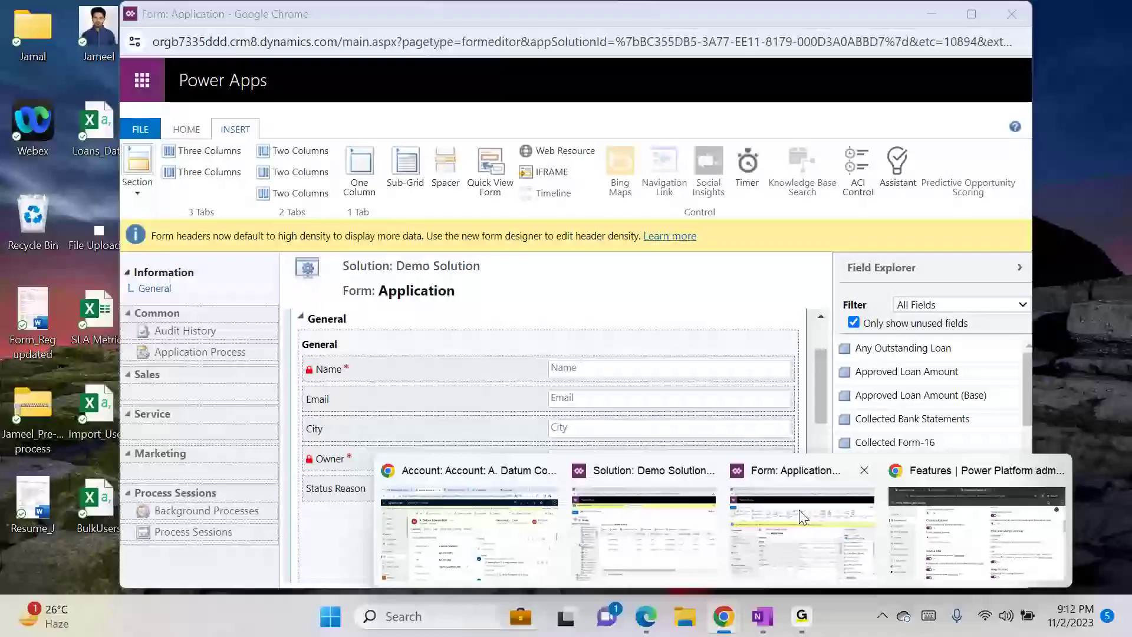
pyautogui.click(682, 518)
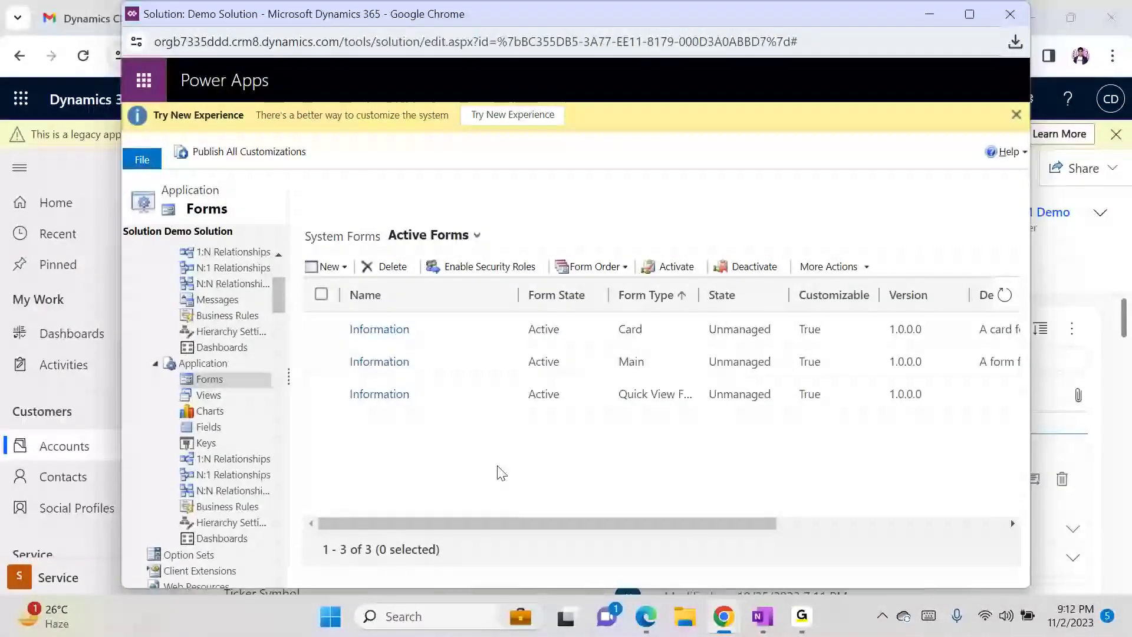
pyautogui.click(380, 362)
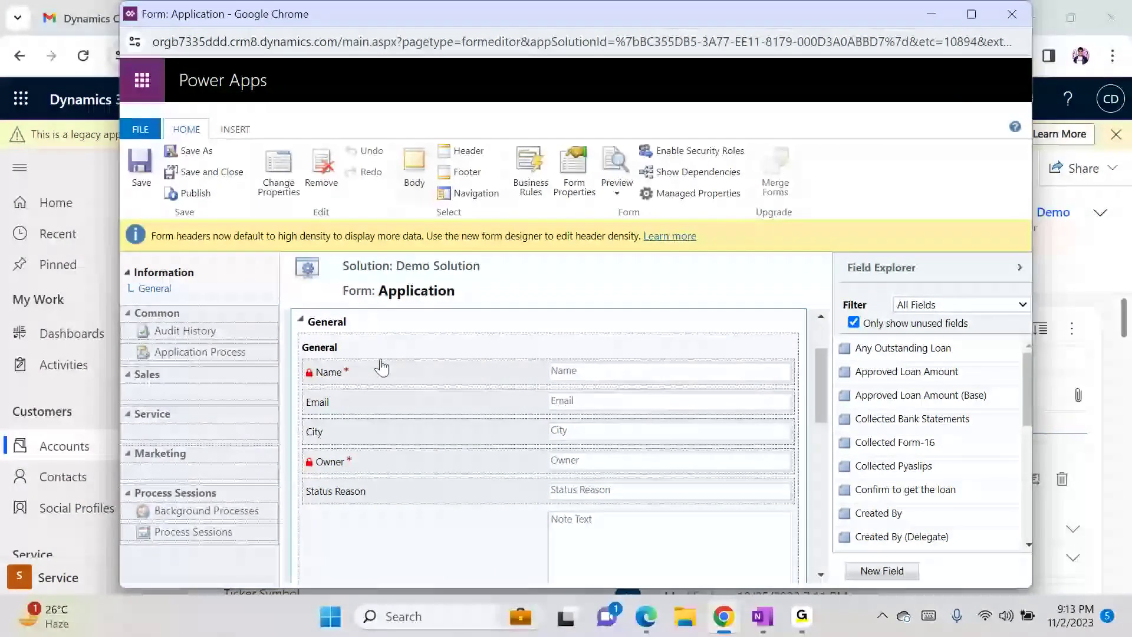
# - Close that form editor and open the Account entity's Account main form instead
pyautogui.click(1011, 14)
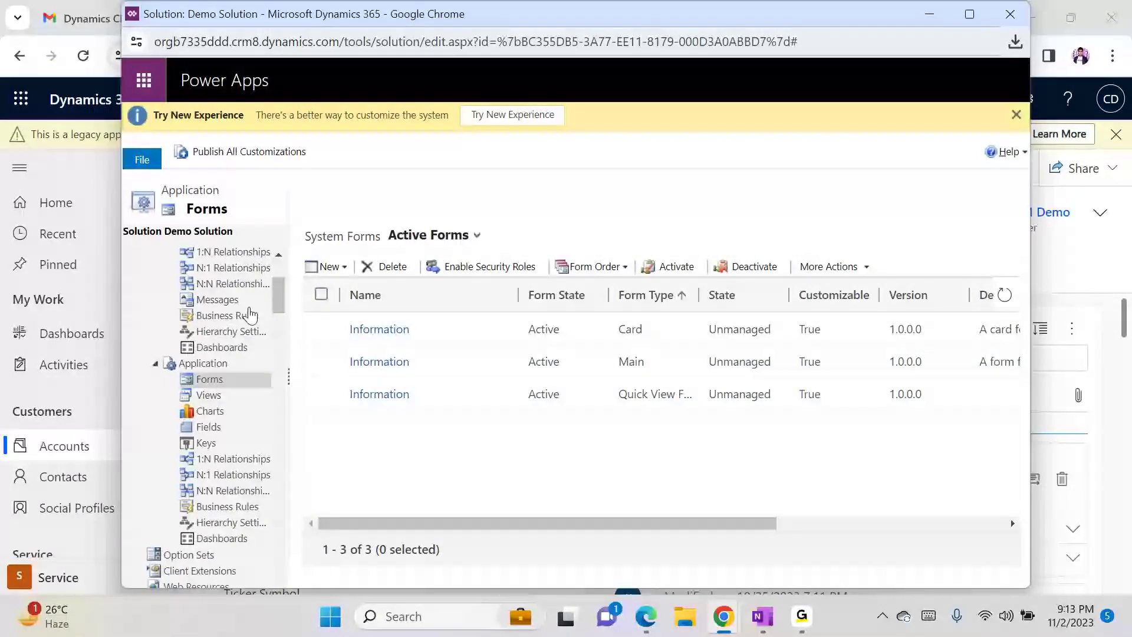
pyautogui.scroll(3, 276, 273)
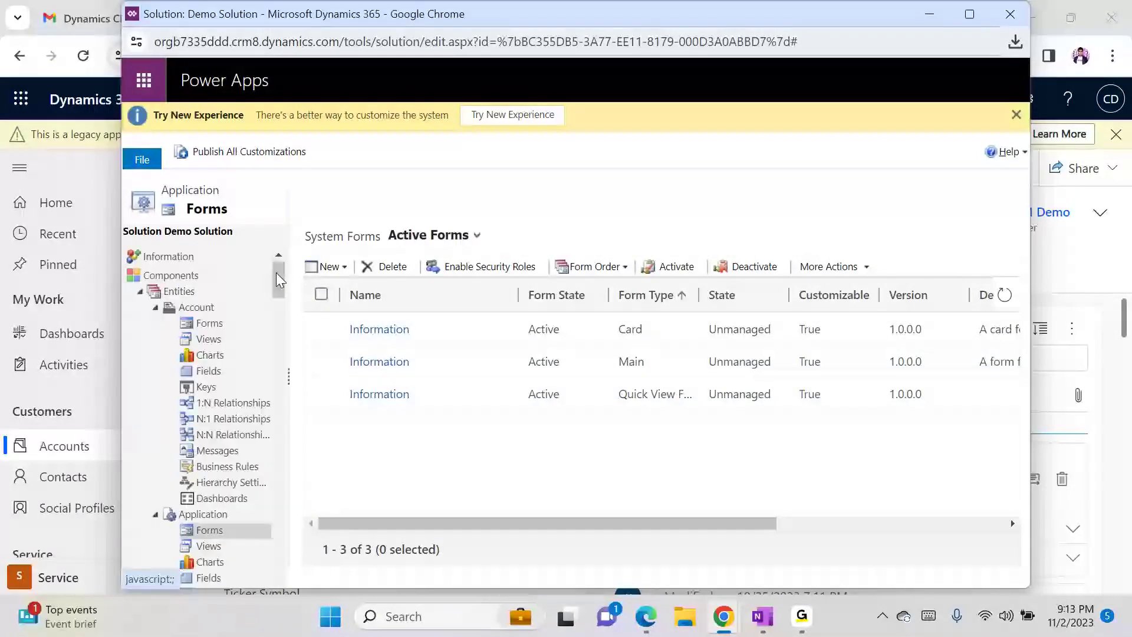
pyautogui.click(207, 326)
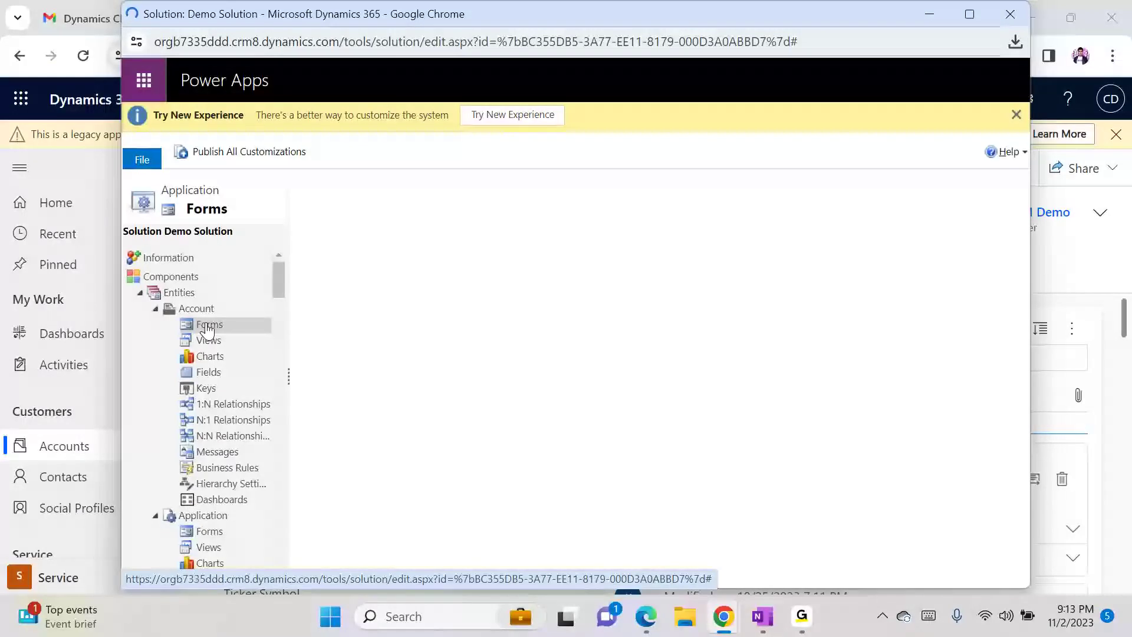
pyautogui.click(370, 330)
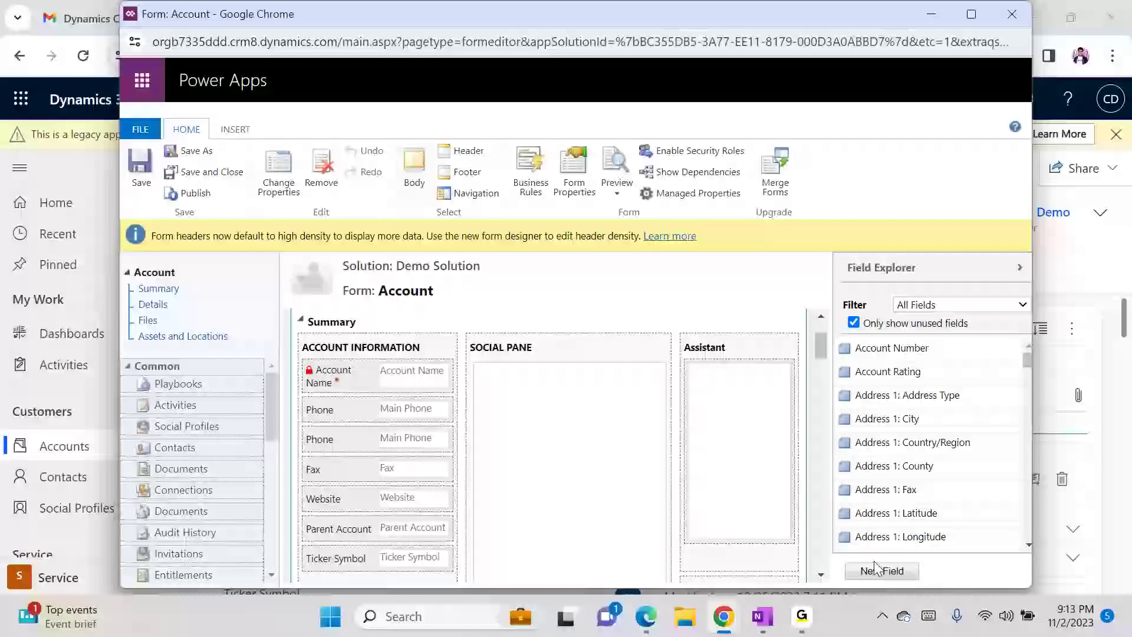
# - Create a single-line text field 'Account Type' (cr2b6_AccountType) and save it
pyautogui.click(853, 577)
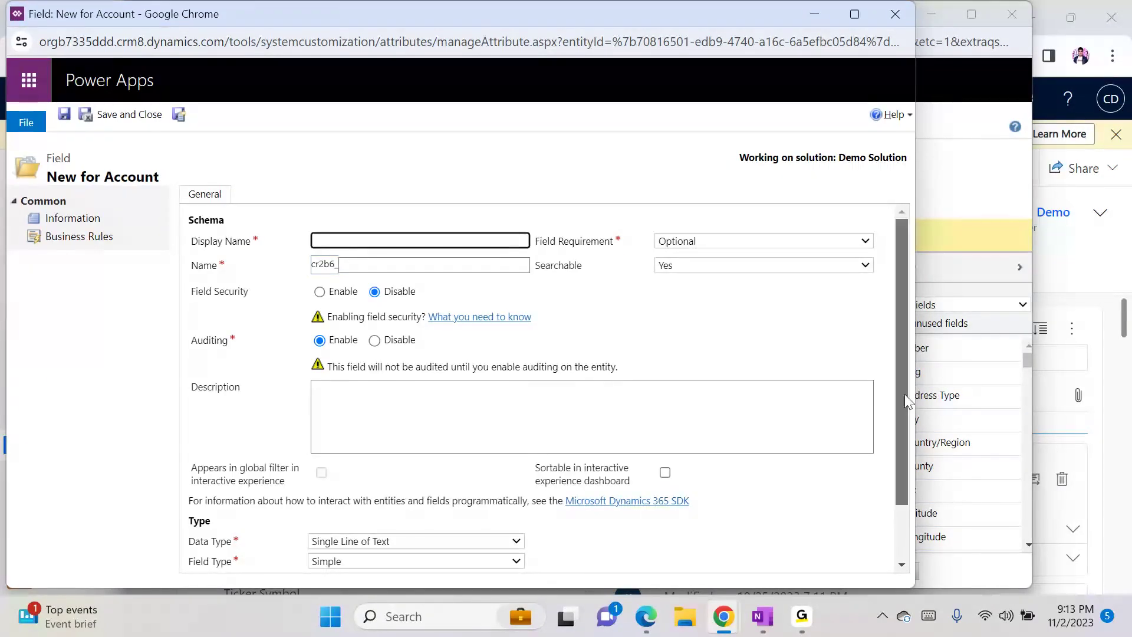
pyautogui.click(422, 241)
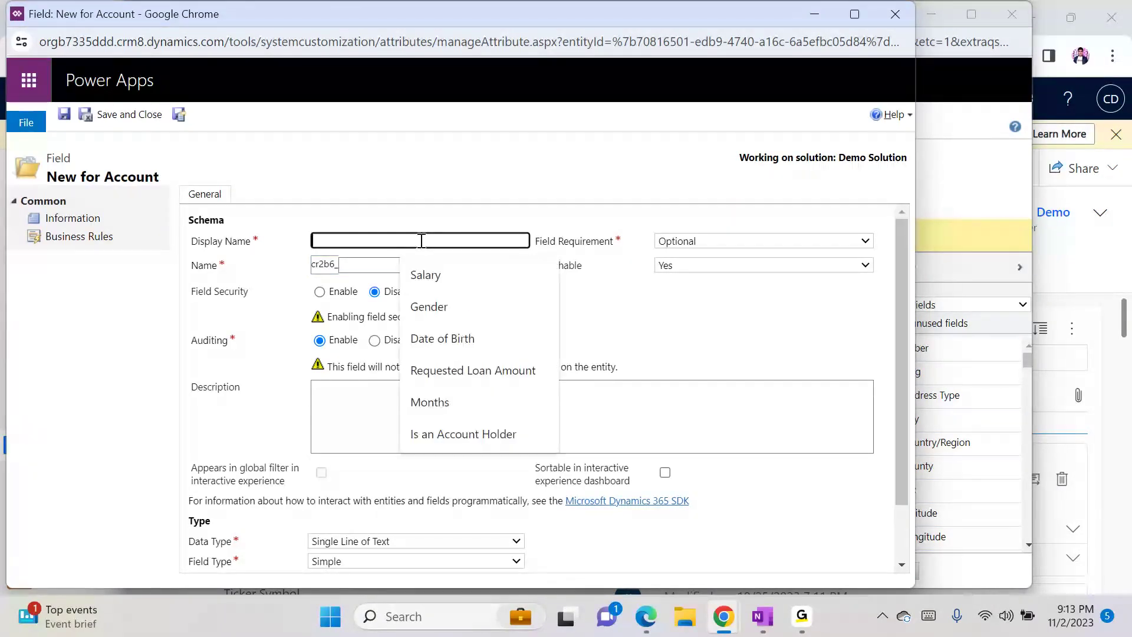
pyautogui.write('Account Type')
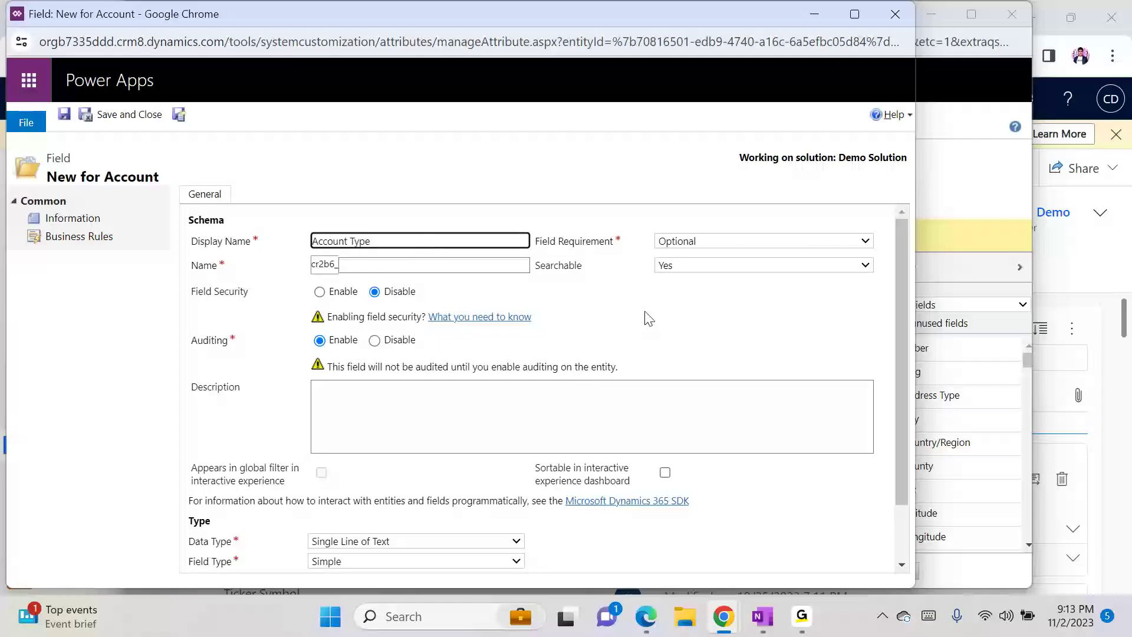
pyautogui.click(661, 313)
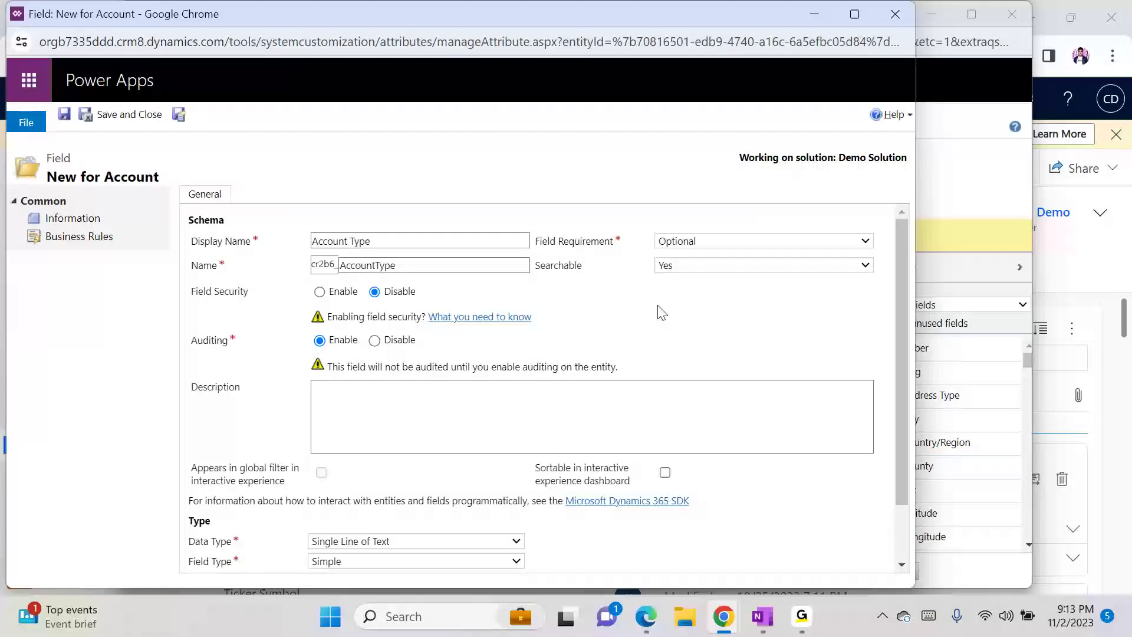
pyautogui.click(142, 114)
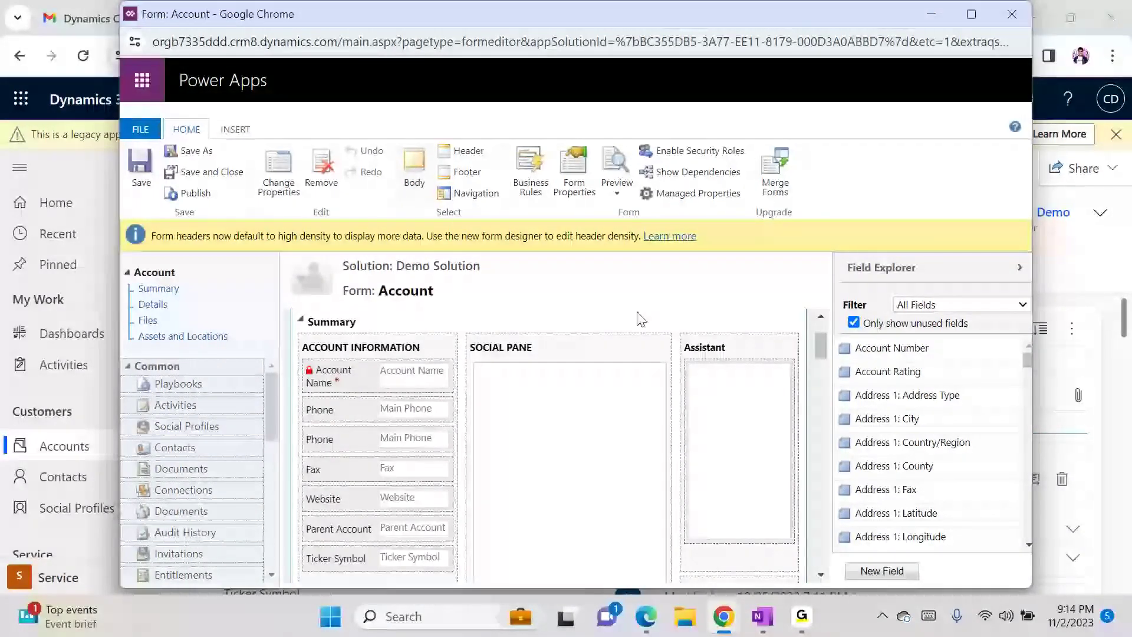
# - Place Account Type below Account Name on the Account form, then save and publish
pyautogui.click(882, 572)
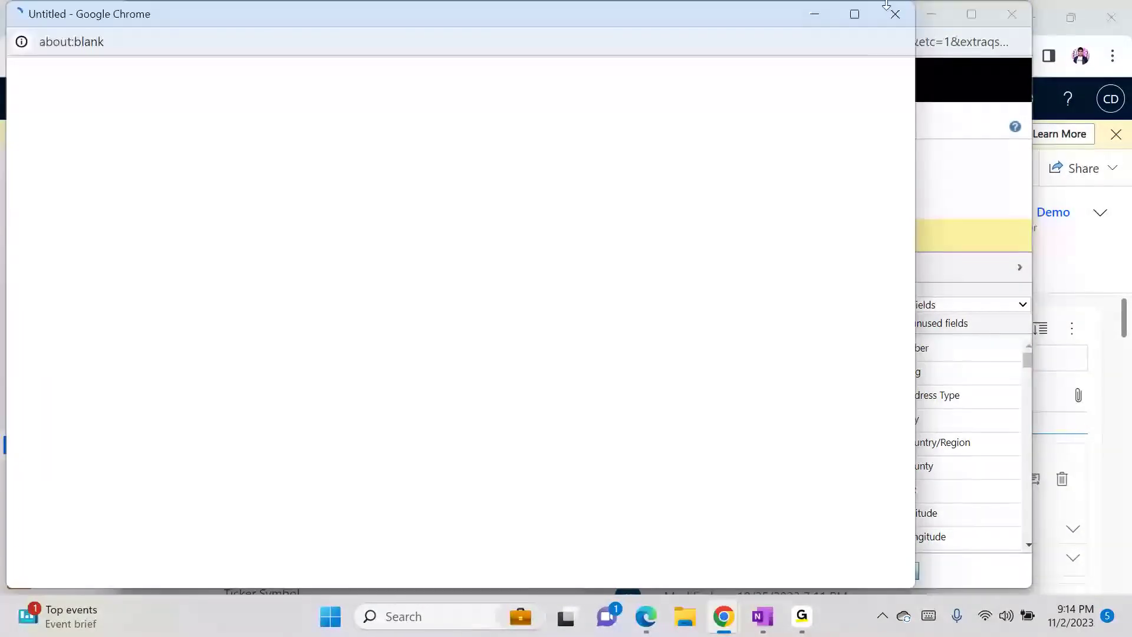
pyautogui.click(887, 21)
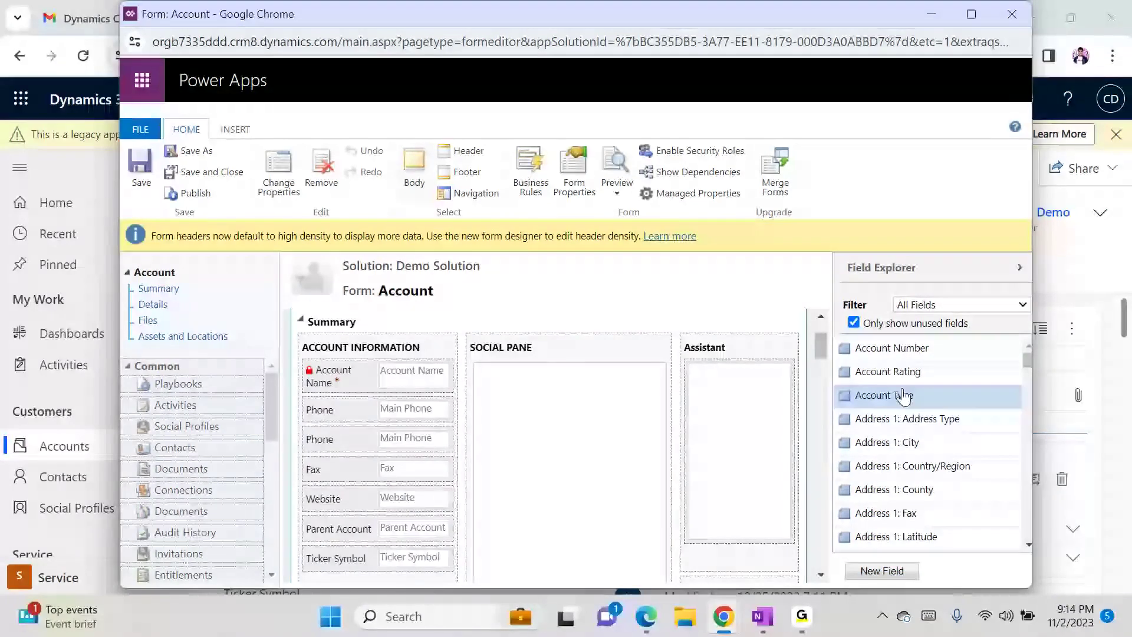
pyautogui.moveTo(902, 394); pyautogui.dragTo(430, 407)
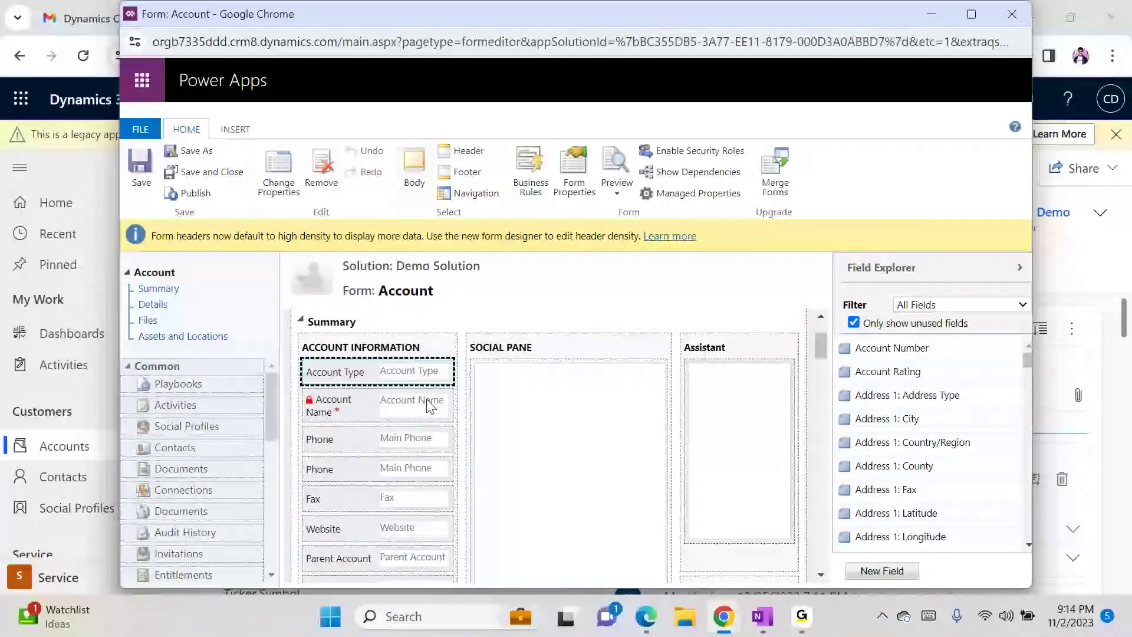
pyautogui.press('Down')
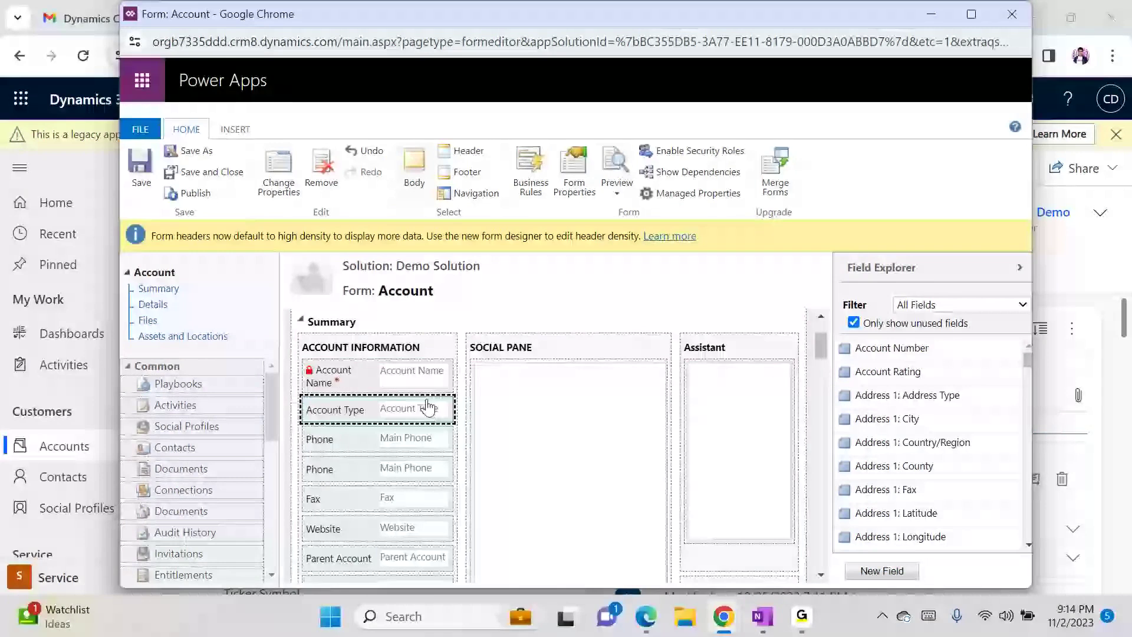
pyautogui.click(147, 174)
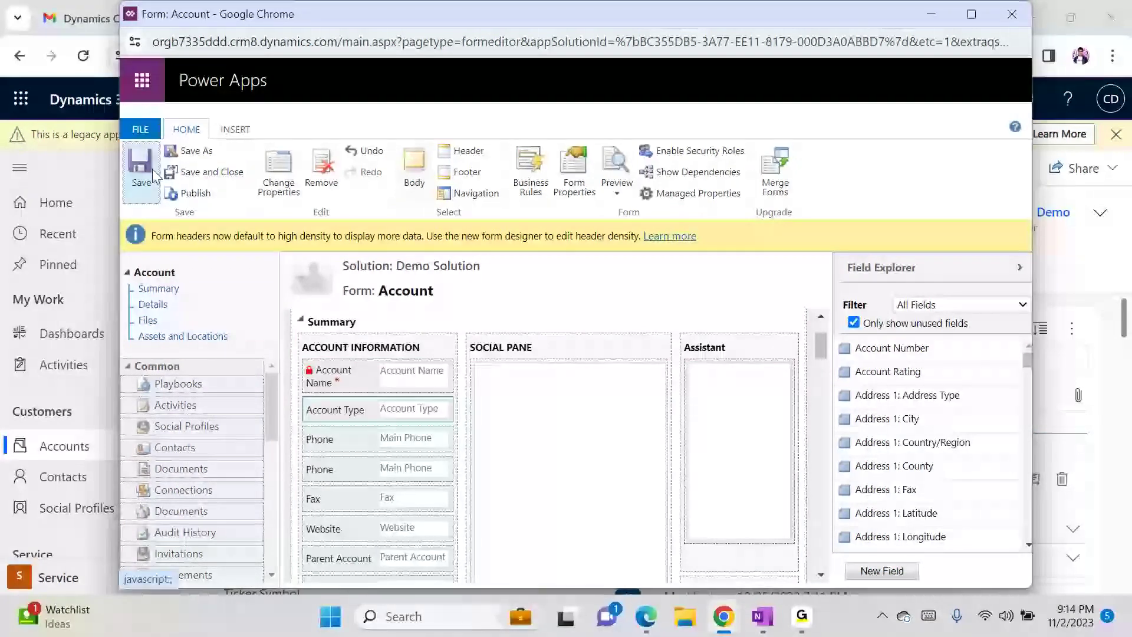
pyautogui.click(186, 195)
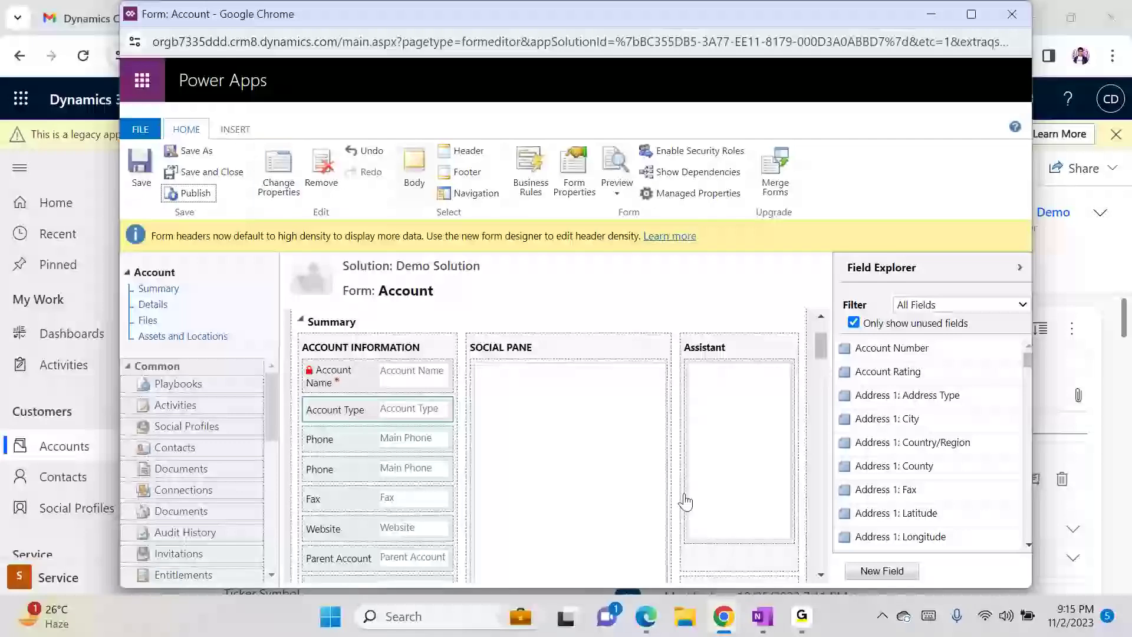
# - Reload the A. Datum record so the empty Account Type field appears, then open personal settings
pyautogui.moveTo(720, 624)
pyautogui.click(552, 552)
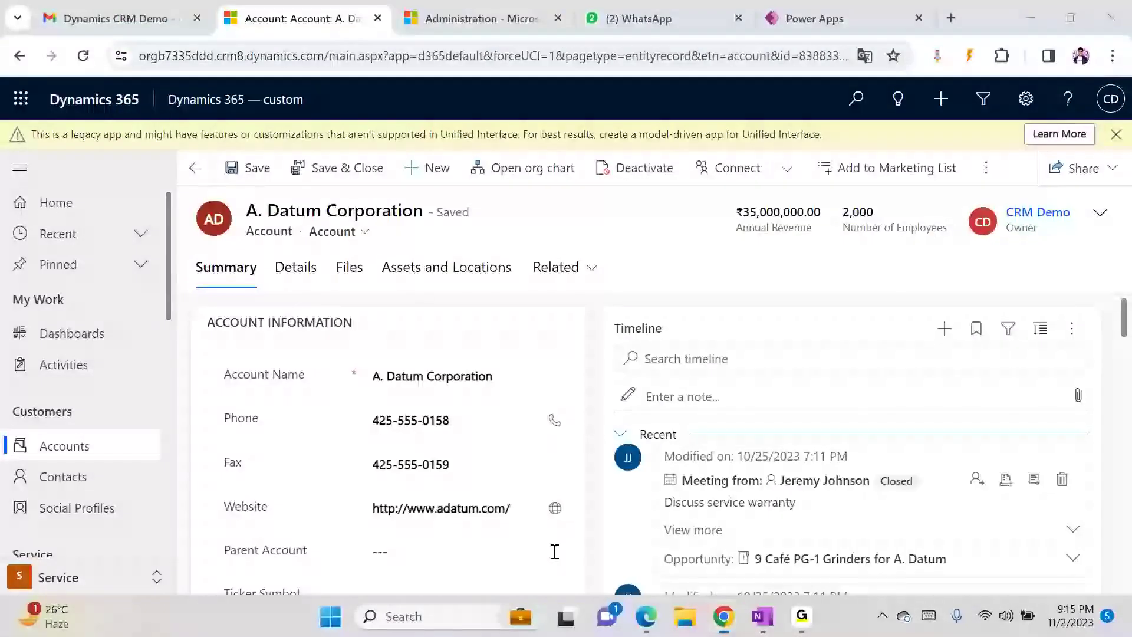
pyautogui.press('F5')
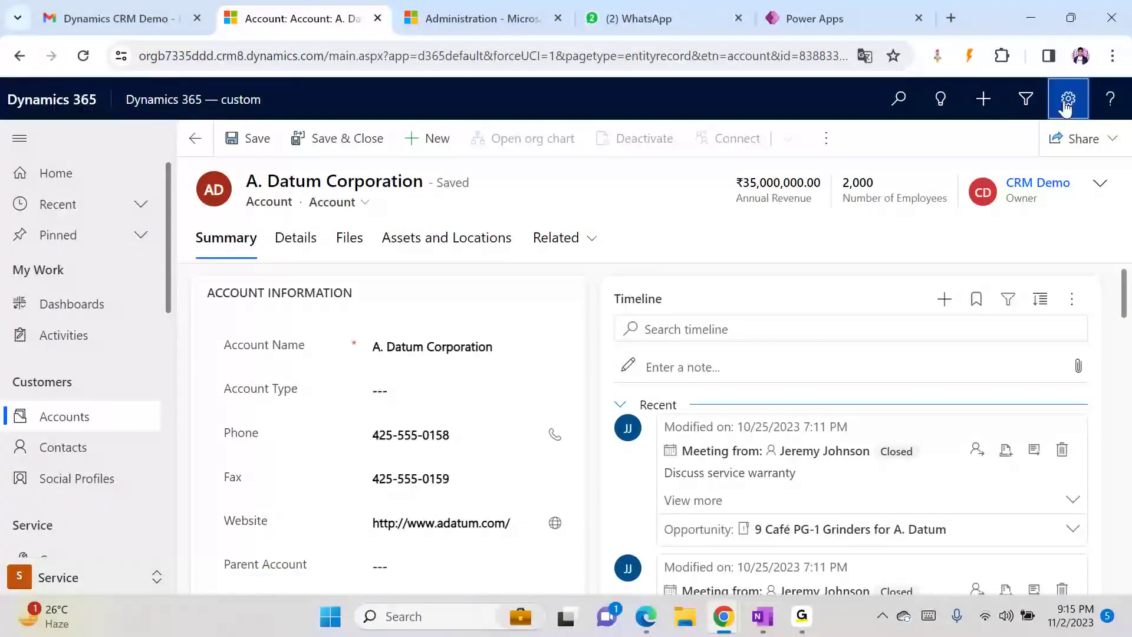
pyautogui.click(1067, 99)
pyautogui.click(918, 355)
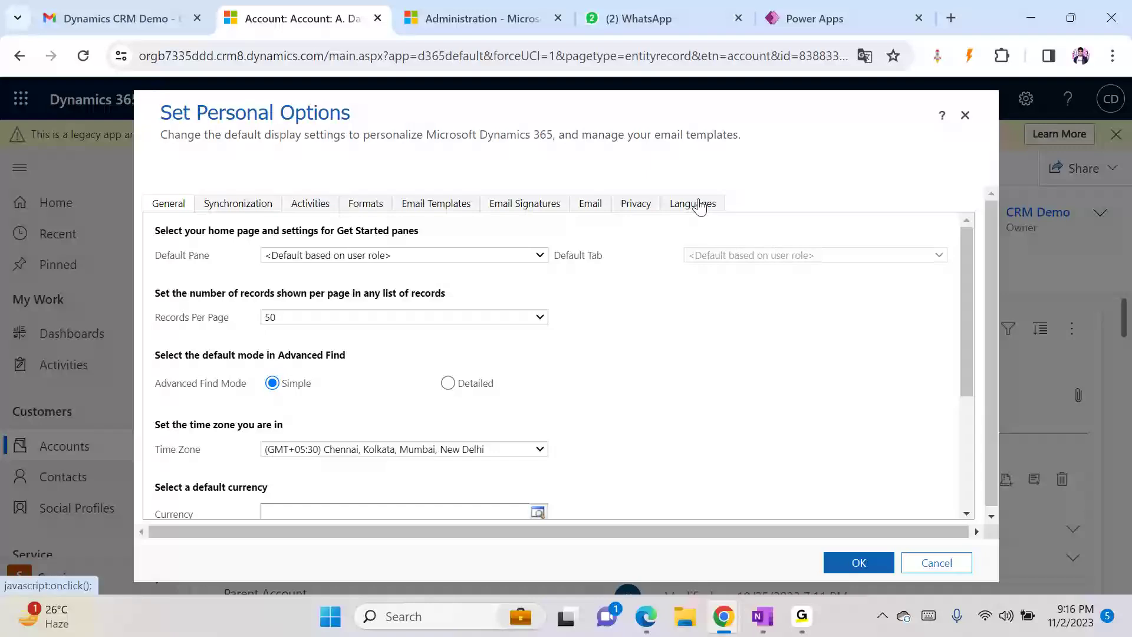
# - Switch the interface language to French and highlight the still-English Account Type label
pyautogui.click(693, 203)
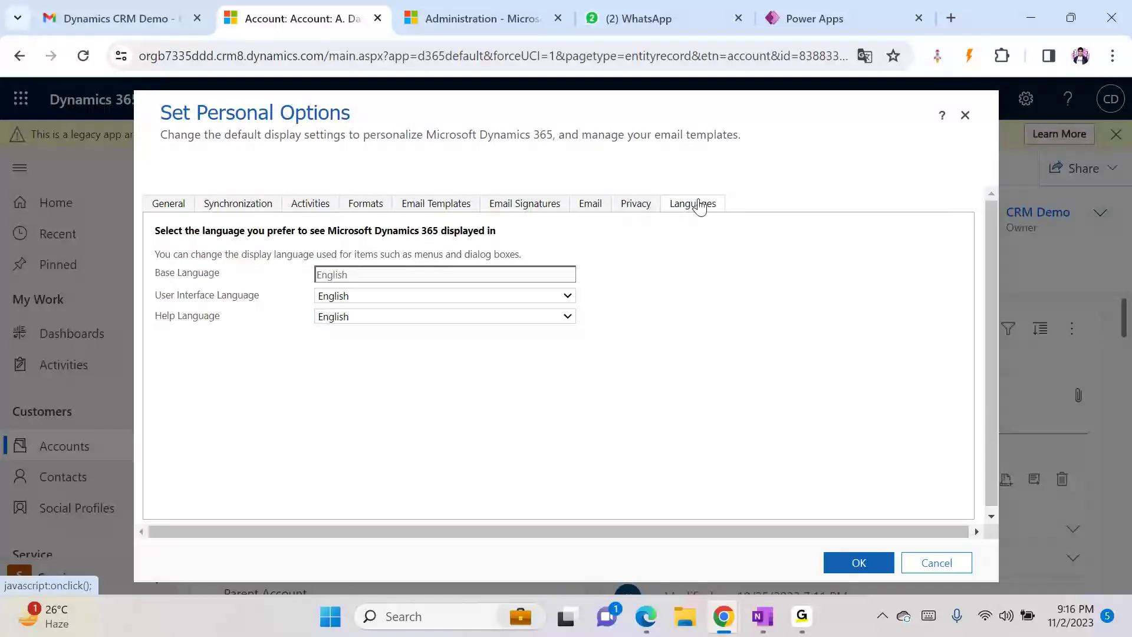
pyautogui.click(366, 295)
pyautogui.click(341, 322)
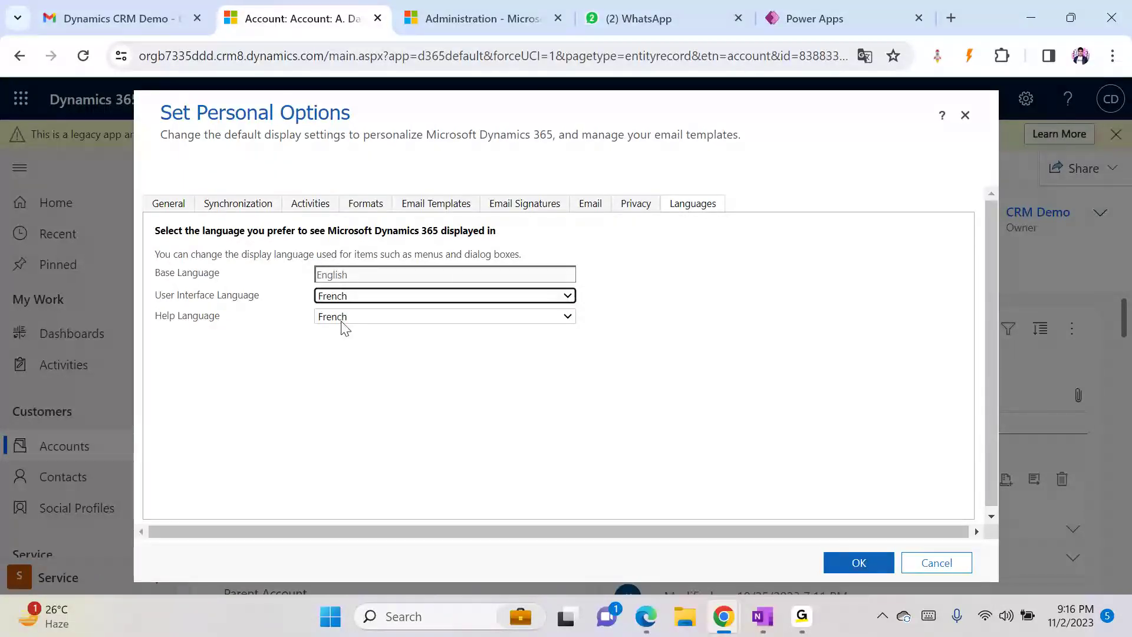
pyautogui.click(858, 563)
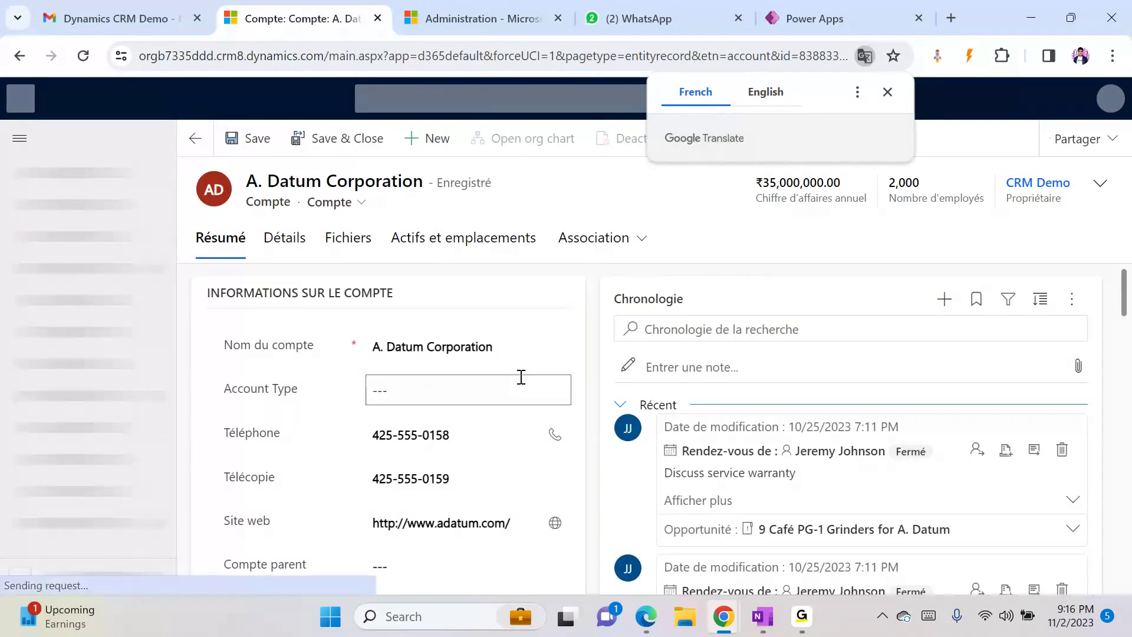
pyautogui.moveTo(223, 389); pyautogui.dragTo(299, 396)
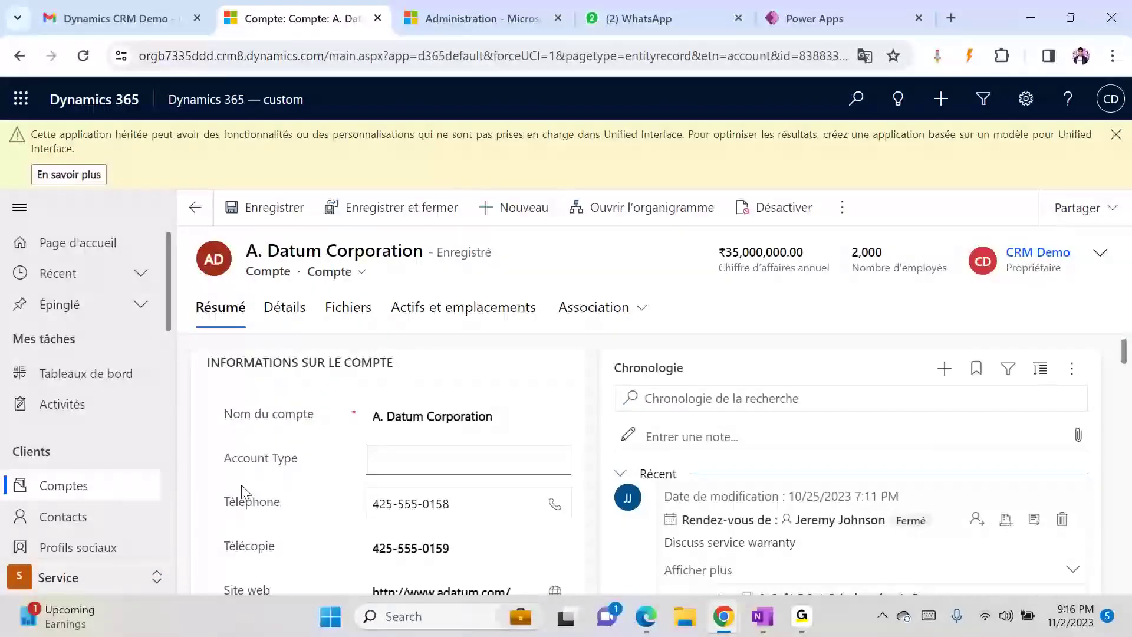
pyautogui.moveTo(224, 463); pyautogui.dragTo(283, 466)
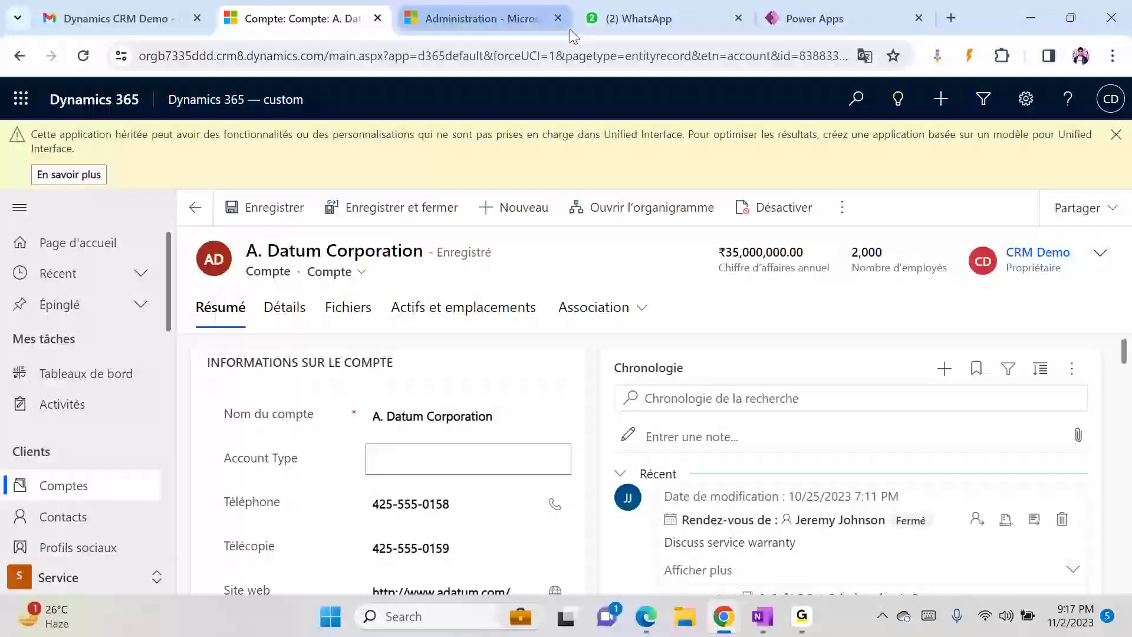
# - Open the Solutions list from the administration settings tab
pyautogui.click(497, 24)
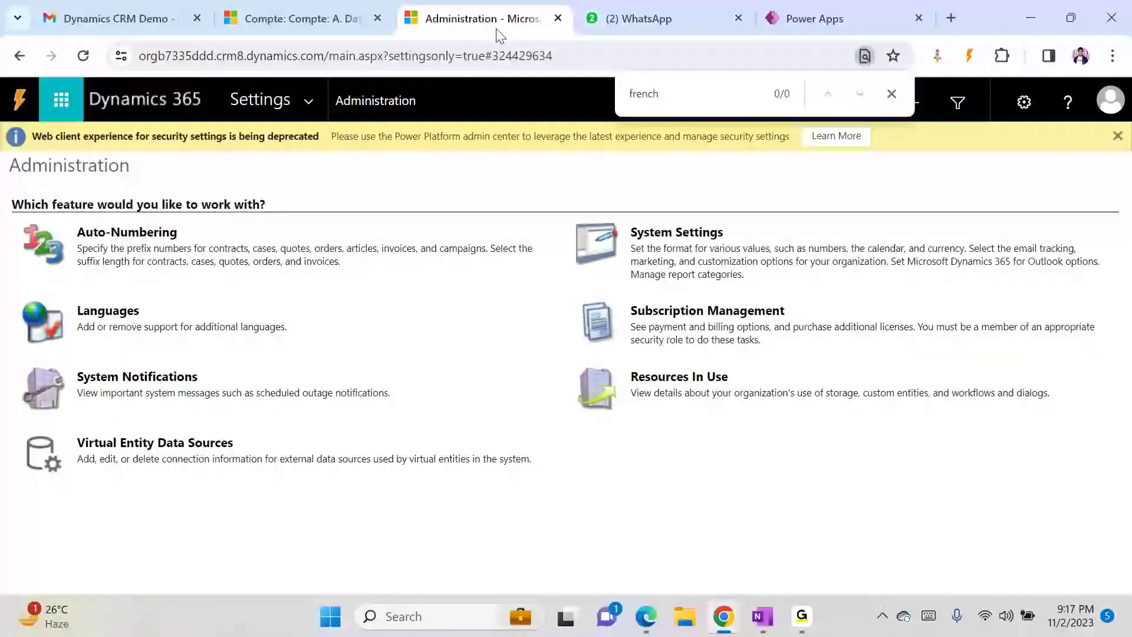
pyautogui.click(314, 99)
pyautogui.click(281, 298)
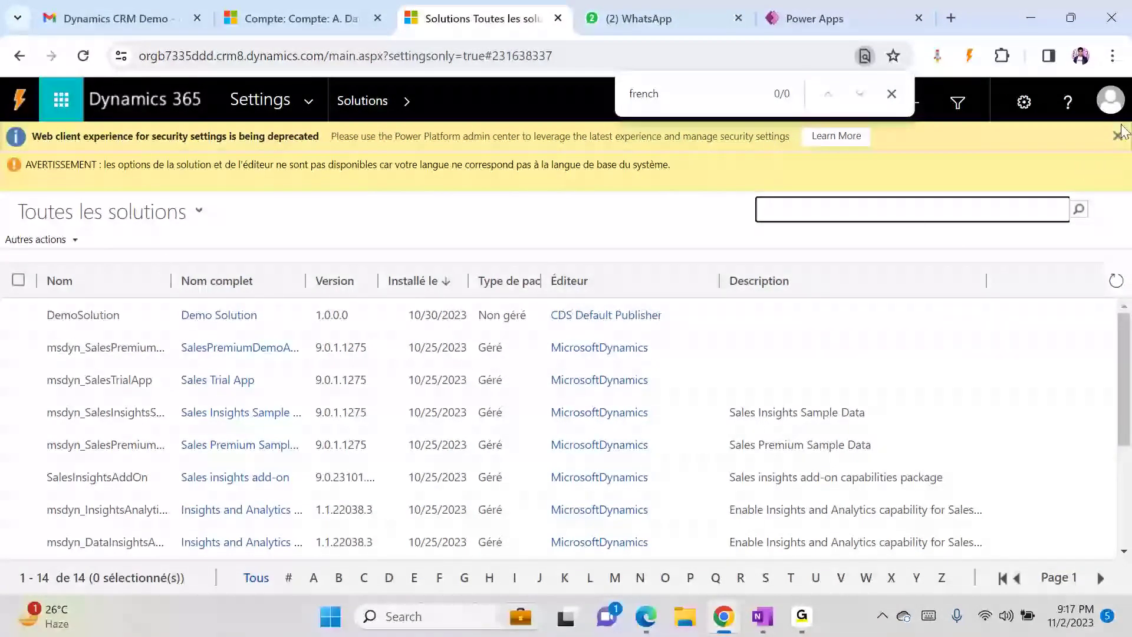
# - Set the interface language back to English and return to the Solutions list
pyautogui.click(298, 18)
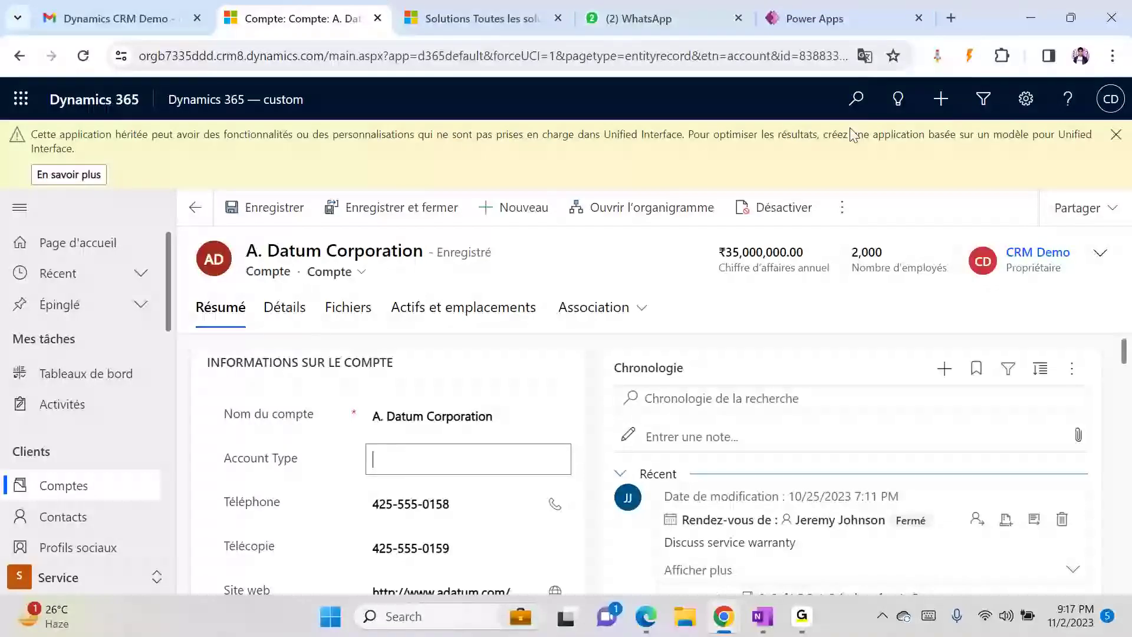
pyautogui.click(1026, 99)
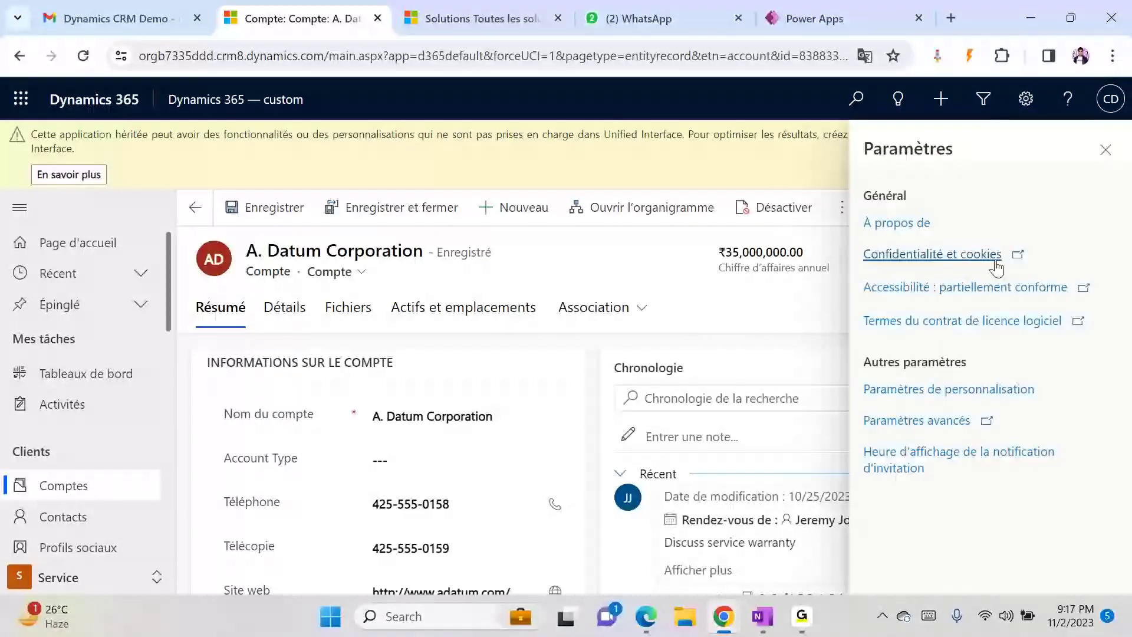
pyautogui.click(926, 390)
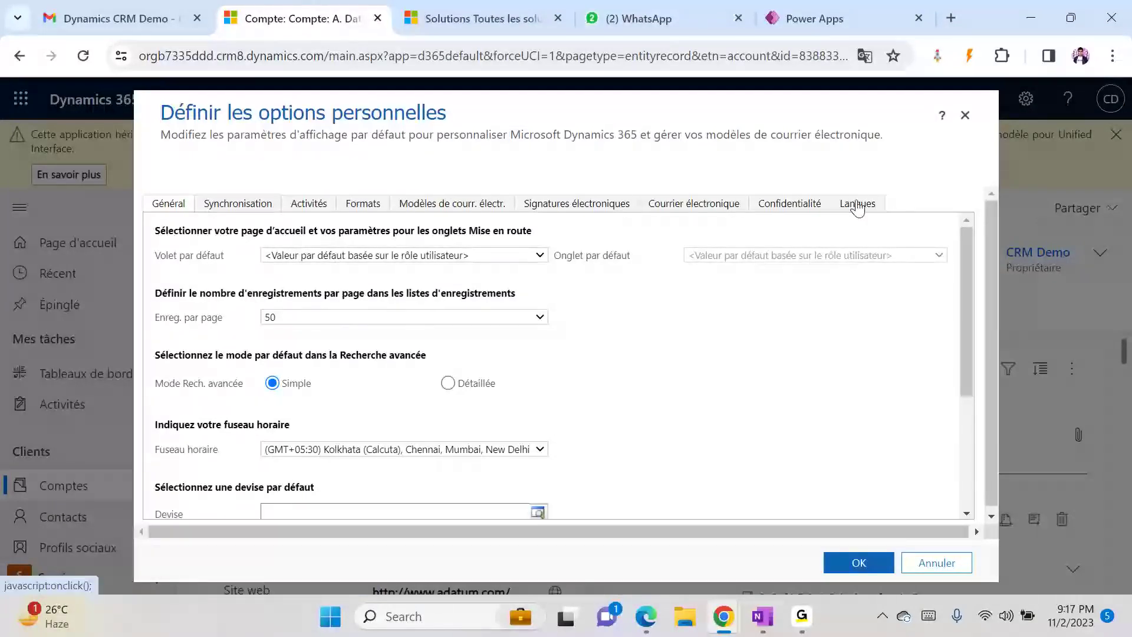
pyautogui.click(857, 204)
pyautogui.click(398, 299)
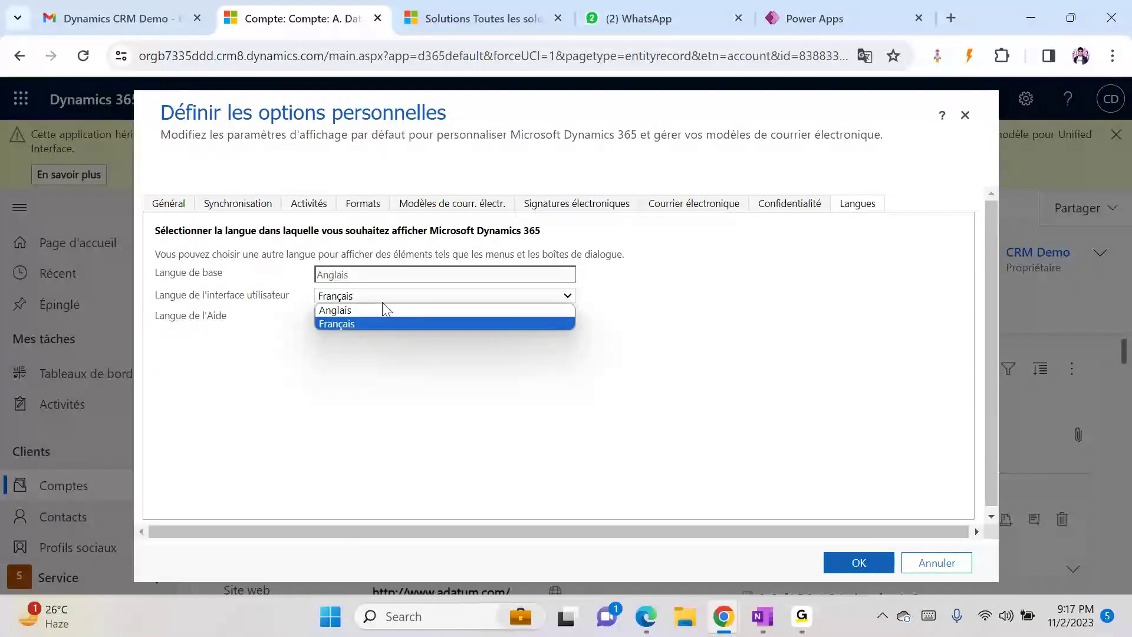
pyautogui.click(363, 310)
pyautogui.click(856, 567)
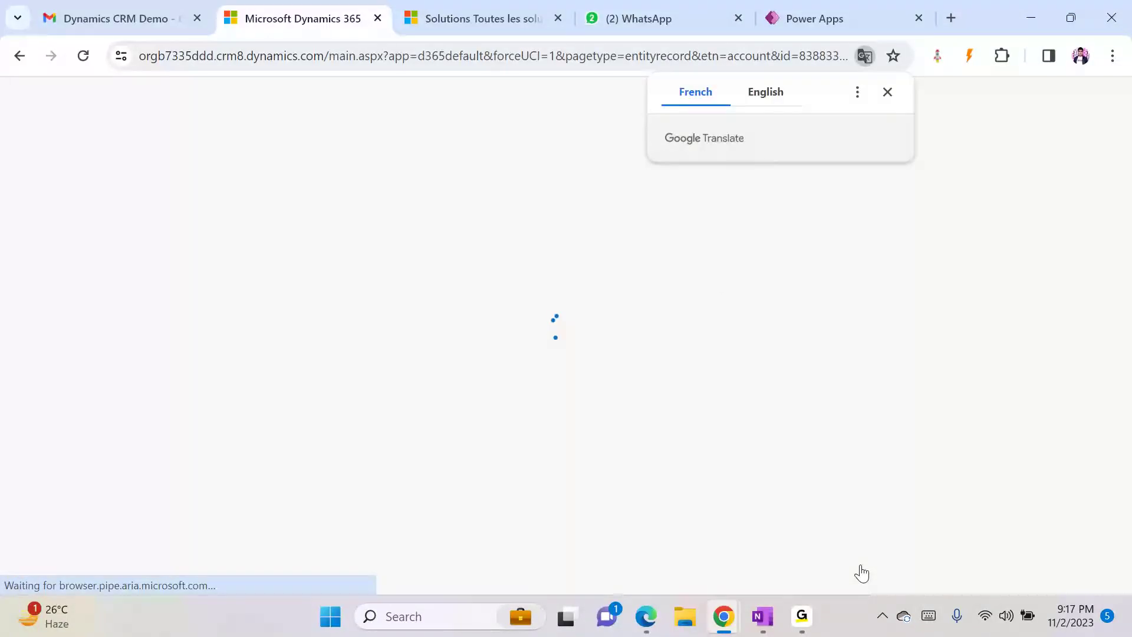
pyautogui.click(486, 12)
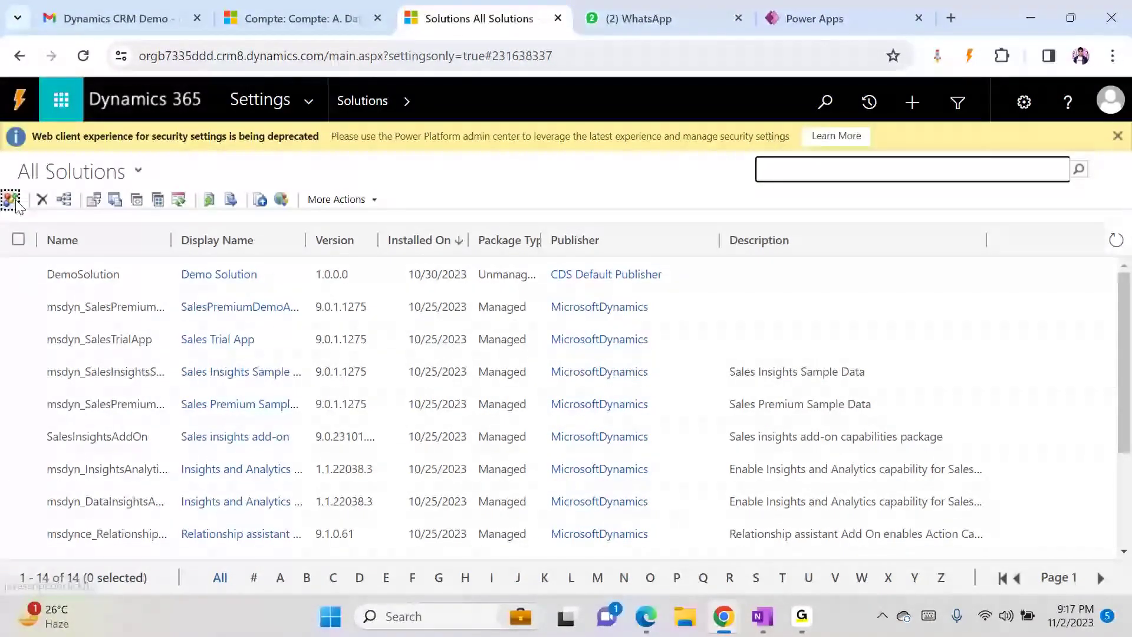
# - Create and save a solution named Translations, publisher CDS Default Publisher, version 1.0.0.0
pyautogui.click(10, 201)
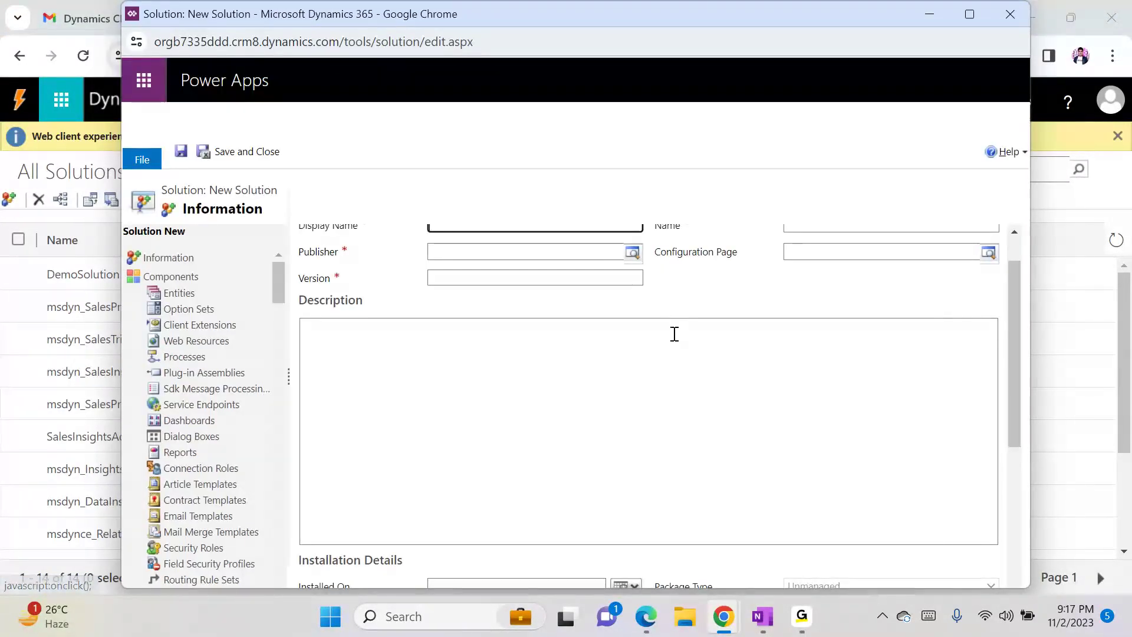
pyautogui.click(1015, 232)
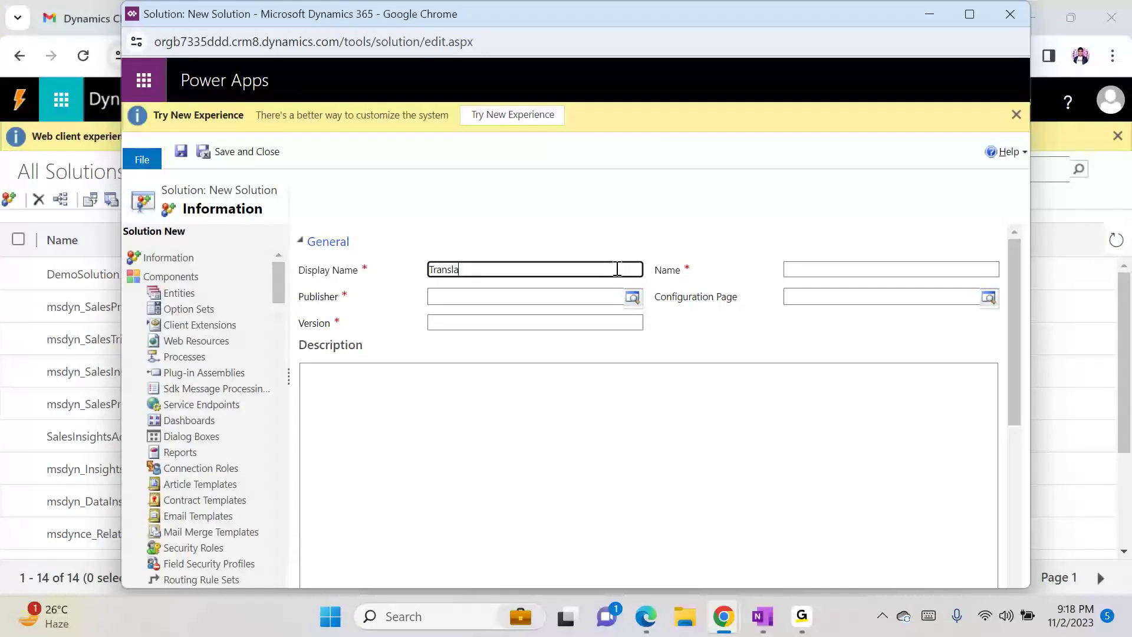
pyautogui.click(616, 269)
pyautogui.write('Translations')
pyautogui.press('Tab')
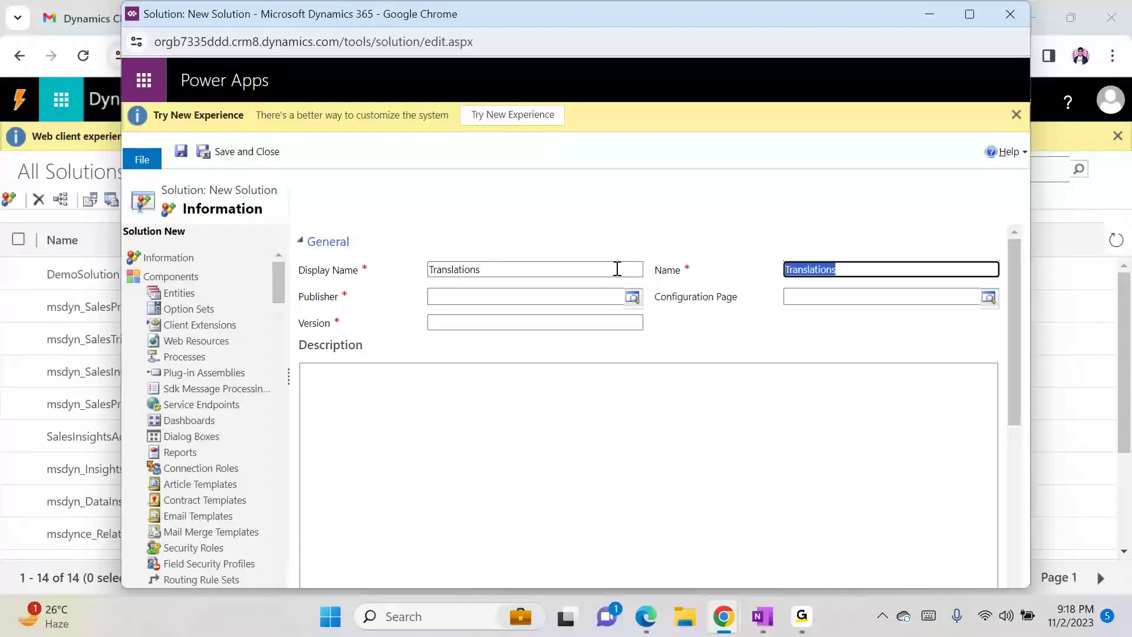
pyautogui.press('Tab')
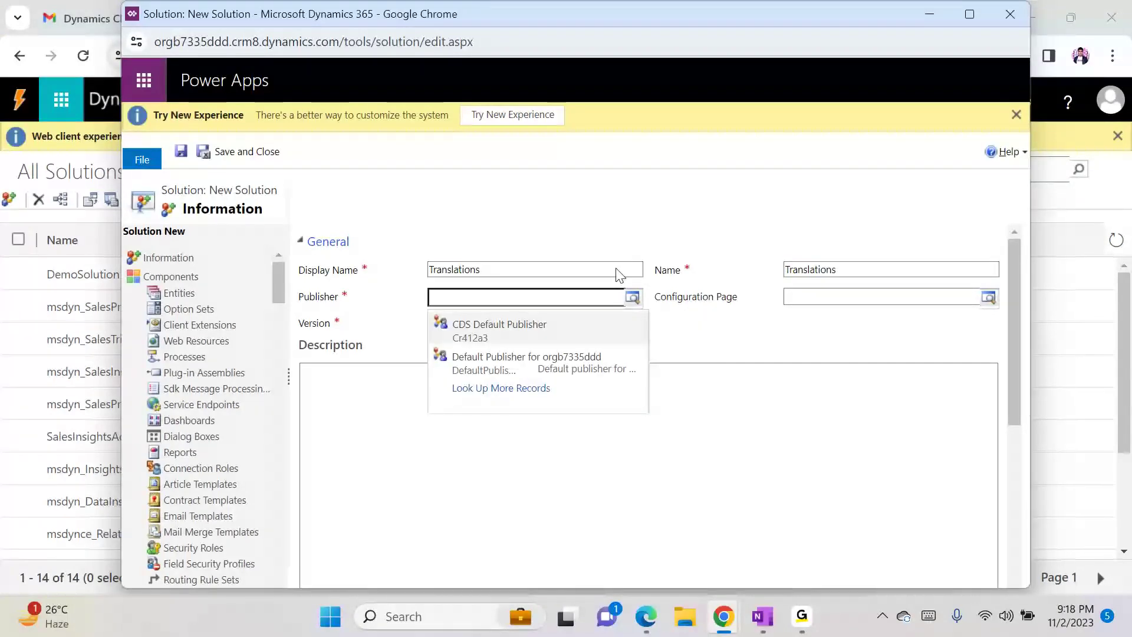
pyautogui.press('Return')
pyautogui.press('Tab')
pyautogui.write('1.0.0.0')
pyautogui.hotkey('ctrl', 's')
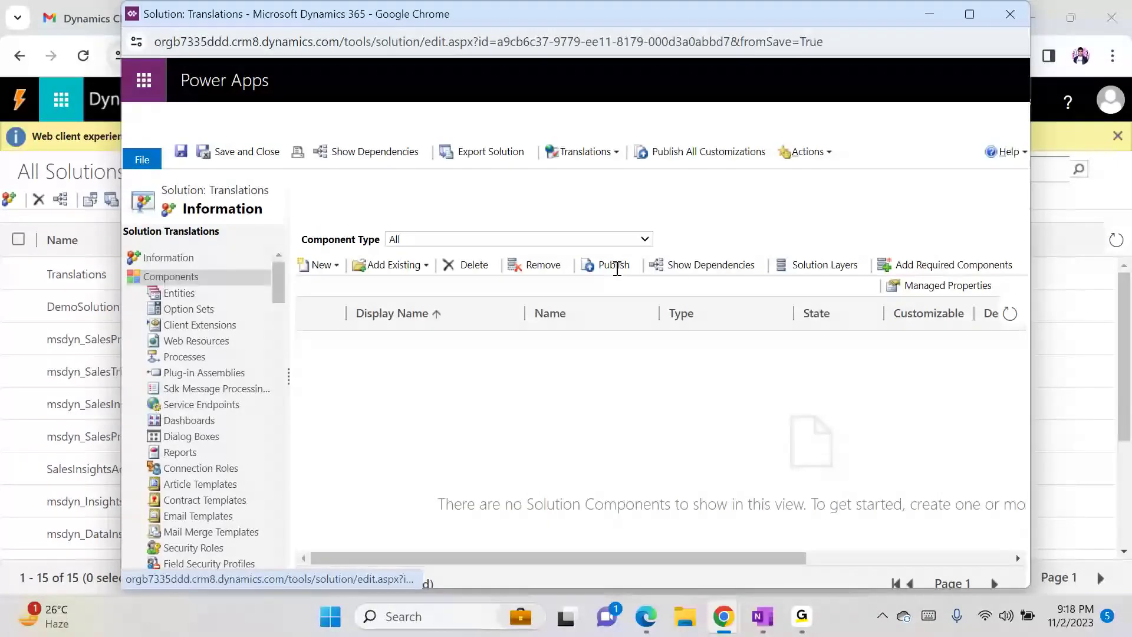
# - Add the existing Account entity to the Translations solution
pyautogui.click(362, 272)
pyautogui.click(393, 287)
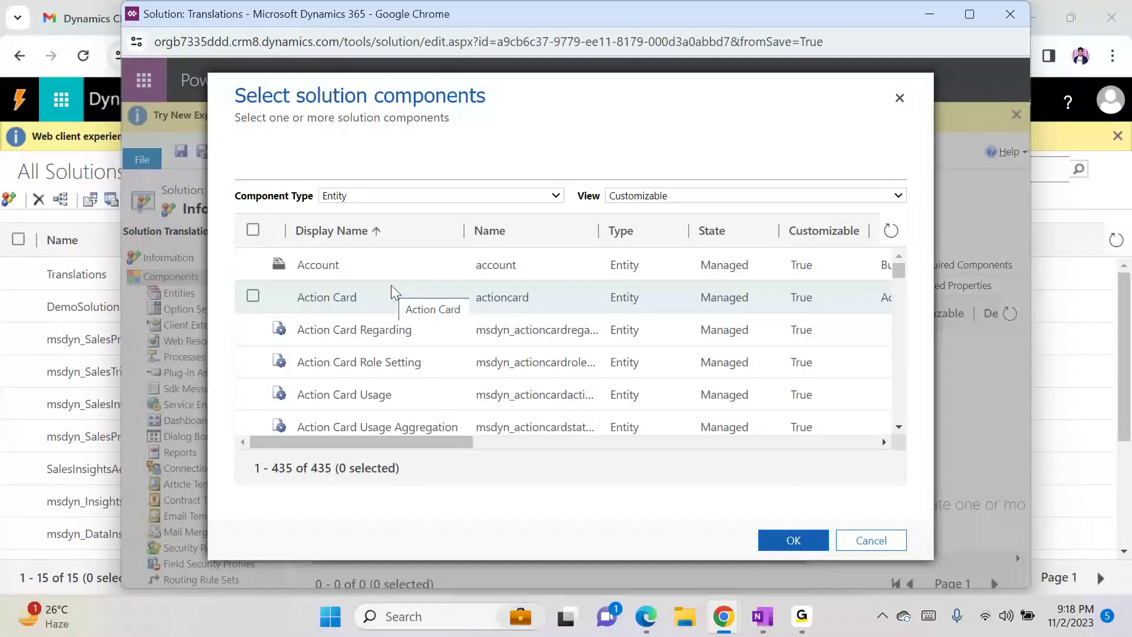
pyautogui.click(360, 260)
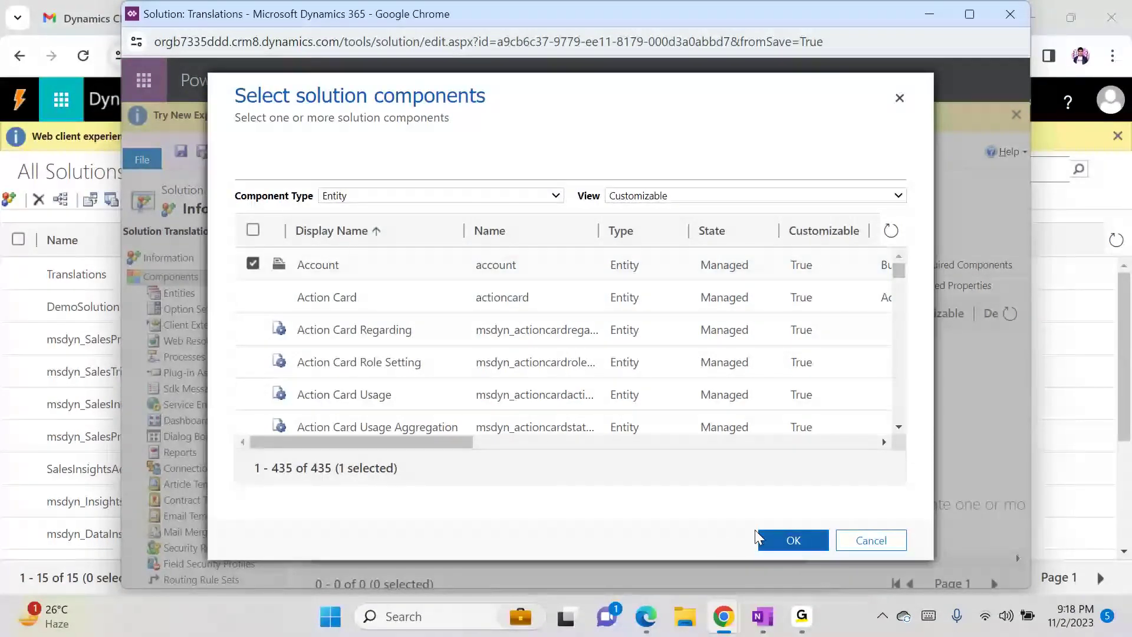
pyautogui.click(790, 541)
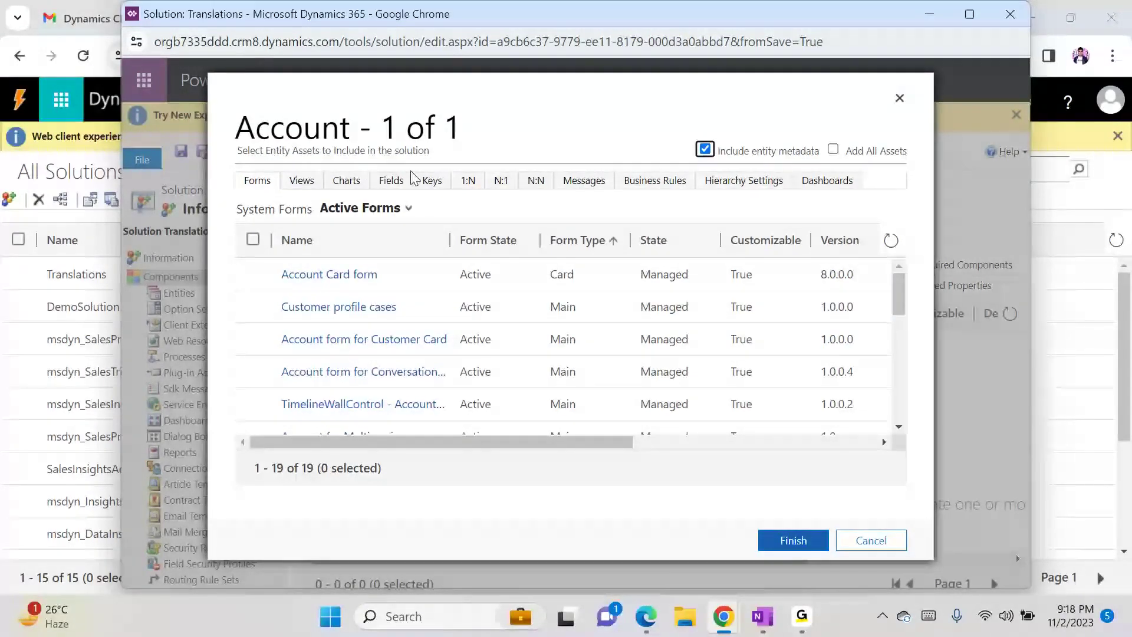
# - Include only the cr2b6_accounttype (Account Type) field from Account and finish adding
pyautogui.click(392, 181)
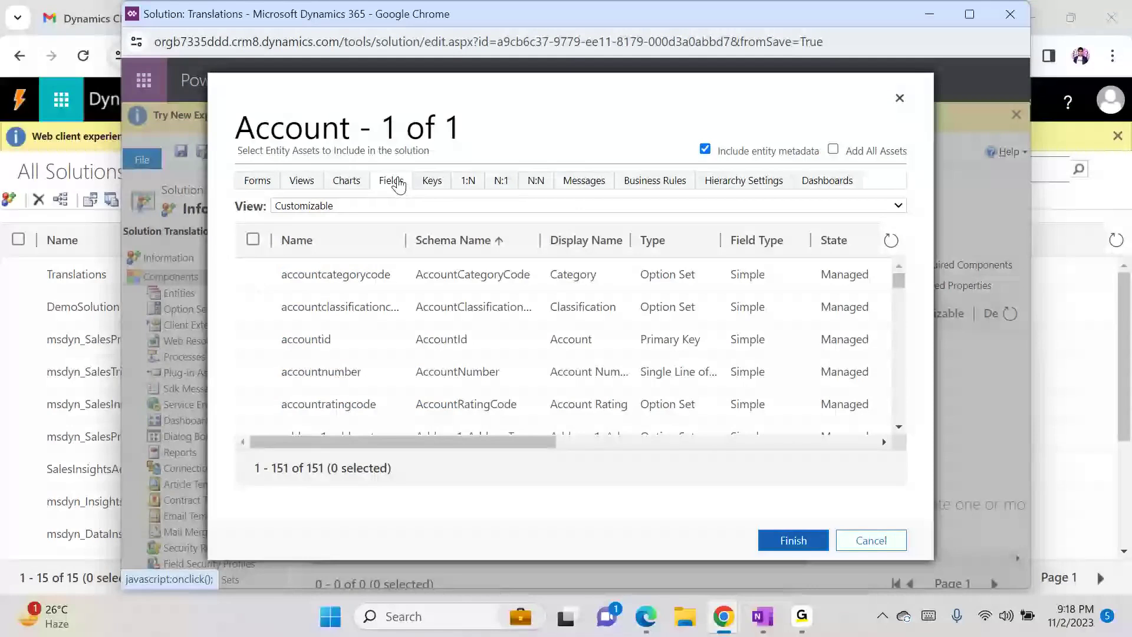
pyautogui.hotkey('ctrl', 'f')
pyautogui.write('a')
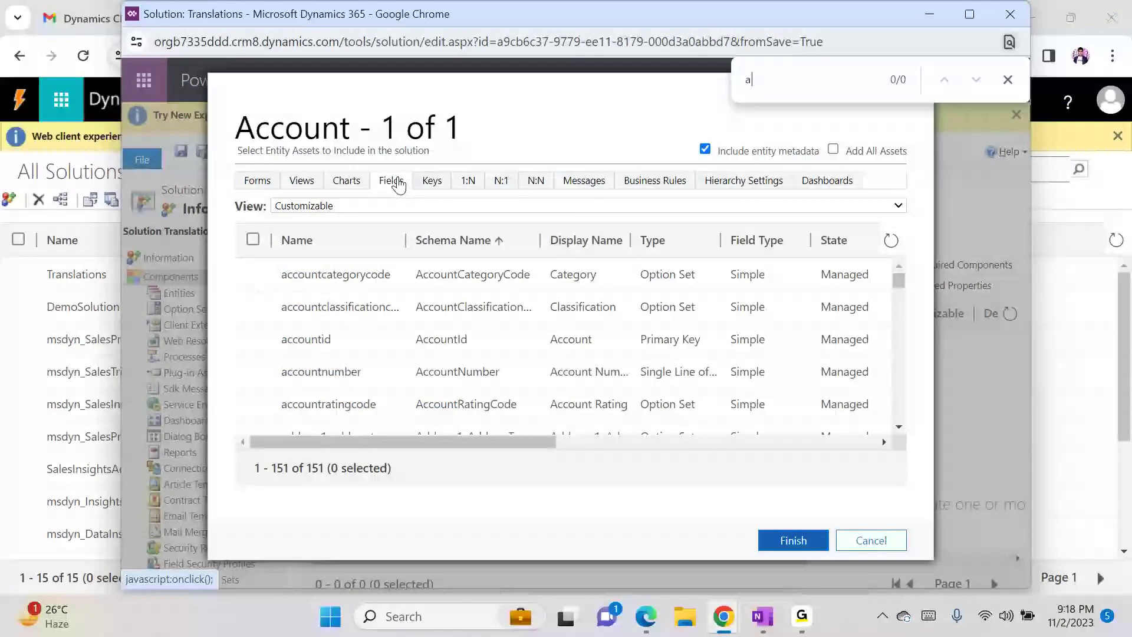
pyautogui.write('ccount ty')
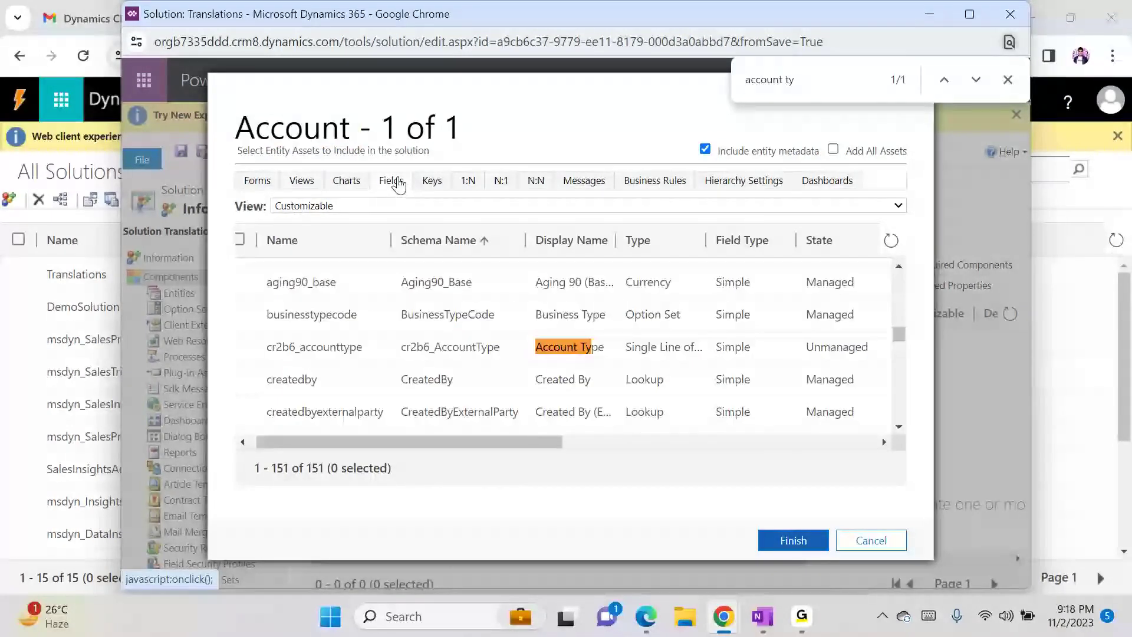
pyautogui.click(448, 360)
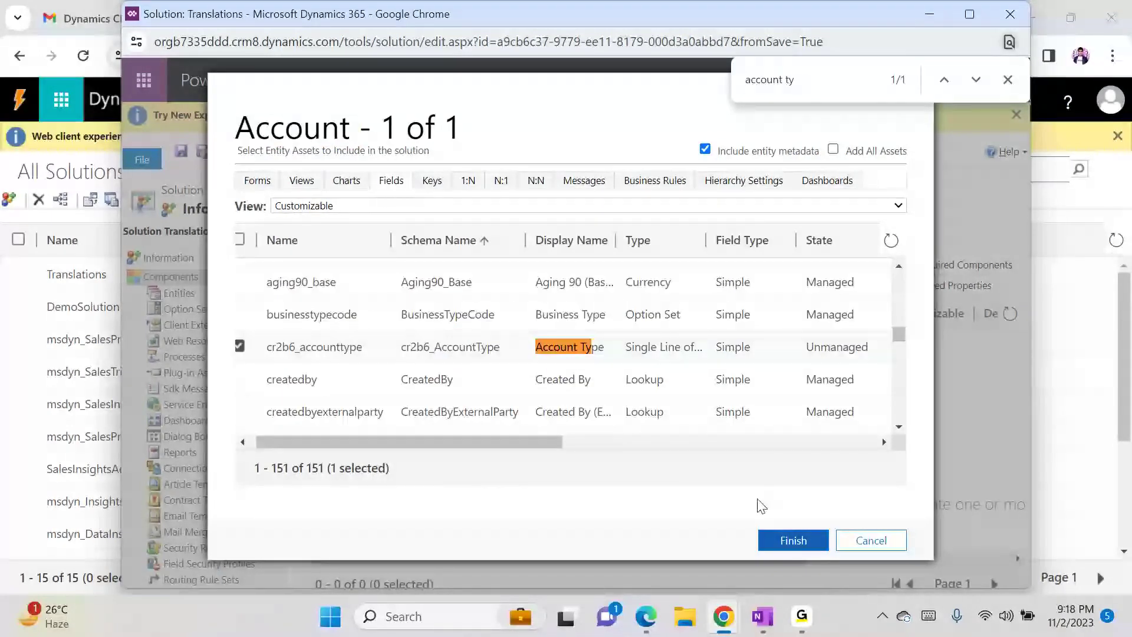
pyautogui.click(805, 546)
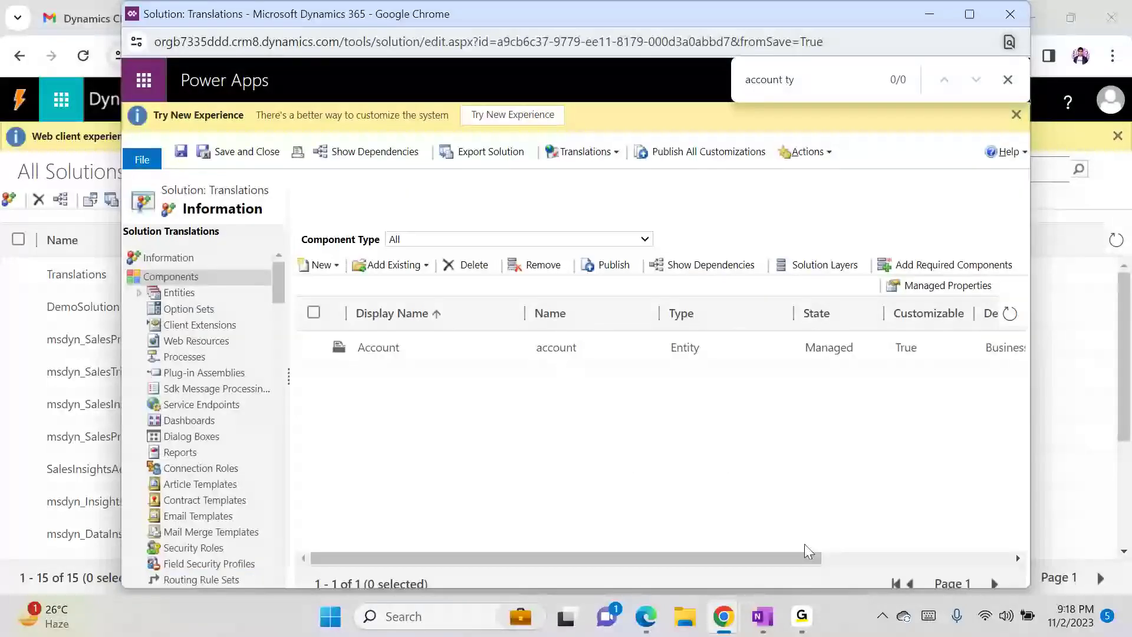
# - Expand the solution tree to check the included Account forms and fields
pyautogui.click(140, 293)
pyautogui.click(156, 309)
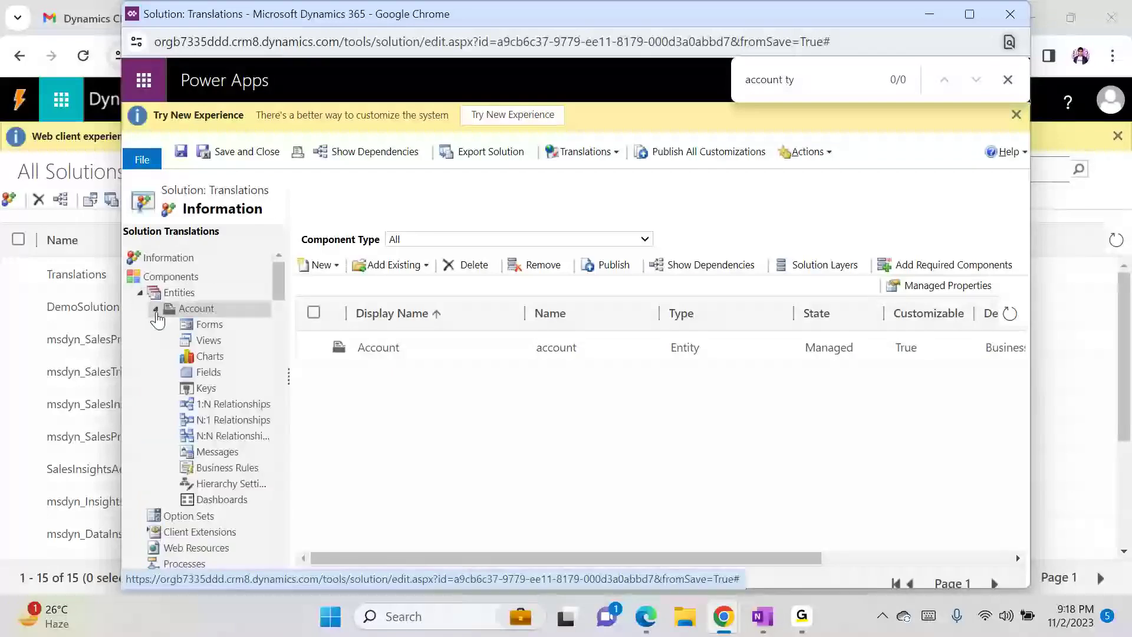
pyautogui.click(220, 326)
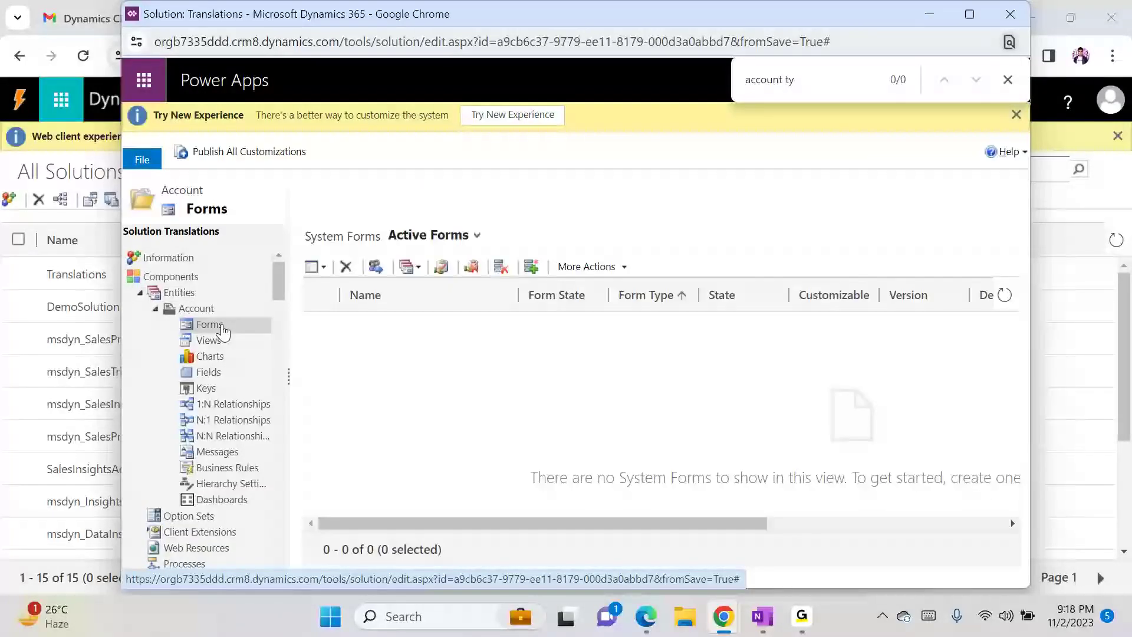
pyautogui.click(218, 374)
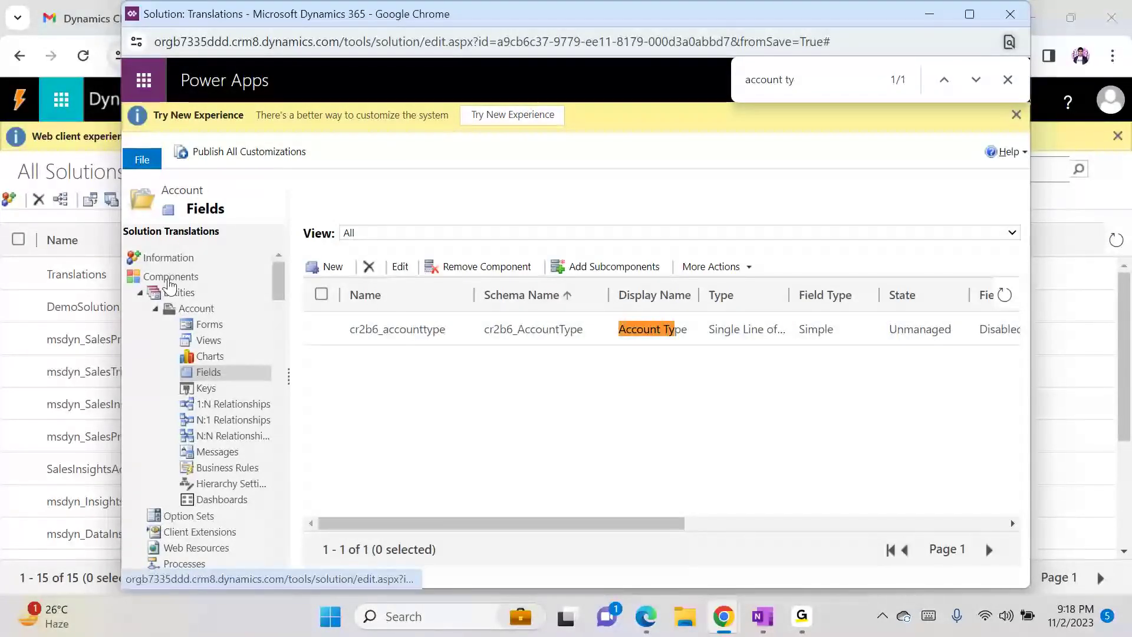
pyautogui.click(187, 277)
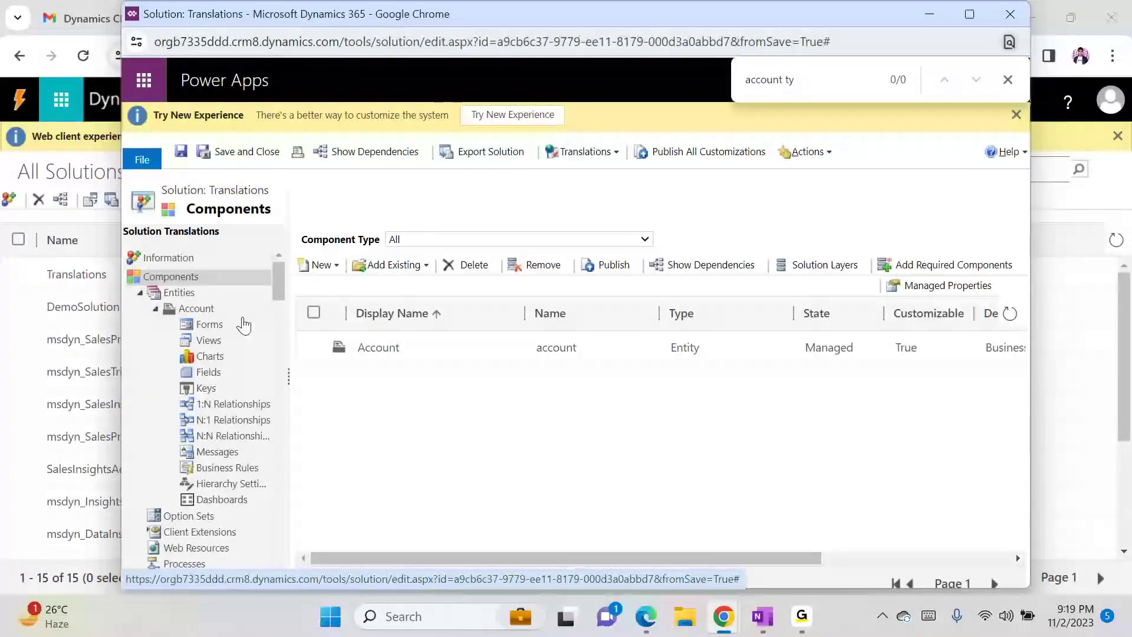
# - Export the solution's translations as CrmTranslations_Translations_1_0_0_0.zip into Downloads
pyautogui.click(582, 154)
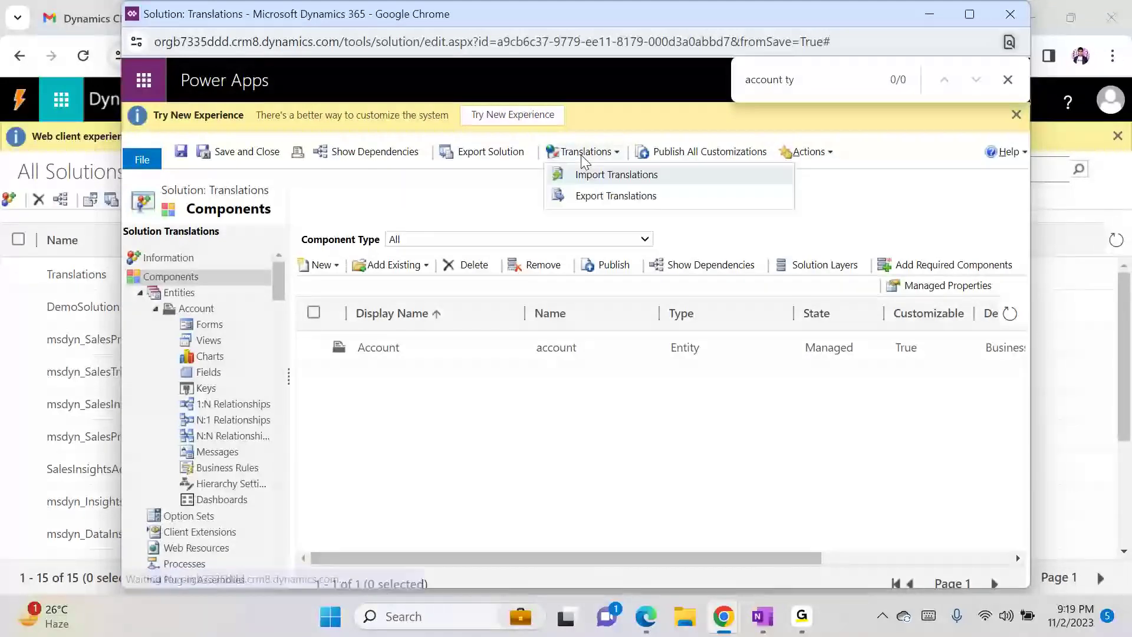
pyautogui.click(597, 203)
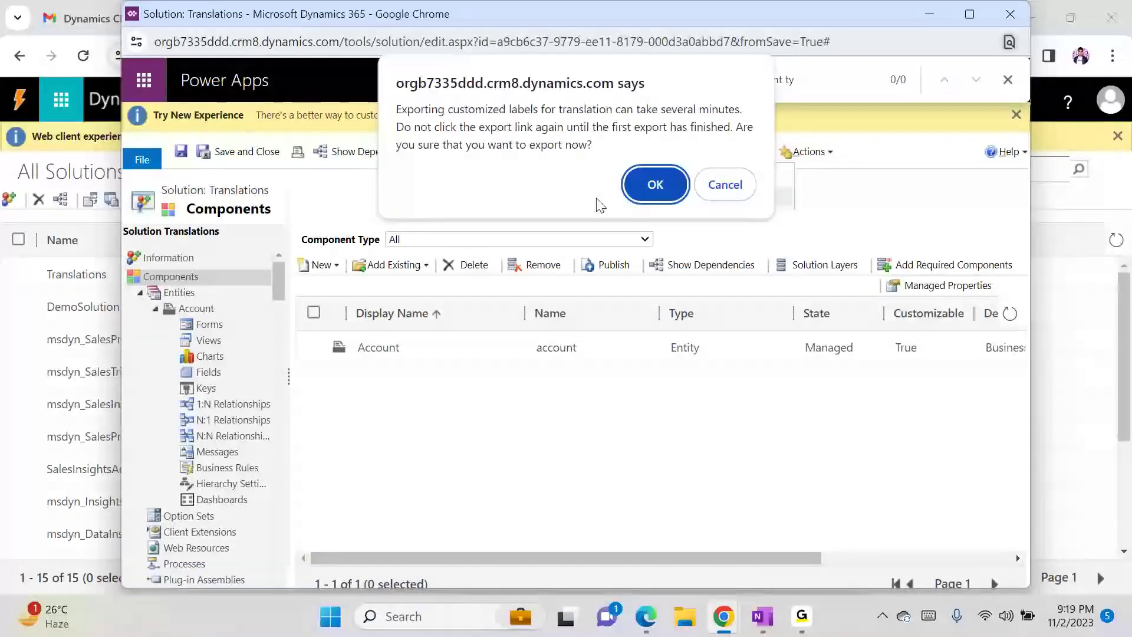
pyautogui.click(654, 185)
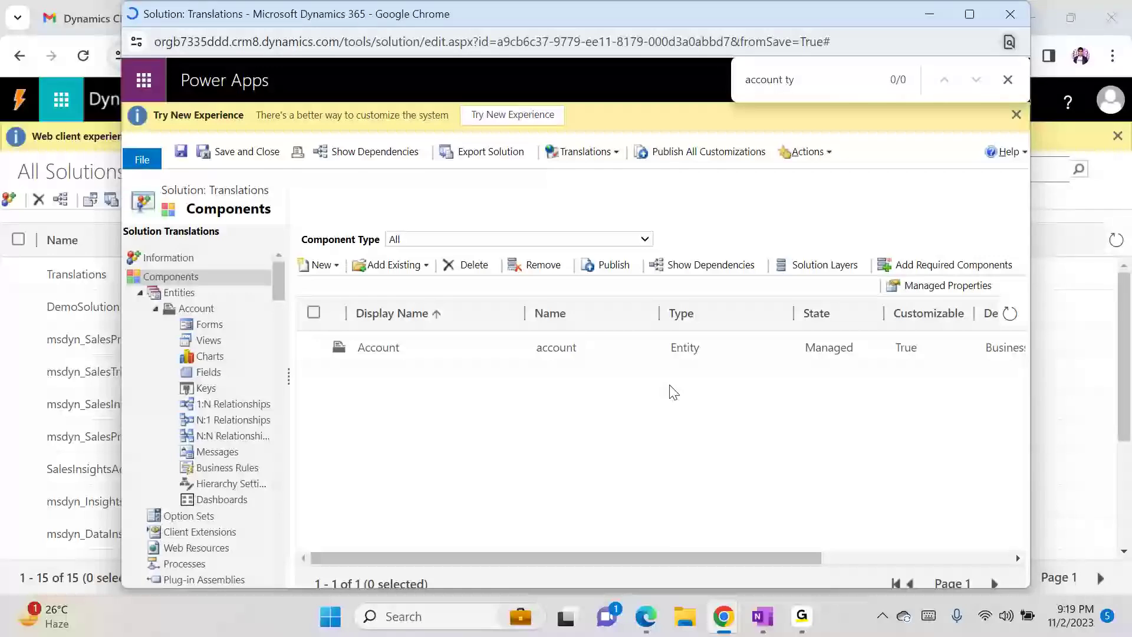
pyautogui.click(803, 617)
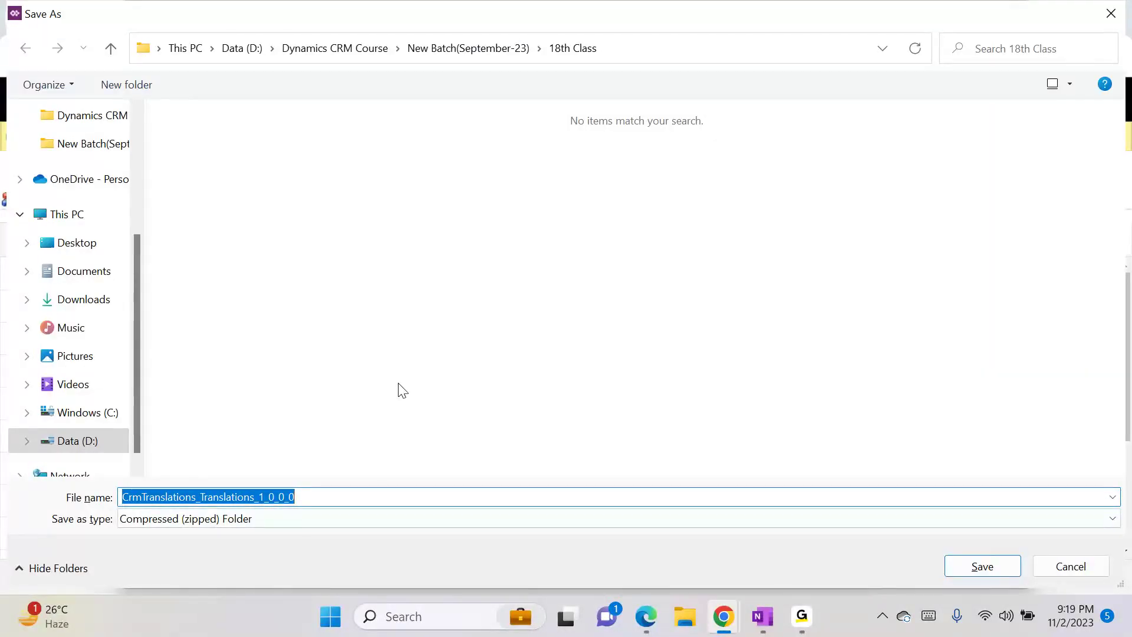
pyautogui.click(94, 298)
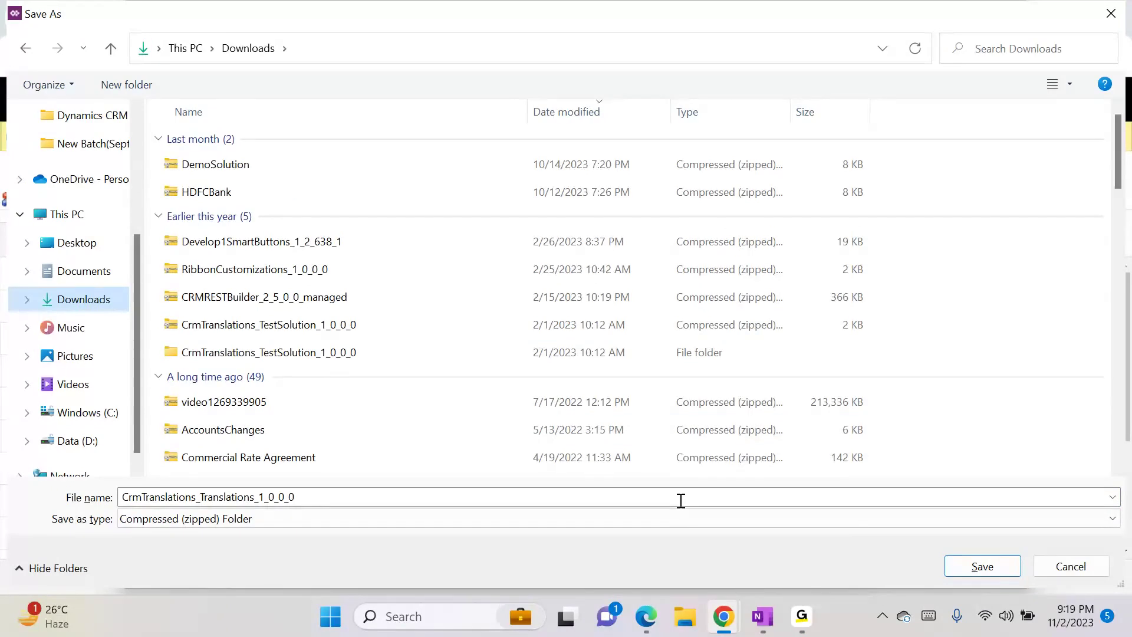
pyautogui.click(973, 563)
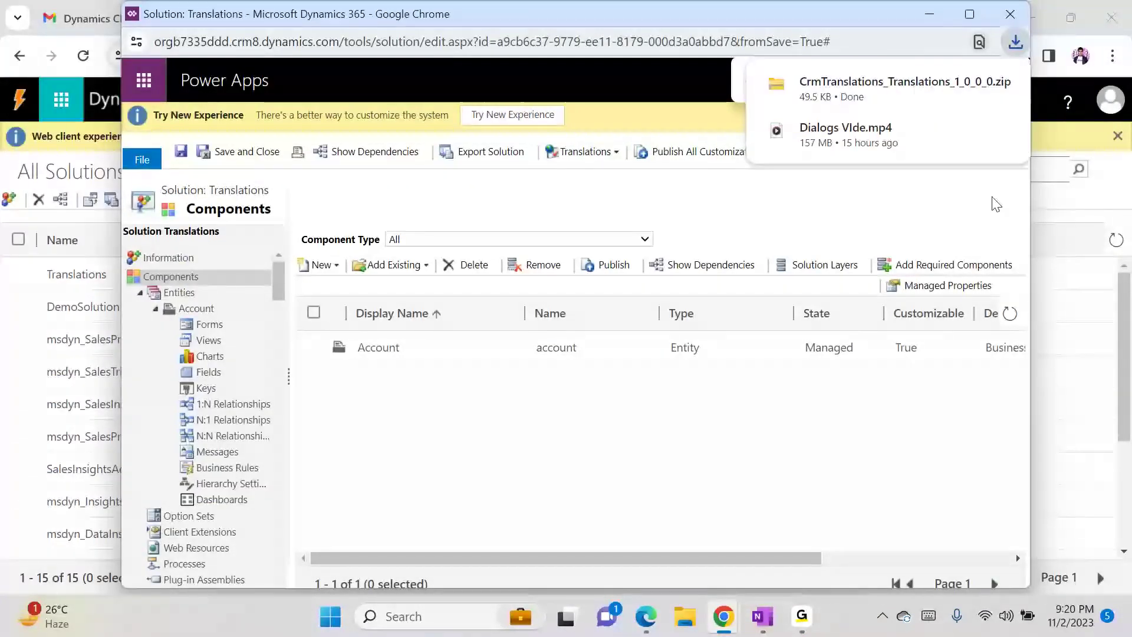
# - Extract the downloaded translations zip into its Downloads folder
pyautogui.moveTo(842, 104)
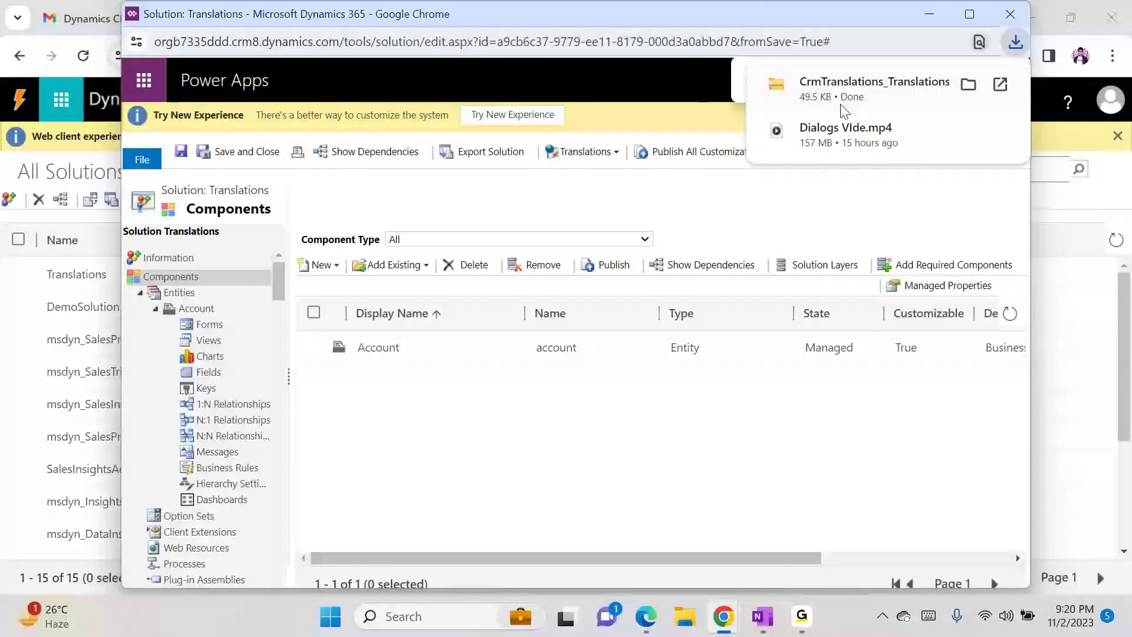
pyautogui.click(969, 86)
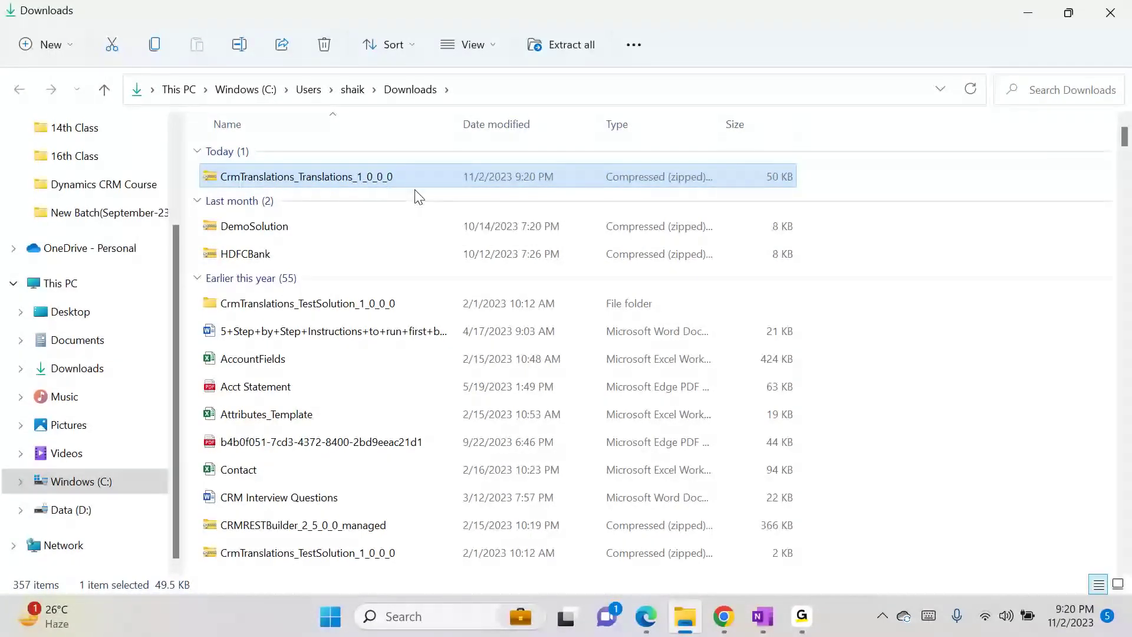
pyautogui.rightClick(418, 180)
pyautogui.click(444, 324)
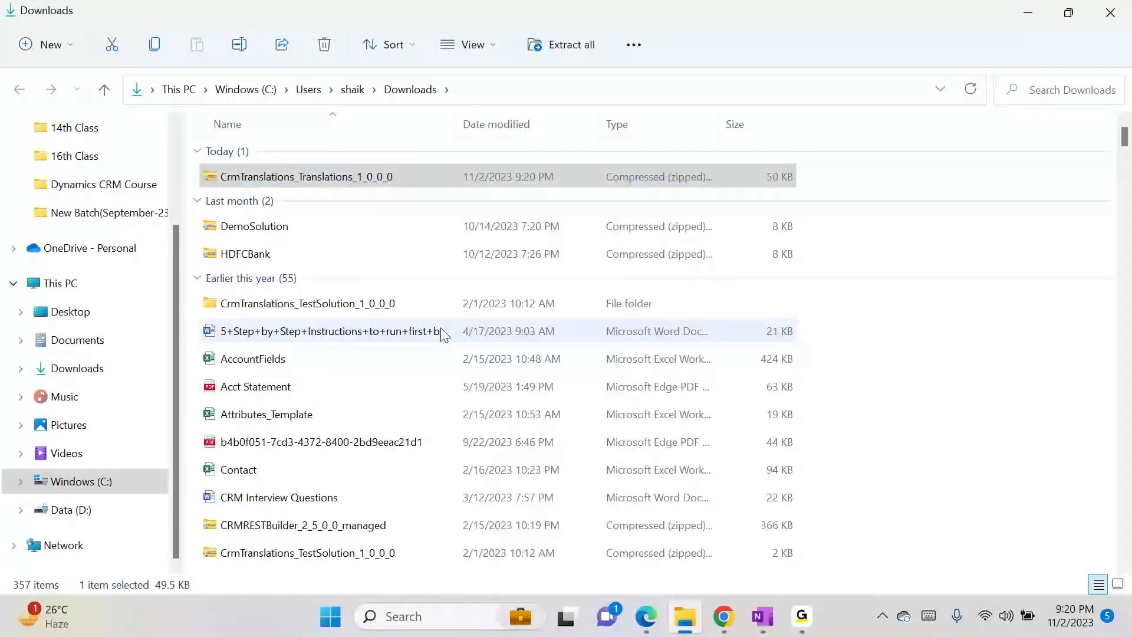
pyautogui.press('Return')
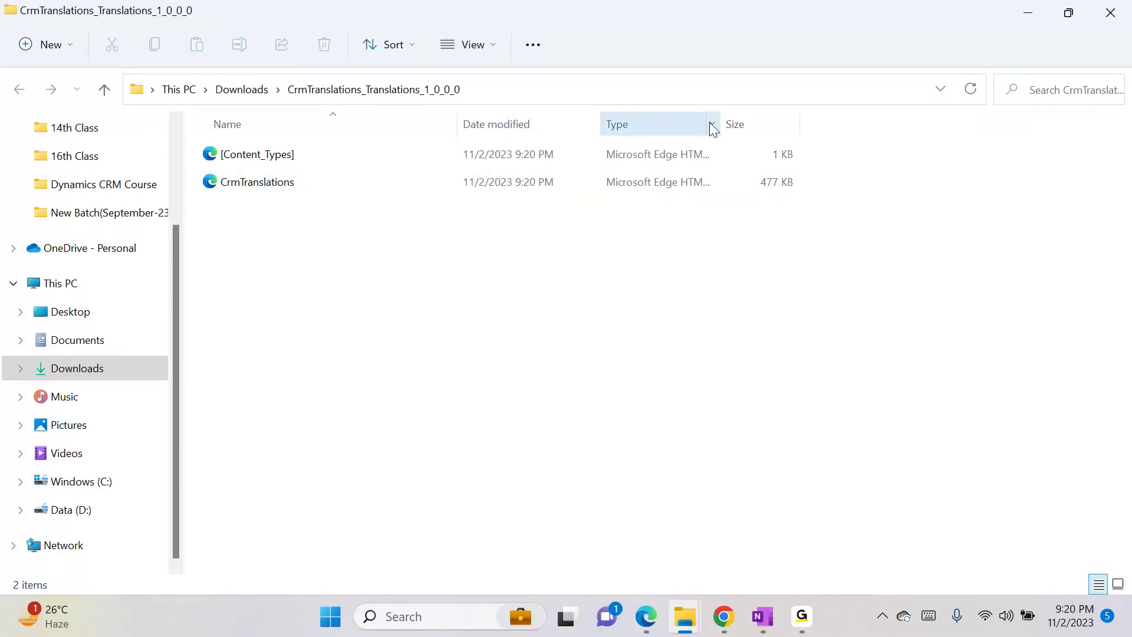
# - Widen the Type column, then view CrmTranslations in the browser and close it
pyautogui.moveTo(722, 121); pyautogui.dragTo(833, 118)
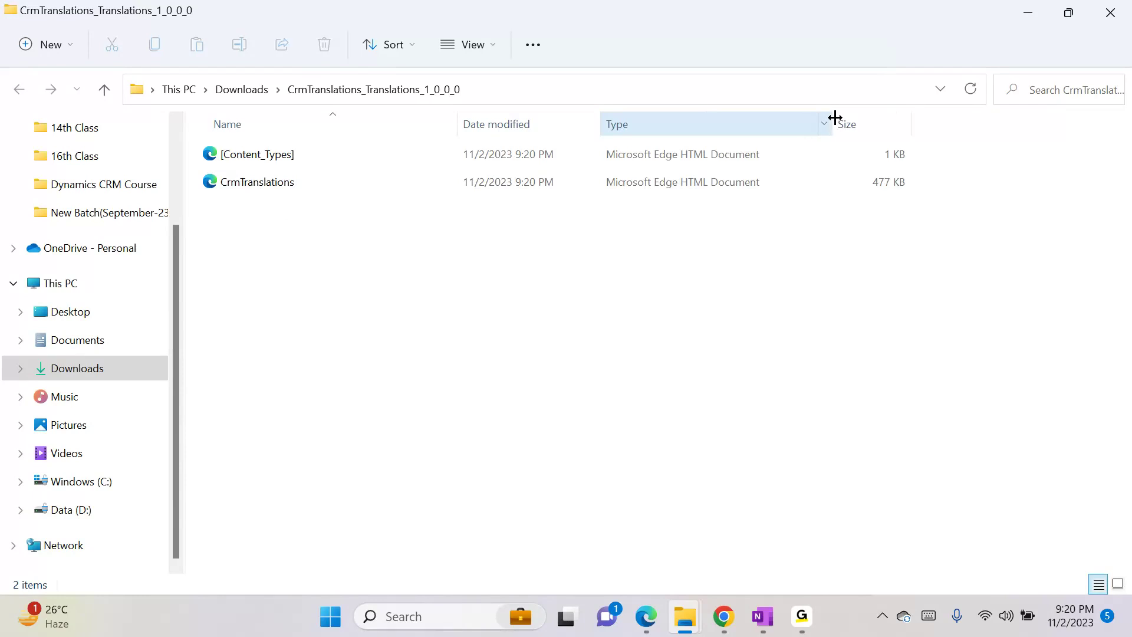
pyautogui.rightClick(431, 183)
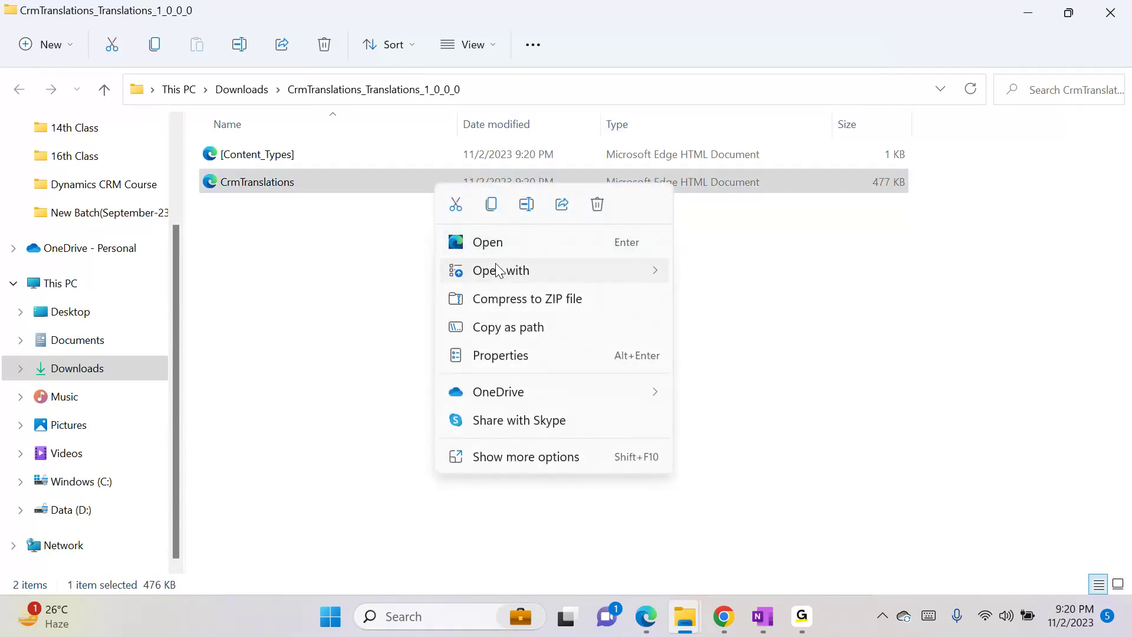
pyautogui.moveTo(498, 269)
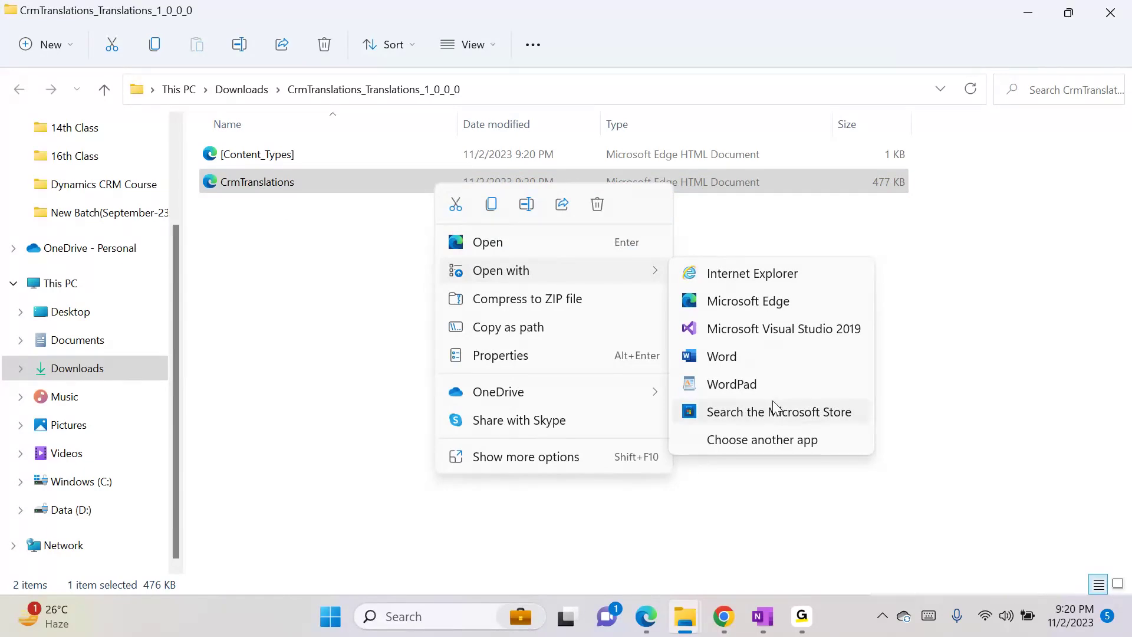
pyautogui.click(944, 301)
pyautogui.click(947, 307)
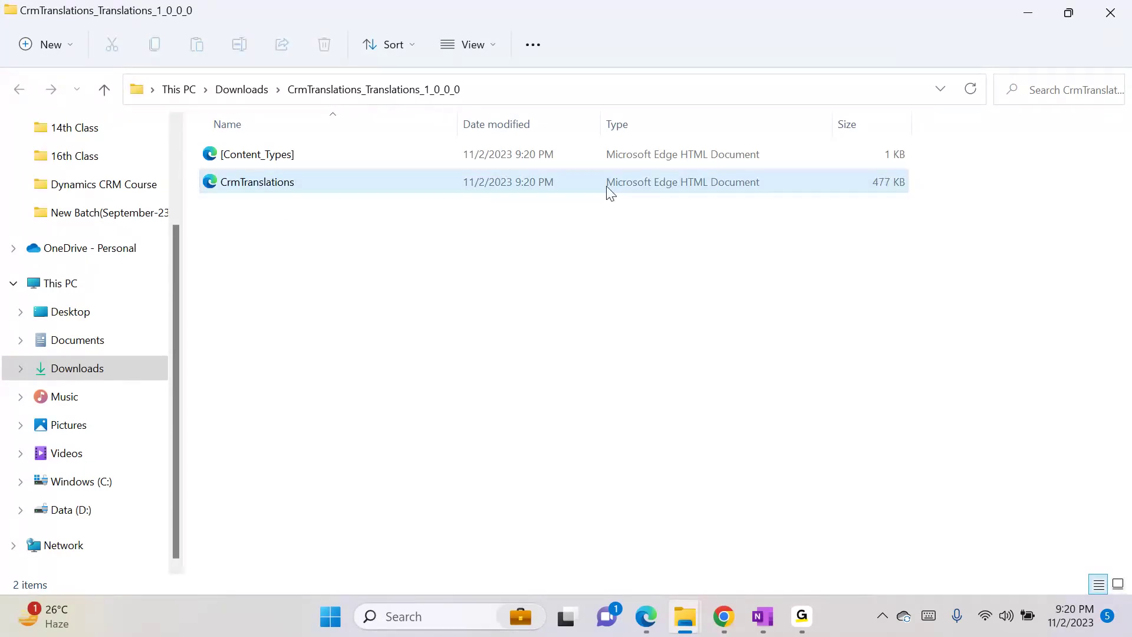
pyautogui.doubleClick(597, 188)
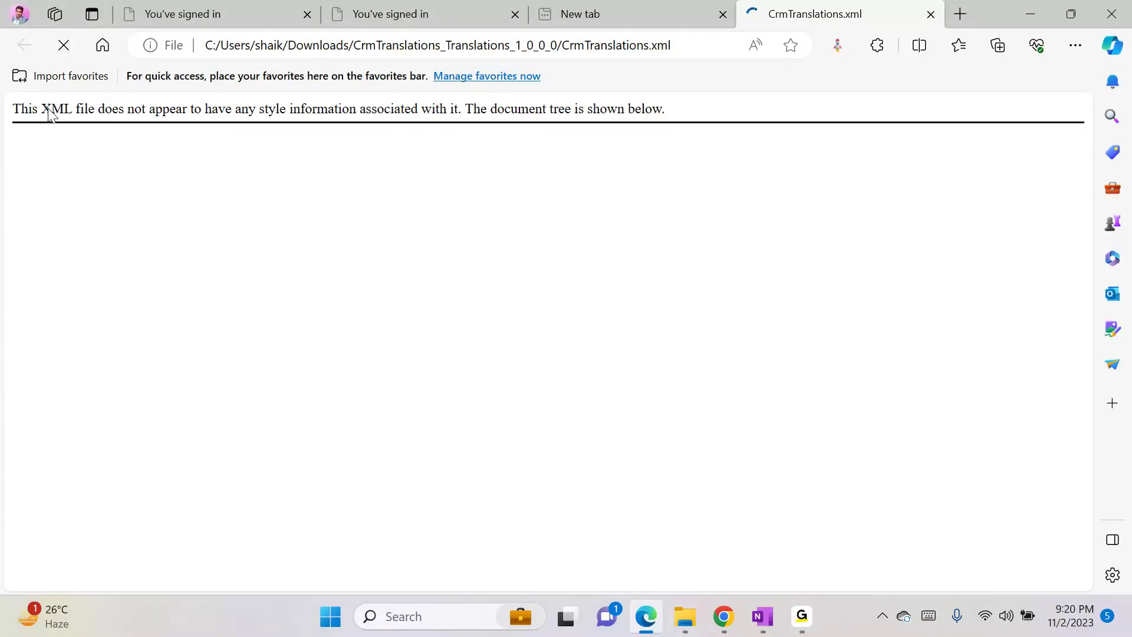
pyautogui.click(930, 21)
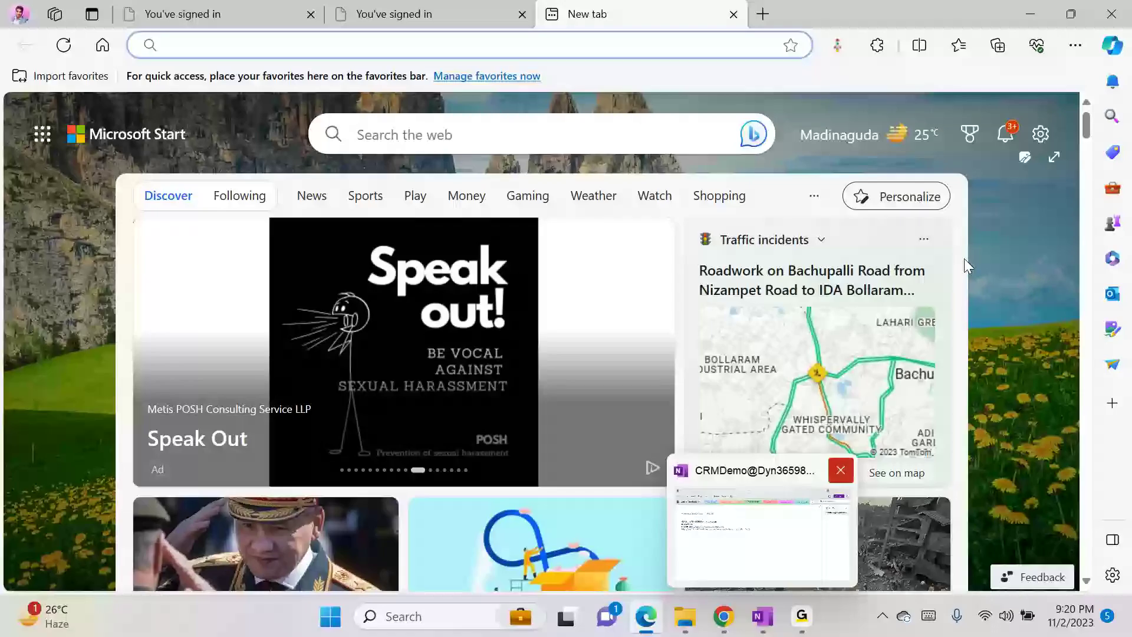
pyautogui.click(1030, 13)
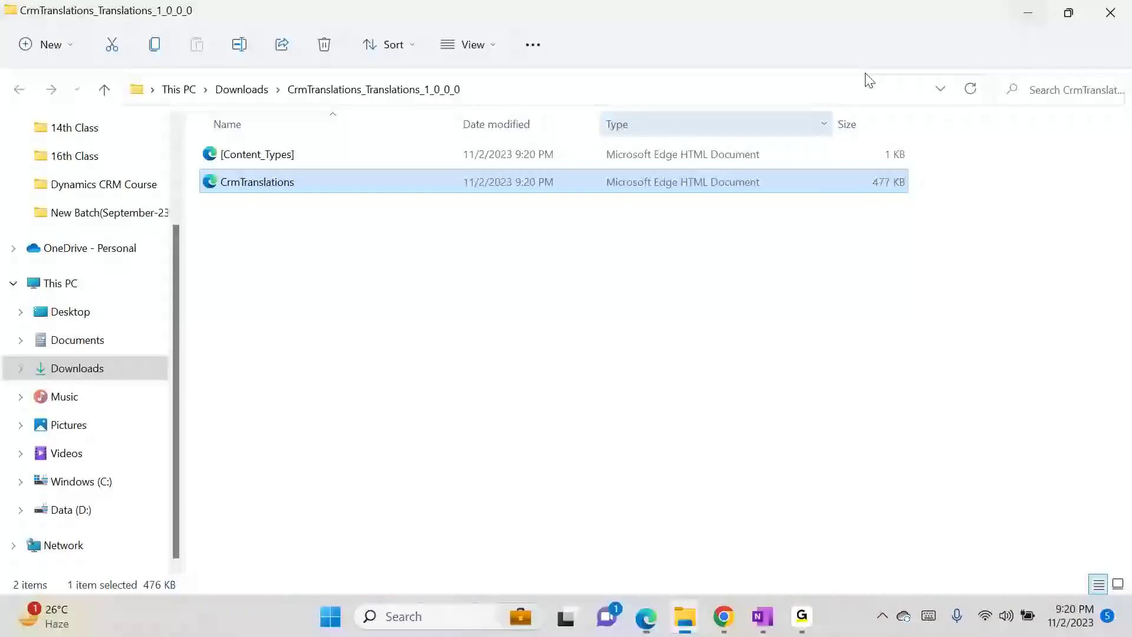
# - Look at other apps for opening CrmTranslations, then dismiss without opening it
pyautogui.rightClick(346, 184)
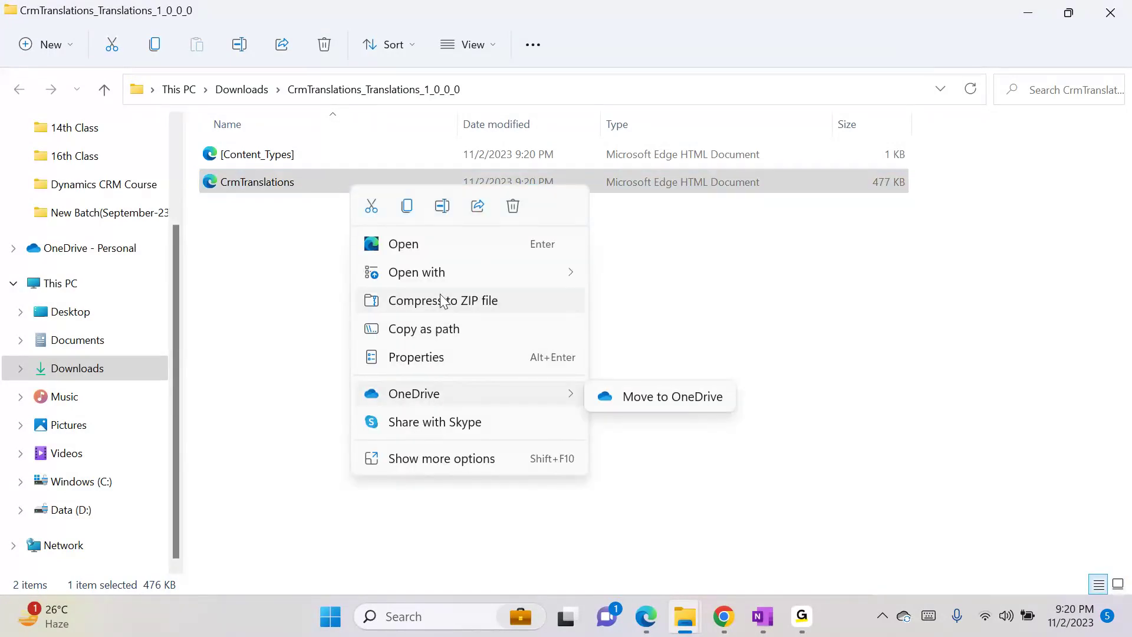
pyautogui.moveTo(444, 280)
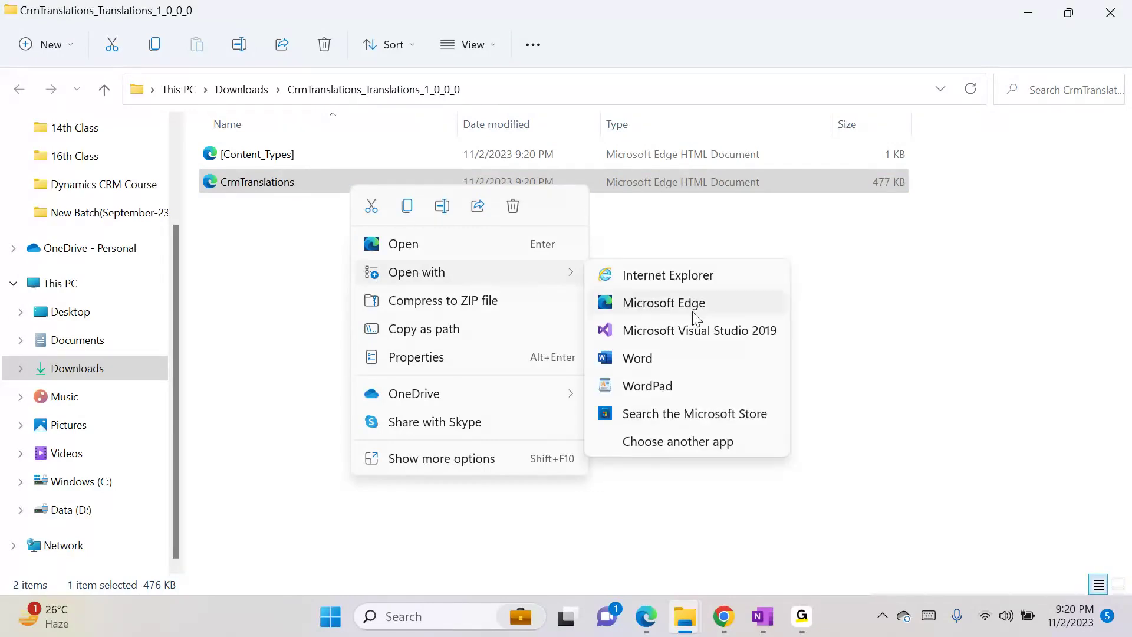
pyautogui.click(664, 447)
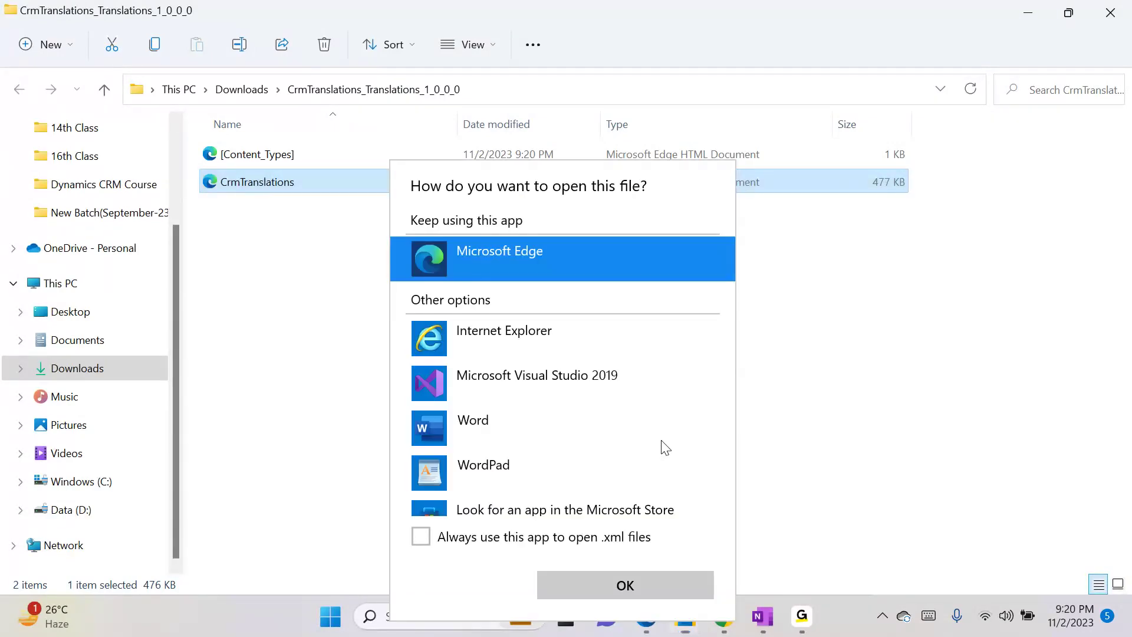
pyautogui.scroll(-2, 734, 320)
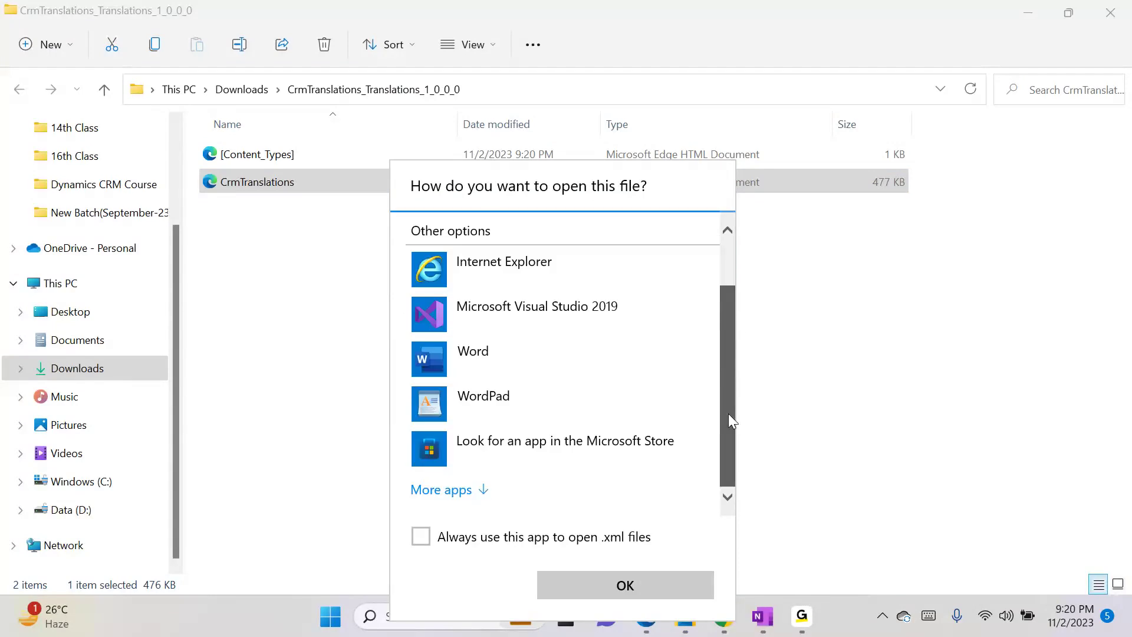
pyautogui.scroll(1, 492, 471)
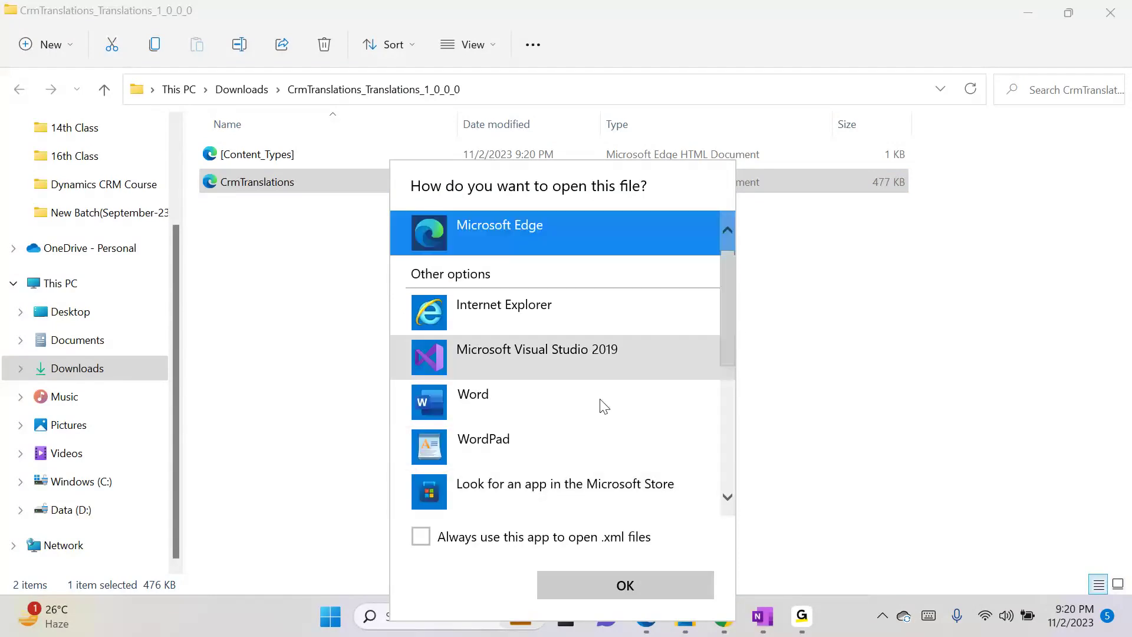
pyautogui.moveTo(734, 341); pyautogui.dragTo(732, 498)
pyautogui.click(821, 419)
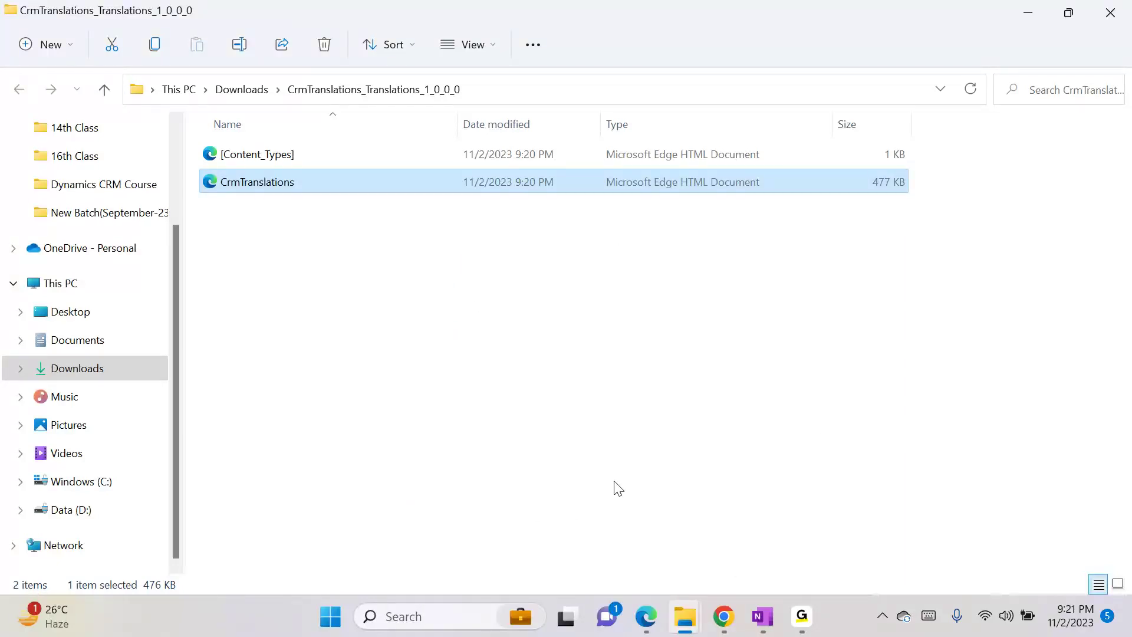
# - Launch Excel by searching 'ex' in Windows Search, retrying once
pyautogui.press('super')
pyautogui.write('e')
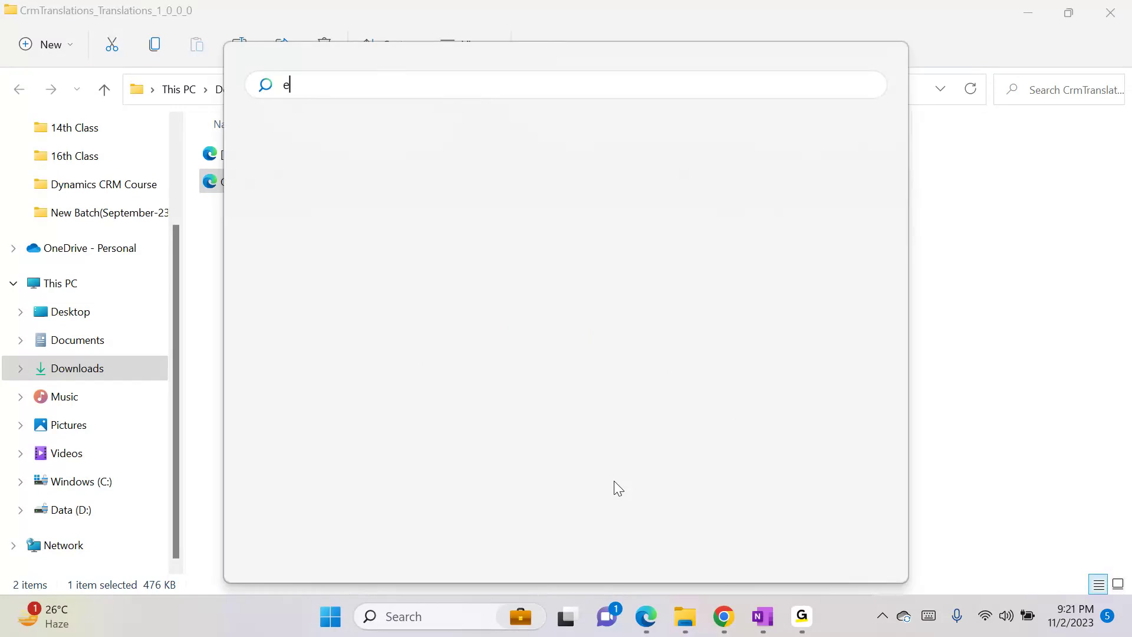
pyautogui.write('x')
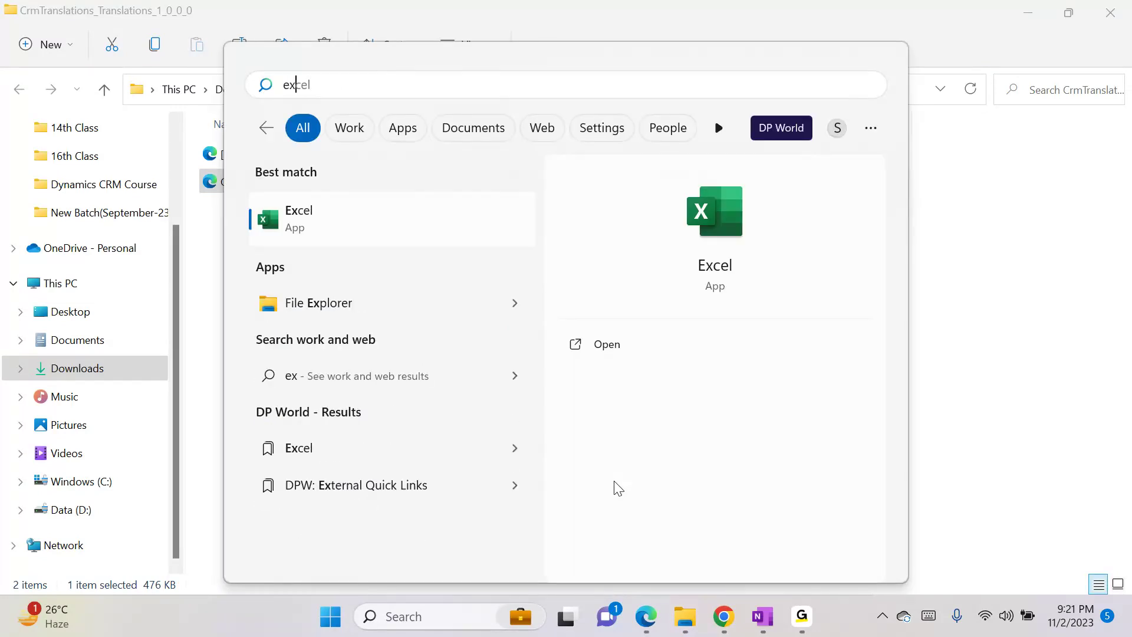
pyautogui.click(392, 223)
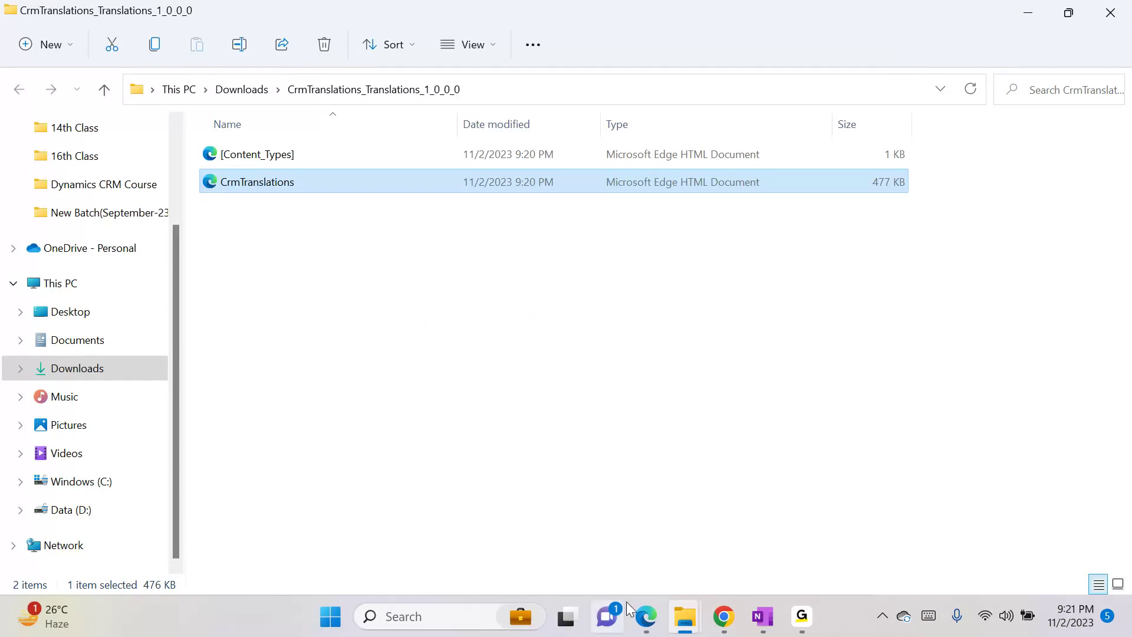
pyautogui.press('super')
pyautogui.write('ex')
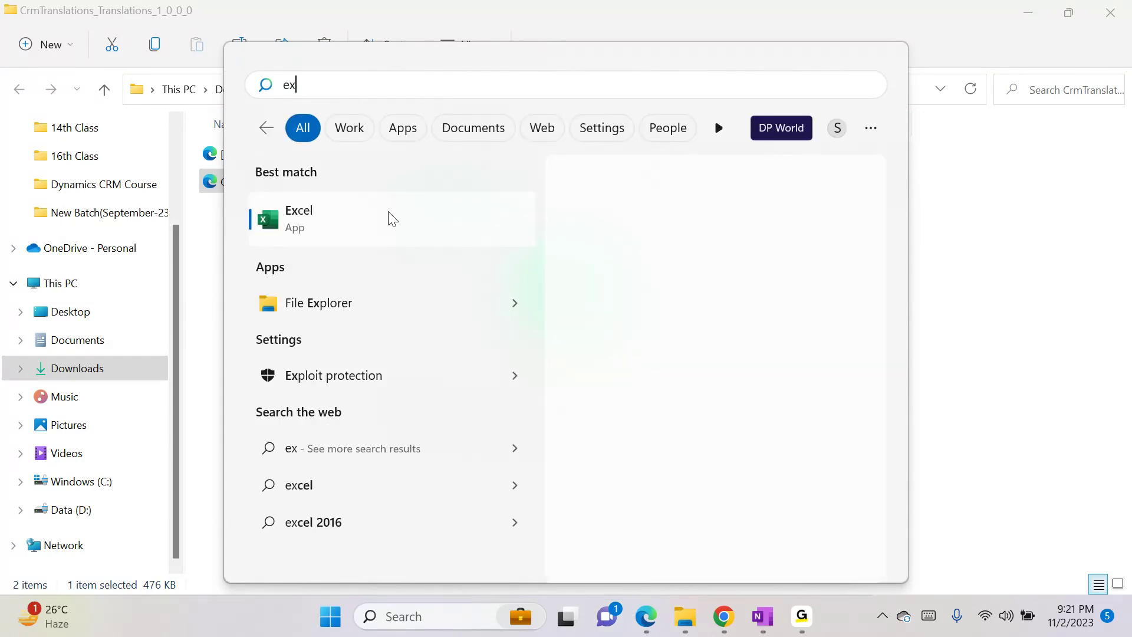
pyautogui.click(303, 220)
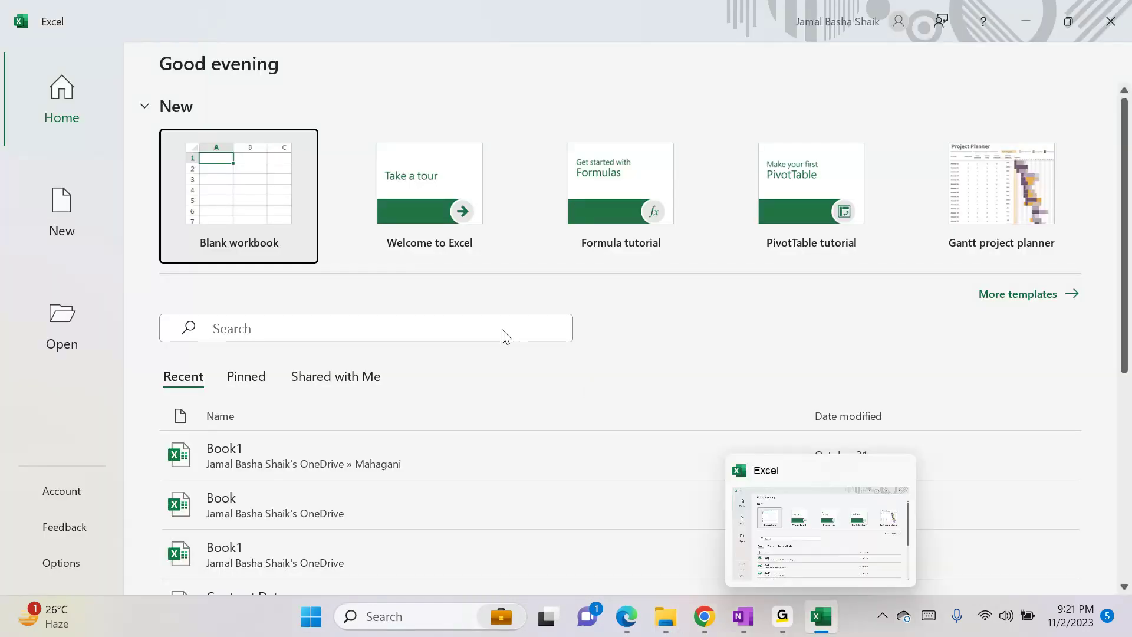
# - Open CrmTranslations from Downloads > CrmTranslations_Translations_1_0_0_0 in Excel
pyautogui.click(56, 324)
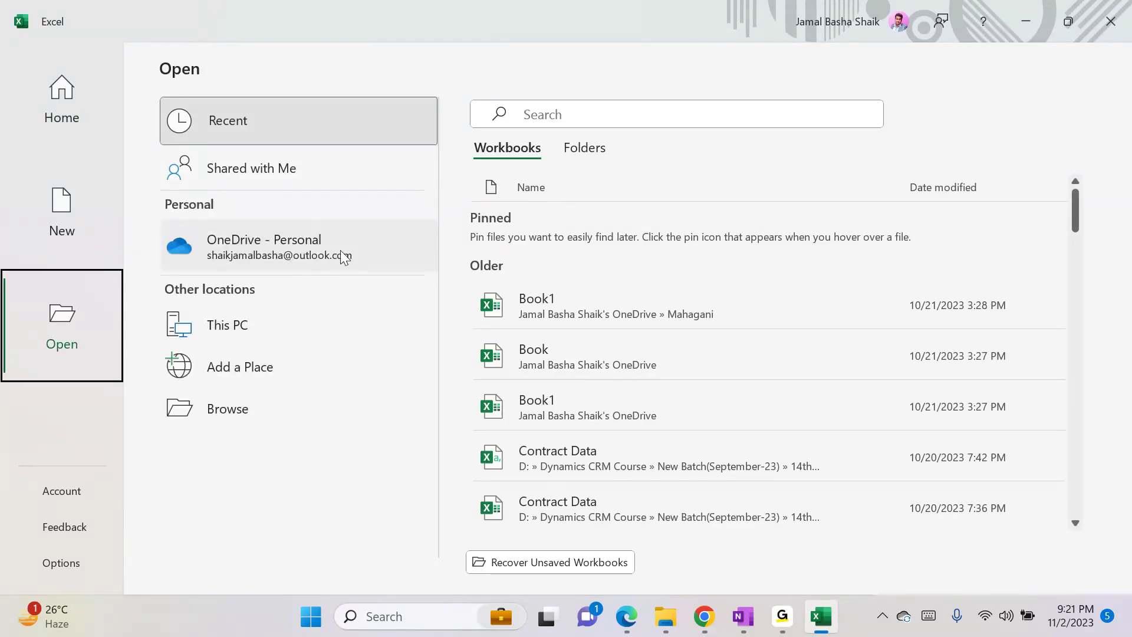
pyautogui.click(236, 404)
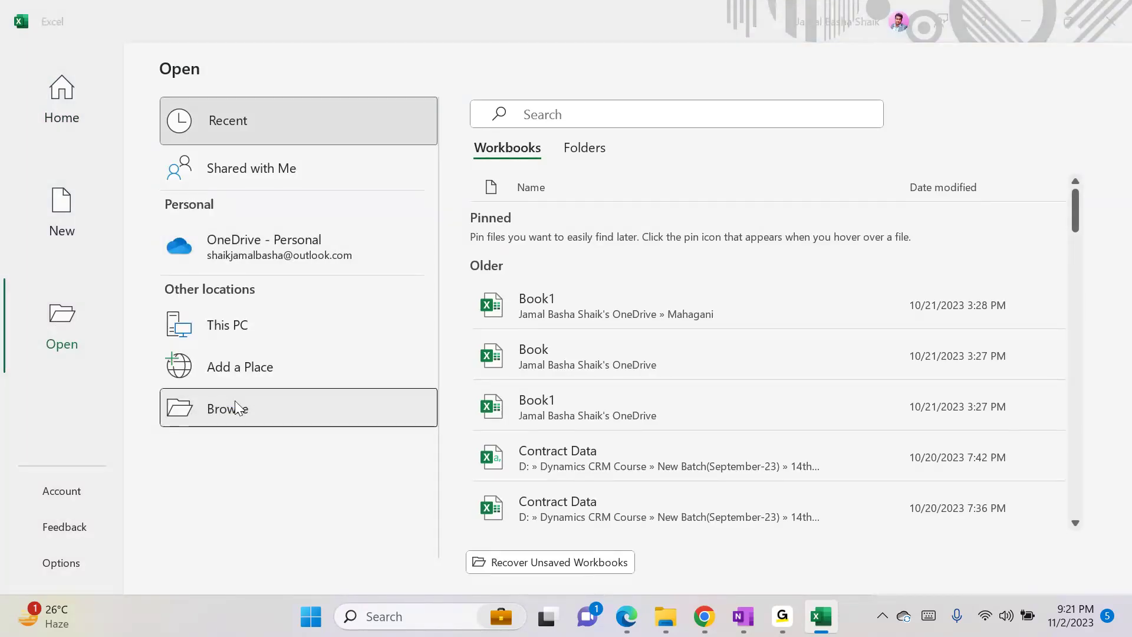
pyautogui.click(412, 371)
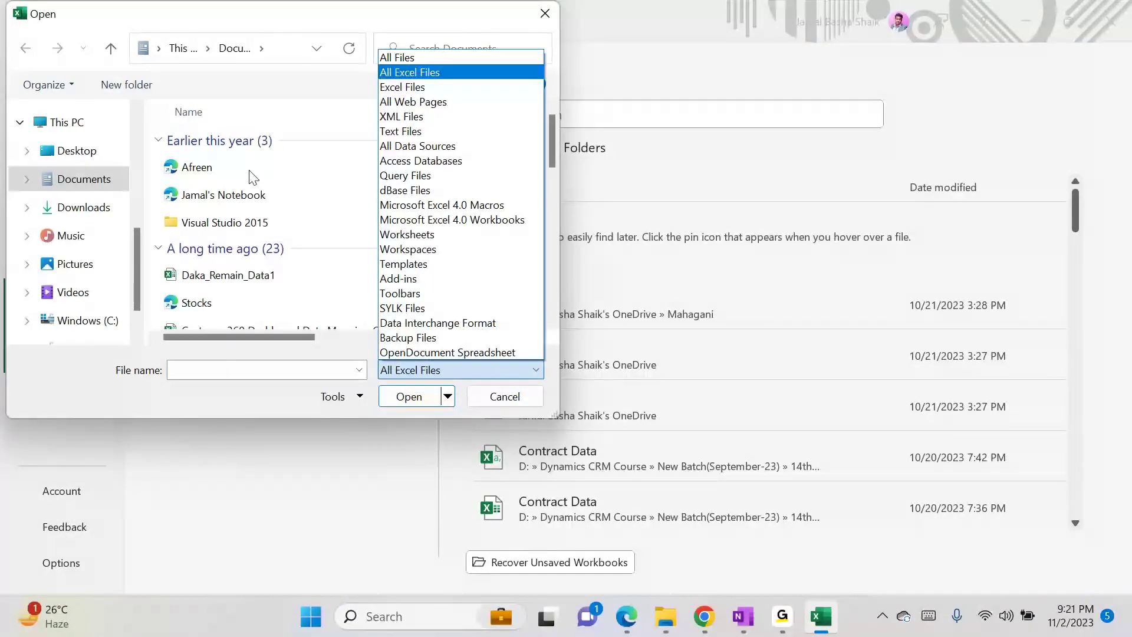
pyautogui.click(101, 214)
pyautogui.click(101, 215)
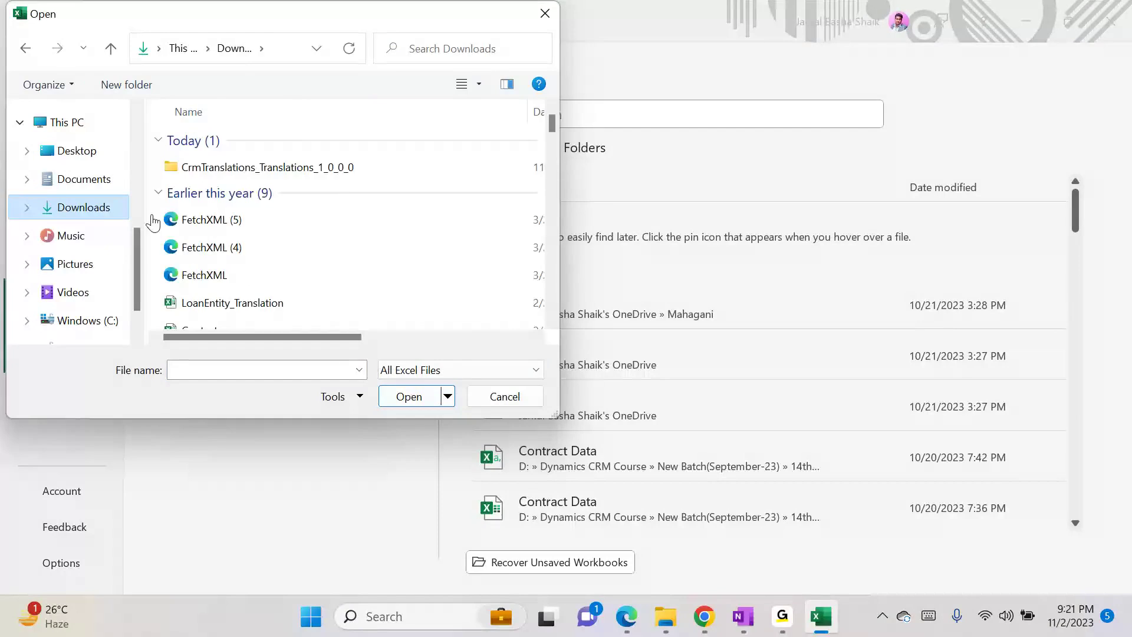
pyautogui.doubleClick(324, 168)
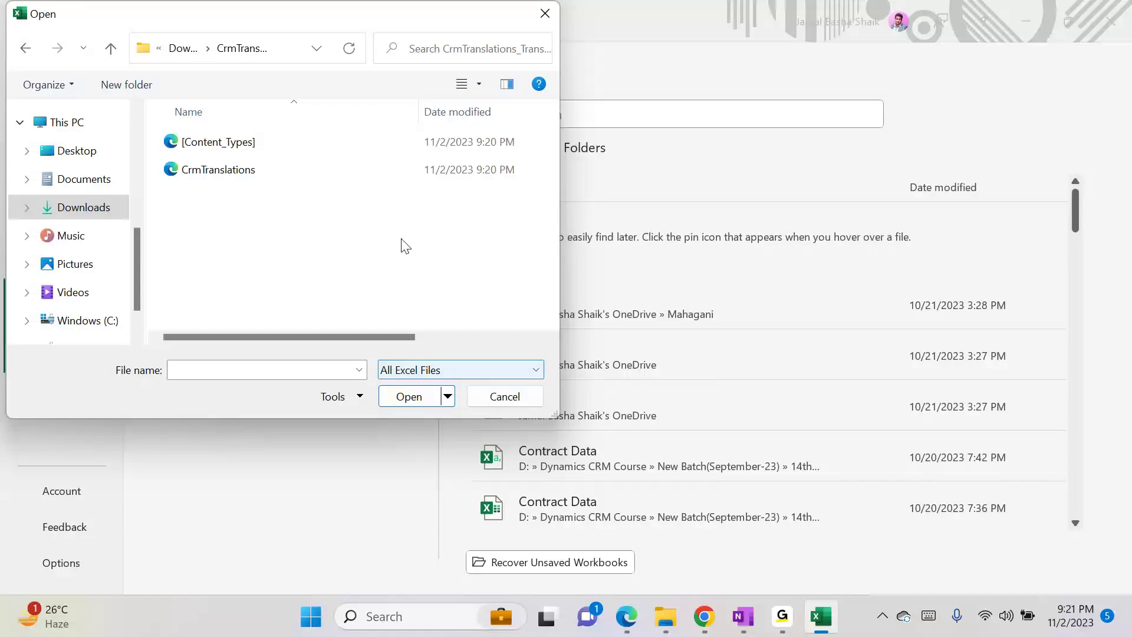
pyautogui.click(335, 173)
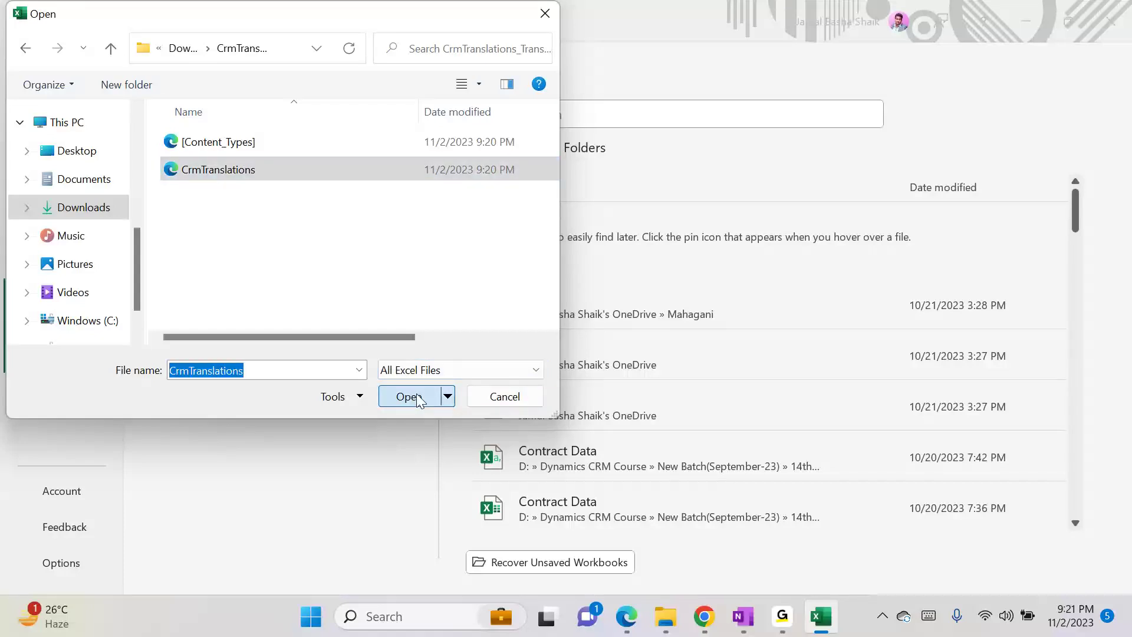
pyautogui.click(417, 397)
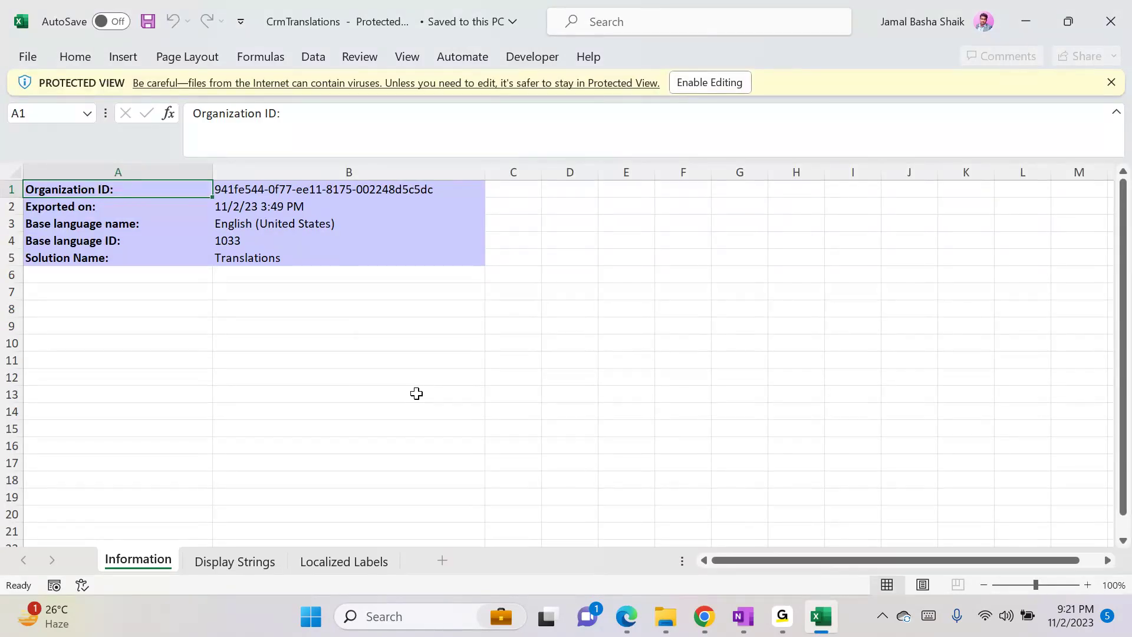
# - Review the Display Strings, Localized Labels and Information sheets, scrolling through the labels
pyautogui.click(265, 559)
pyautogui.click(340, 563)
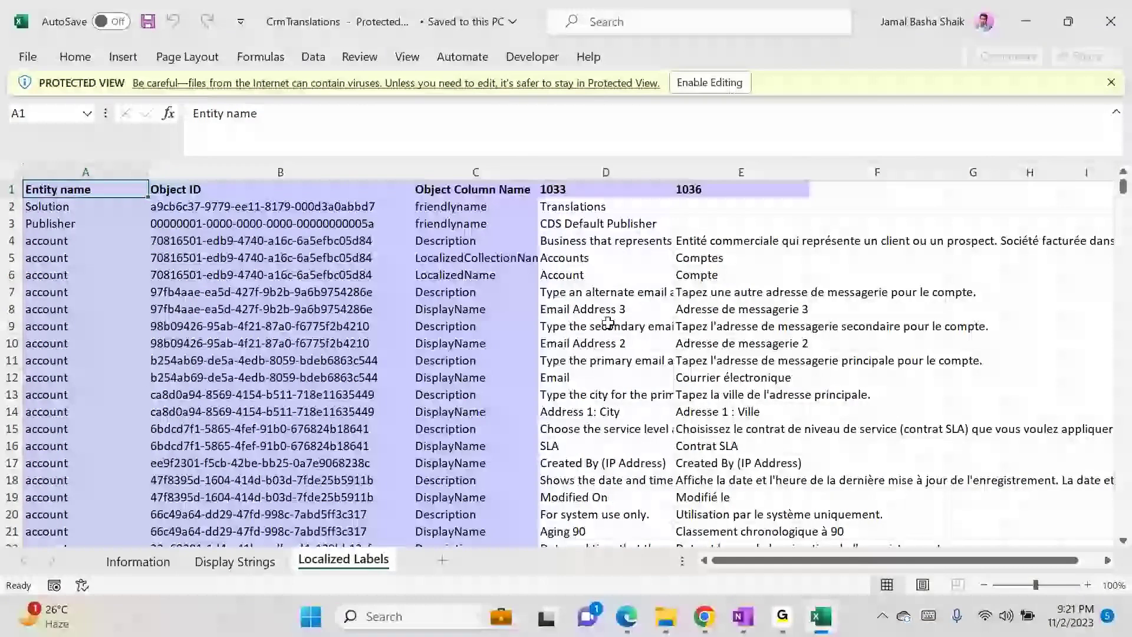
pyautogui.click(141, 565)
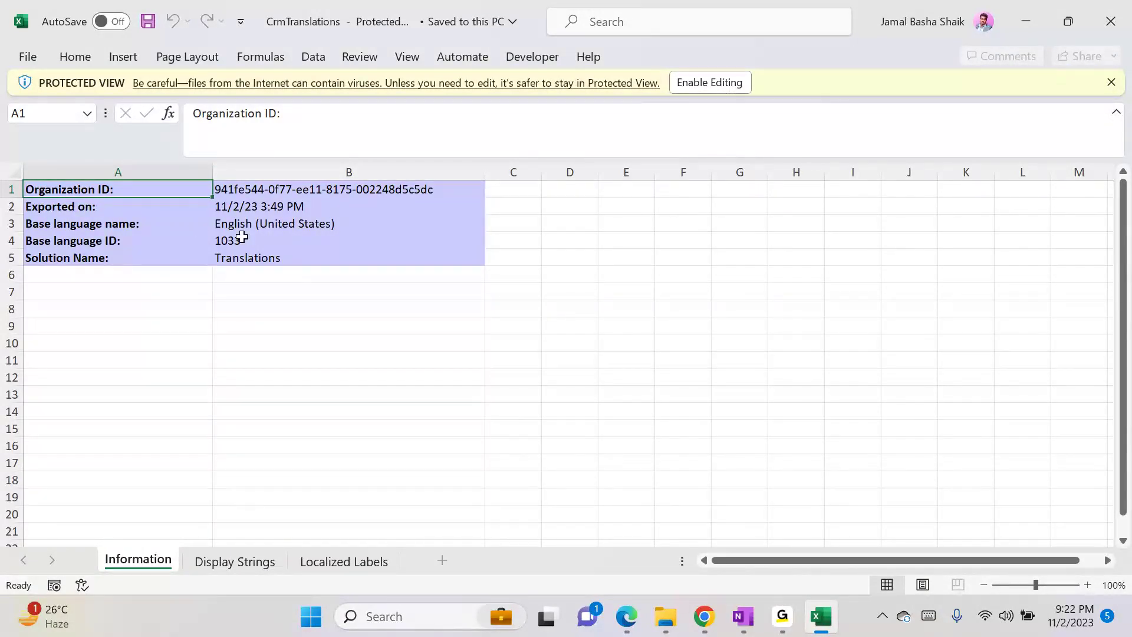
pyautogui.click(245, 563)
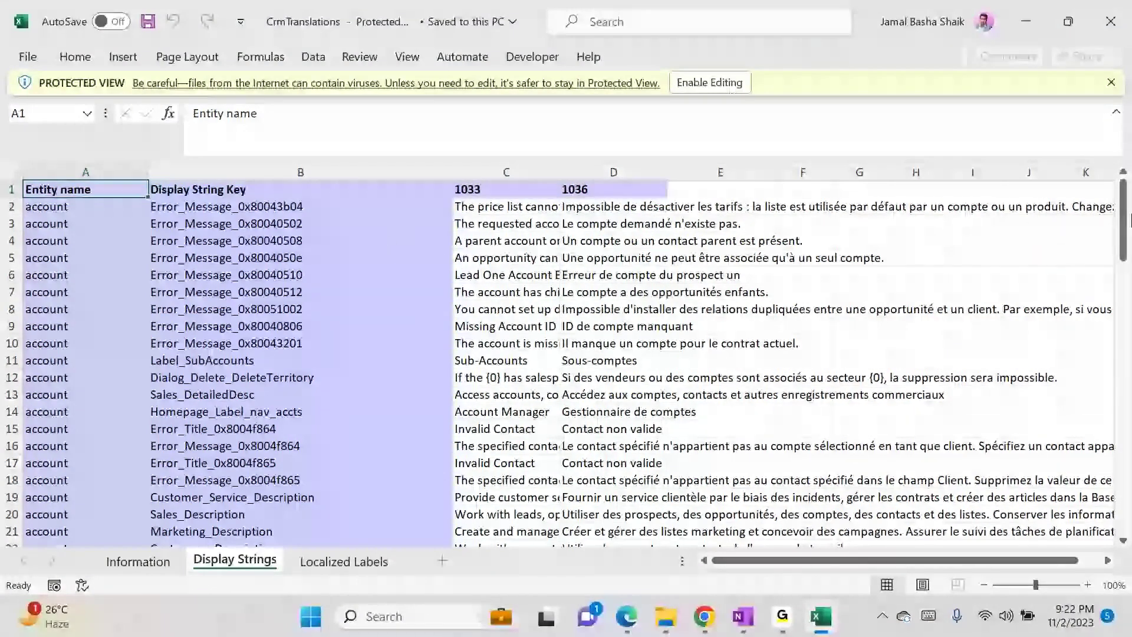
pyautogui.moveTo(1122, 219); pyautogui.dragTo(1119, 494)
pyautogui.click(343, 560)
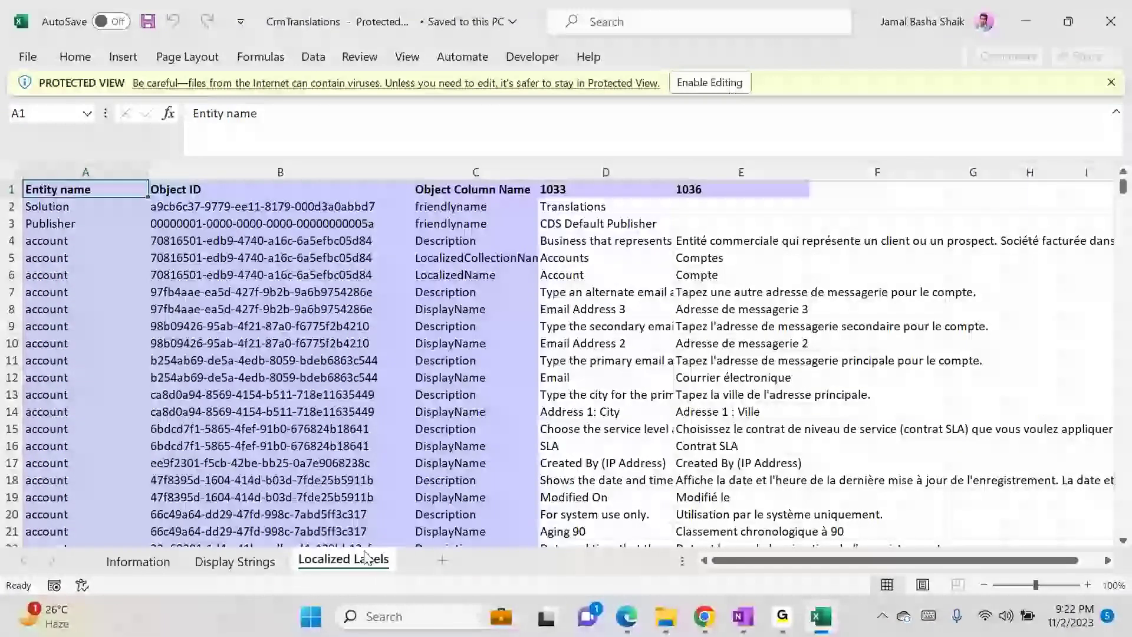
pyautogui.click(618, 210)
pyautogui.moveTo(1122, 189); pyautogui.dragTo(1126, 333)
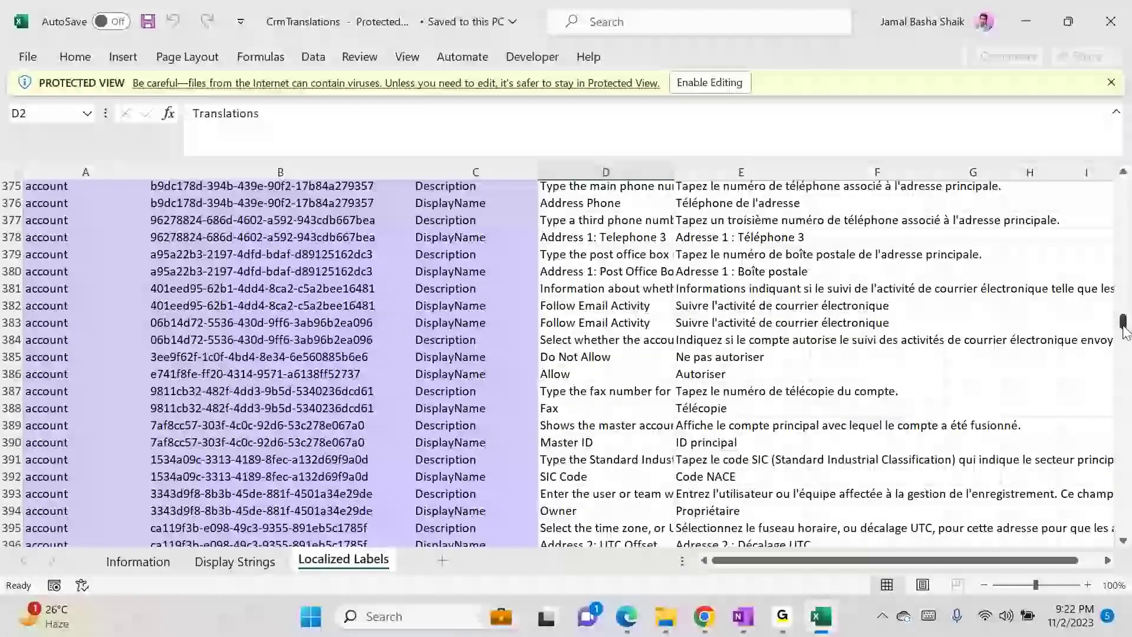
pyautogui.moveTo(1125, 335); pyautogui.dragTo(1114, 177)
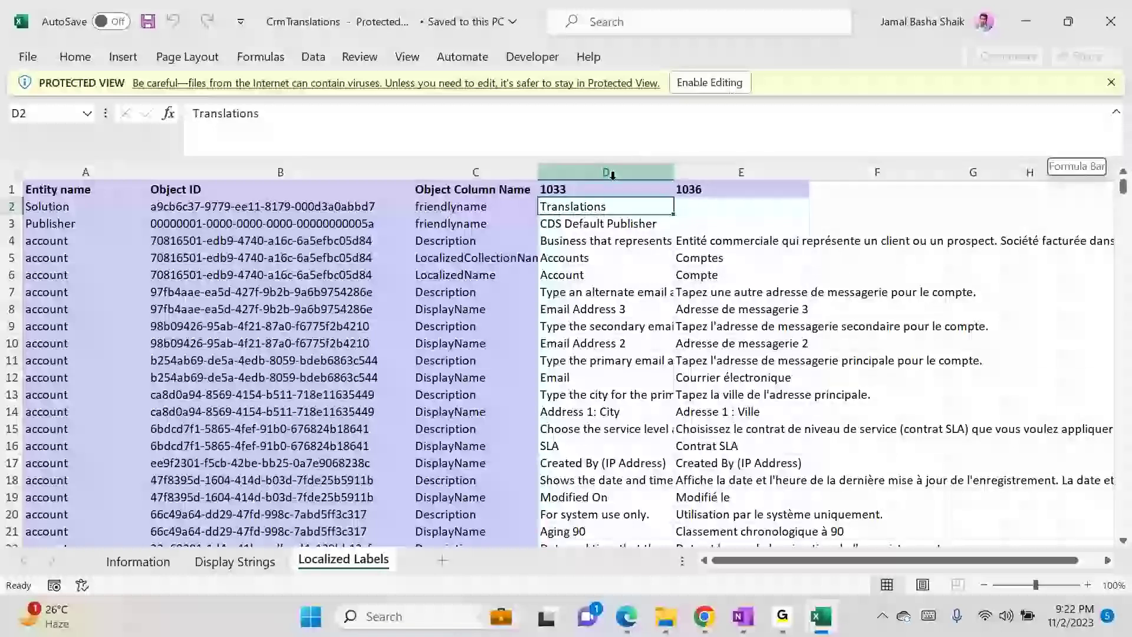
# - Inspect the 1033 header and Translations label, then enable editing on the workbook
pyautogui.click(596, 190)
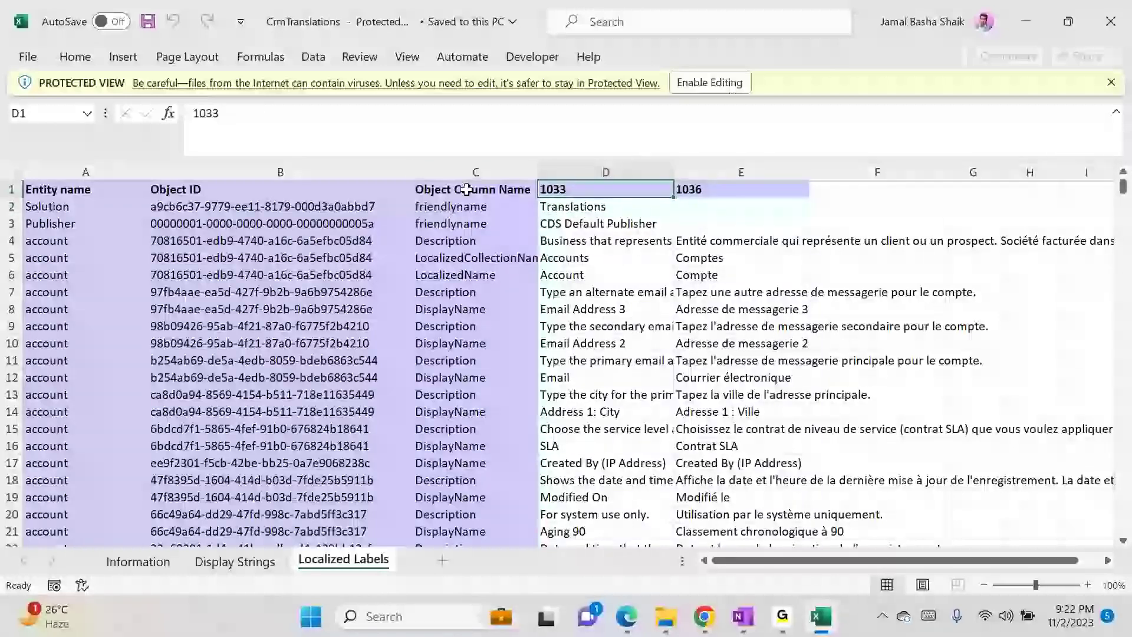
pyautogui.click(495, 190)
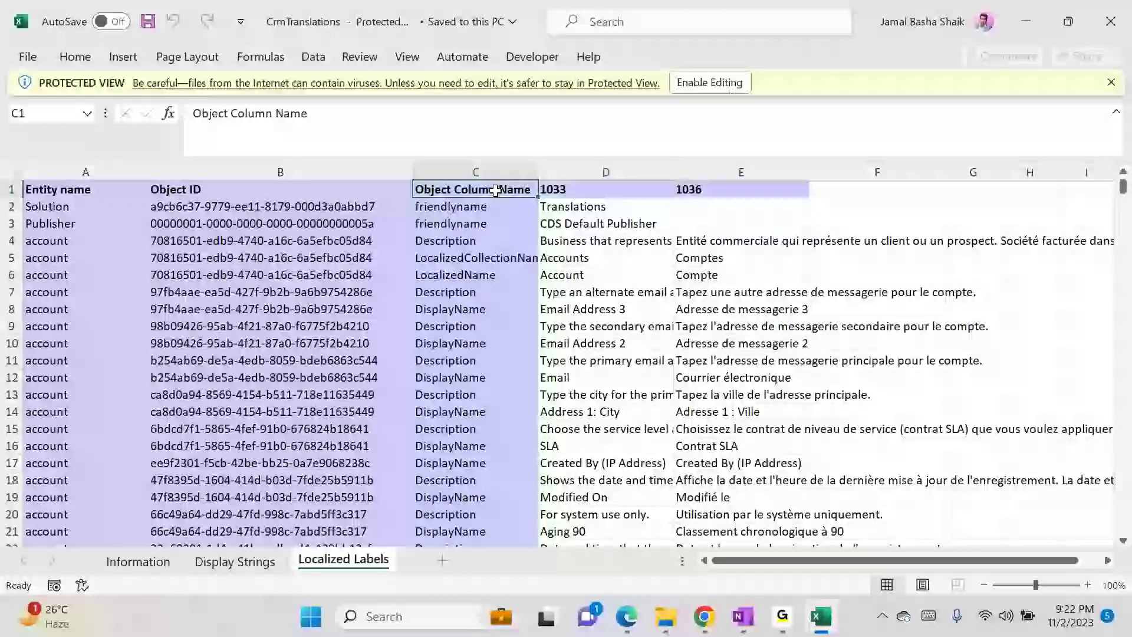
pyautogui.click(567, 193)
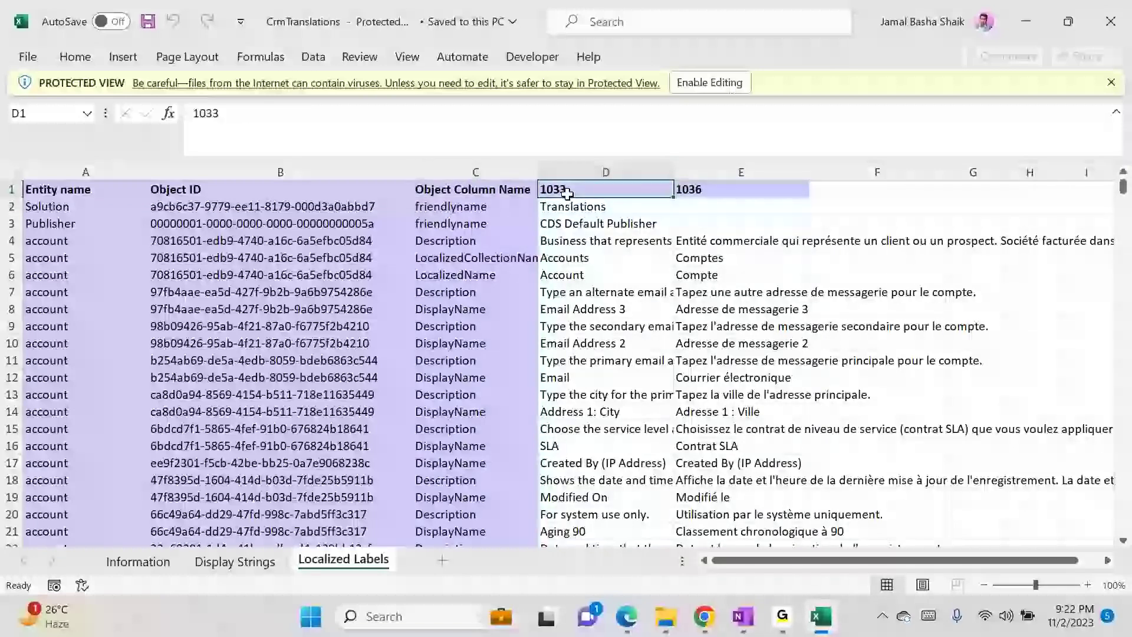
pyautogui.click(610, 207)
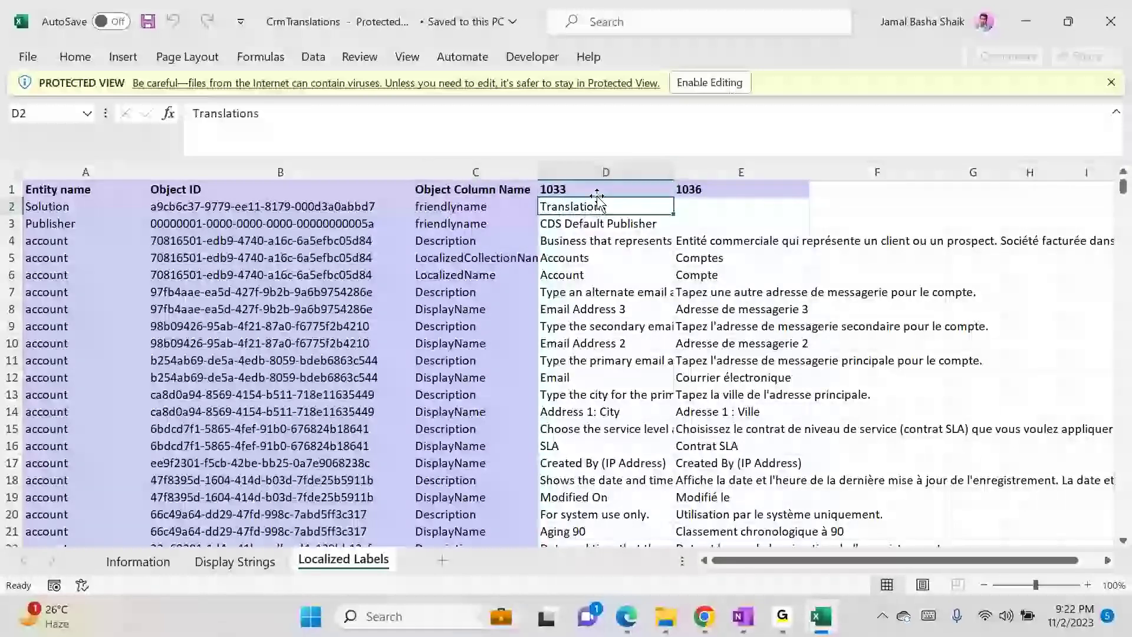
pyautogui.click(702, 88)
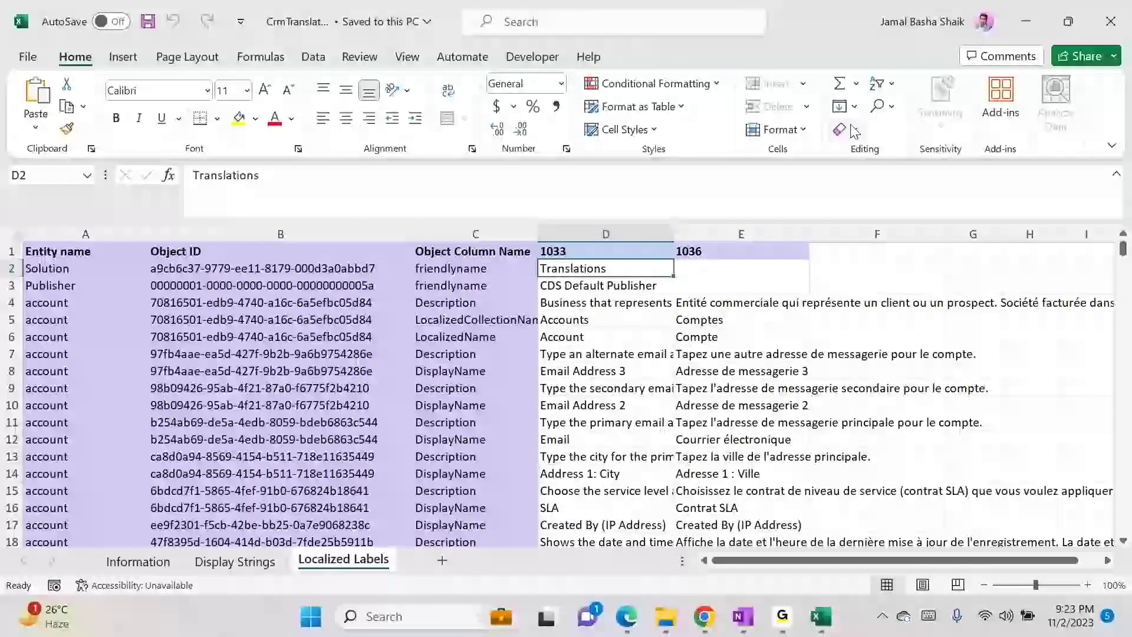
# - Select column D of English labels on the Localized Labels sheet
pyautogui.click(880, 84)
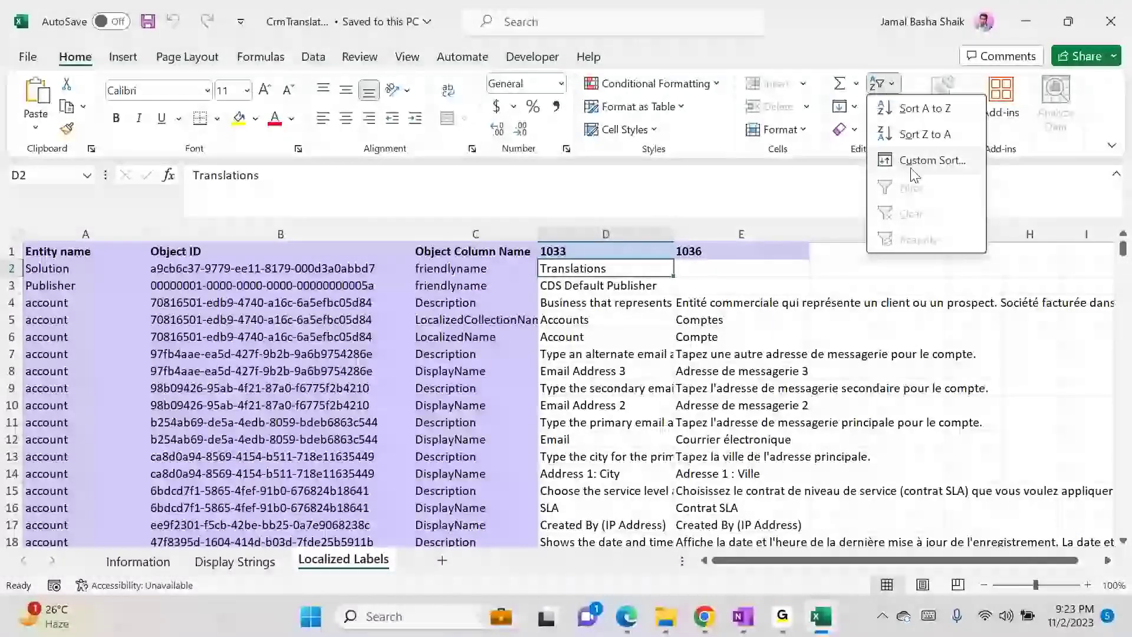
pyautogui.click(606, 251)
pyautogui.click(605, 250)
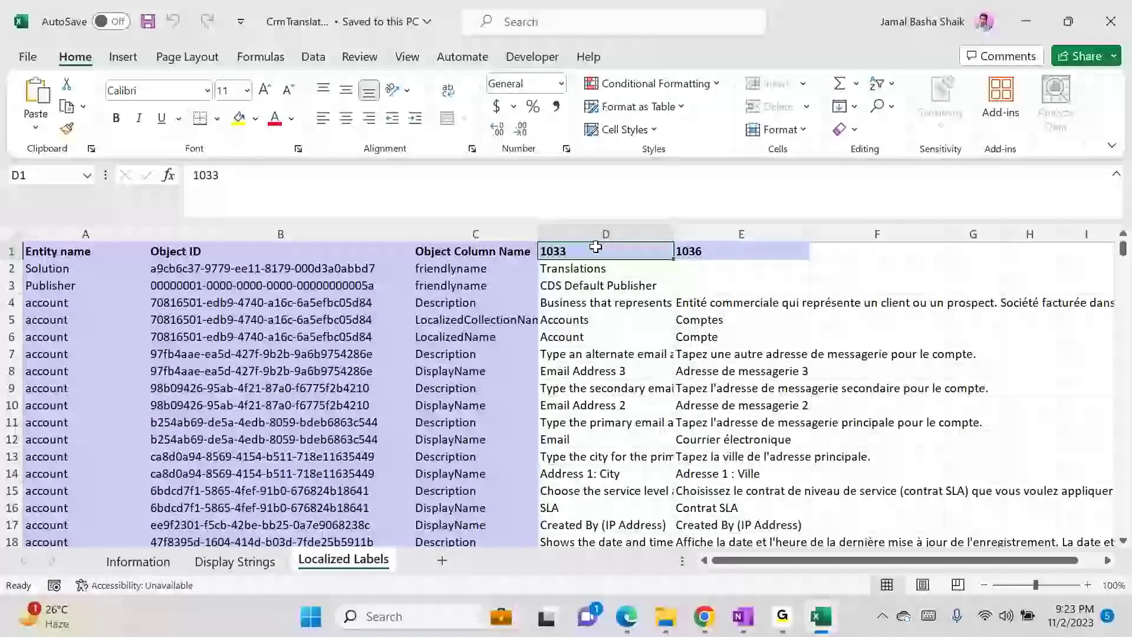
pyautogui.click(878, 89)
pyautogui.click(615, 262)
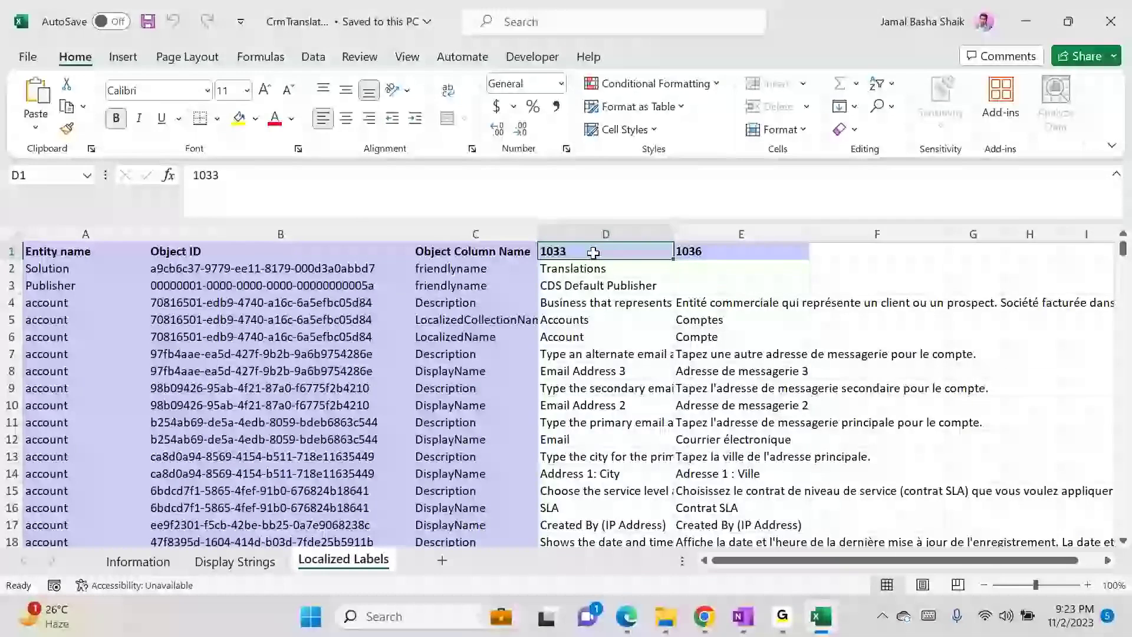
pyautogui.click(614, 235)
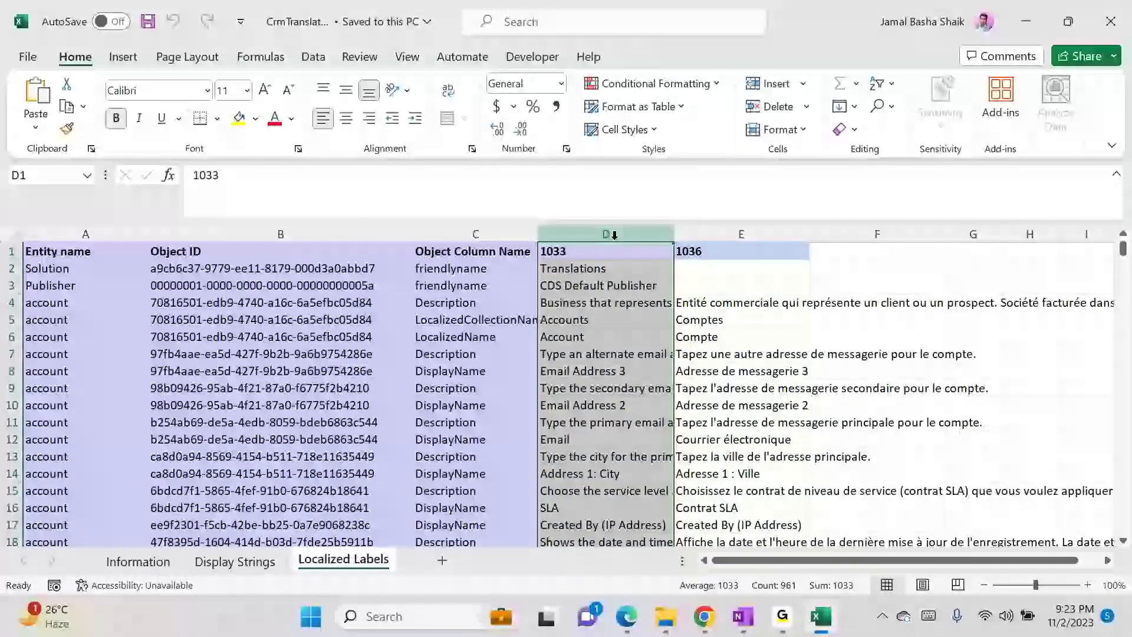
# - Find 'account ty' and copy the Account Type label in cell D470
pyautogui.hotkey('ctrl', 'f')
pyautogui.write('a')
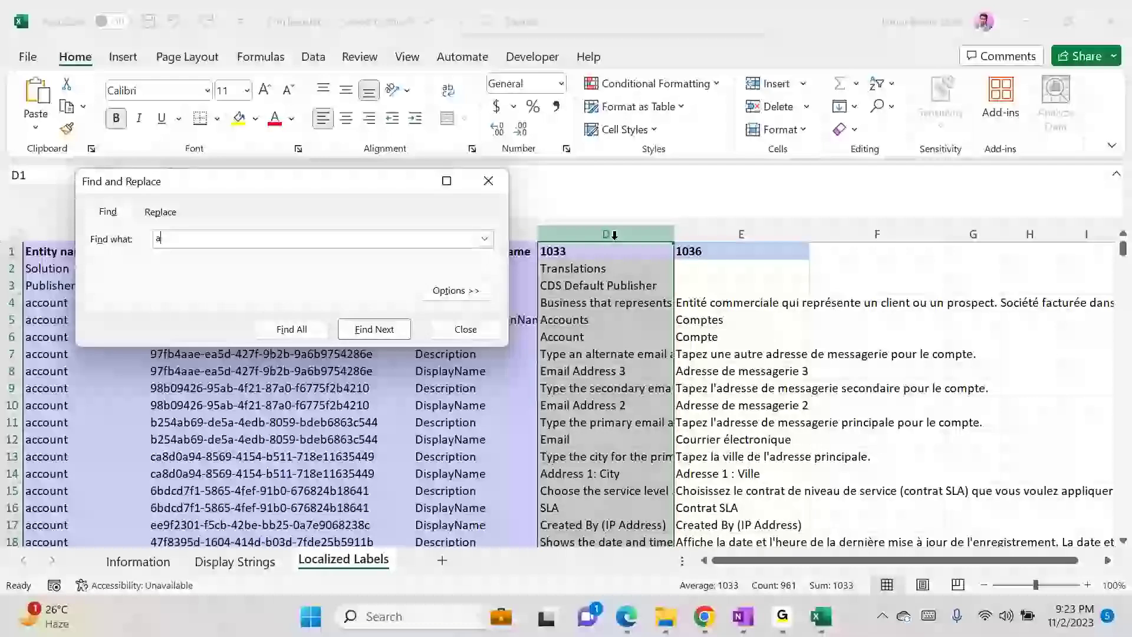
pyautogui.write('ccount ty')
pyautogui.press('Return')
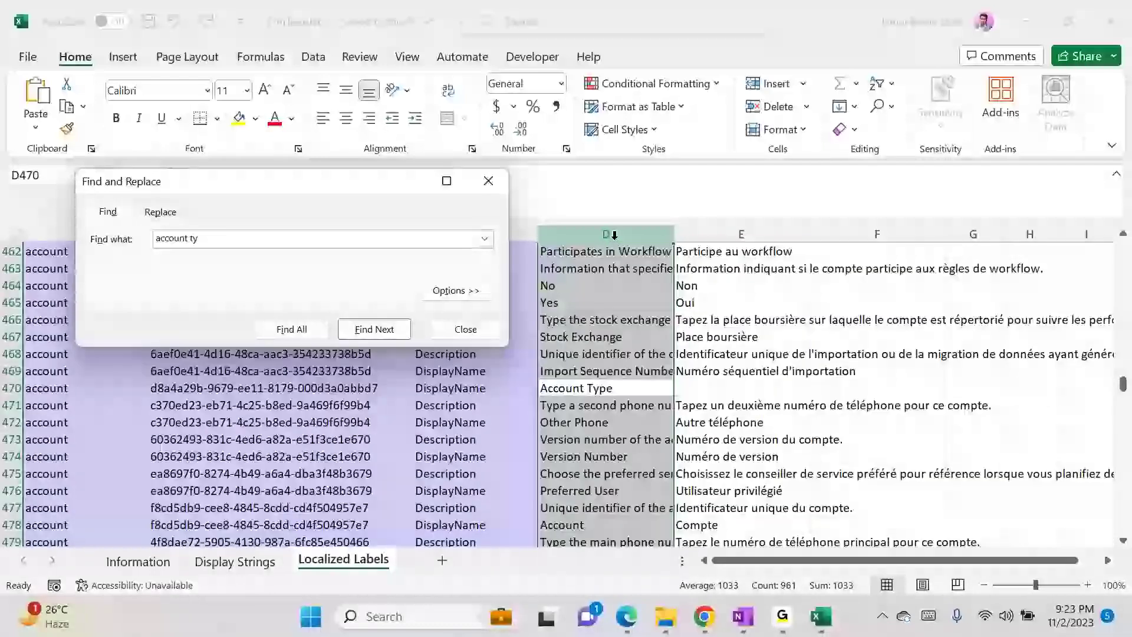
pyautogui.click(666, 384)
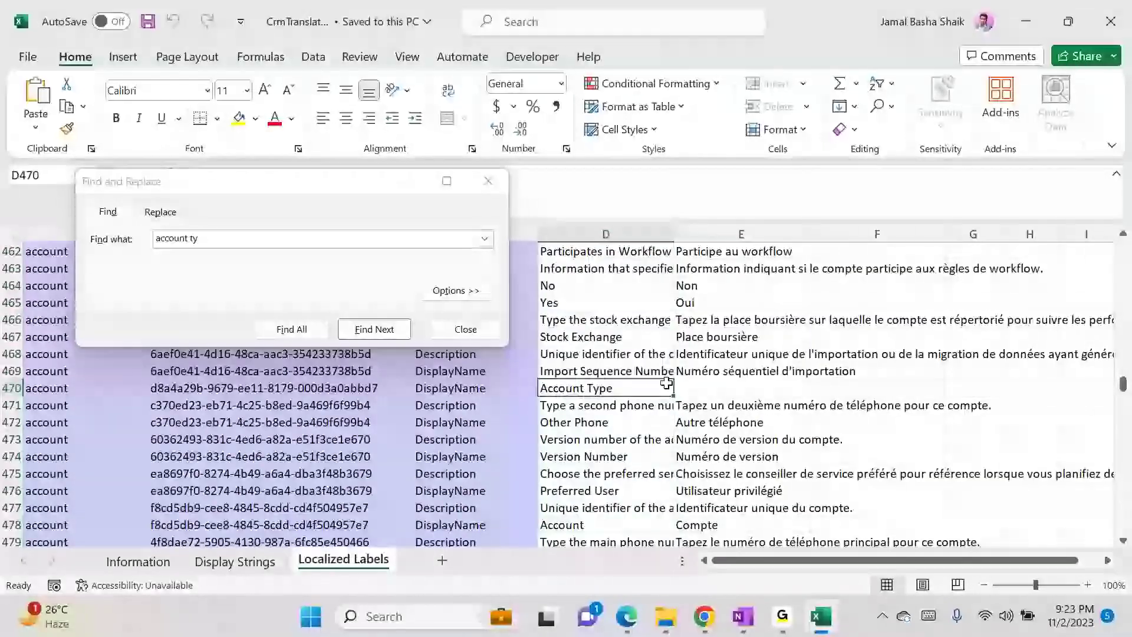
pyautogui.hotkey('ctrl', 'c')
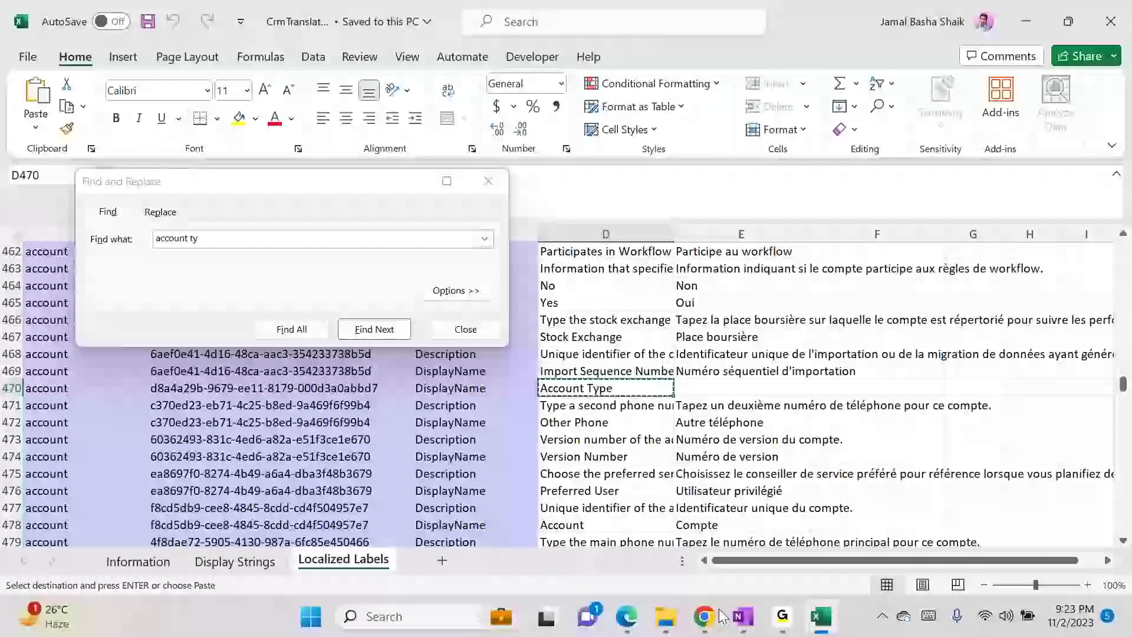
# - Translate 'Account Type' with an 'english to french' Google search in a new tab
pyautogui.moveTo(718, 618)
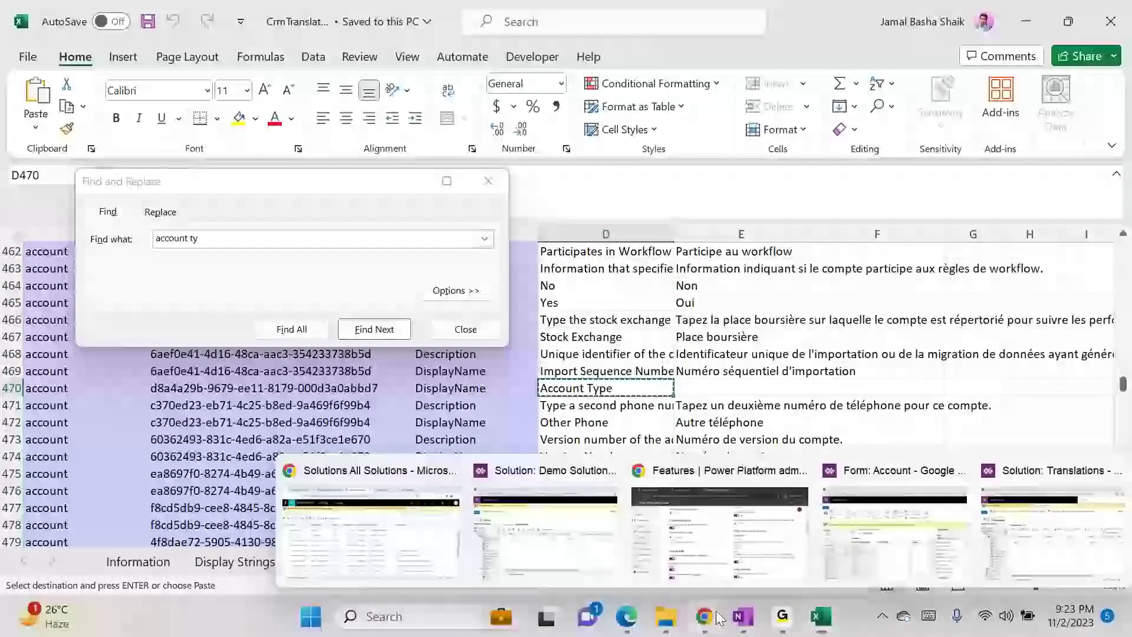
pyautogui.click(398, 536)
pyautogui.hotkey('ctrl', 't')
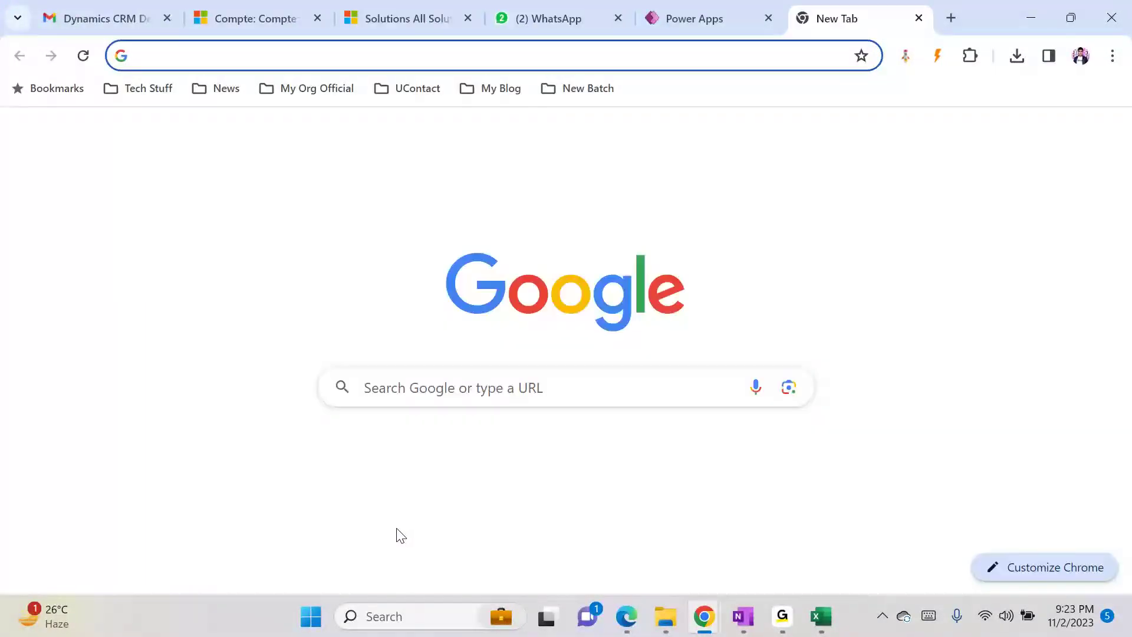
pyautogui.write('eng')
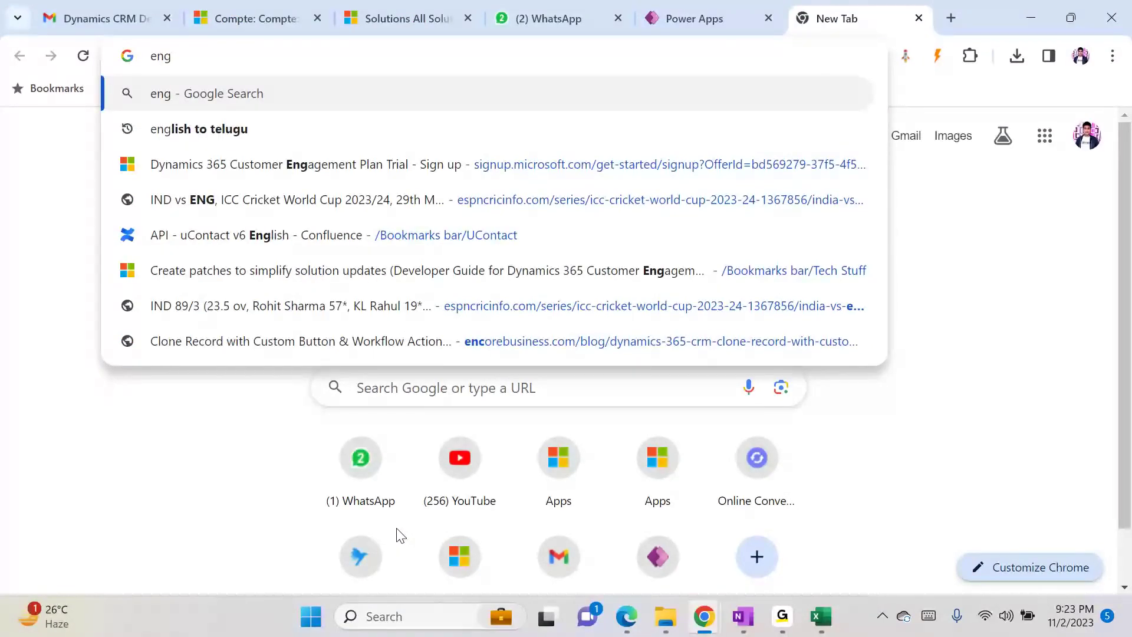
pyautogui.write('lish ')
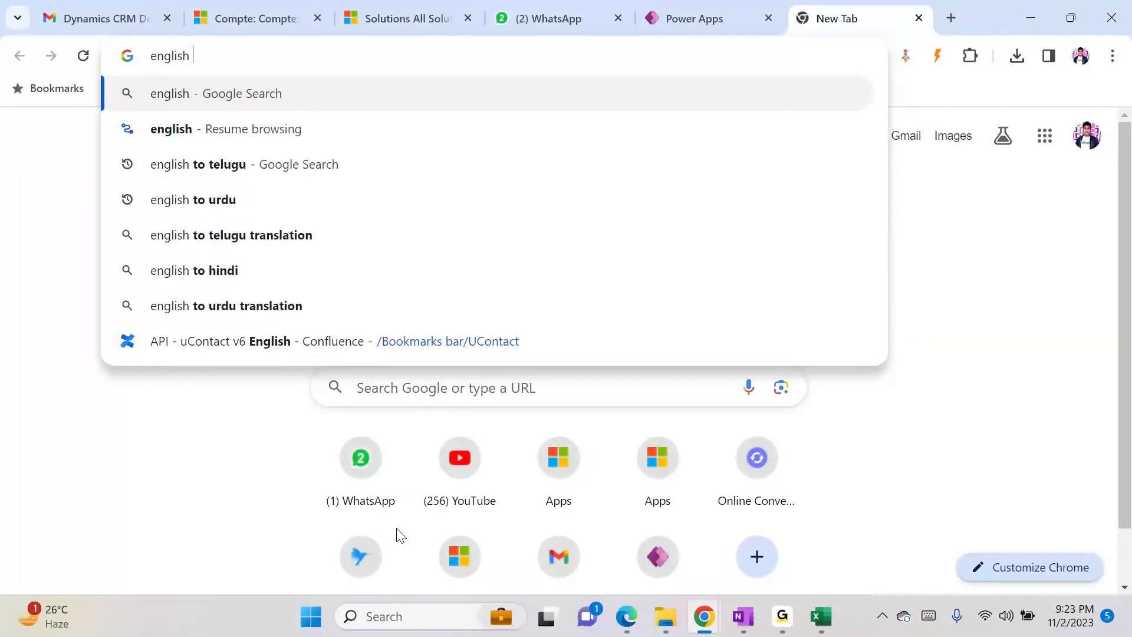
pyautogui.write('to french')
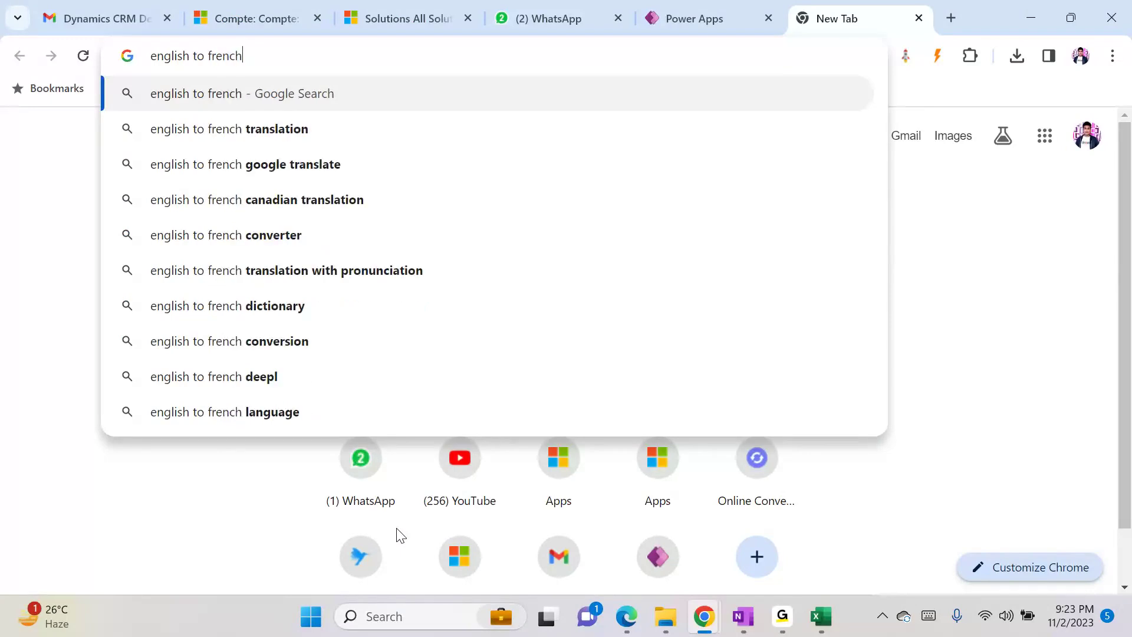
pyautogui.press('Return')
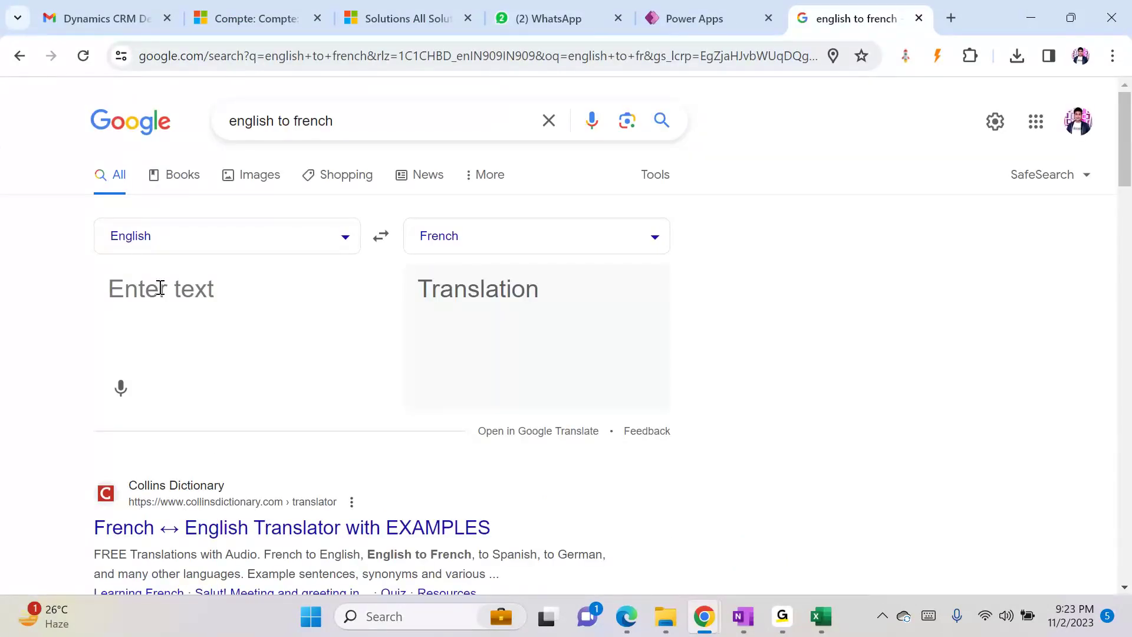
pyautogui.write('Account Type')
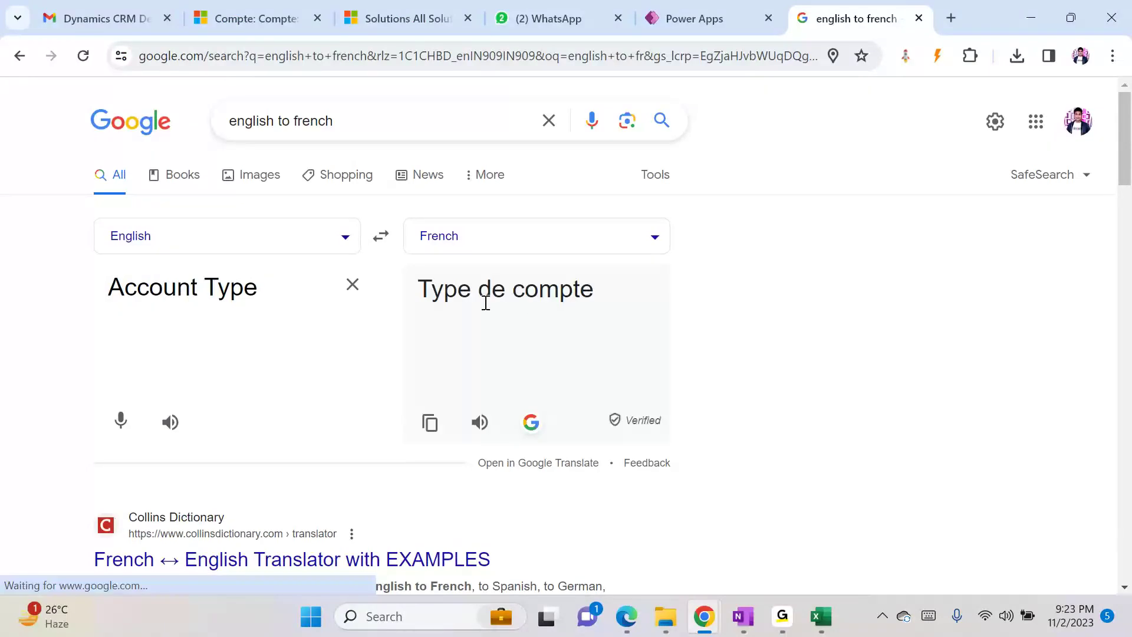
# - Paste the French translation 'Type de compte' into cell E470
pyautogui.moveTo(422, 284); pyautogui.dragTo(601, 288)
pyautogui.hotkey('ctrl', 'c')
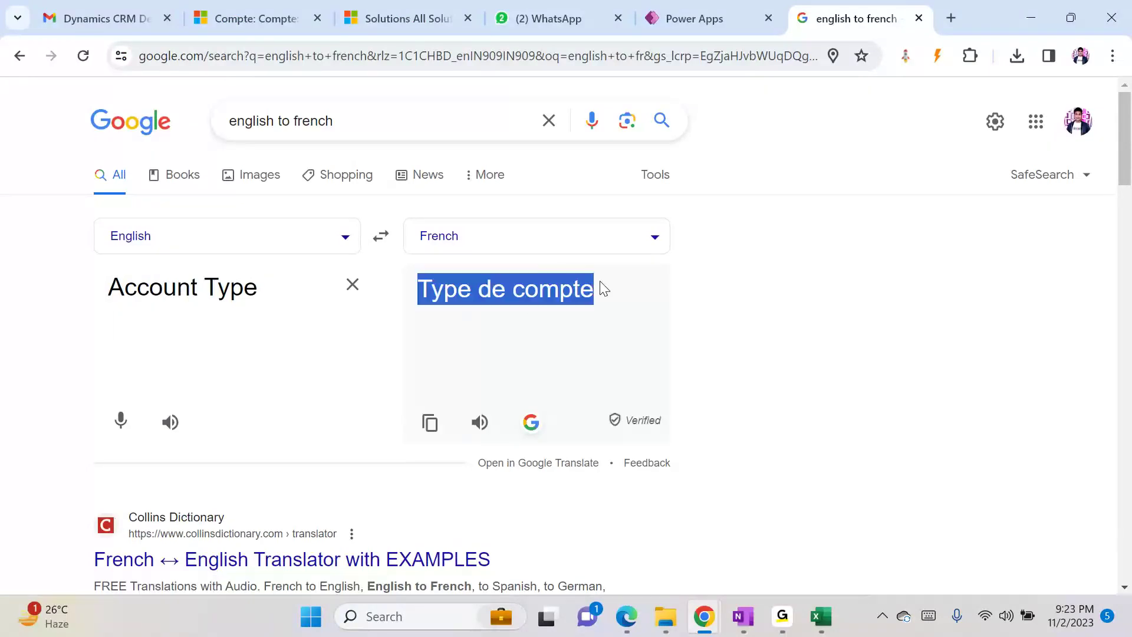
pyautogui.hotkey('alt', 'Tab')
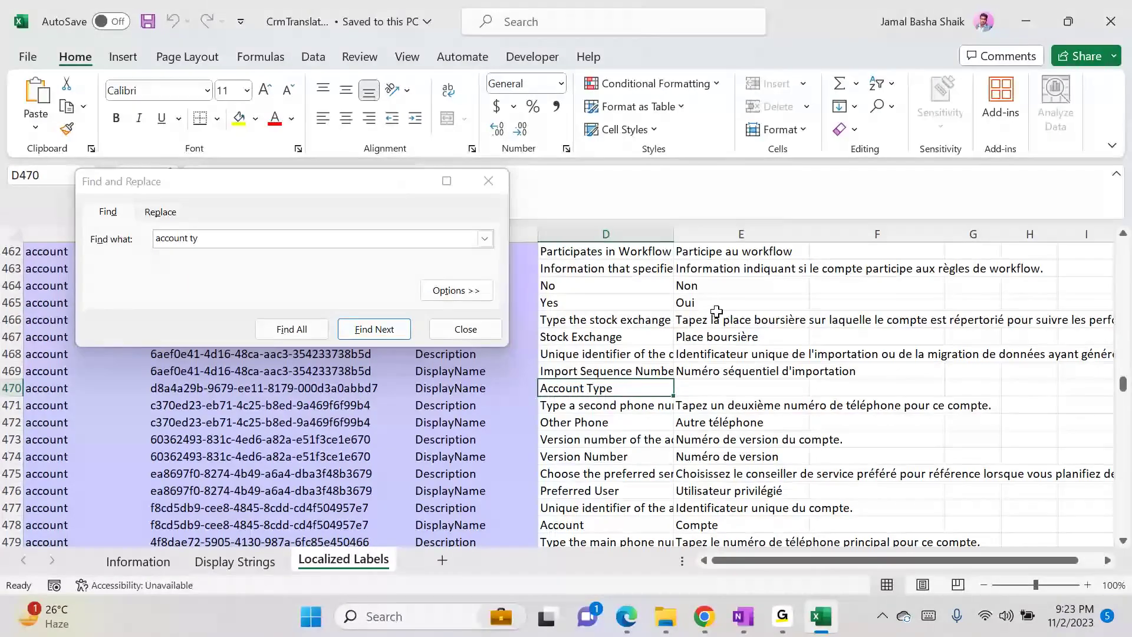
pyautogui.click(704, 385)
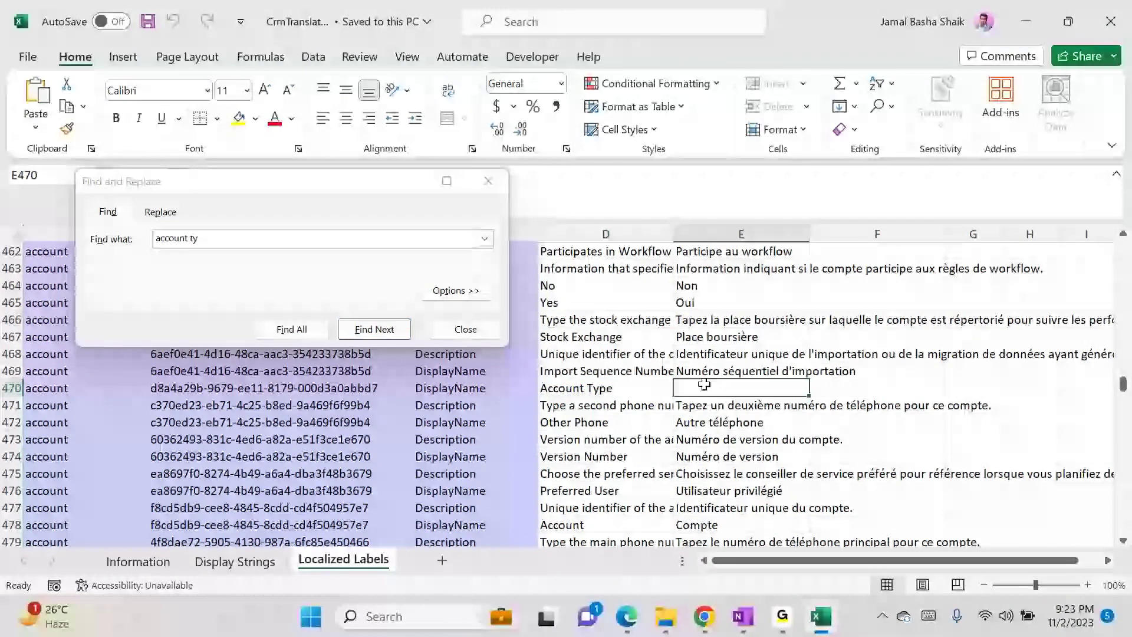
pyautogui.hotkey('ctrl', 'v')
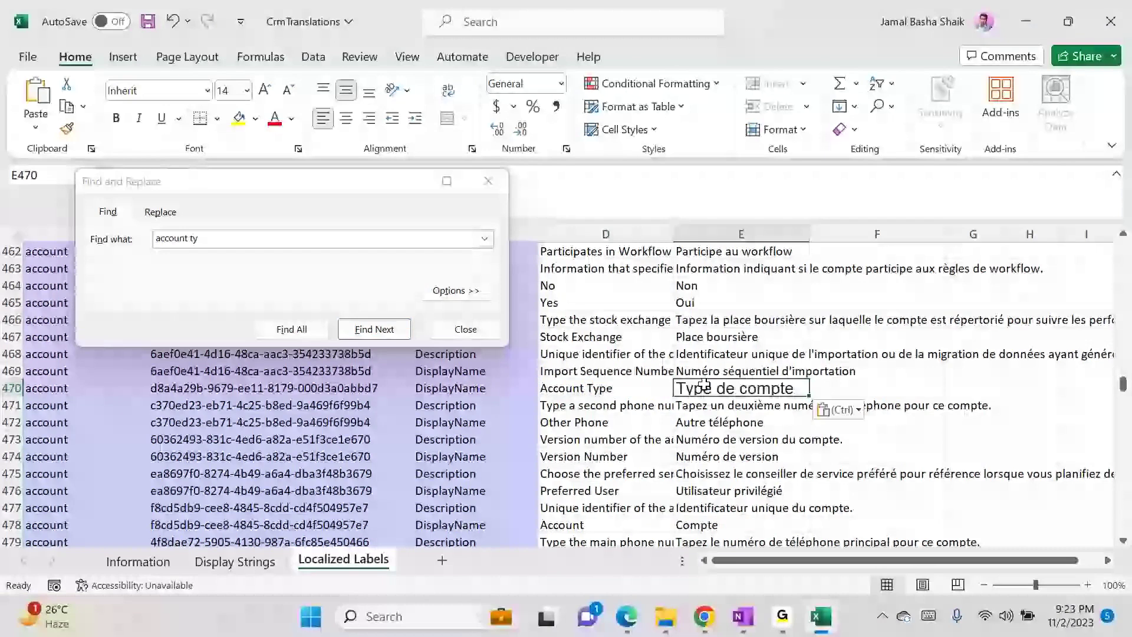
# - Save CrmTranslations in XML Spreadsheet 2003 format and close Excel
pyautogui.click(142, 23)
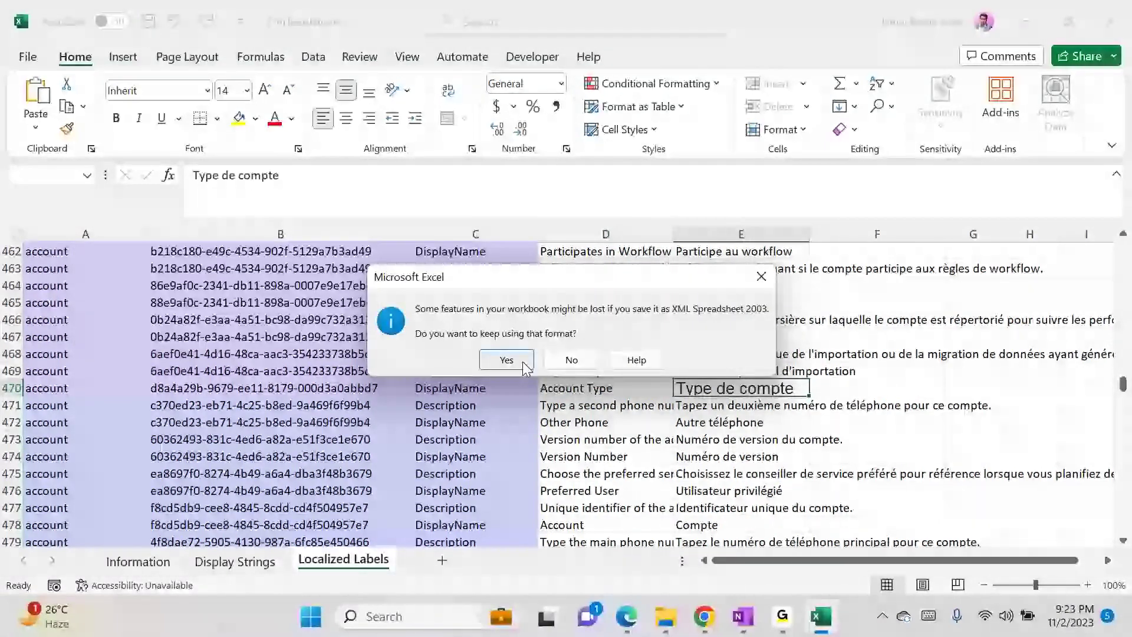
pyautogui.click(506, 359)
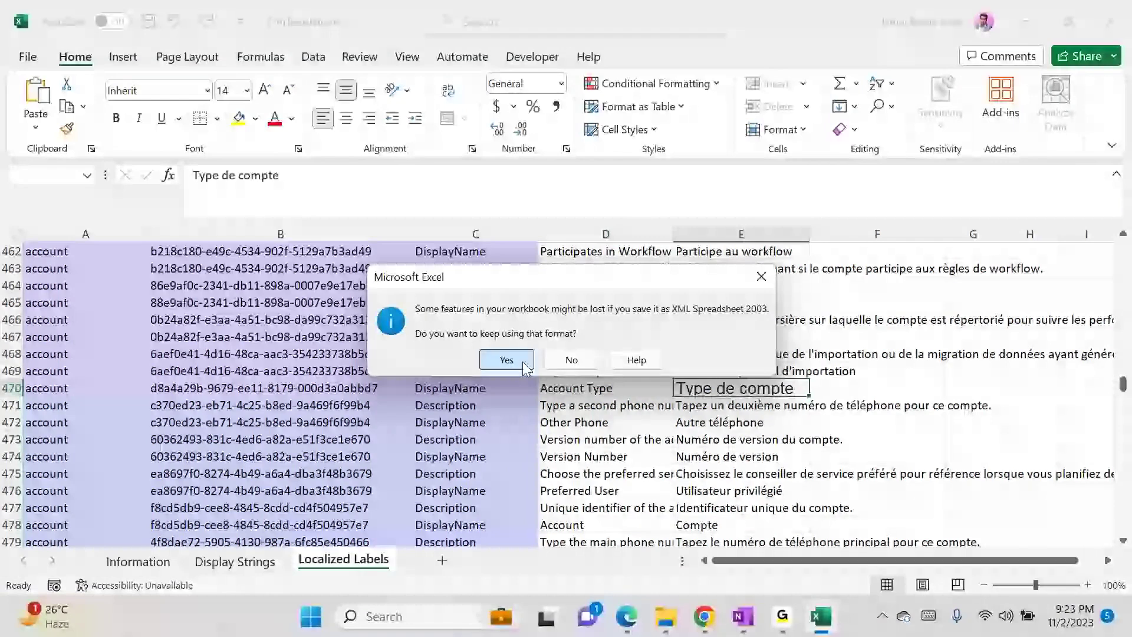
pyautogui.click(1106, 8)
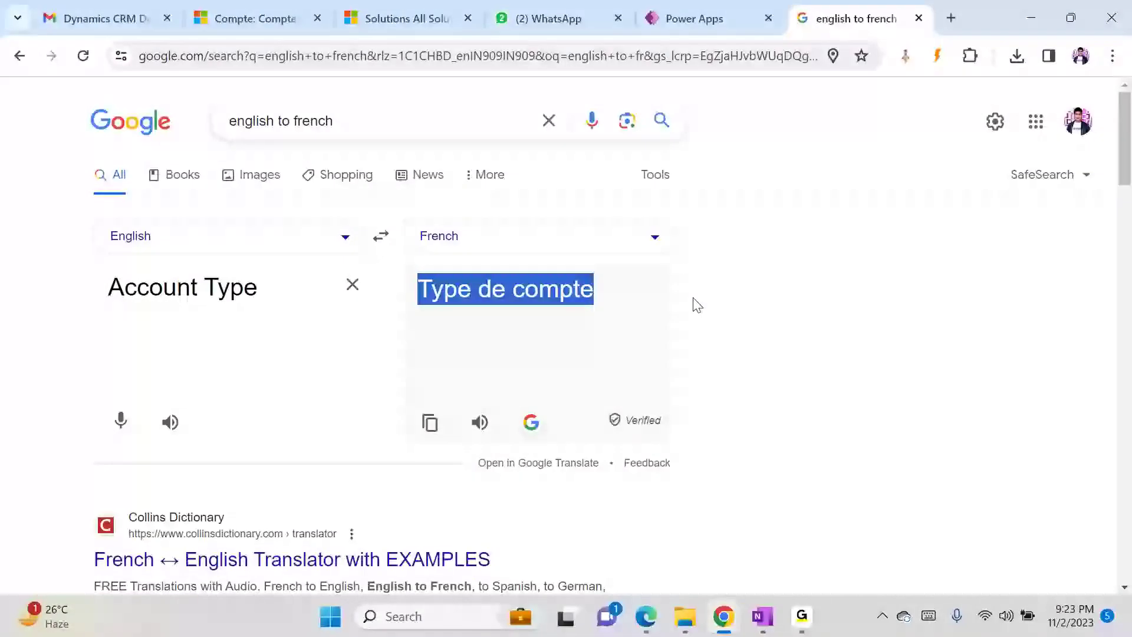
# - Compress the edited CrmTranslations_Translations_1_0_0_0 folder in Downloads into a new zip with the default (2) name
pyautogui.moveTo(685, 616)
pyautogui.click(766, 525)
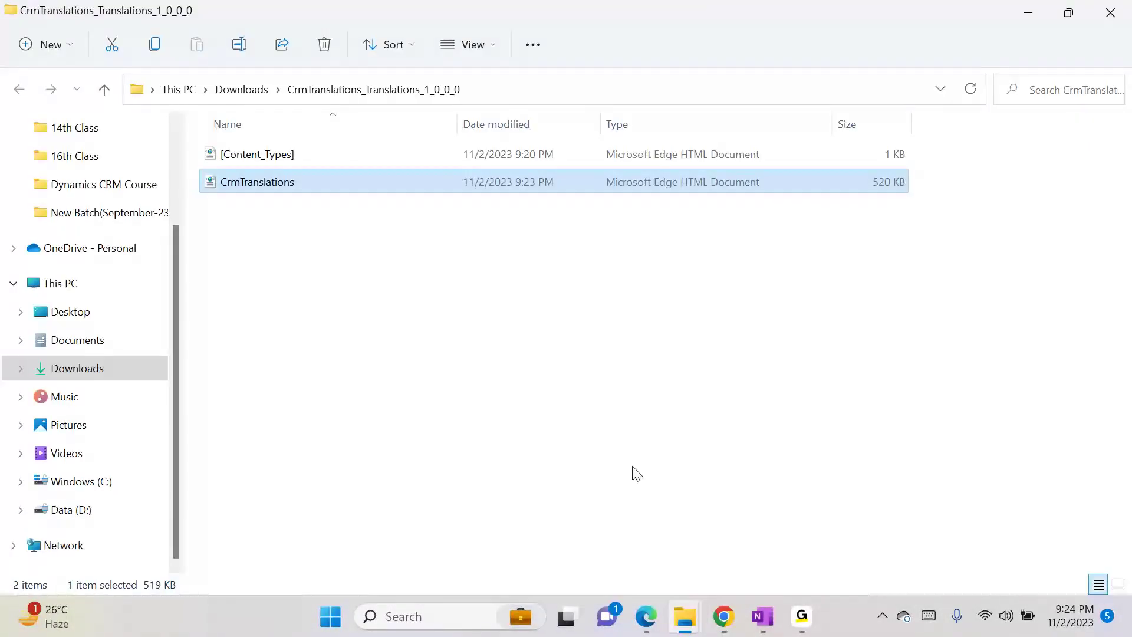
pyautogui.hotkey('alt', 'Up')
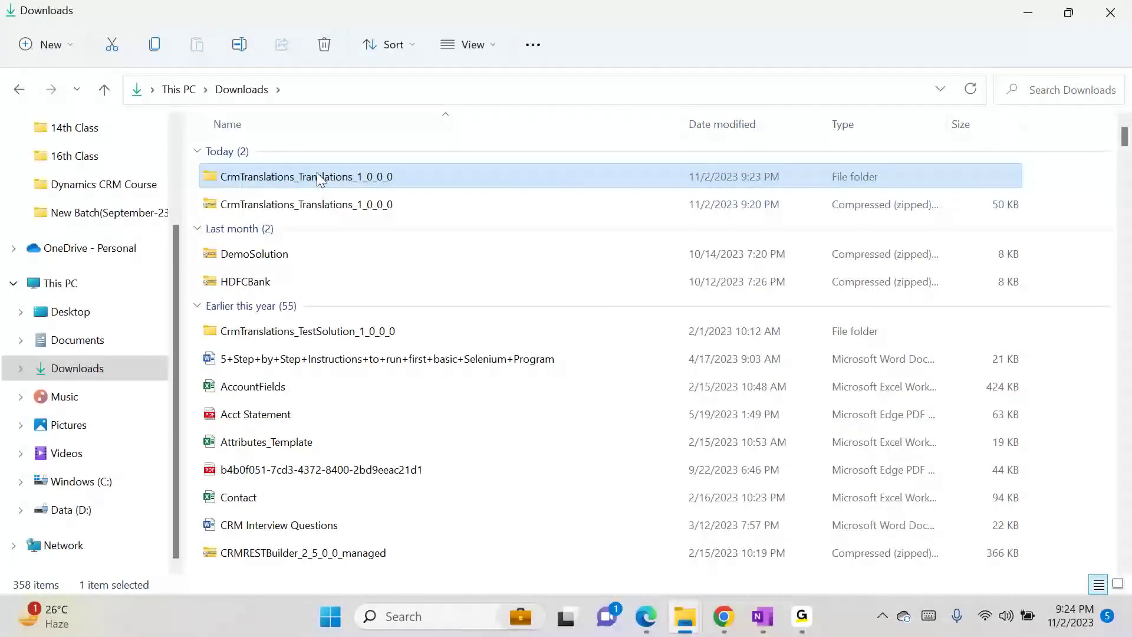
pyautogui.rightClick(319, 179)
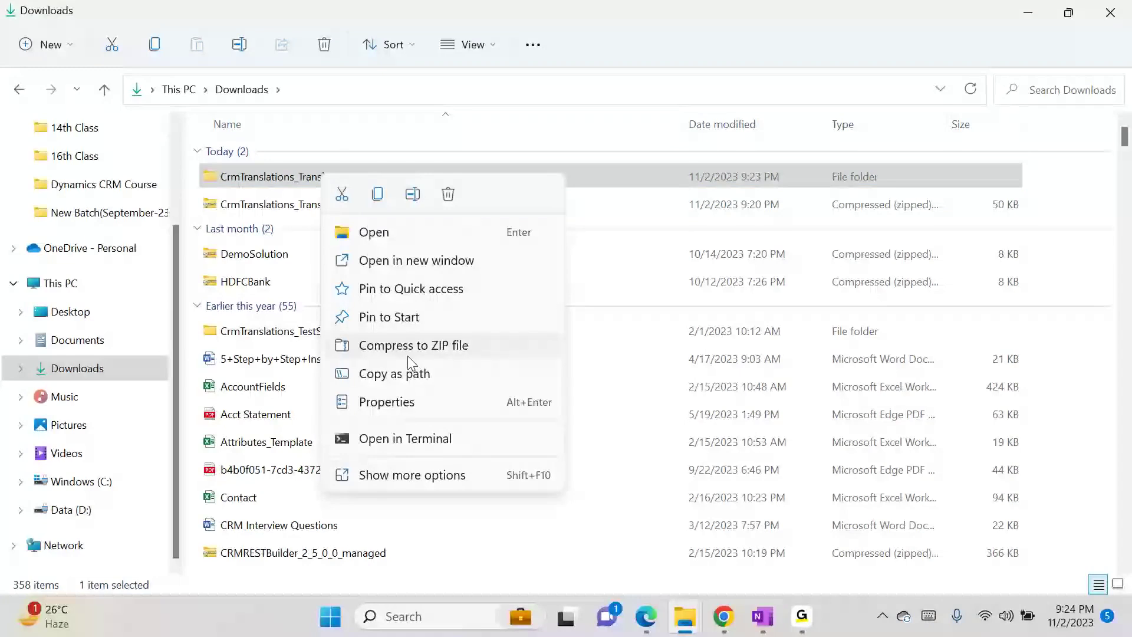
pyautogui.click(417, 354)
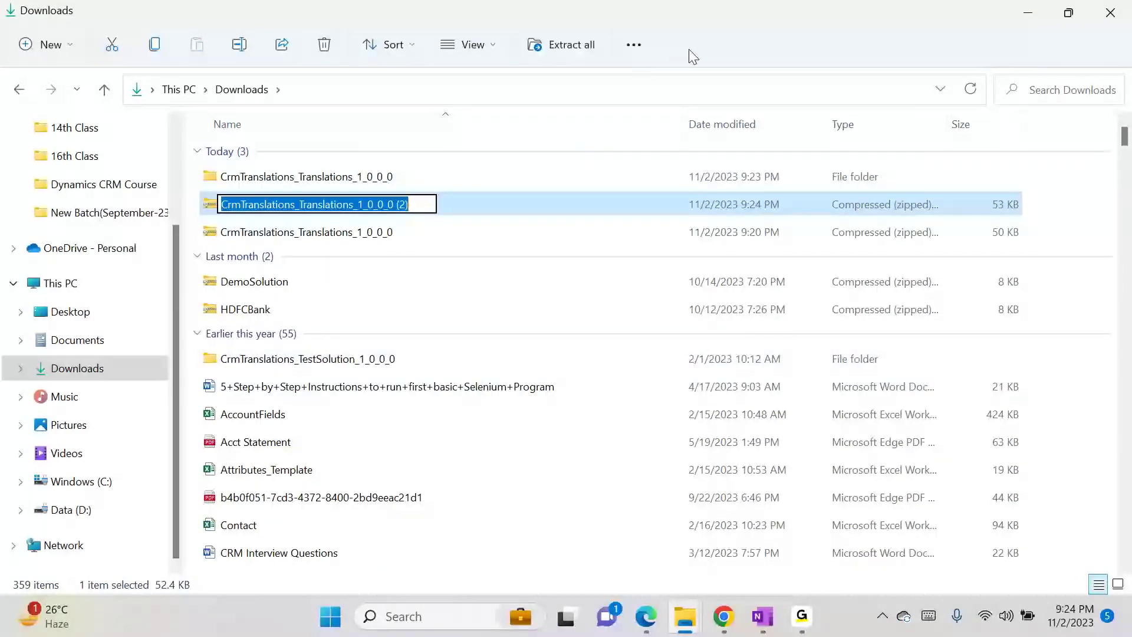
pyautogui.press('Return')
pyautogui.moveTo(723, 628)
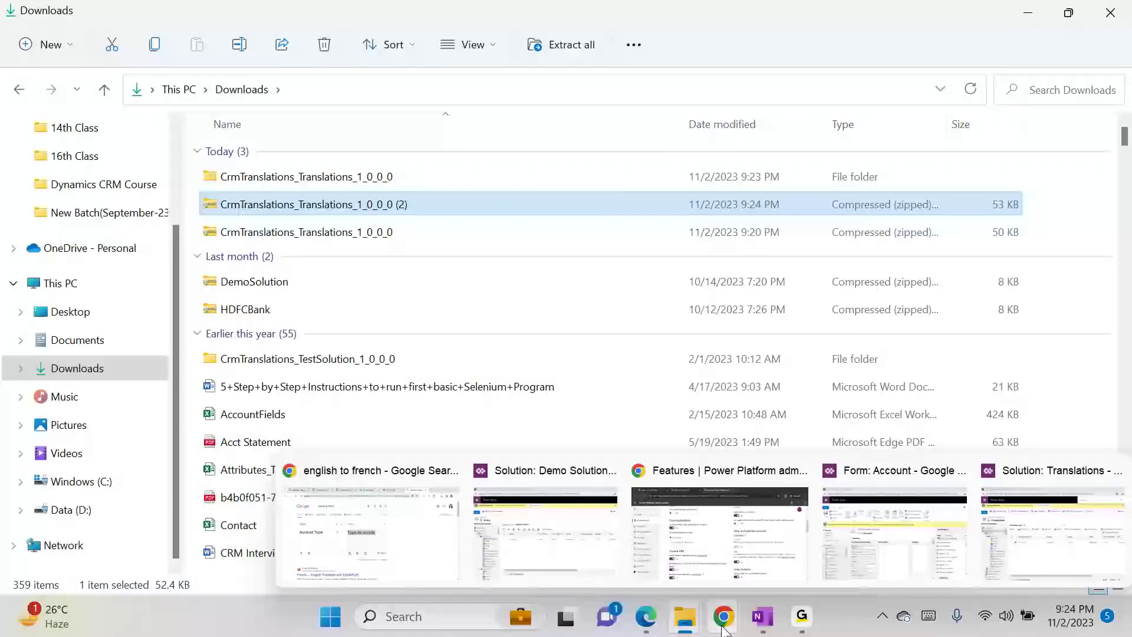
pyautogui.click(347, 534)
# - Import CrmTranslations_Translations_1_0_0_0 (2).zip from Downloads as translated text into the Translations solution
pyautogui.click(408, 9)
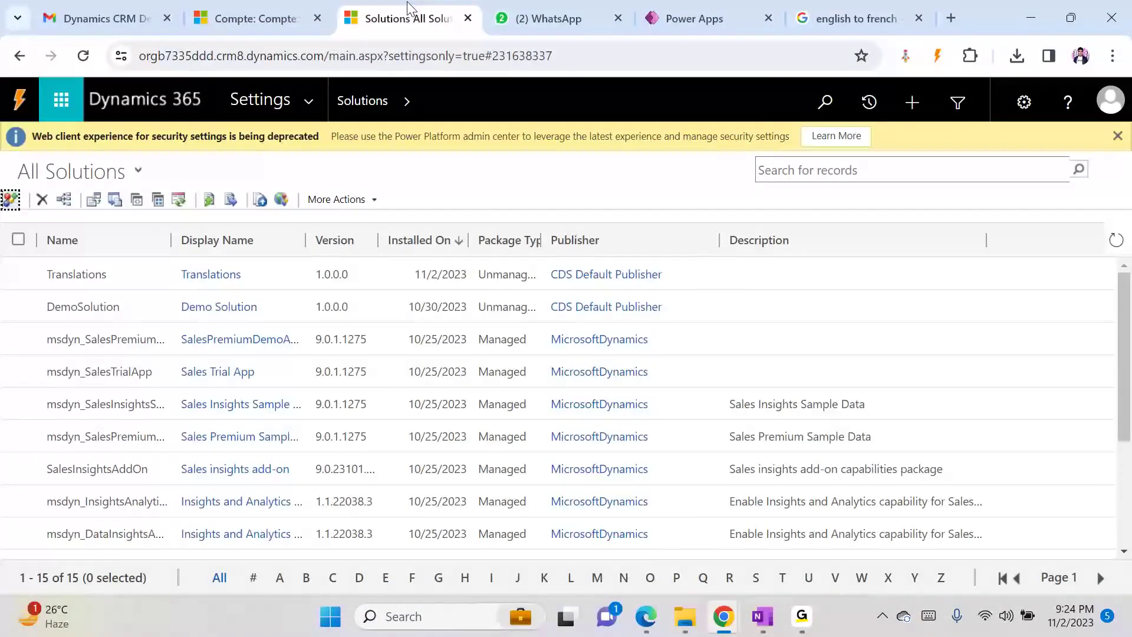
pyautogui.doubleClick(88, 276)
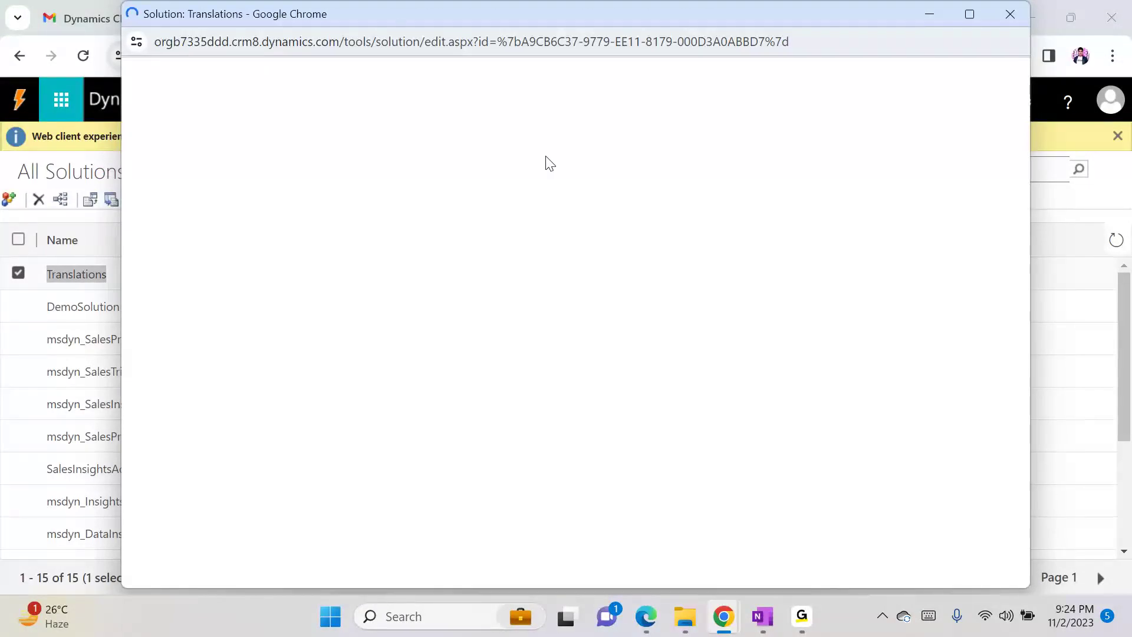
pyautogui.click(587, 152)
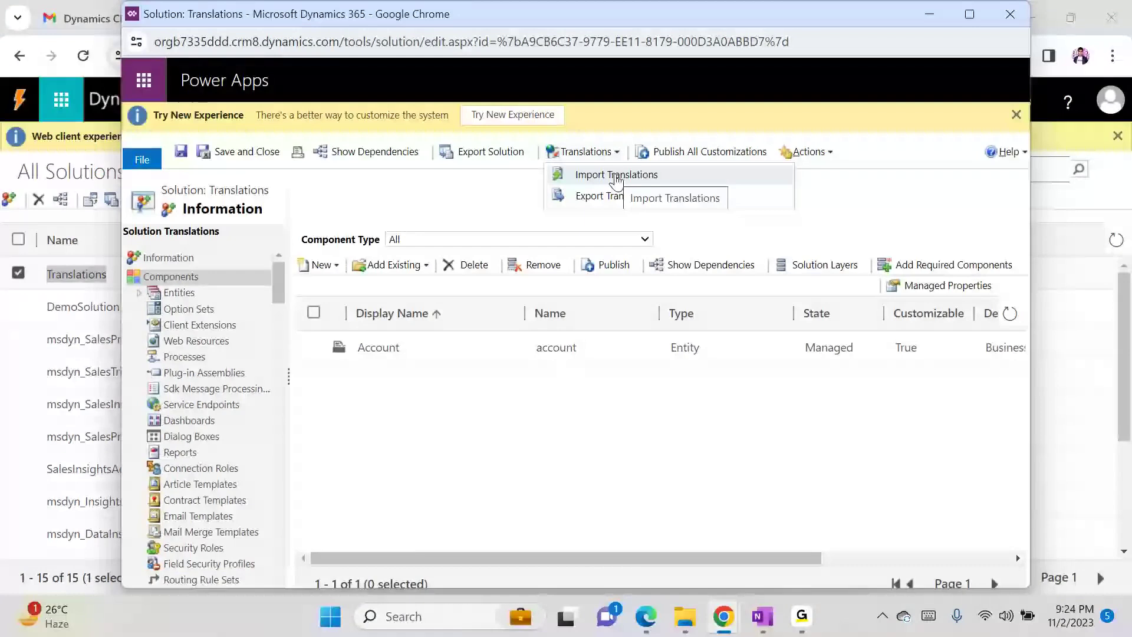
pyautogui.click(615, 176)
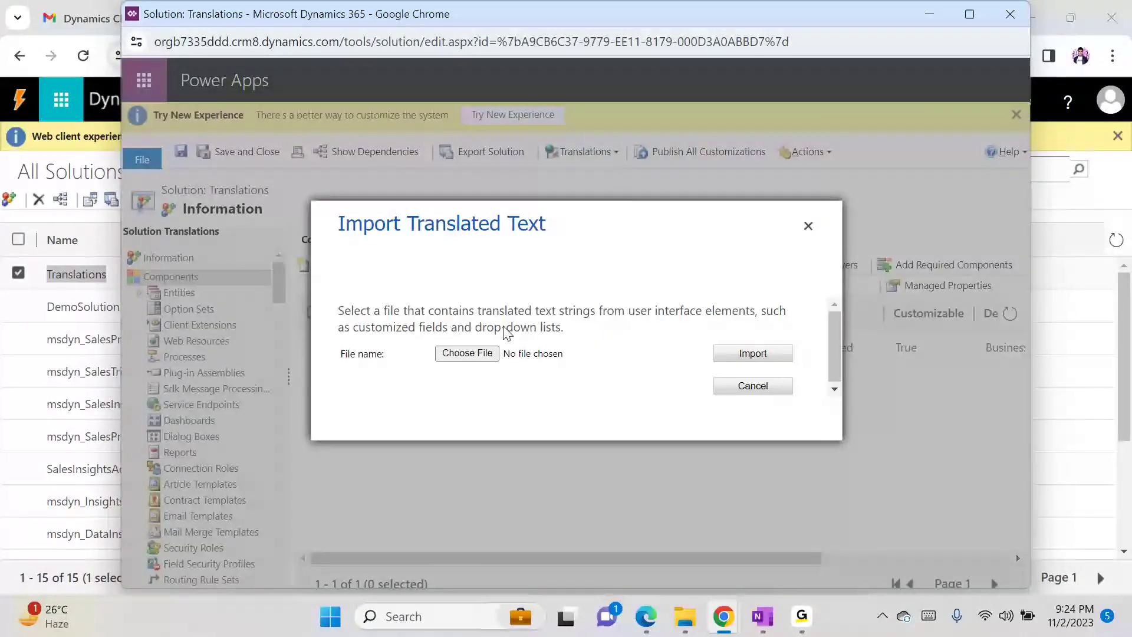
pyautogui.click(466, 354)
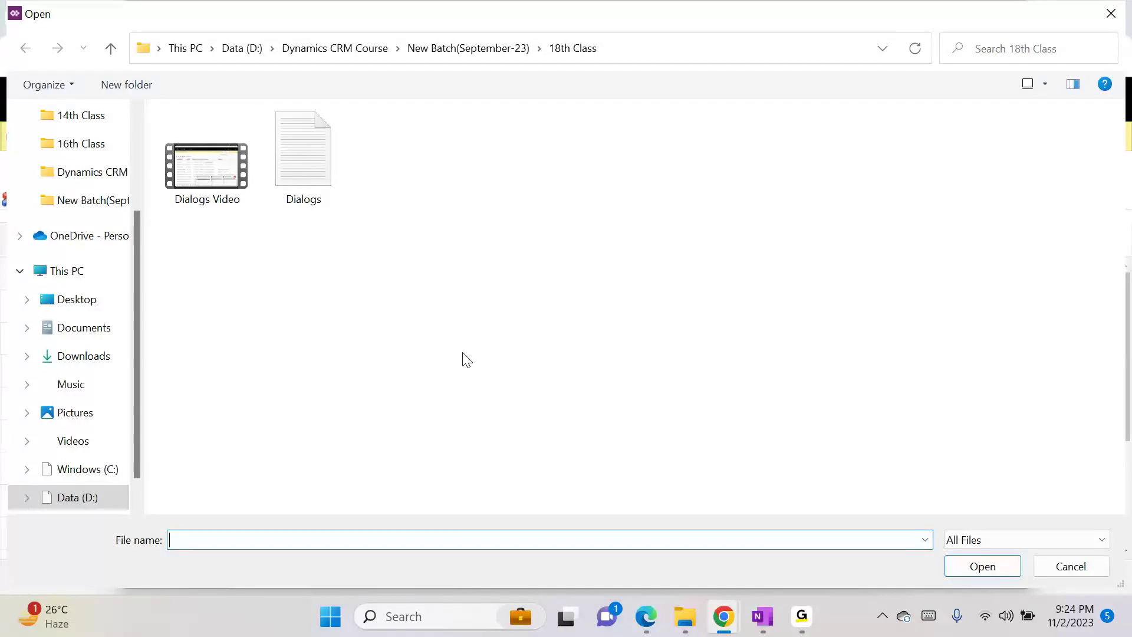
pyautogui.click(79, 354)
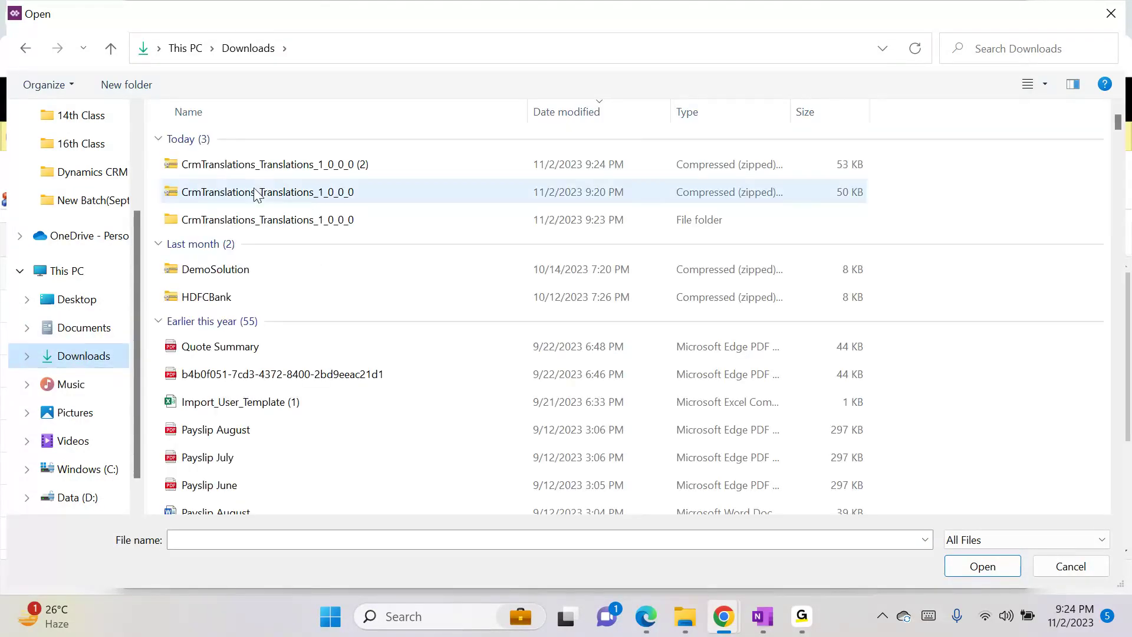
pyautogui.doubleClick(282, 159)
pyautogui.click(754, 355)
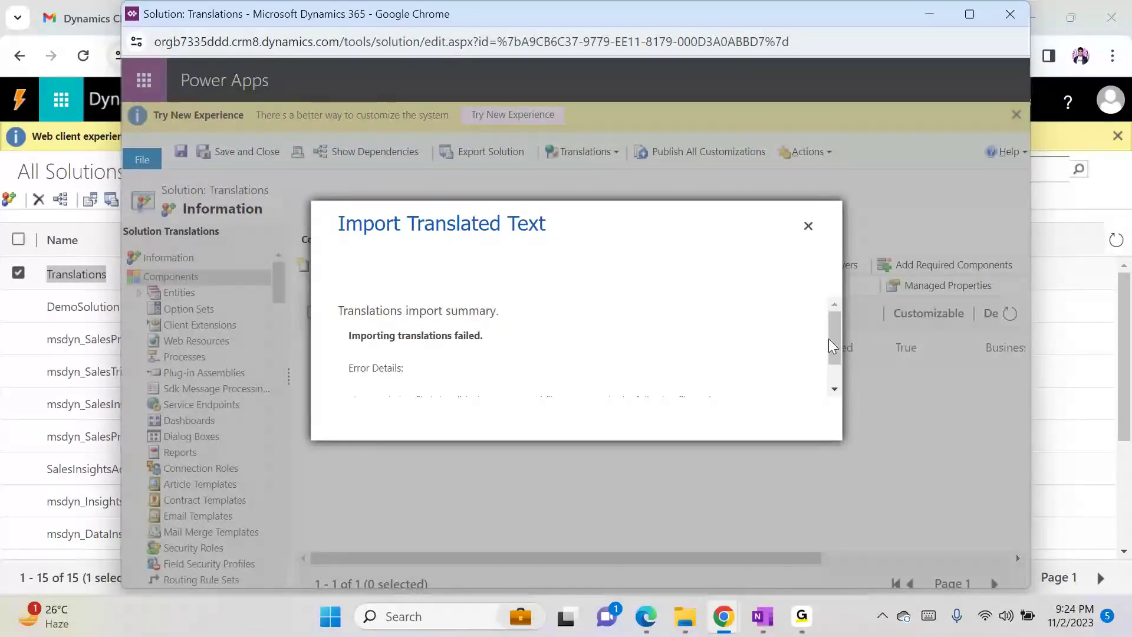
# - Read the missing CrmTranslations.xml error, then close the import summary and the Translations solution window
pyautogui.moveTo(841, 344); pyautogui.dragTo(841, 364)
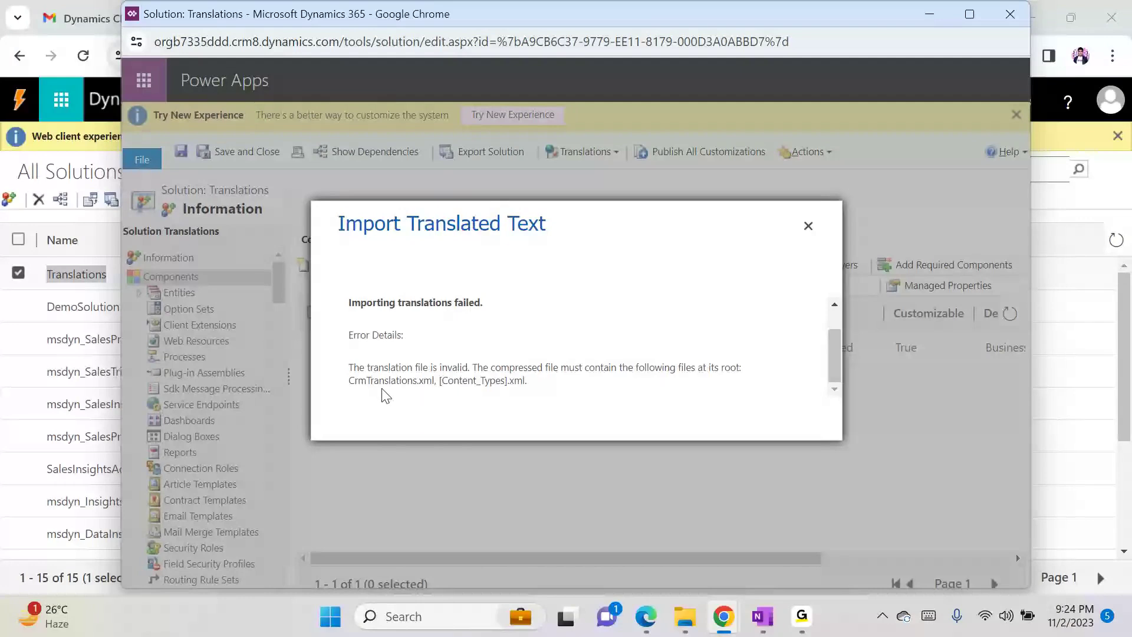
pyautogui.click(808, 227)
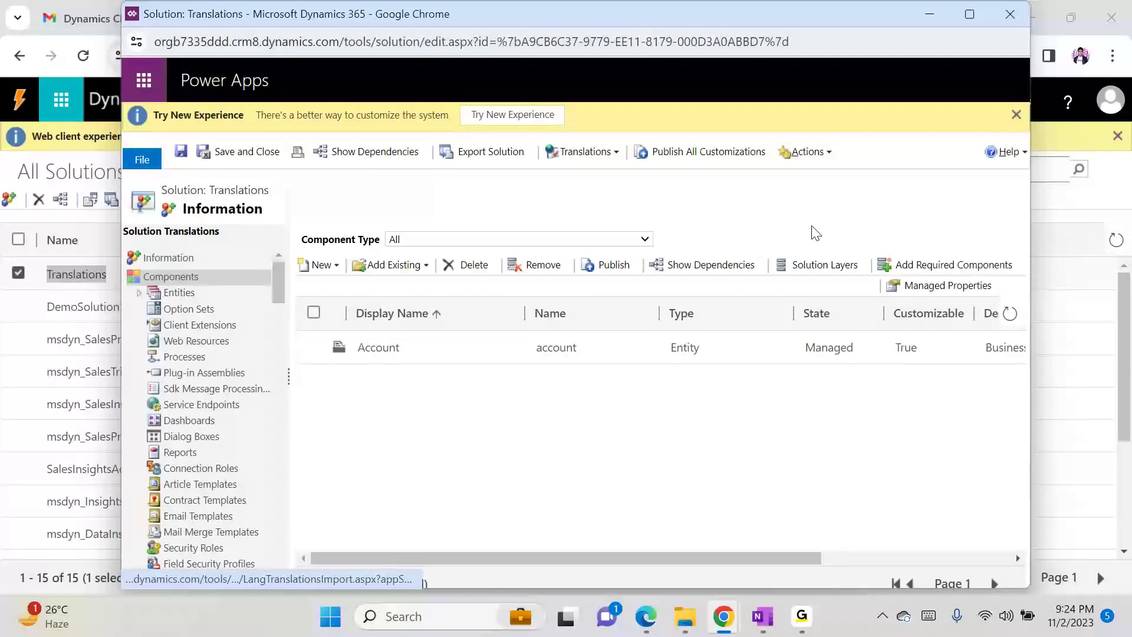
pyautogui.click(996, 20)
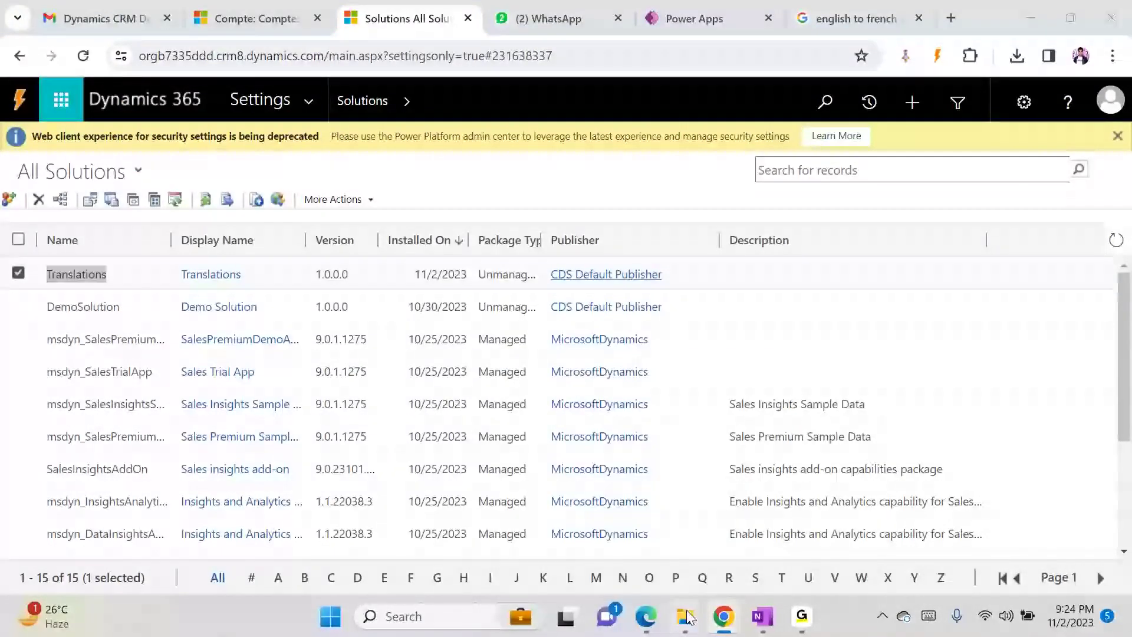
# - Inspect the file types inside the extracted CrmTranslations_Translations_1_0_0_0 folder, then return to Downloads
pyautogui.moveTo(685, 616)
pyautogui.click(613, 572)
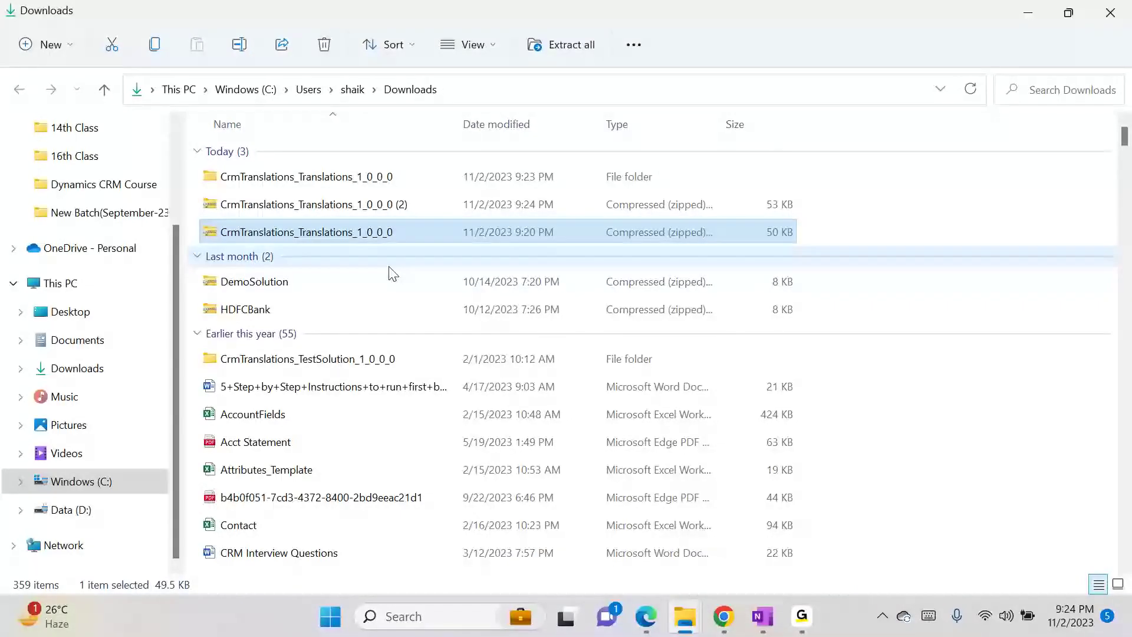
pyautogui.click(390, 182)
pyautogui.doubleClick(390, 184)
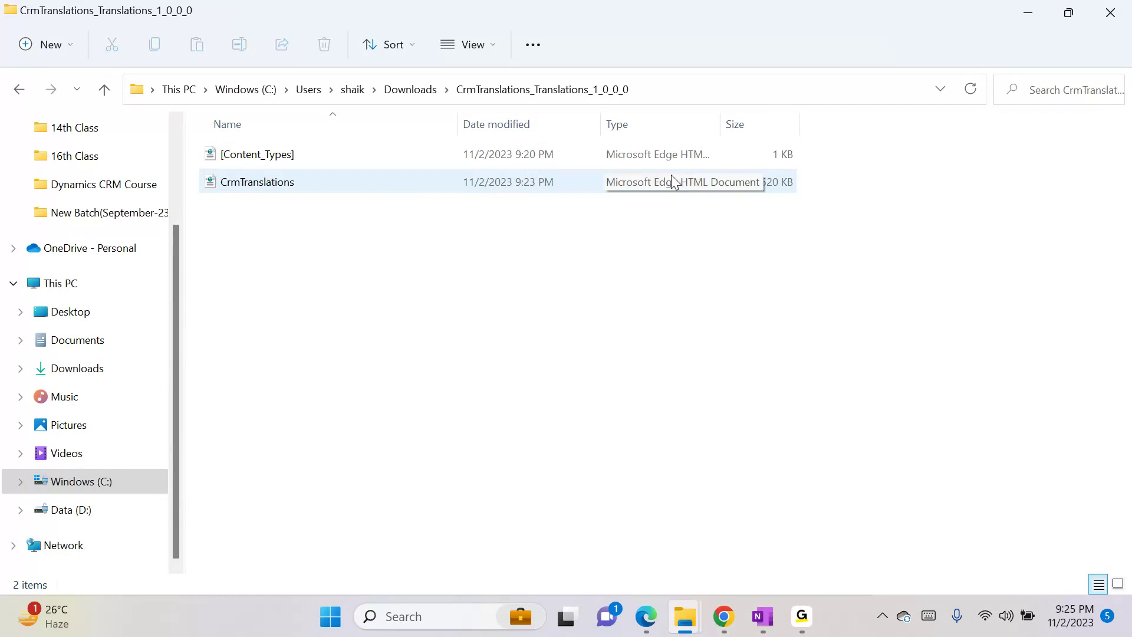
pyautogui.moveTo(722, 121); pyautogui.dragTo(832, 125)
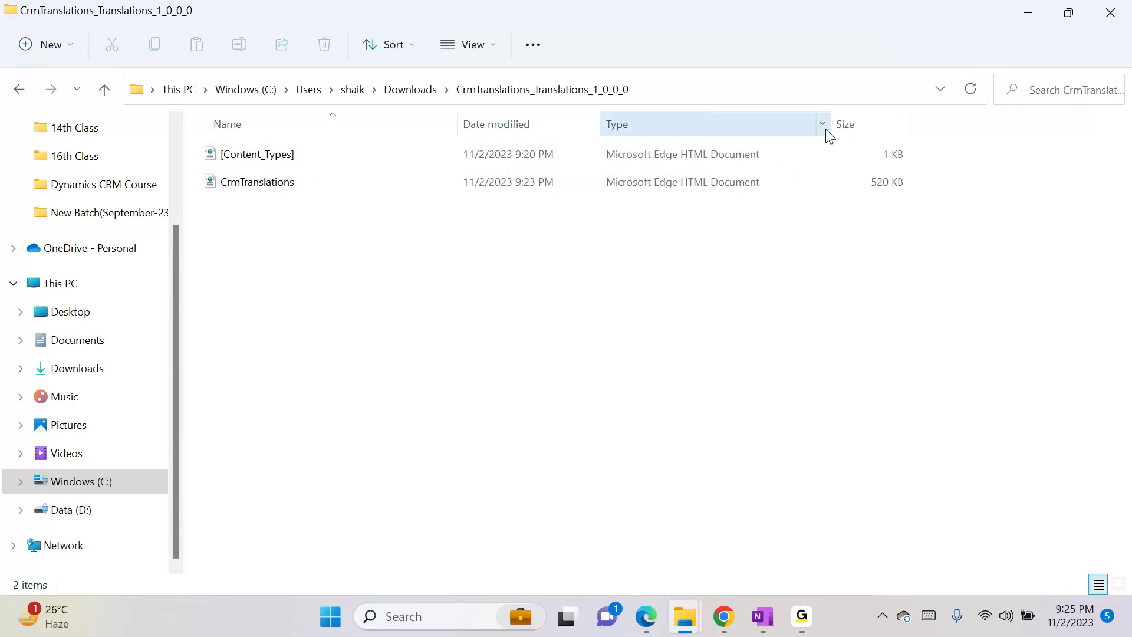
pyautogui.click(825, 130)
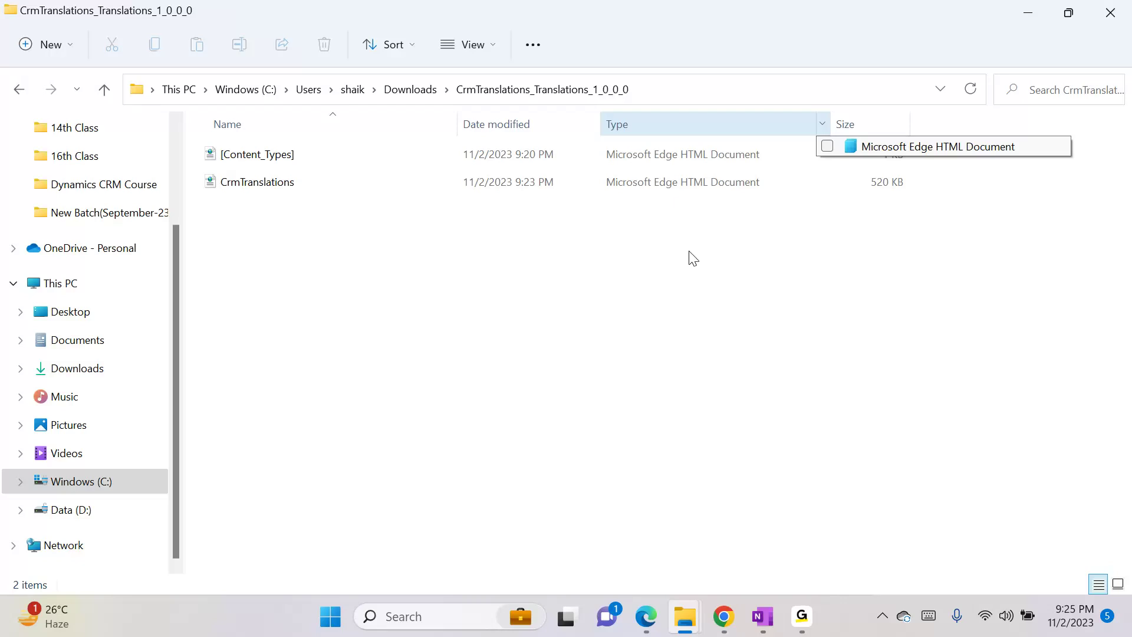
pyautogui.click(717, 231)
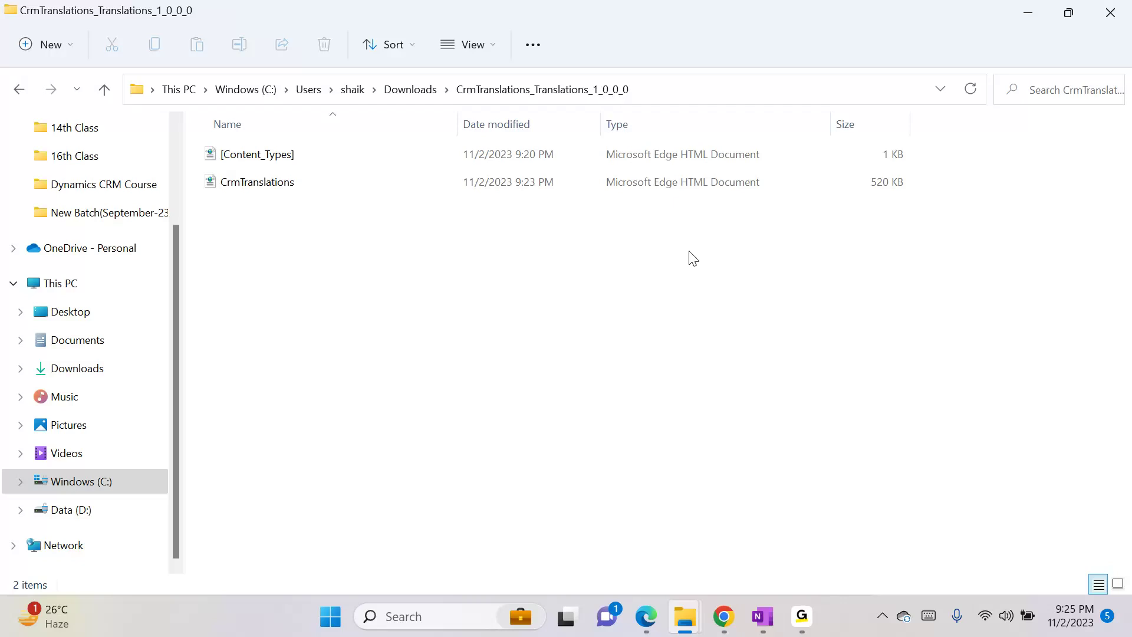
pyautogui.click(104, 90)
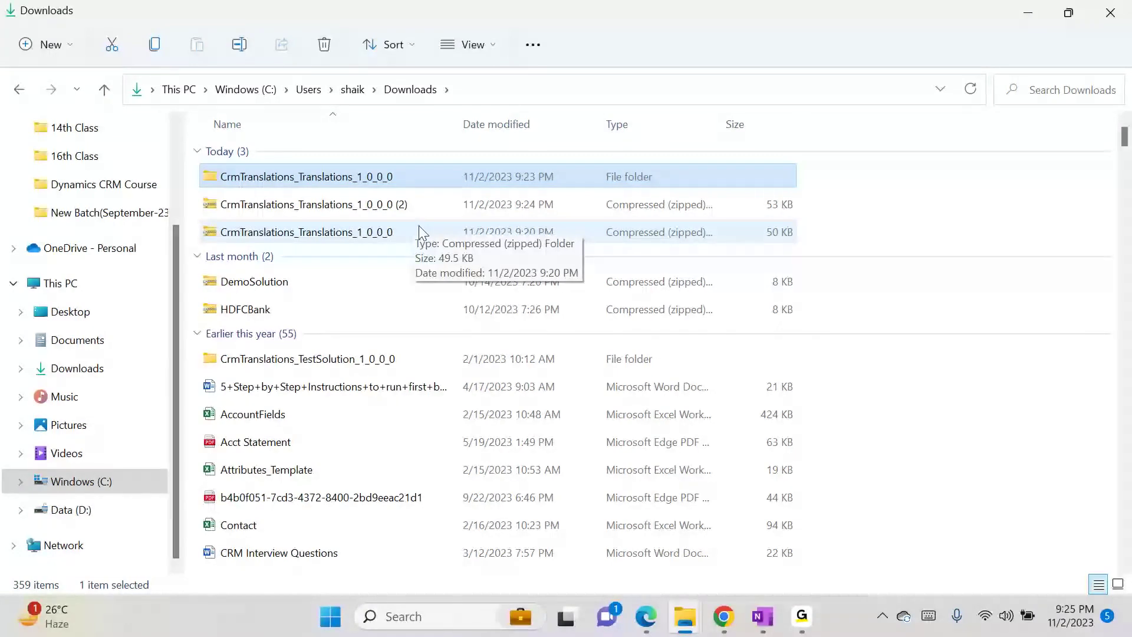
# - Compare the contents of the original 50 KB zip and the 53 KB (2) zip
pyautogui.doubleClick(307, 232)
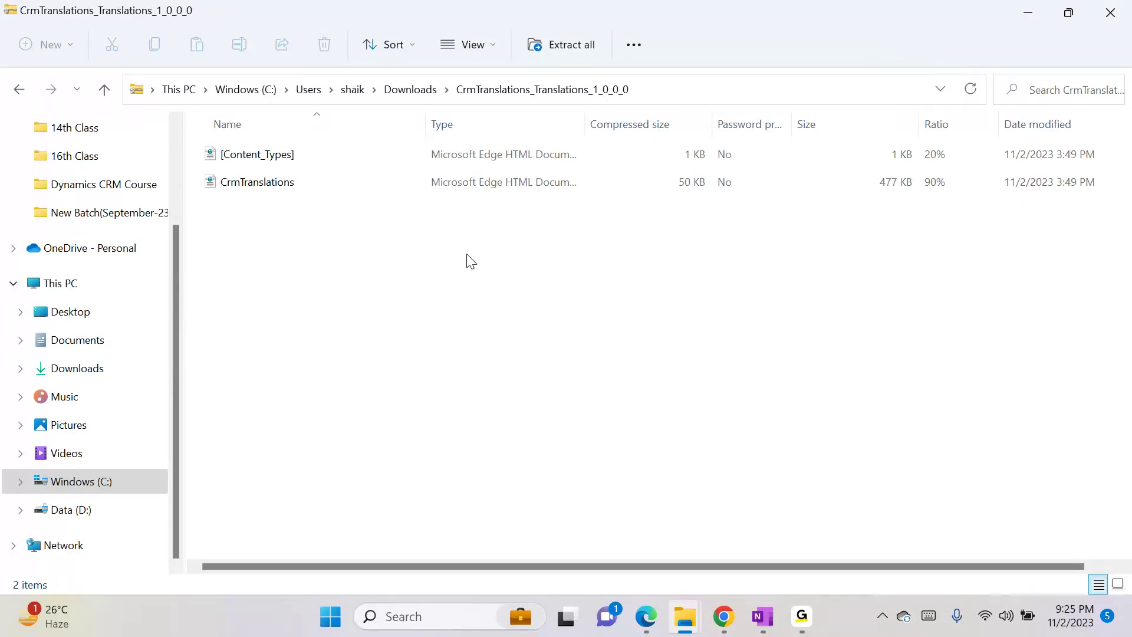
pyautogui.hotkey('alt', 'Left')
pyautogui.doubleClick(413, 211)
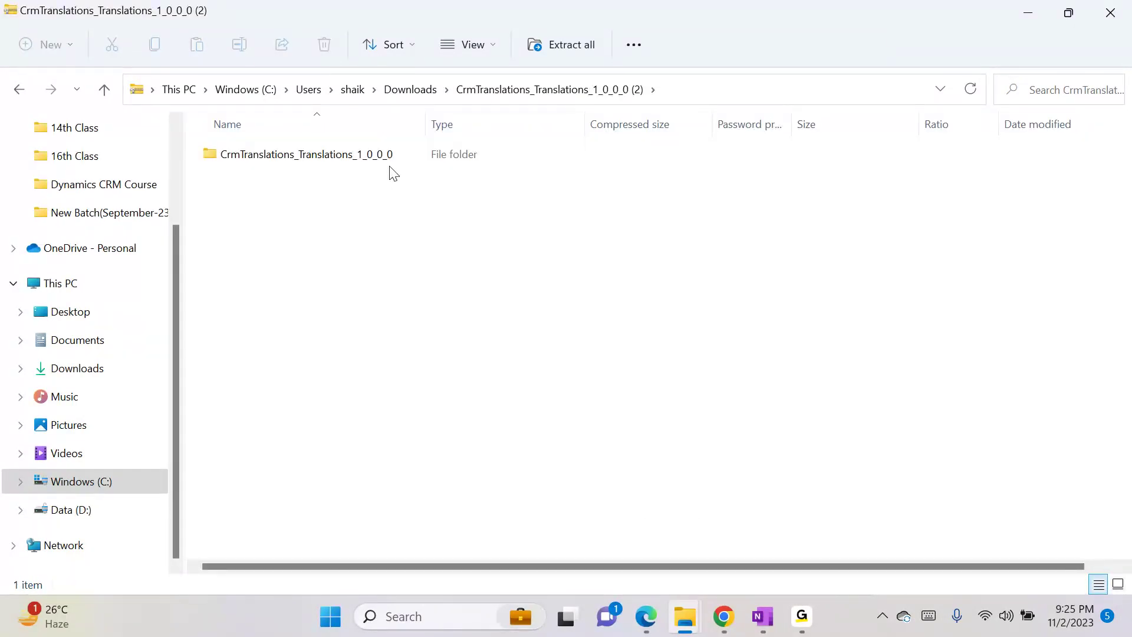
pyautogui.hotkey('alt', 'Left')
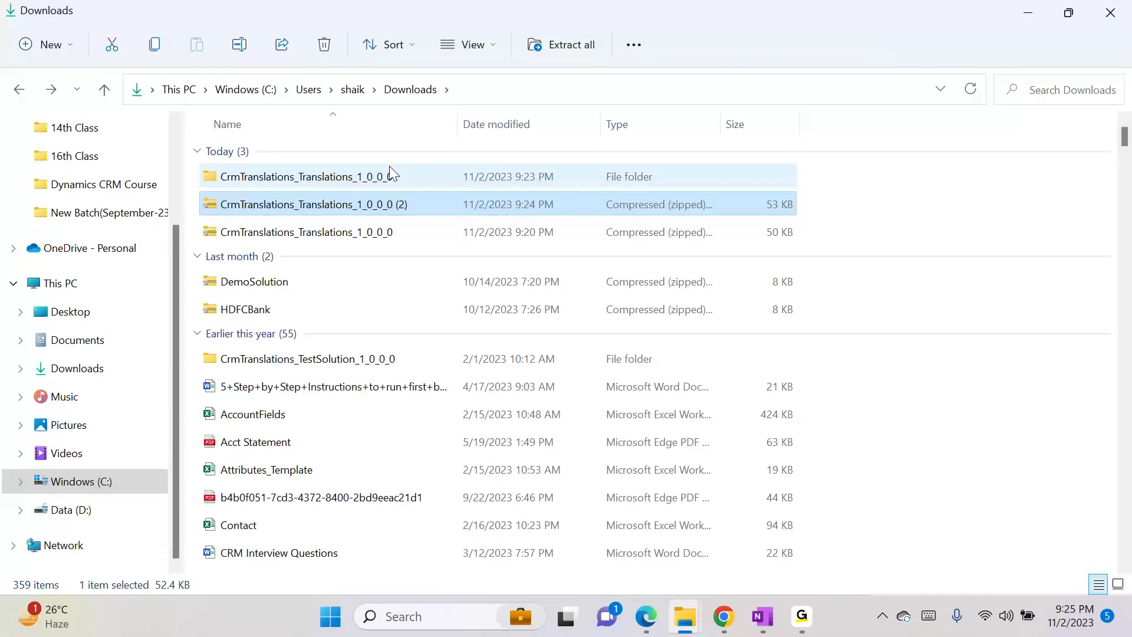
pyautogui.doubleClick(400, 205)
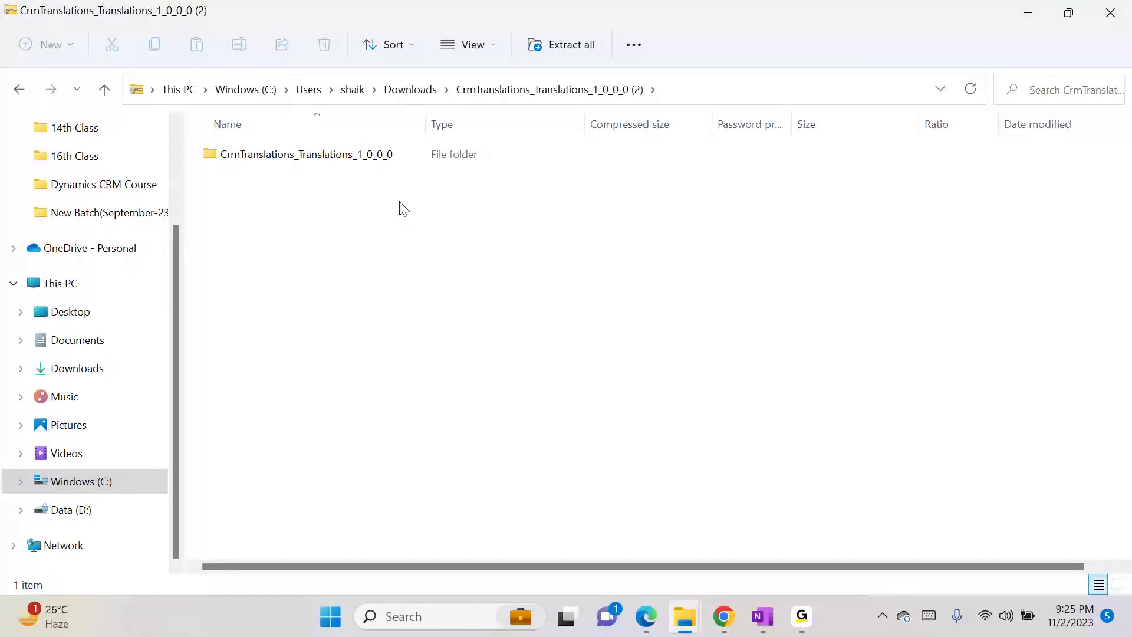
pyautogui.press('BackSpace')
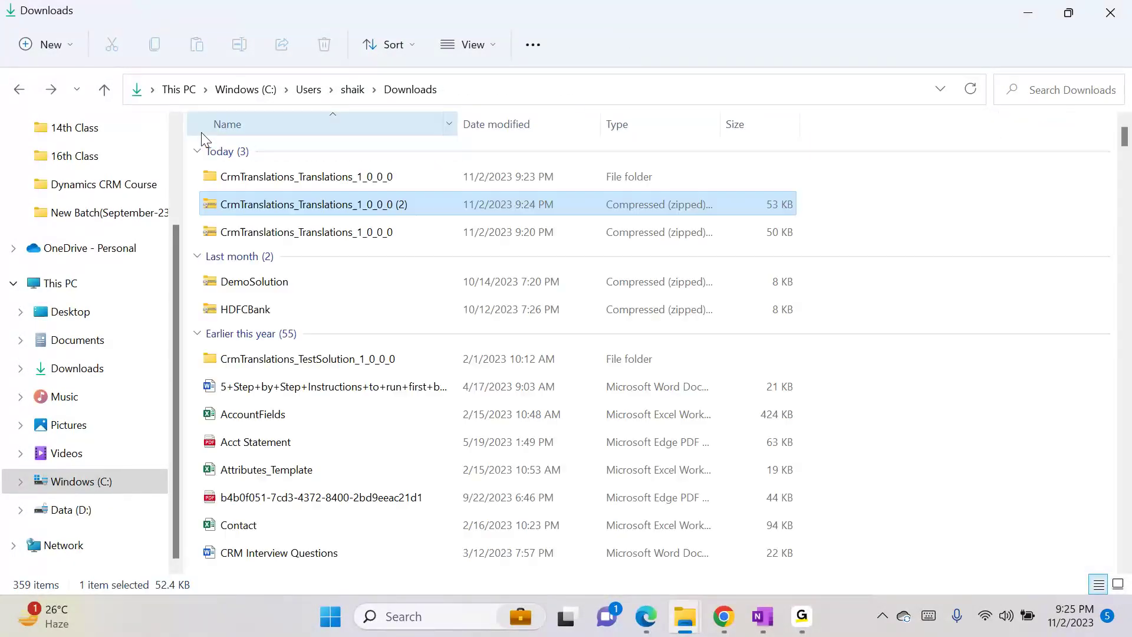
pyautogui.doubleClick(283, 179)
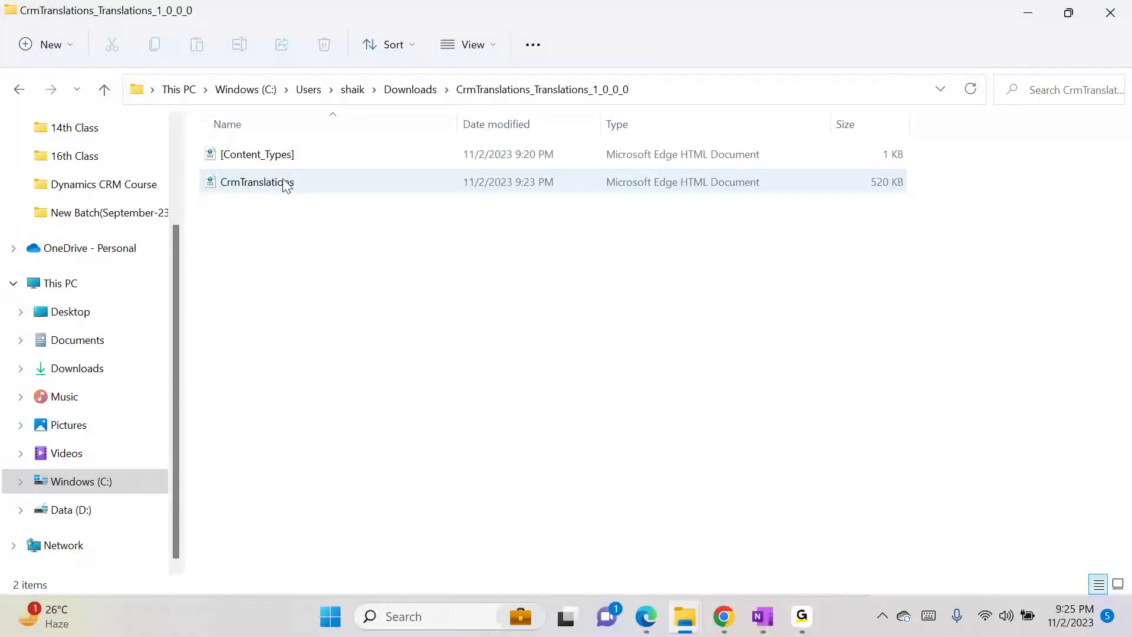
pyautogui.press('BackSpace')
pyautogui.doubleClick(293, 201)
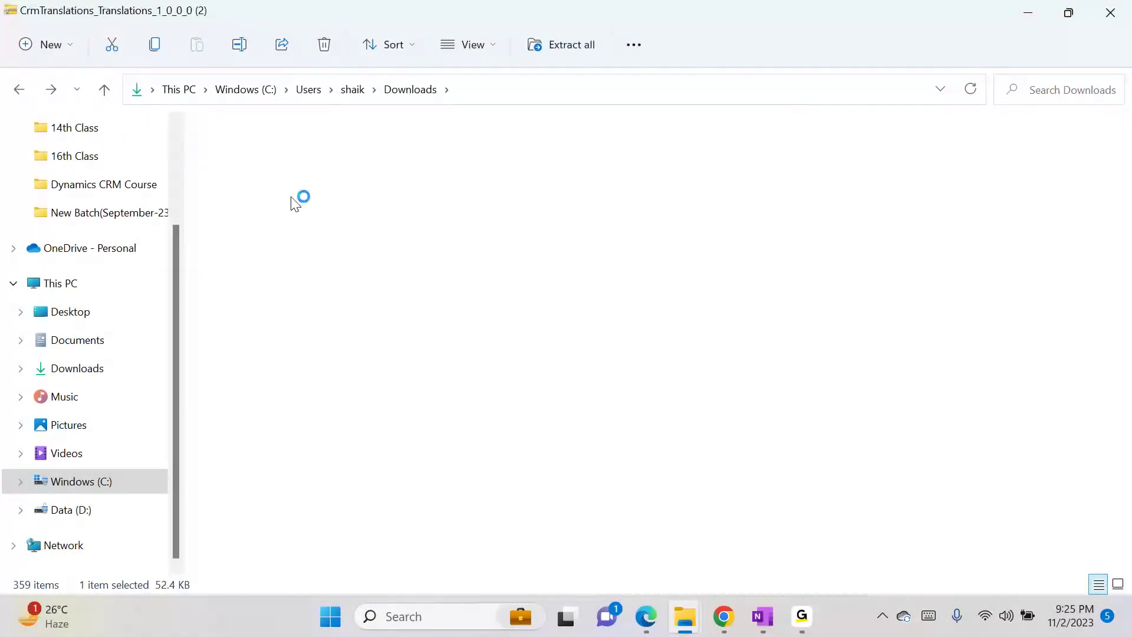
pyautogui.press('BackSpace')
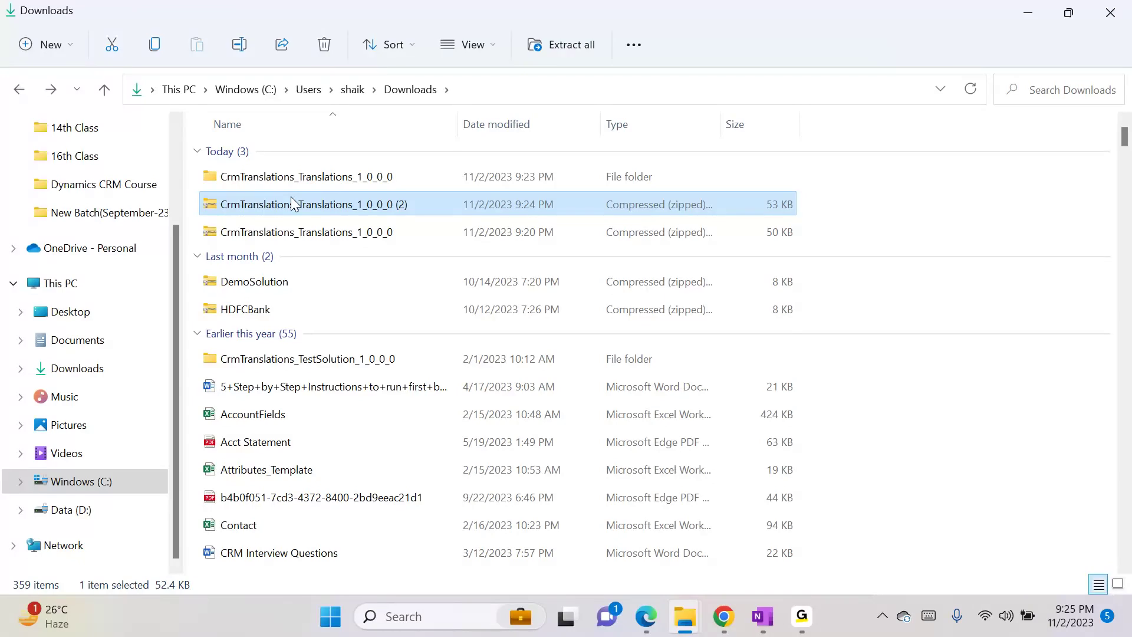
# - Recheck the extracted folder, then select the CrmTranslations_Translations_1_0_0_0 (2) zip in Downloads
pyautogui.click(327, 180)
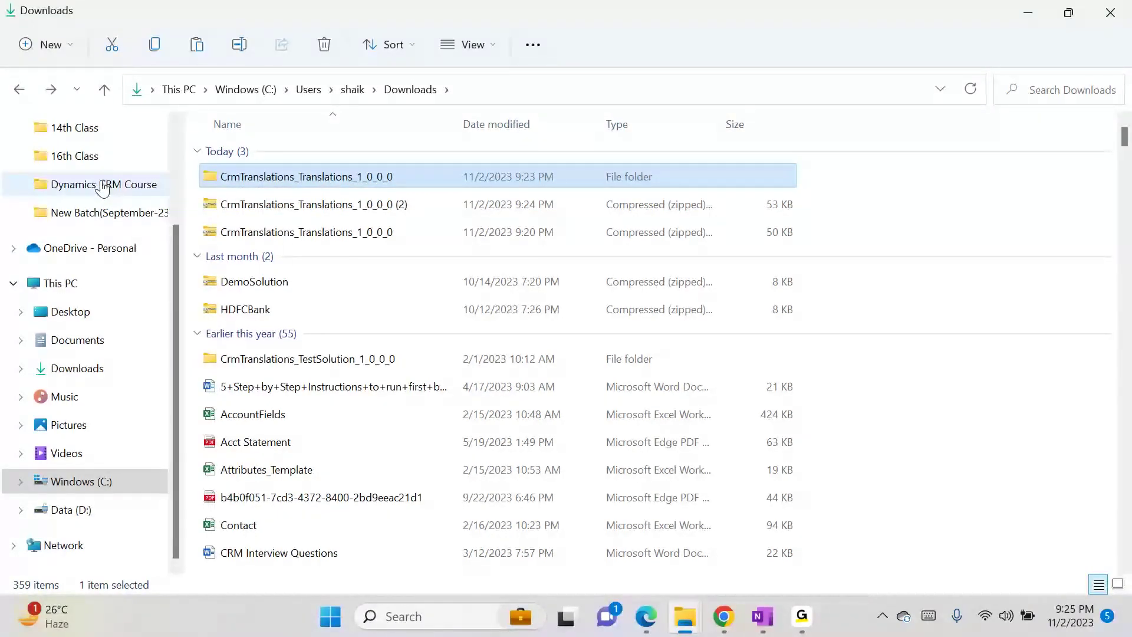
pyautogui.doubleClick(313, 171)
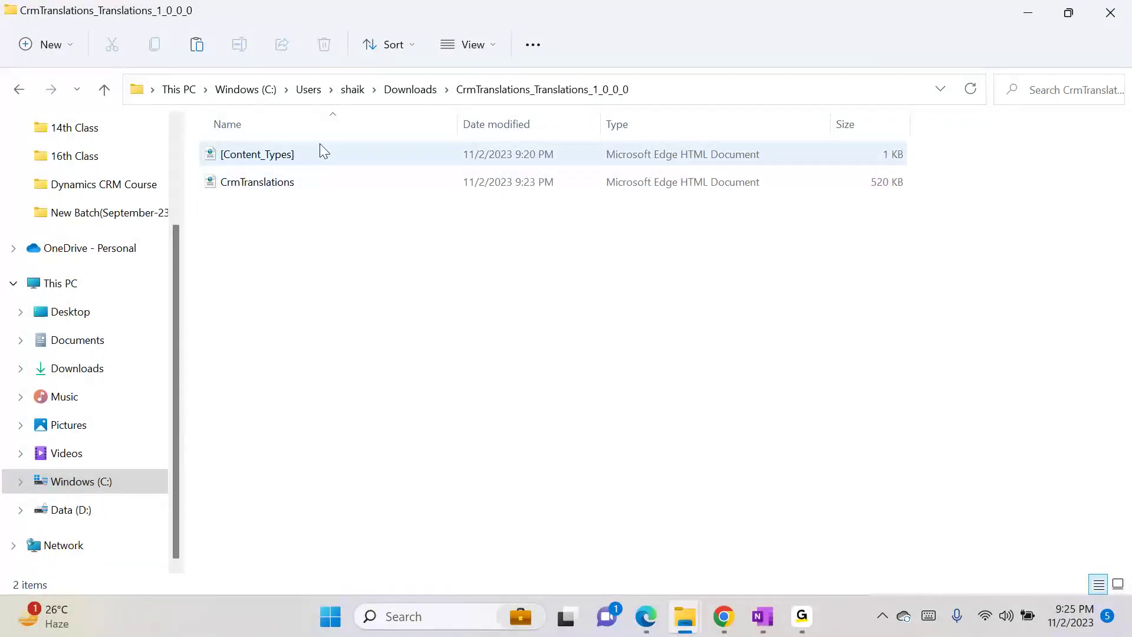
pyautogui.hotkey('alt', 'Left')
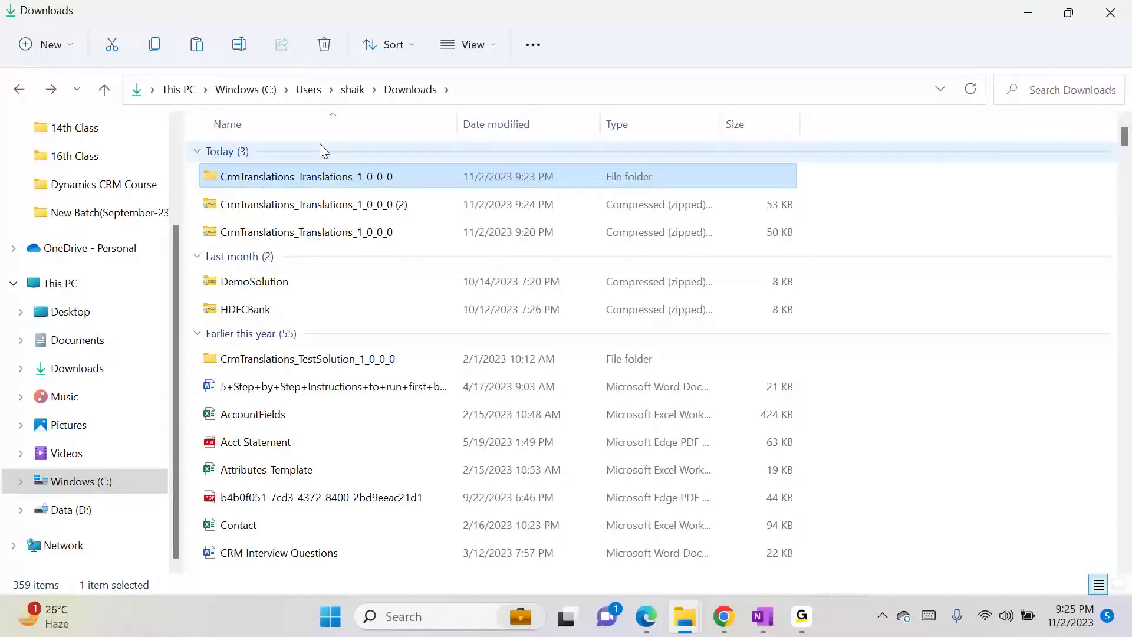
pyautogui.click(331, 203)
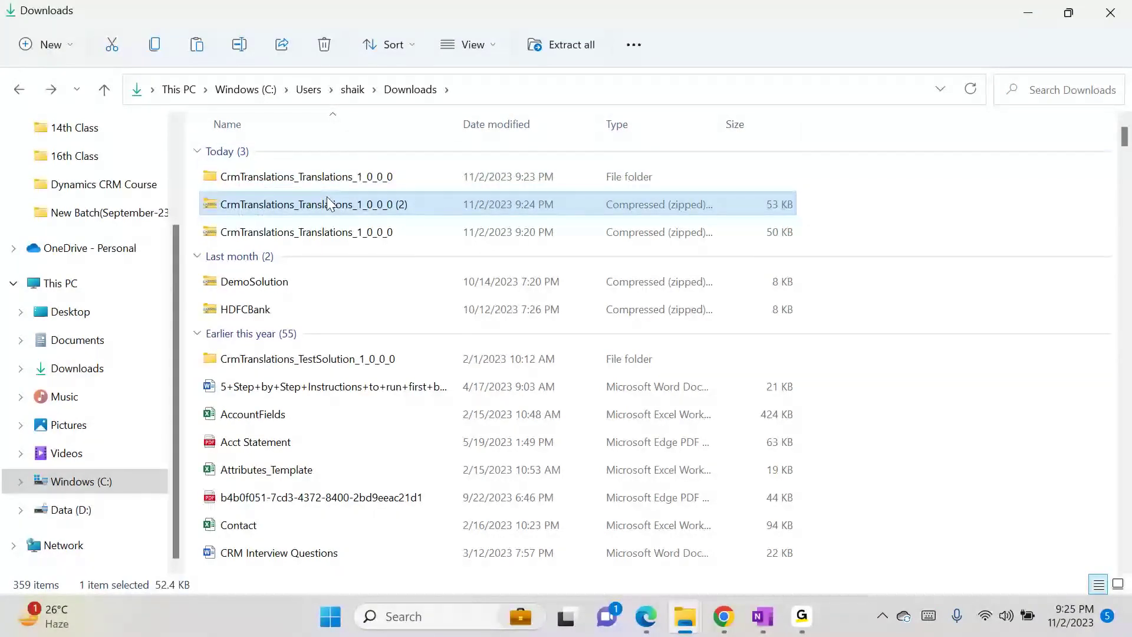
# - Extract all contents of the CrmTranslations_Translations_1_0_0_0 (2) zip
pyautogui.rightClick(328, 204)
pyautogui.click(401, 331)
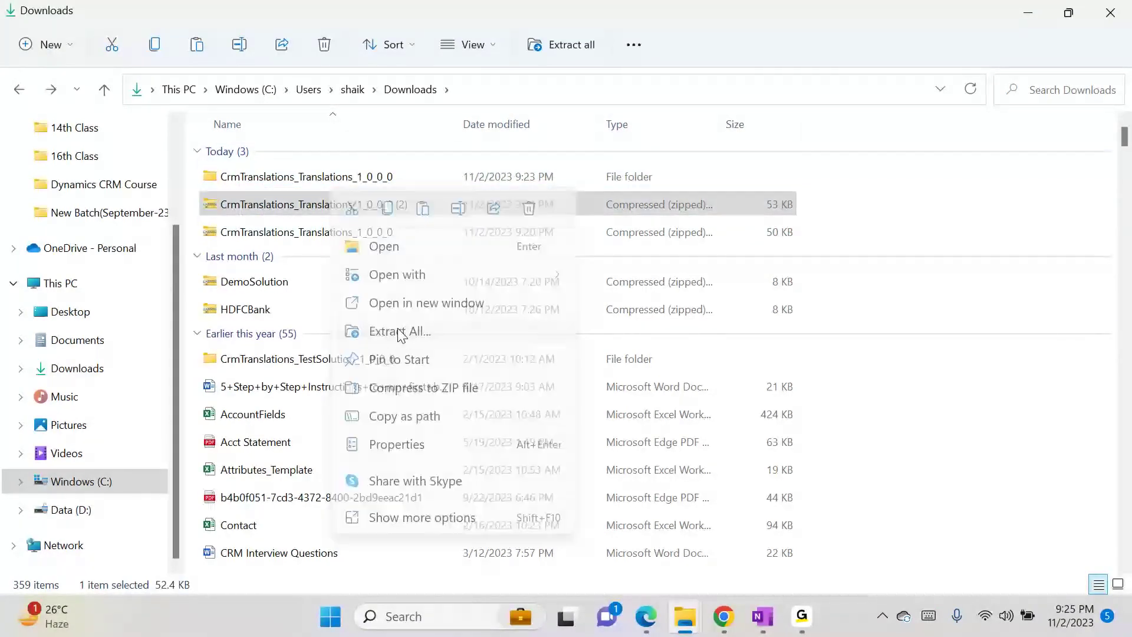
pyautogui.click(717, 492)
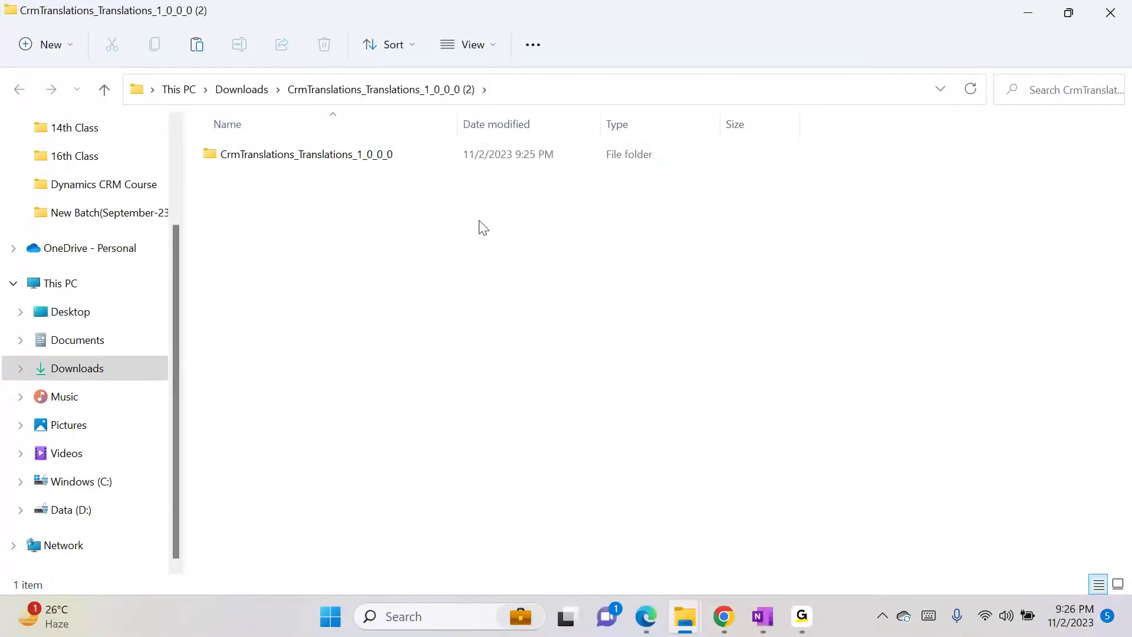
# - Compress the nested CrmTranslations_Translations_1_0_0_0 folder into a new 53 KB zip with the default name
pyautogui.click(426, 147)
pyautogui.rightClick(425, 146)
pyautogui.click(372, 161)
pyautogui.rightClick(372, 161)
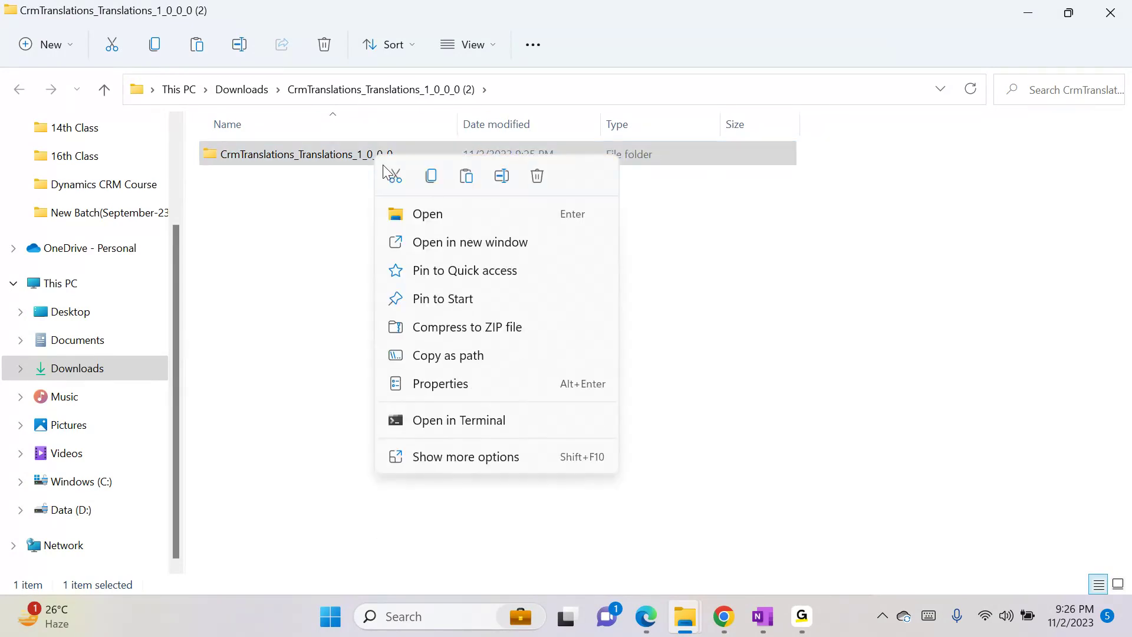
pyautogui.click(459, 327)
pyautogui.press('Return')
pyautogui.click(459, 334)
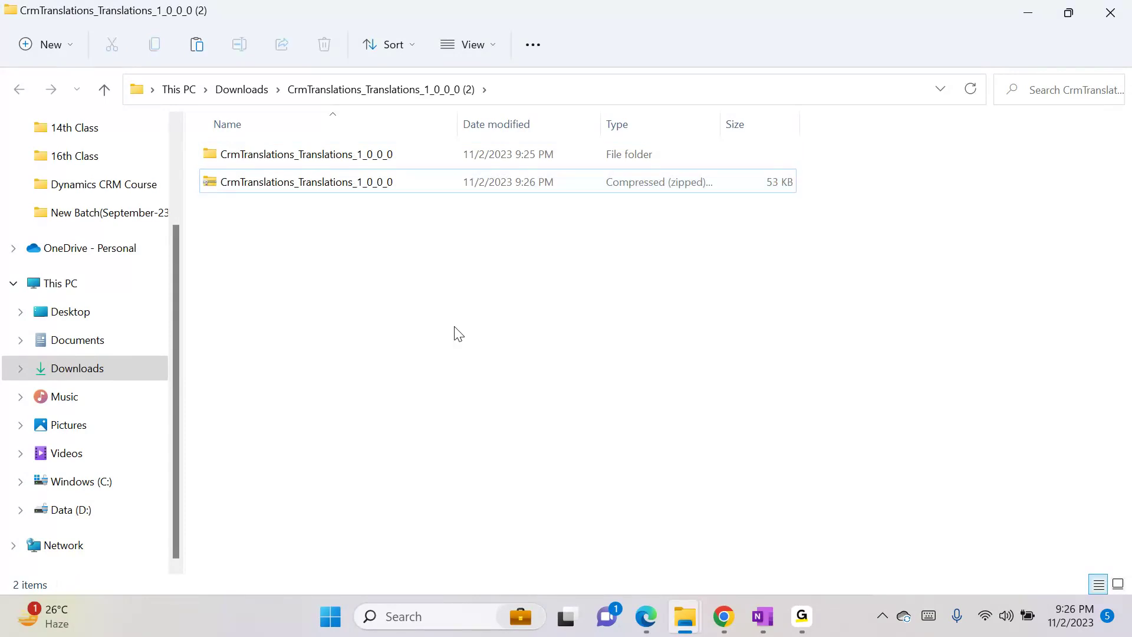
pyautogui.click(541, 86)
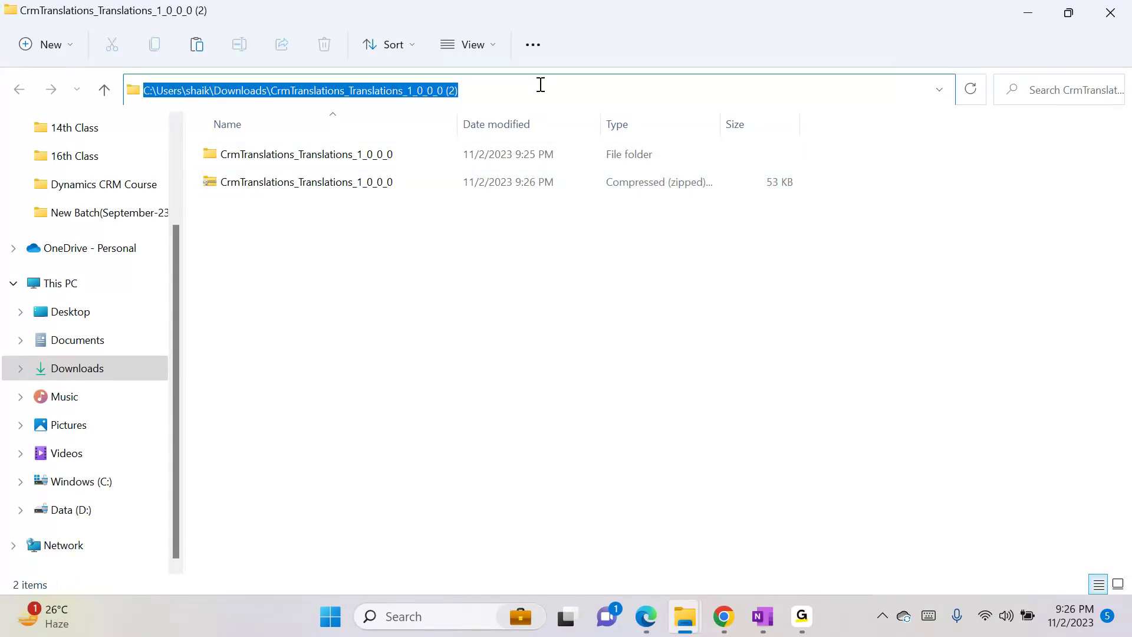
pyautogui.hotkey('alt', 'Tab')
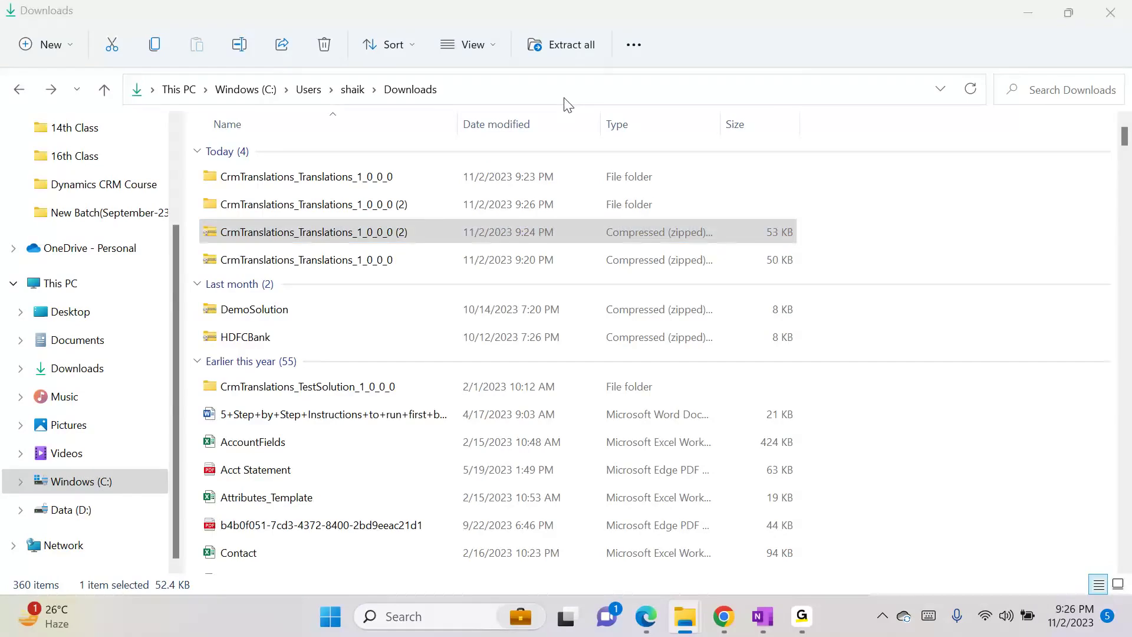
pyautogui.hotkey('alt', 'Tab')
pyautogui.hotkey('alt', 'Tab')
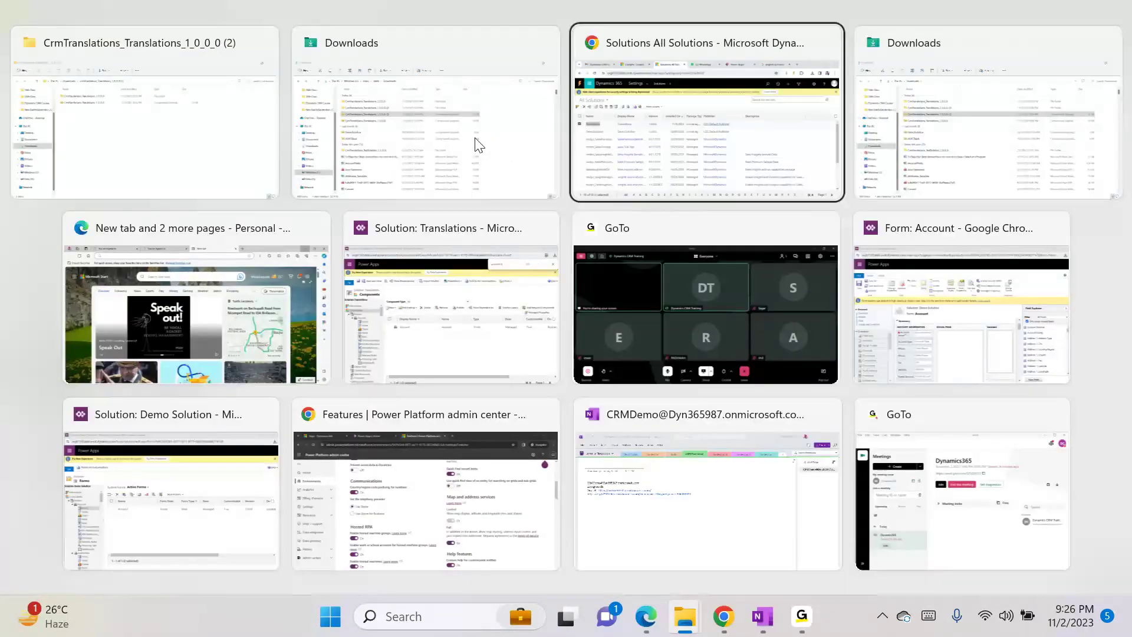
pyautogui.hotkey('alt', 'Tab')
pyautogui.hotkey('alt', 'Tab')
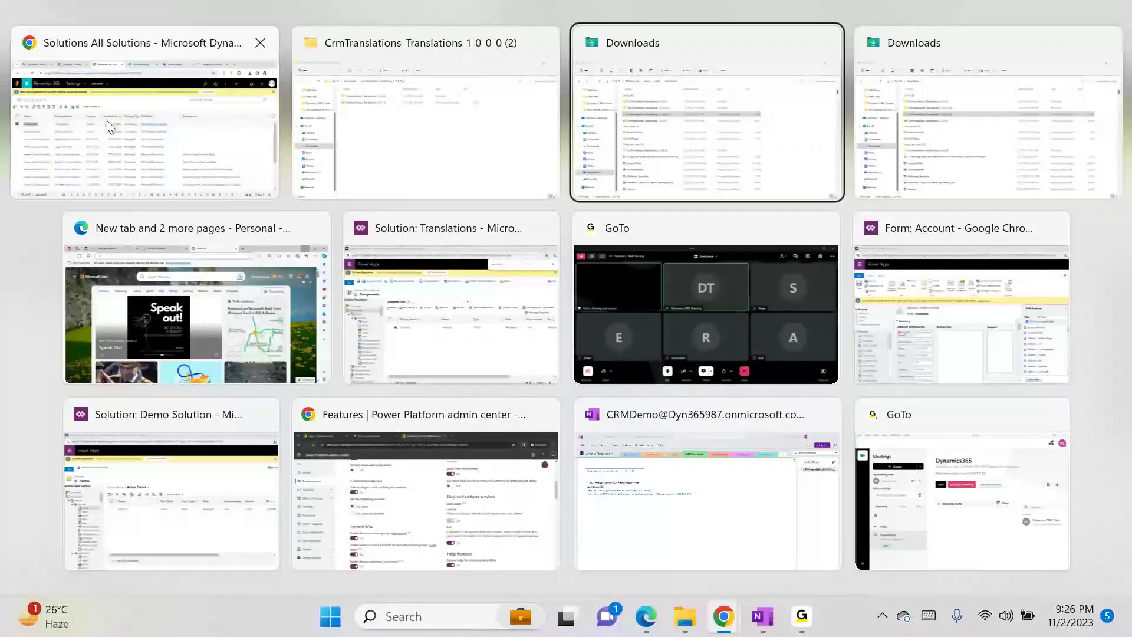
# - Return to the Translations solution window and start Import Translations
pyautogui.click(577, 170)
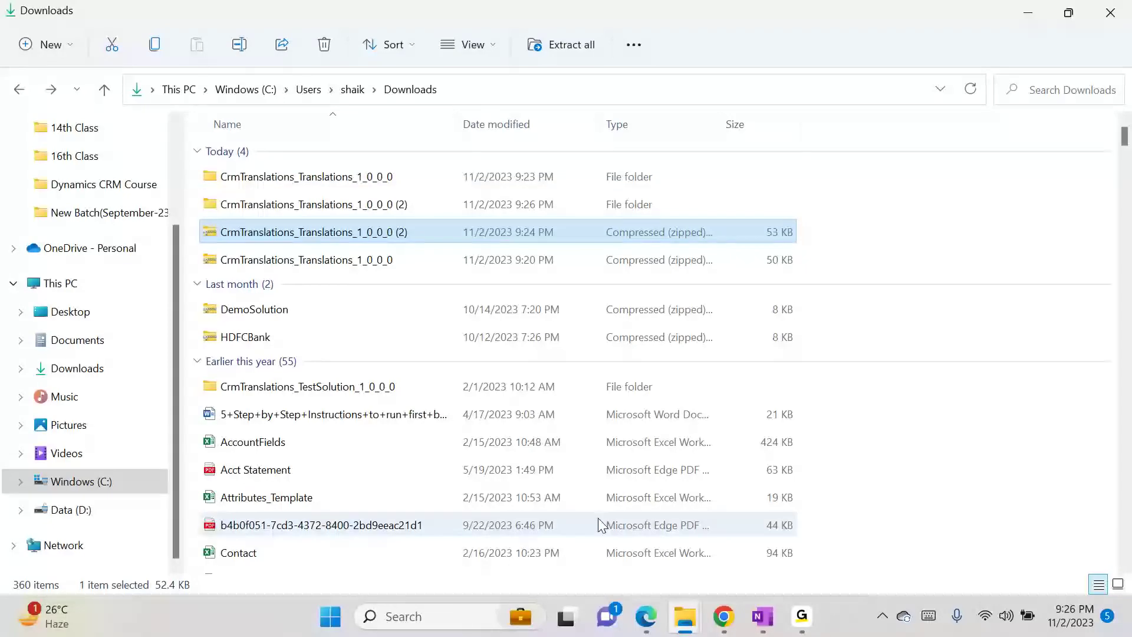
pyautogui.moveTo(726, 619)
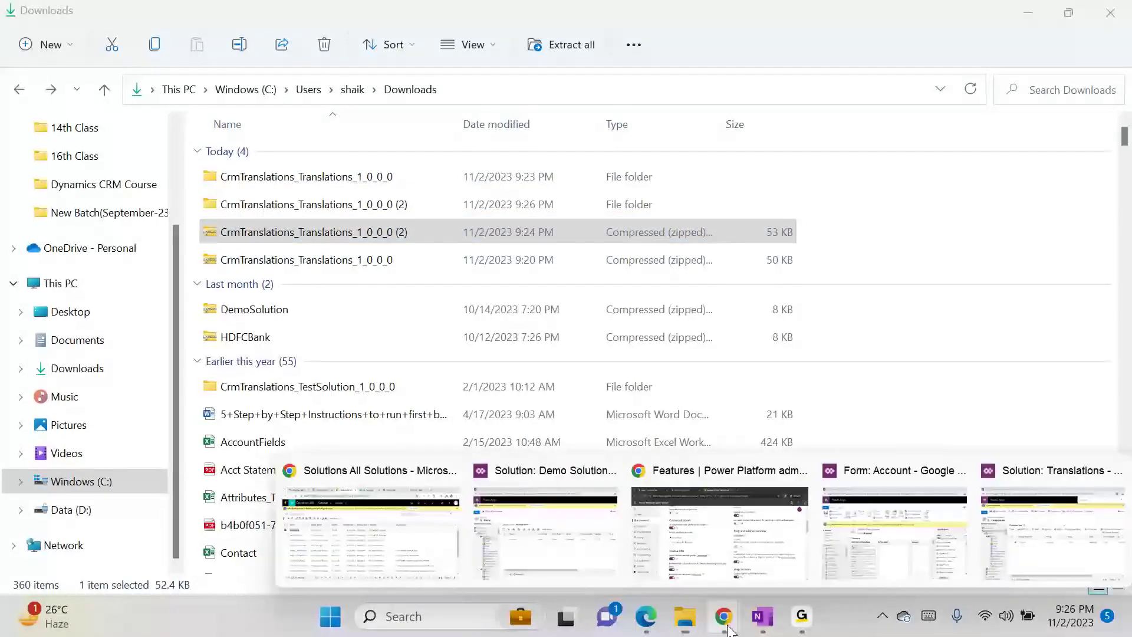
pyautogui.click(424, 569)
pyautogui.moveTo(649, 625)
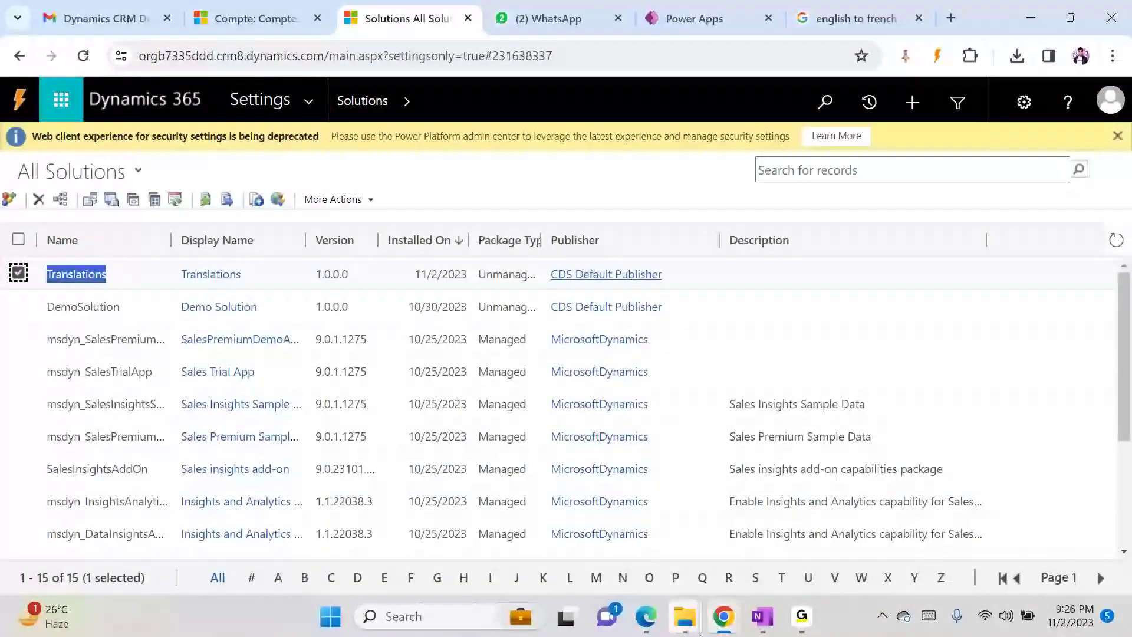
pyautogui.click(724, 617)
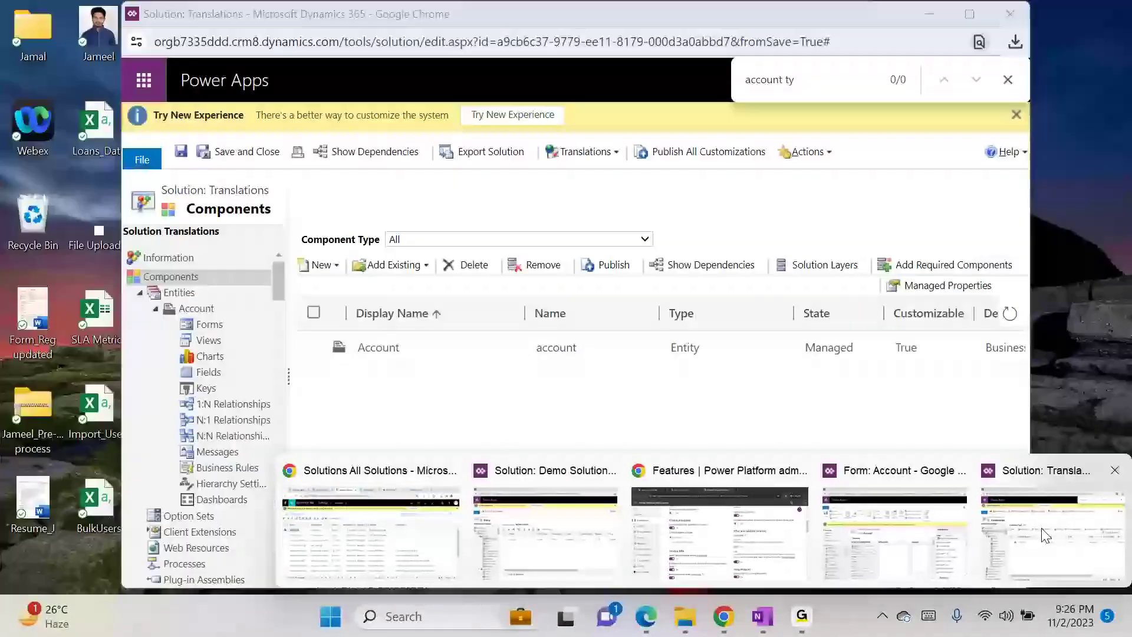
pyautogui.click(1046, 536)
pyautogui.click(585, 152)
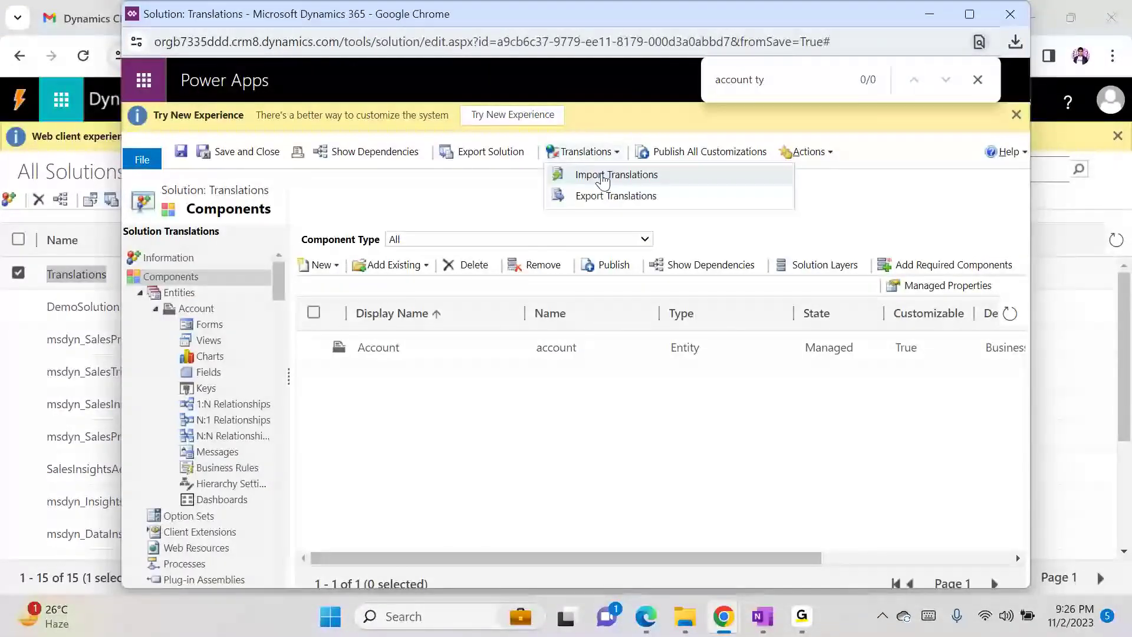
pyautogui.click(595, 176)
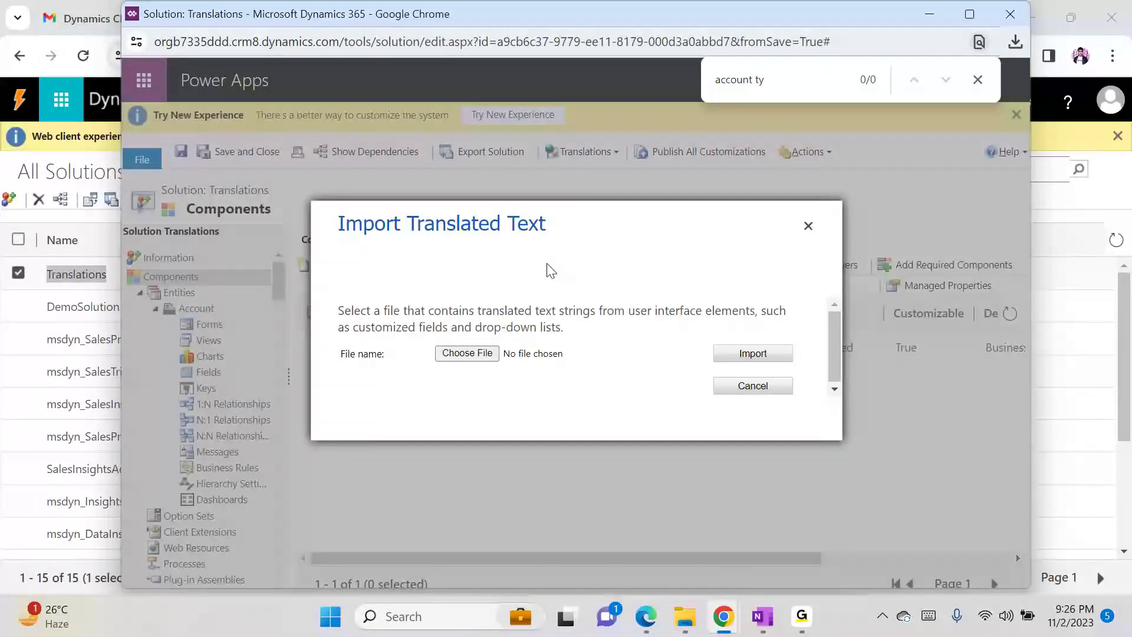
# - Import the zip from the CrmTranslations_Translations_1_0_0_0 (2) folder, read the root-file error, and close it
pyautogui.click(481, 356)
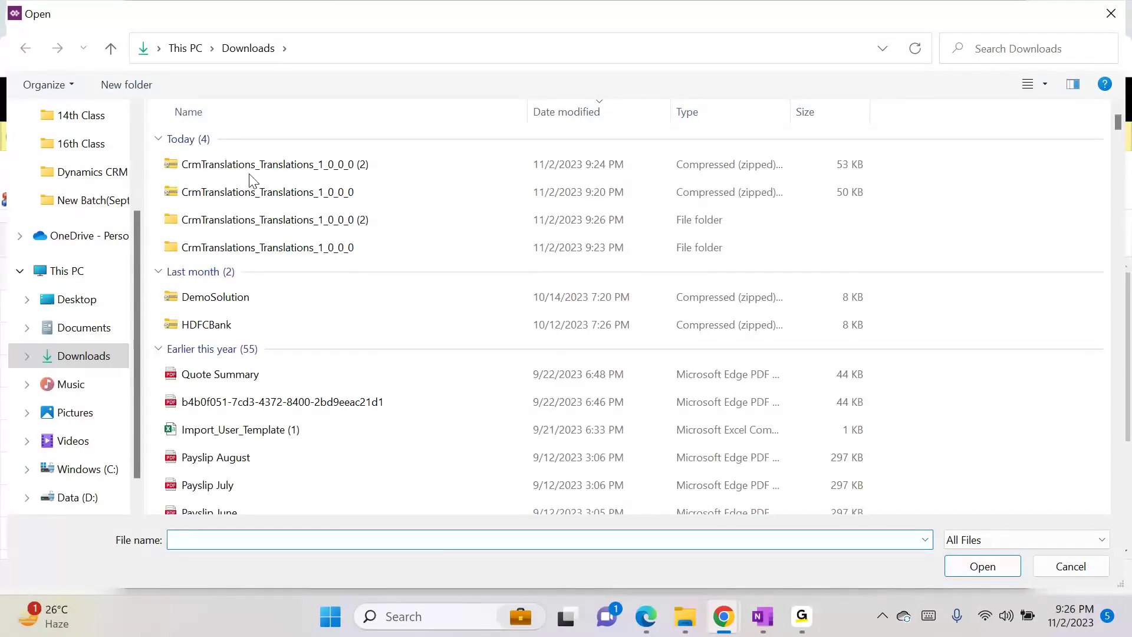
pyautogui.doubleClick(289, 221)
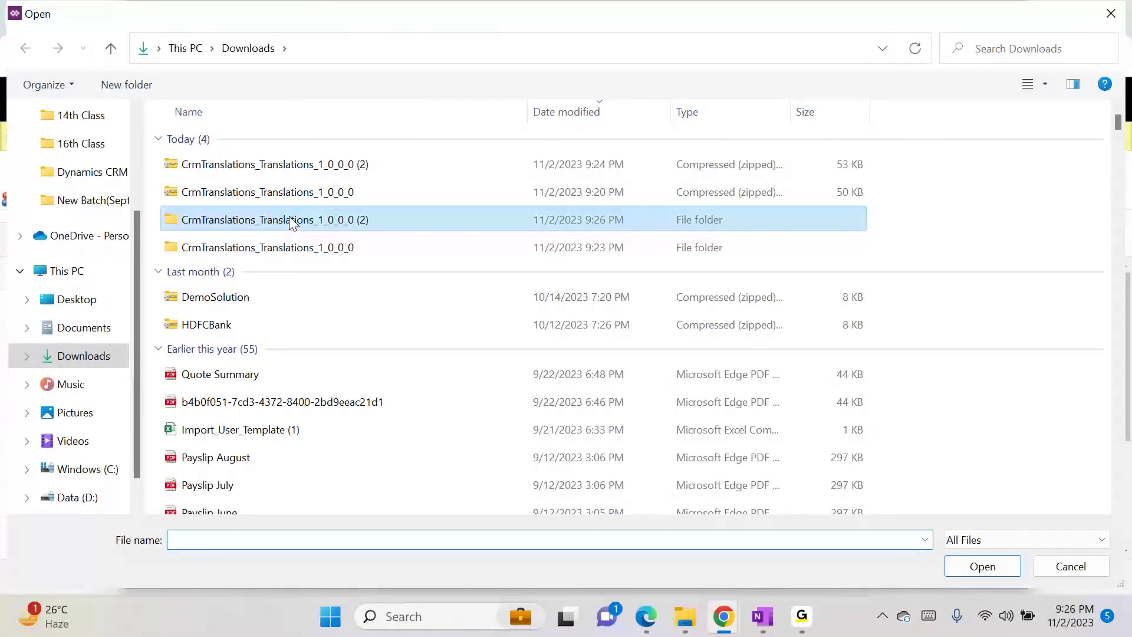
pyautogui.doubleClick(346, 171)
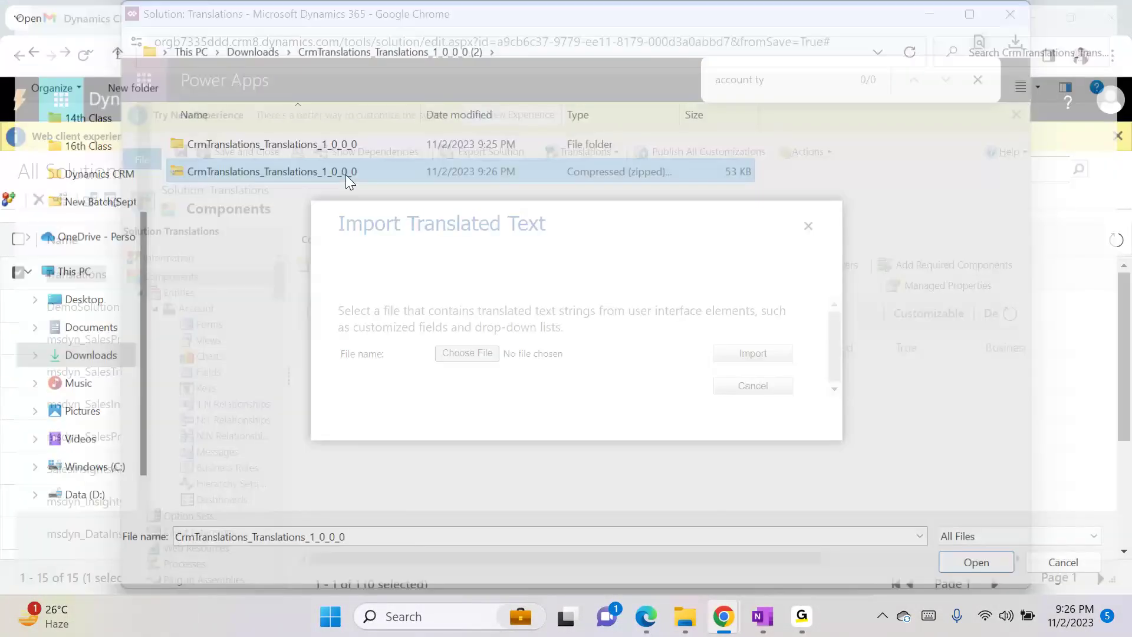
pyautogui.click(746, 356)
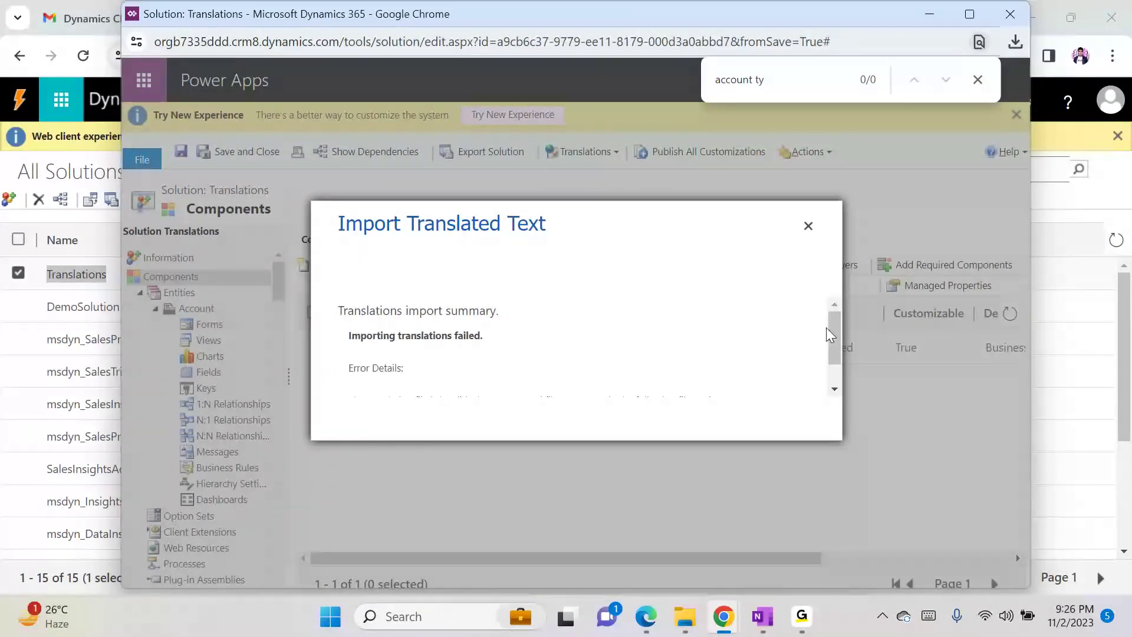
pyautogui.moveTo(834, 324); pyautogui.dragTo(836, 358)
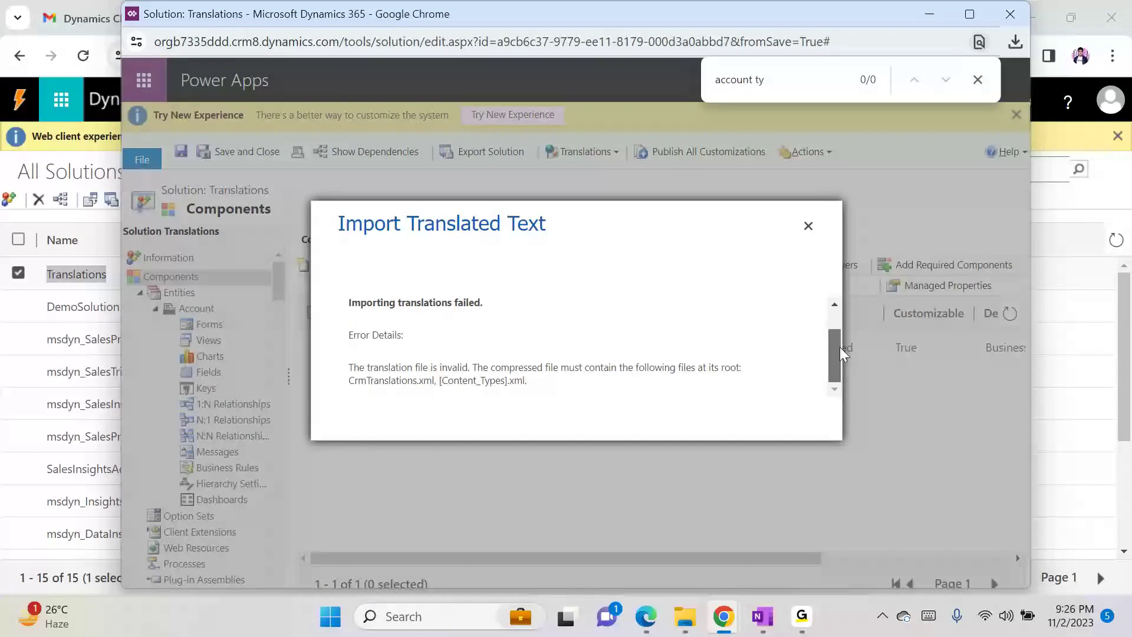
pyautogui.moveTo(839, 346); pyautogui.dragTo(832, 267)
pyautogui.click(808, 226)
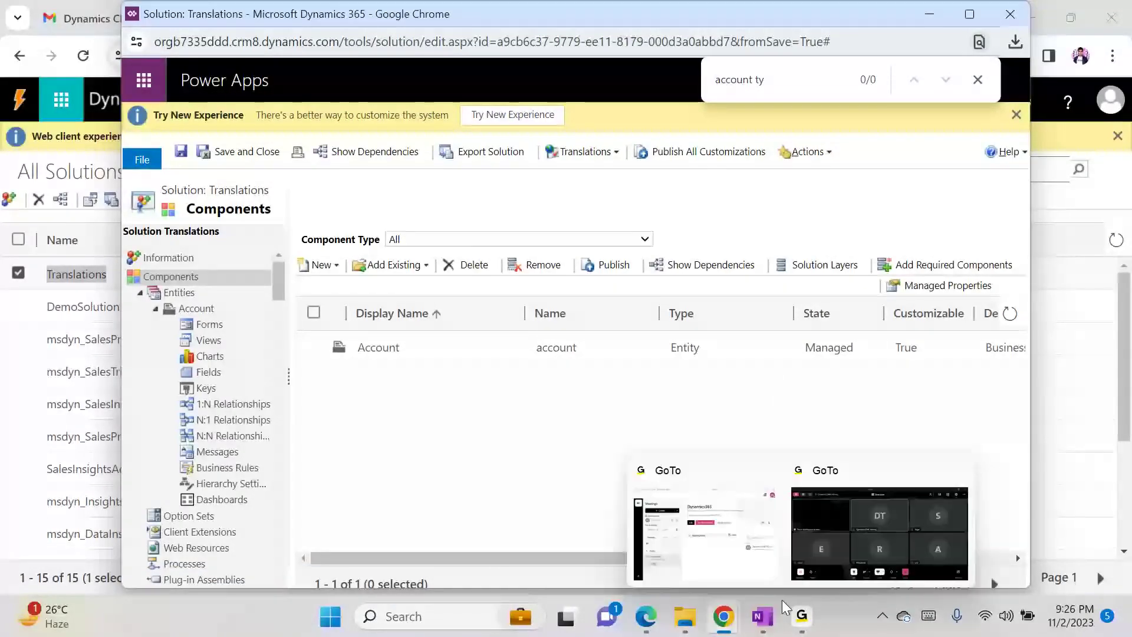
# - Search Google for xrmtoolbox from the English-to-French tab and go to the Home · XrmToolBox page
pyautogui.moveTo(732, 617)
pyautogui.click(401, 542)
pyautogui.click(855, 18)
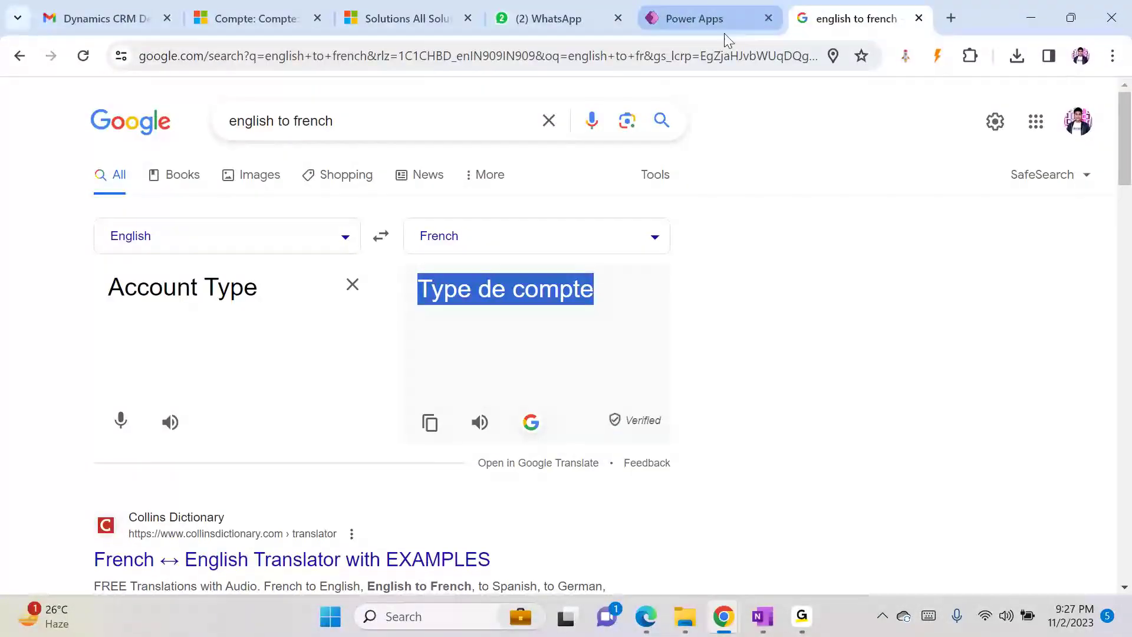
pyautogui.click(702, 56)
pyautogui.write('xrm')
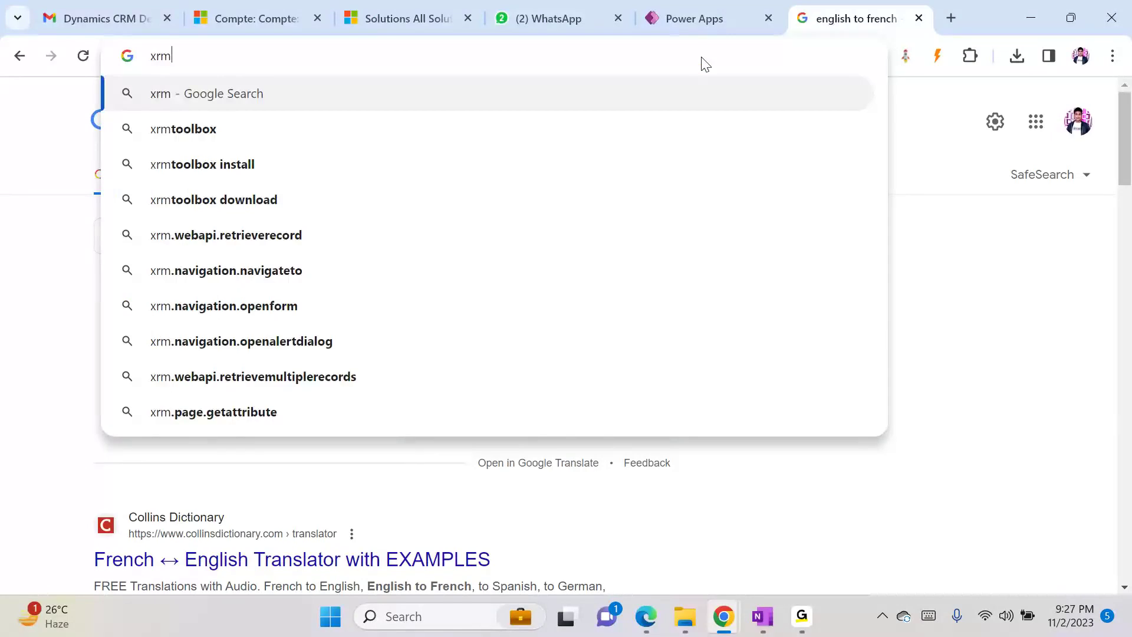
pyautogui.press('Down')
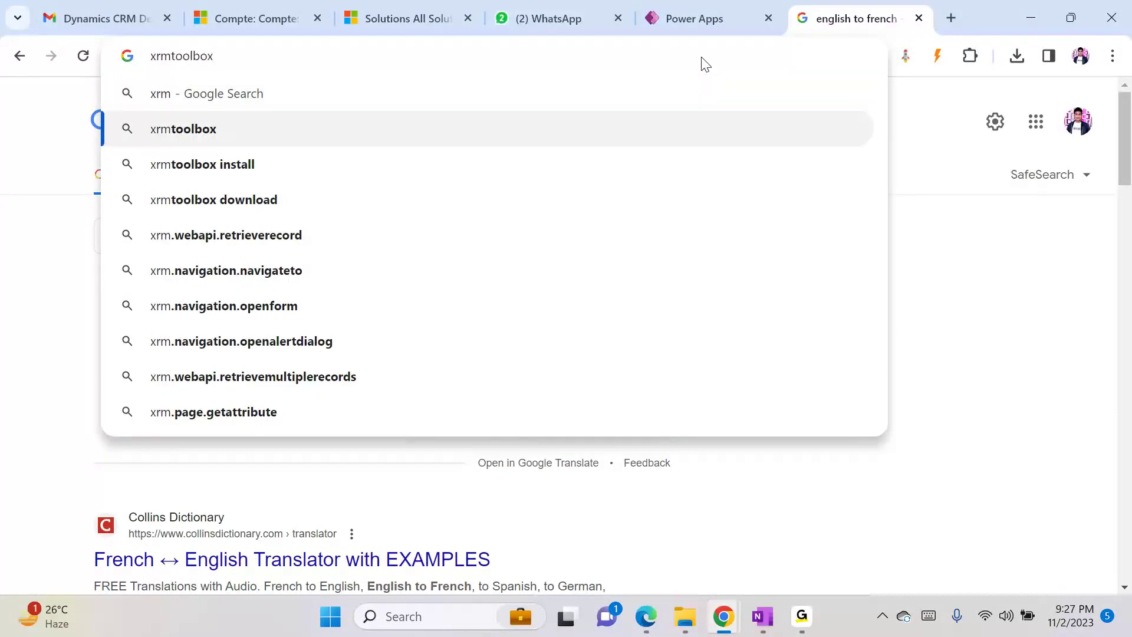
pyautogui.press('Return')
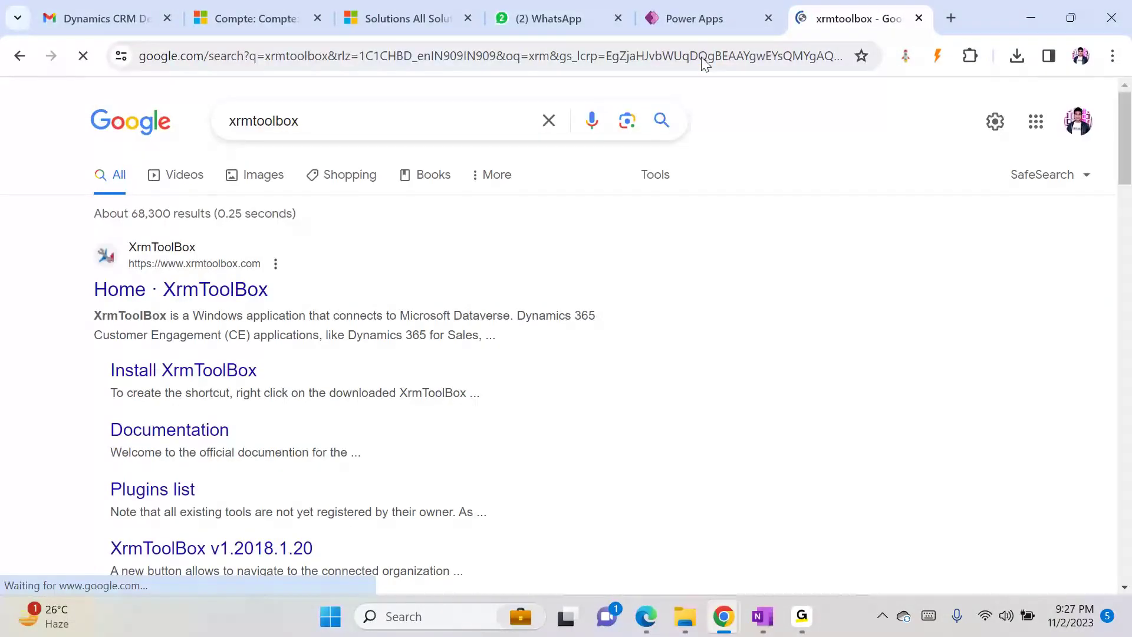
pyautogui.click(230, 290)
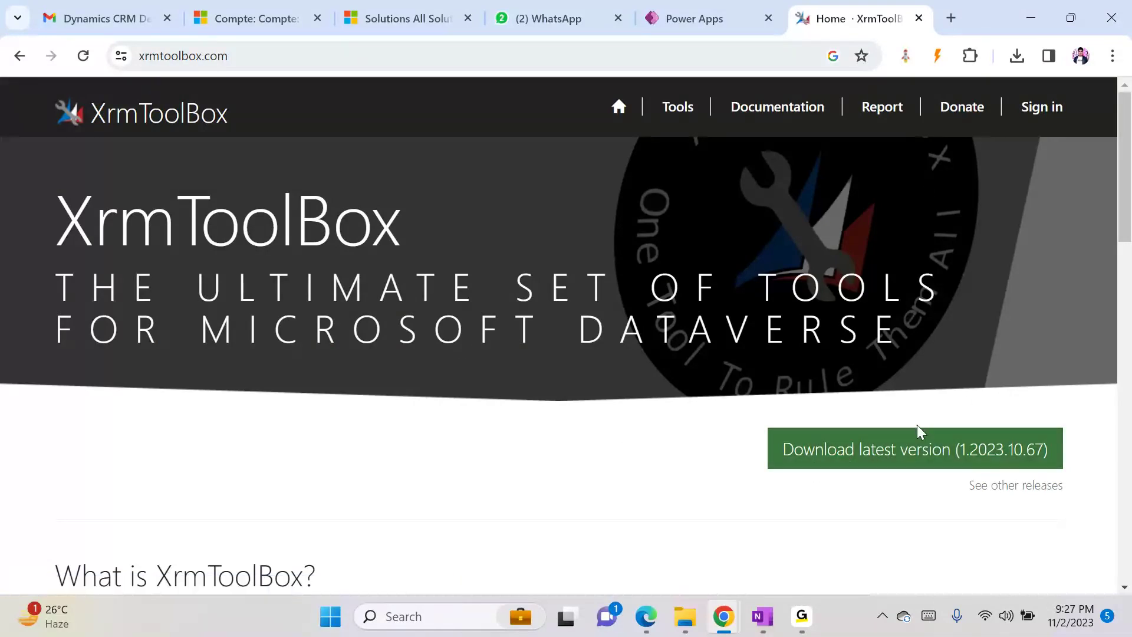
# - Go into the XrmToolbox folder in Downloads and launch XrmToolBox.exe from the bottom of the list
pyautogui.moveTo(684, 622)
pyautogui.moveTo(602, 534)
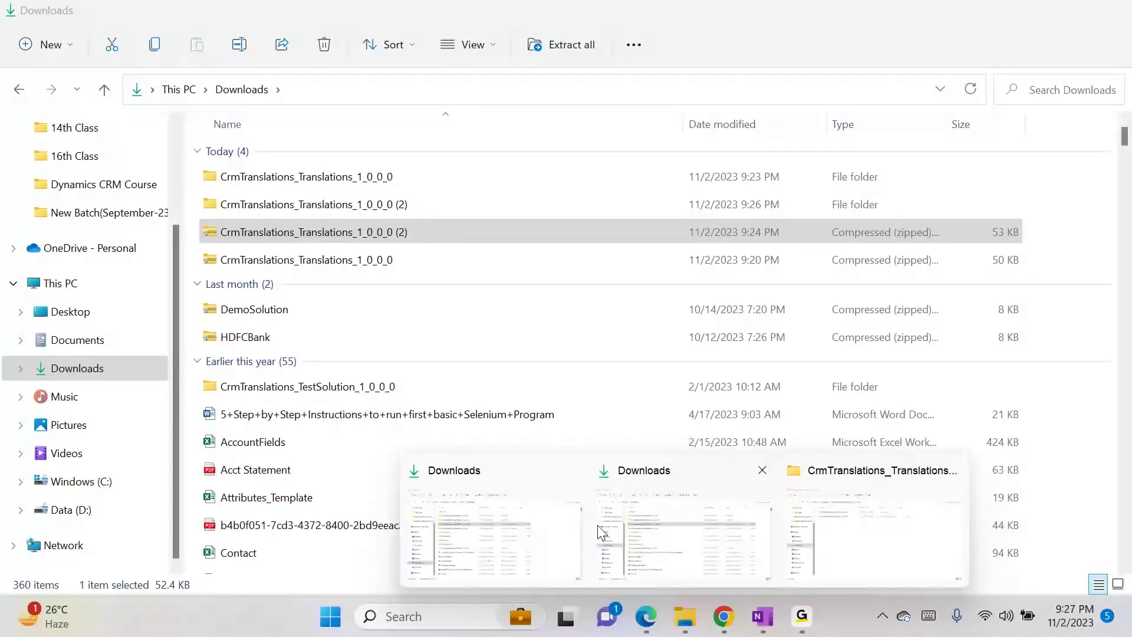
pyautogui.click(532, 540)
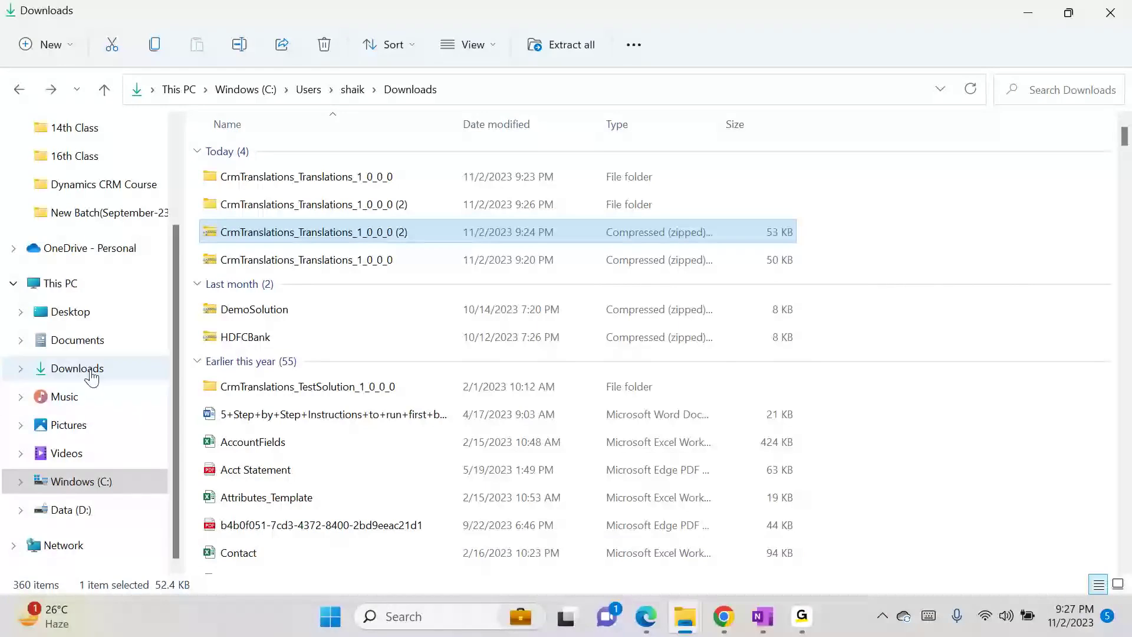
pyautogui.click(85, 369)
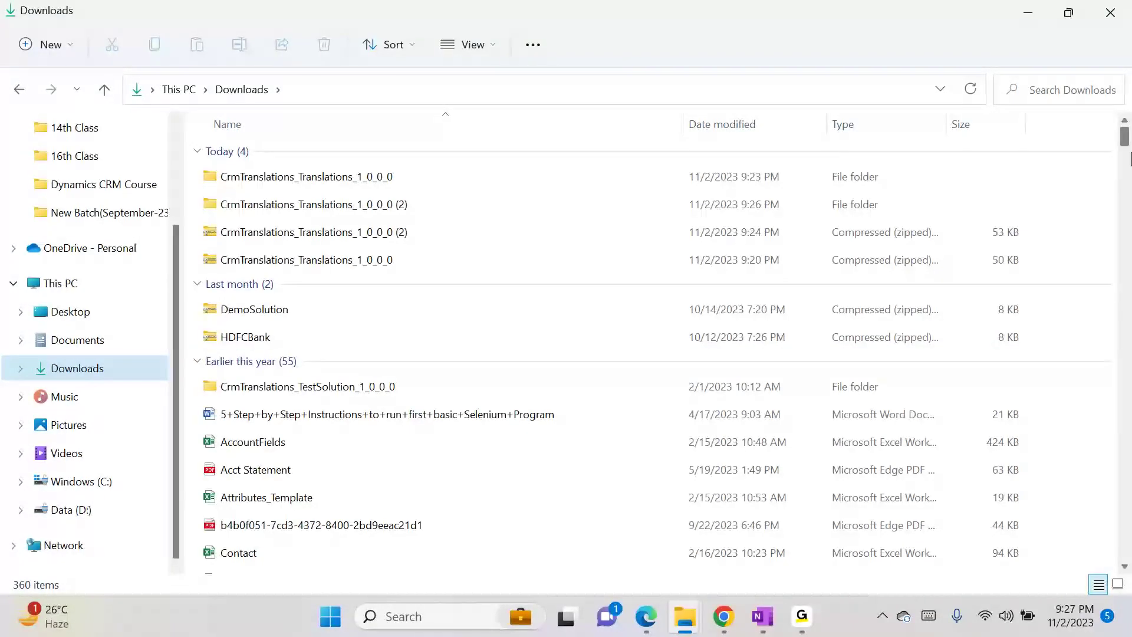
pyautogui.moveTo(1125, 136); pyautogui.dragTo(1129, 227)
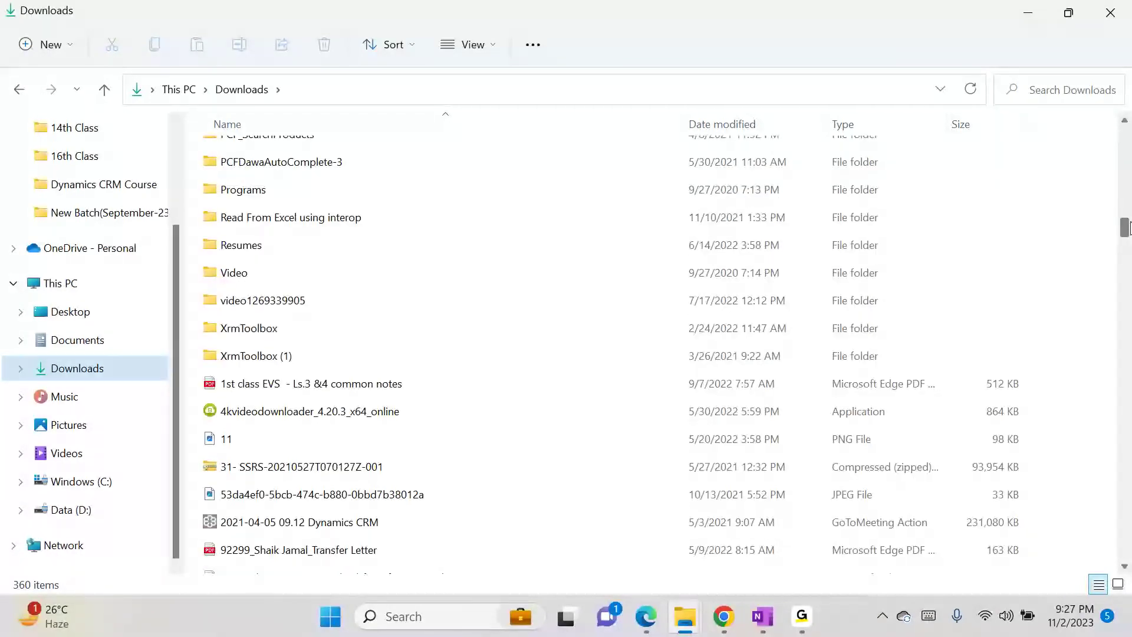
pyautogui.click(325, 331)
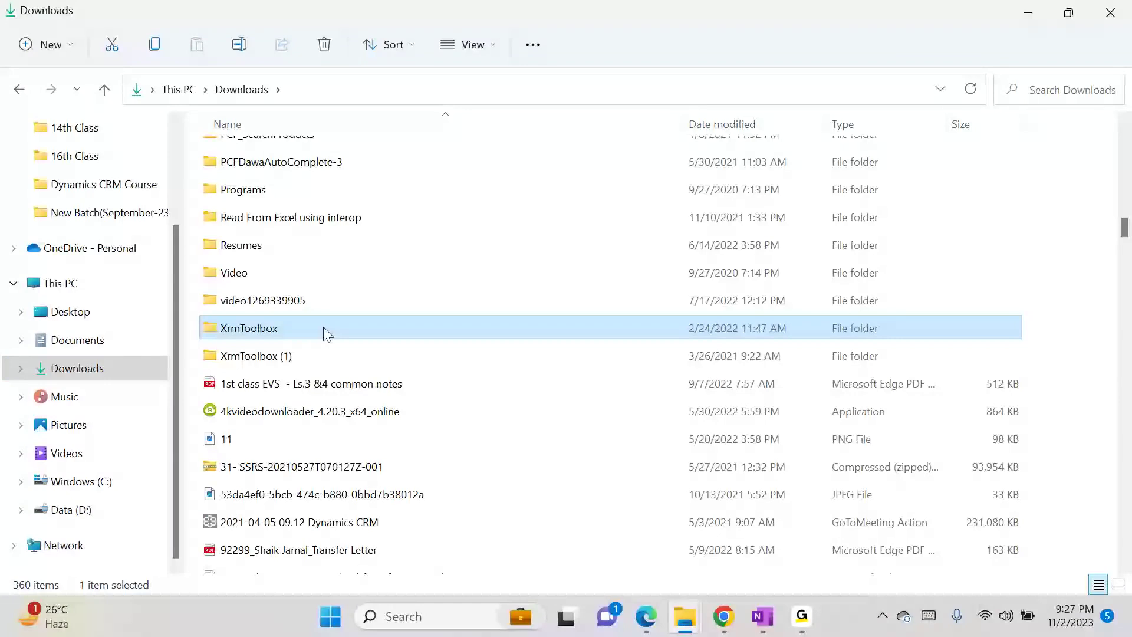
pyautogui.doubleClick(325, 332)
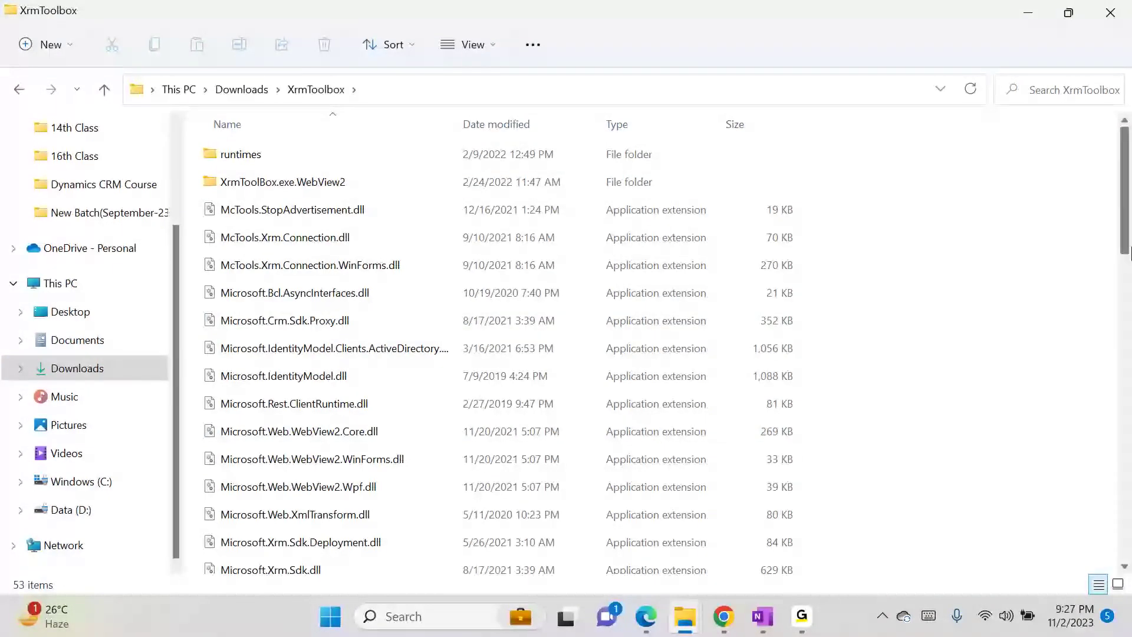
pyautogui.click(1126, 387)
pyautogui.moveTo(1125, 381); pyautogui.dragTo(1055, 585)
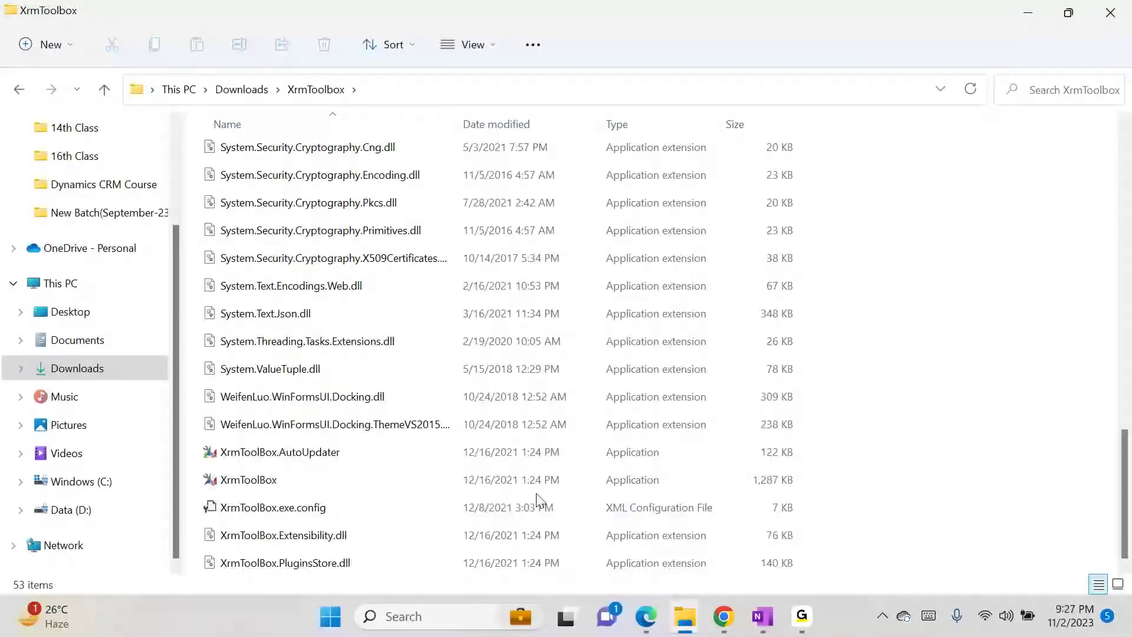
pyautogui.doubleClick(496, 481)
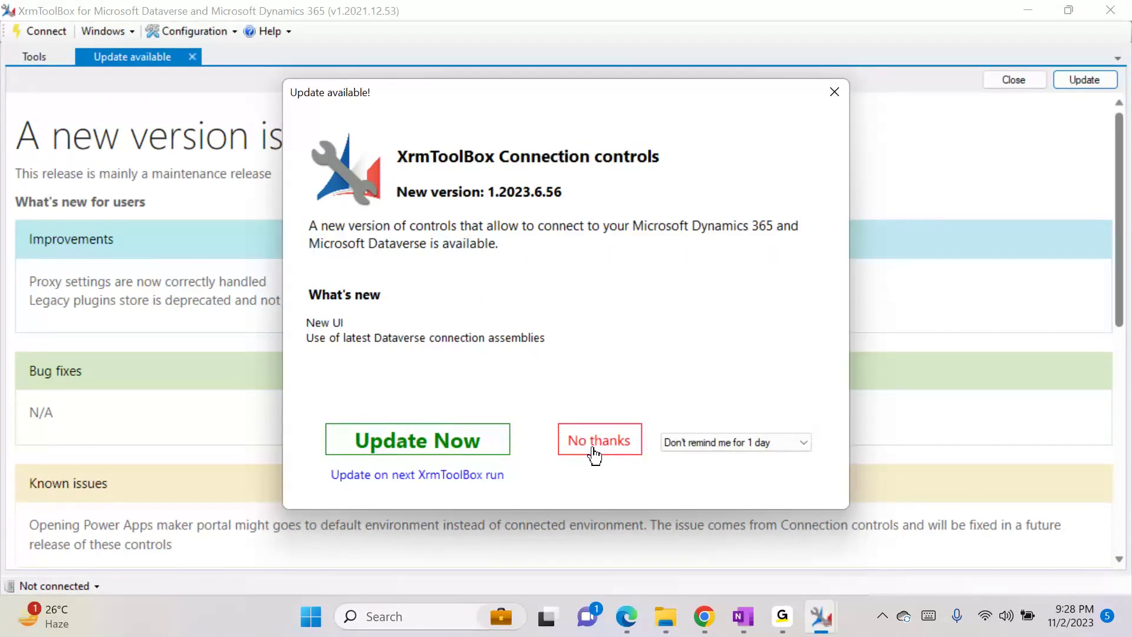
# - Decline the connection-controls update, close the Tool Library, and return to XrmToolBox
pyautogui.click(593, 450)
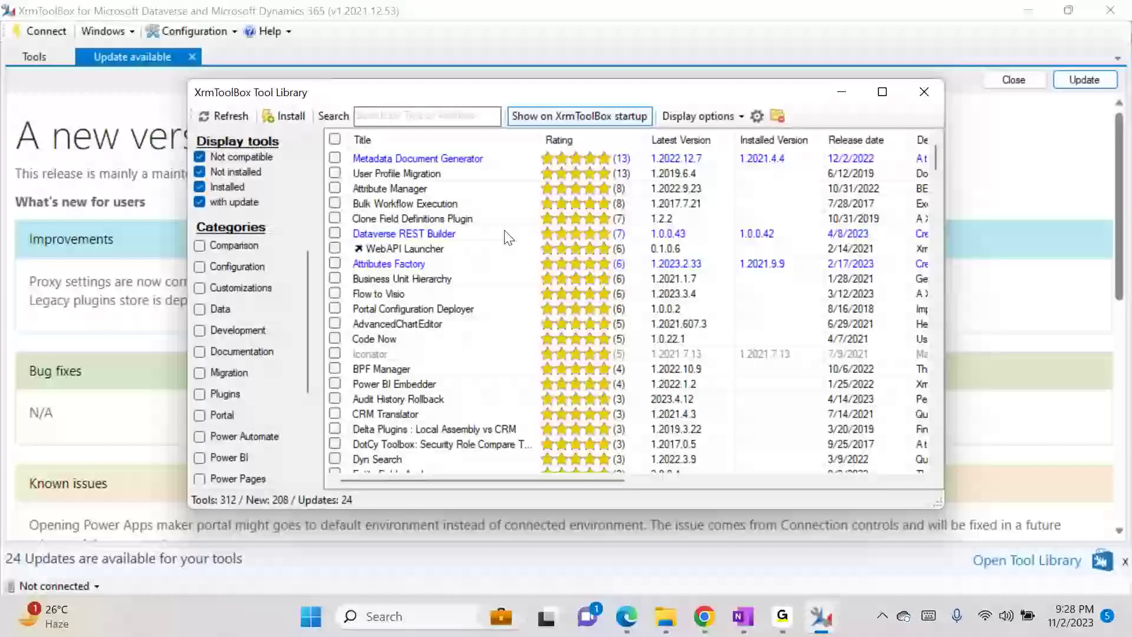
pyautogui.click(924, 93)
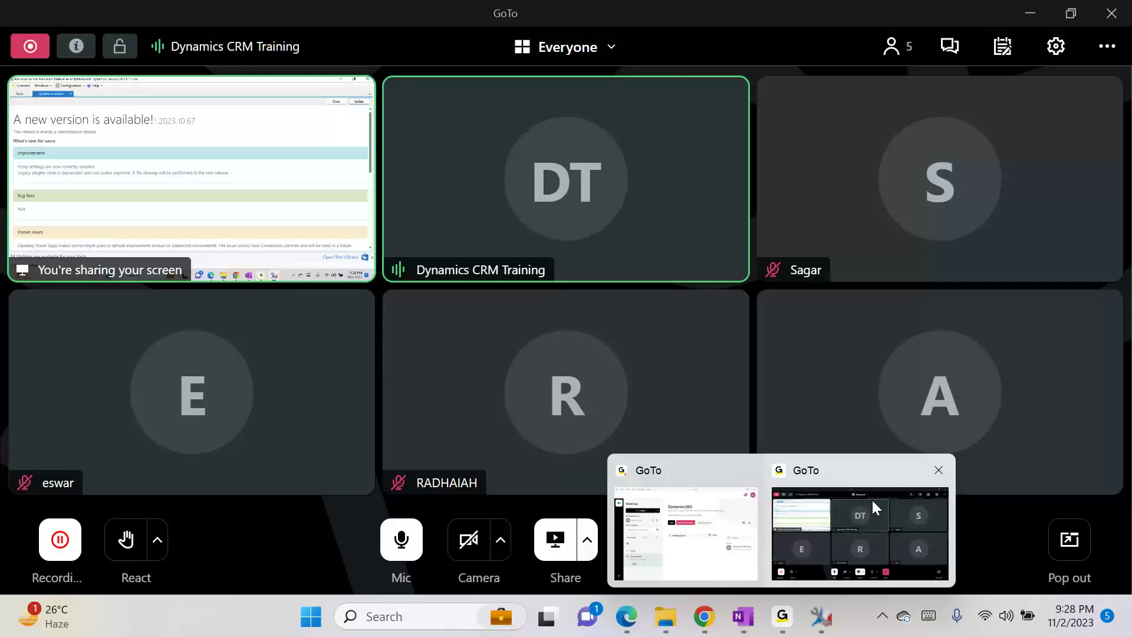
pyautogui.click(872, 498)
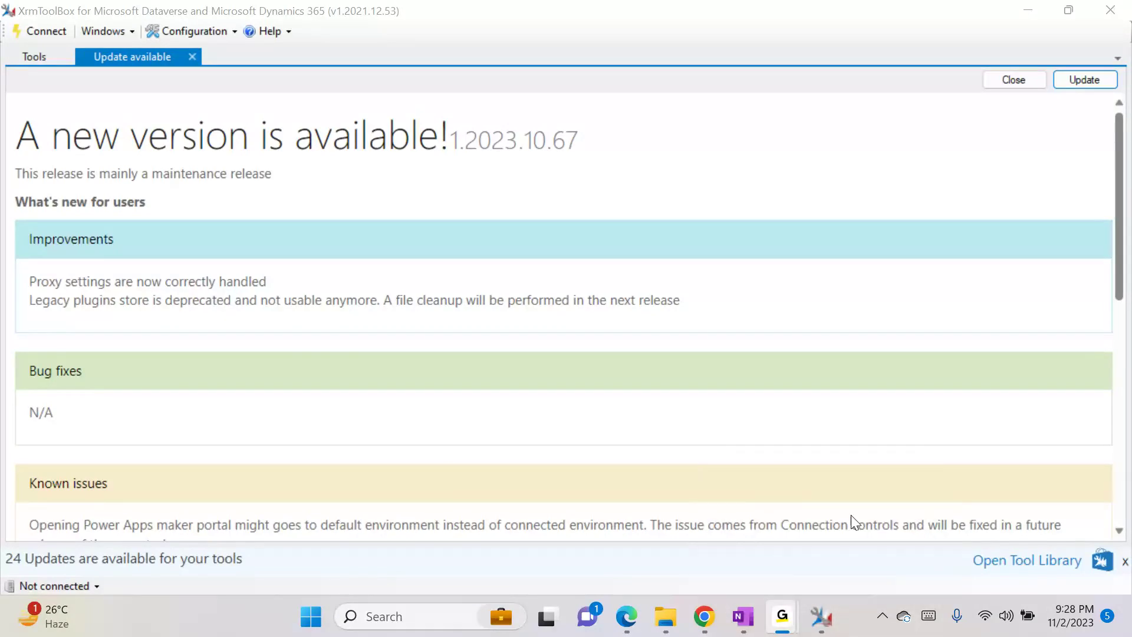
pyautogui.click(828, 634)
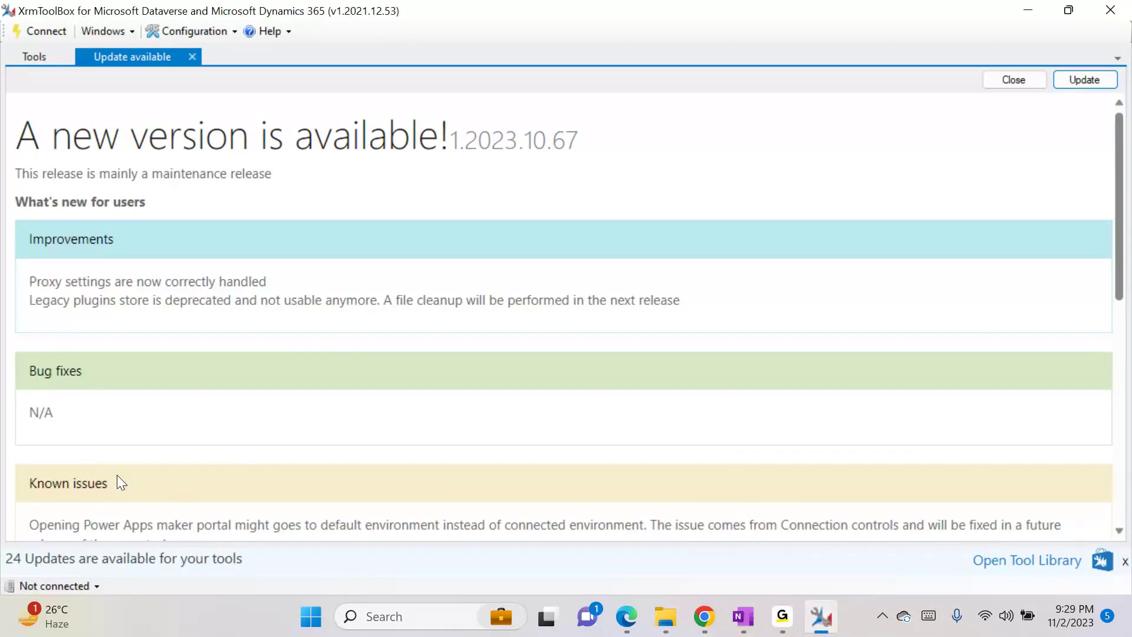
# - Start a new Microsoft Login Control connection for Office 365 with organization list and advanced fields shown
pyautogui.click(47, 581)
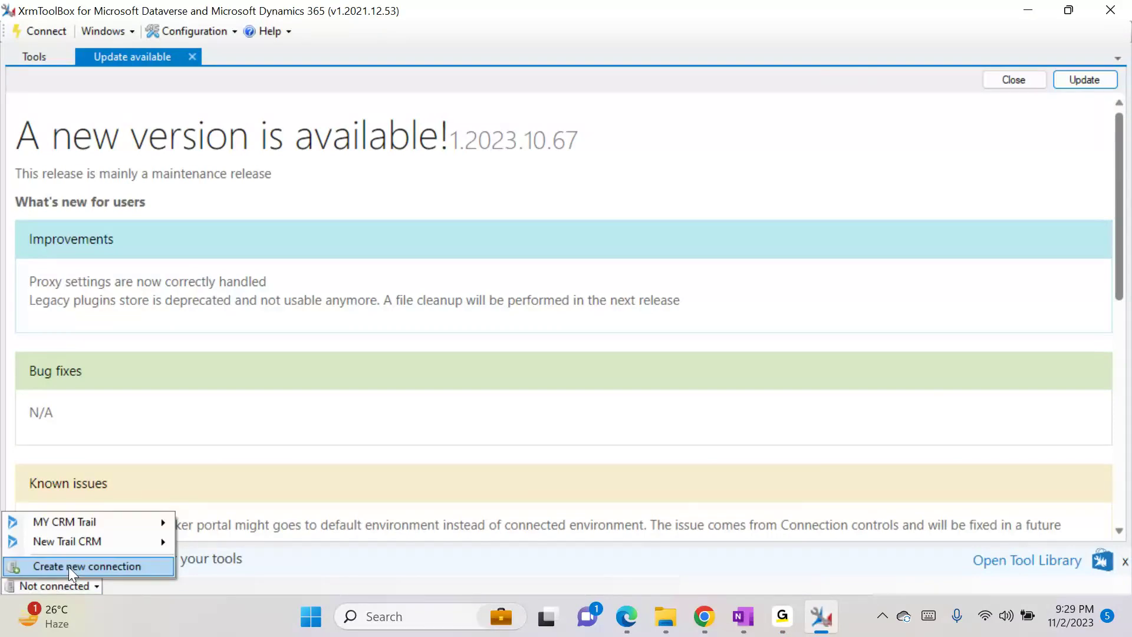
pyautogui.click(68, 567)
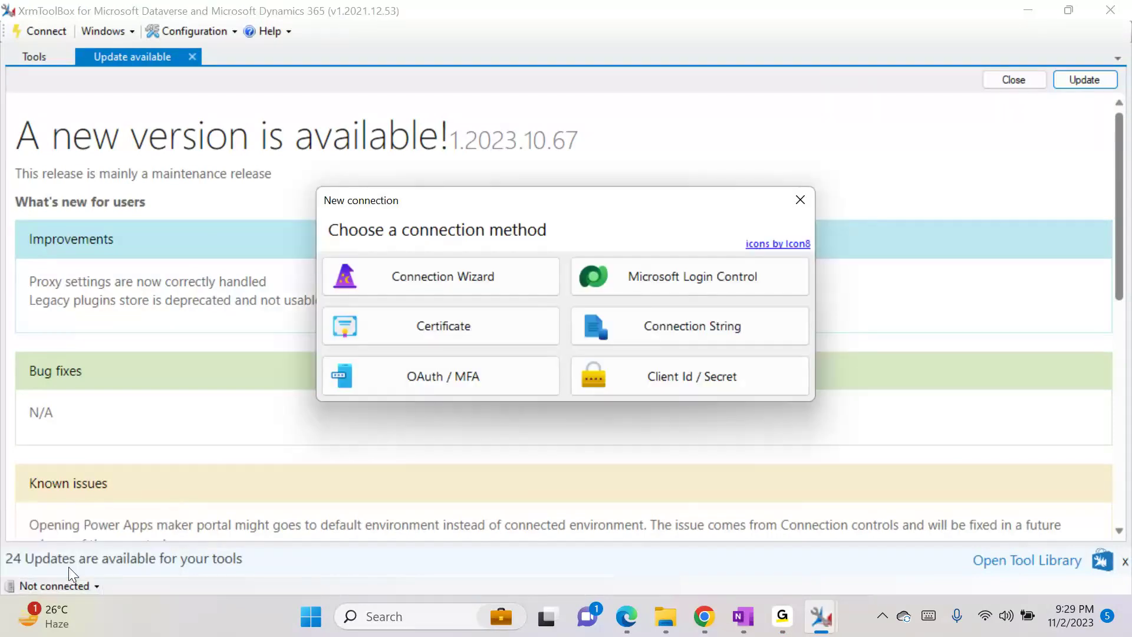
pyautogui.click(730, 271)
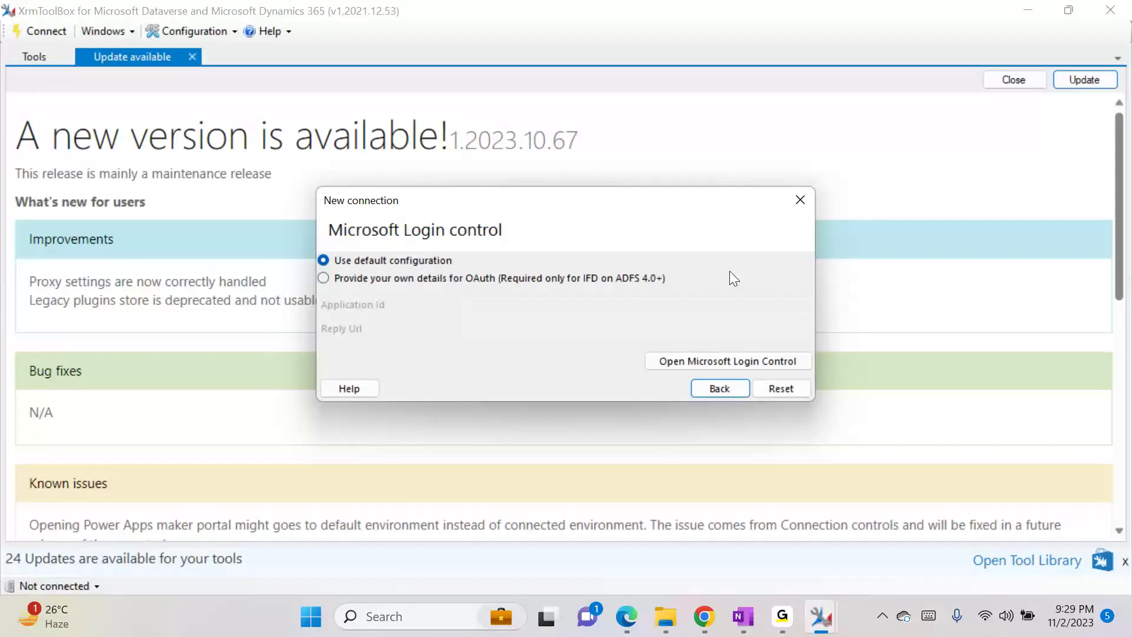
pyautogui.click(701, 361)
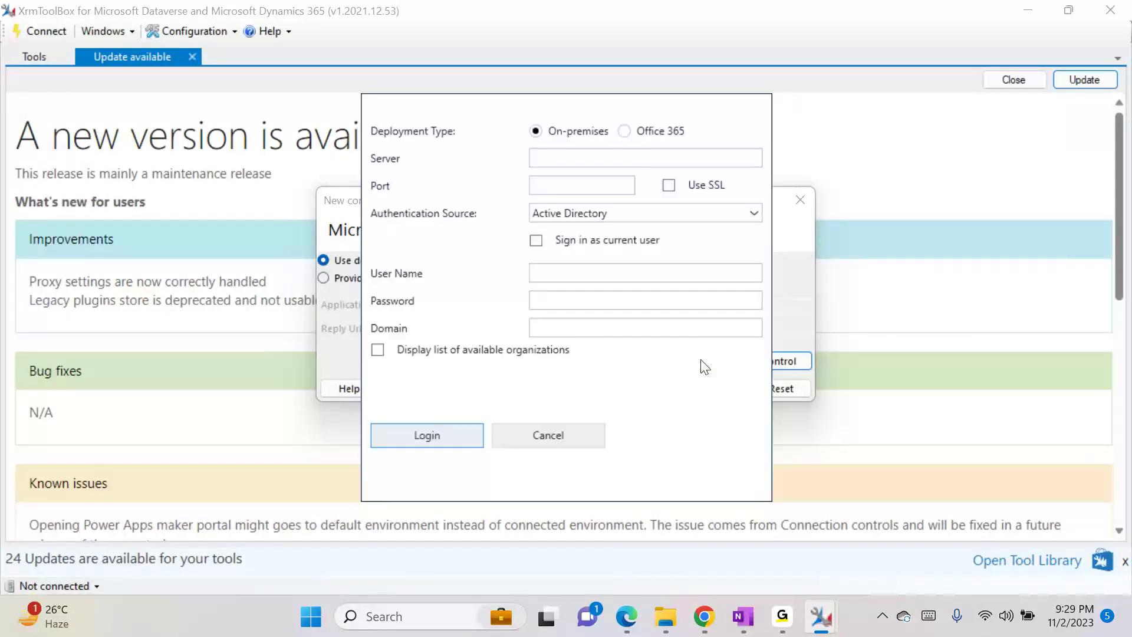
pyautogui.click(624, 132)
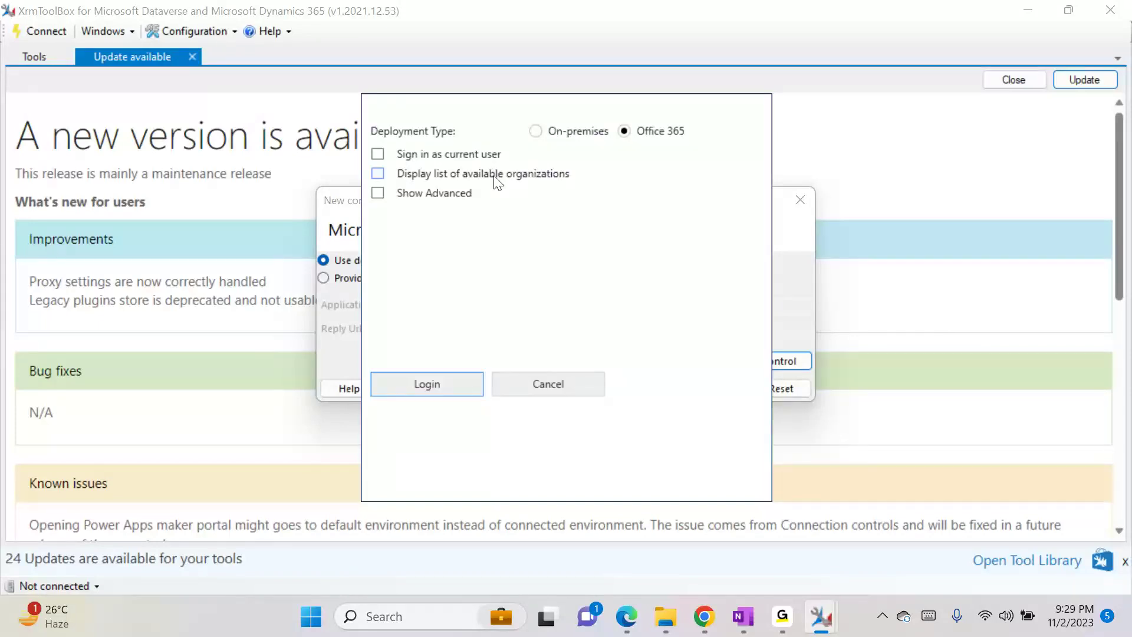
pyautogui.click(468, 177)
pyautogui.click(442, 195)
pyautogui.click(521, 258)
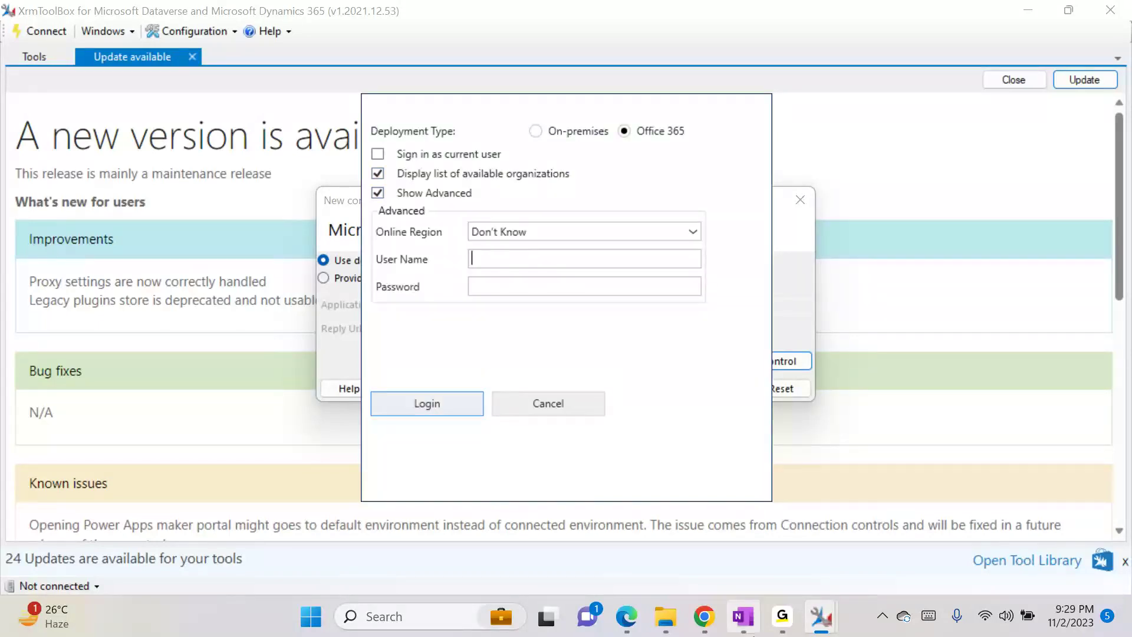
# - Switch to Chrome's A. Datum Corporation account record in Dynamics 365
pyautogui.click(702, 618)
pyautogui.click(400, 504)
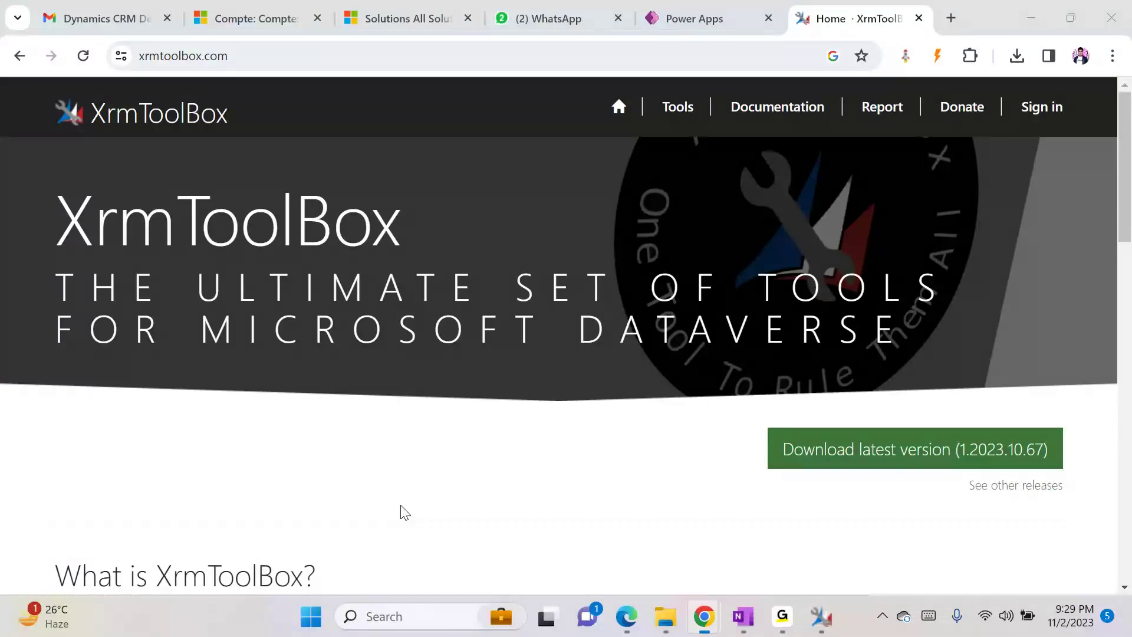
pyautogui.click(265, 5)
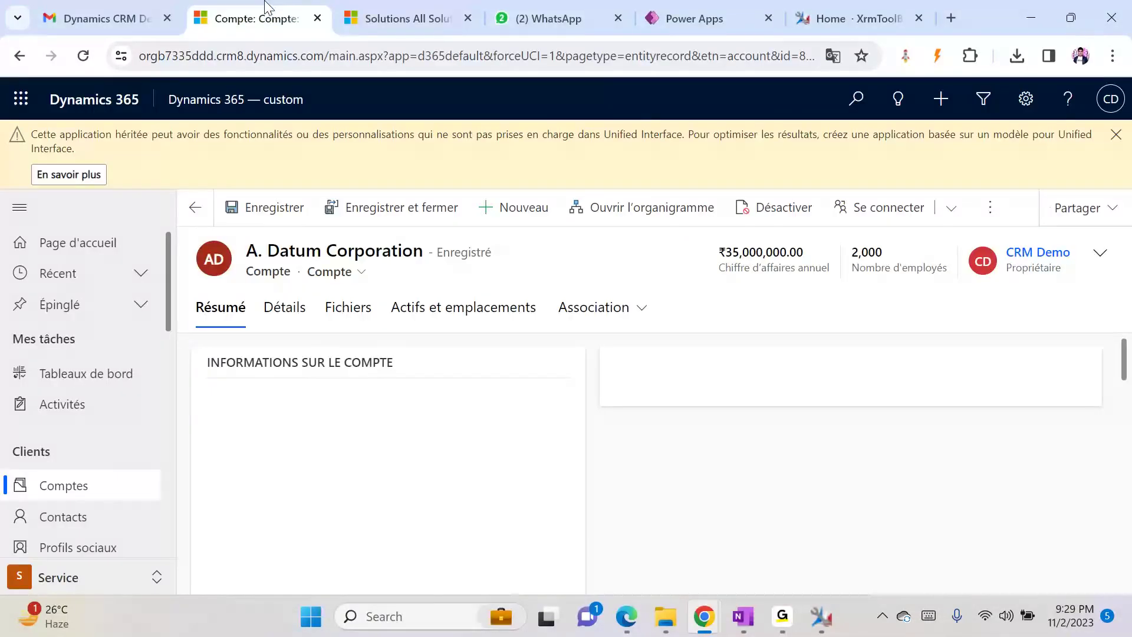
# - Copy the account's sign-in e-mail address from the Dynamics profile card
pyautogui.click(1111, 99)
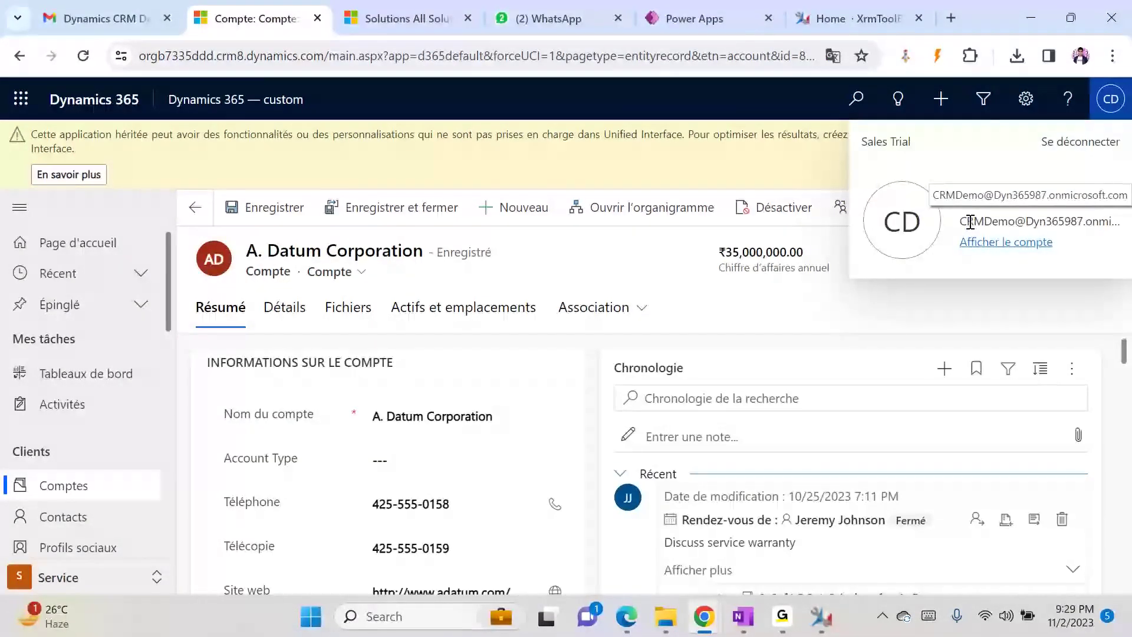
pyautogui.moveTo(967, 220); pyautogui.dragTo(1130, 226)
pyautogui.hotkey('alt', 'Tab')
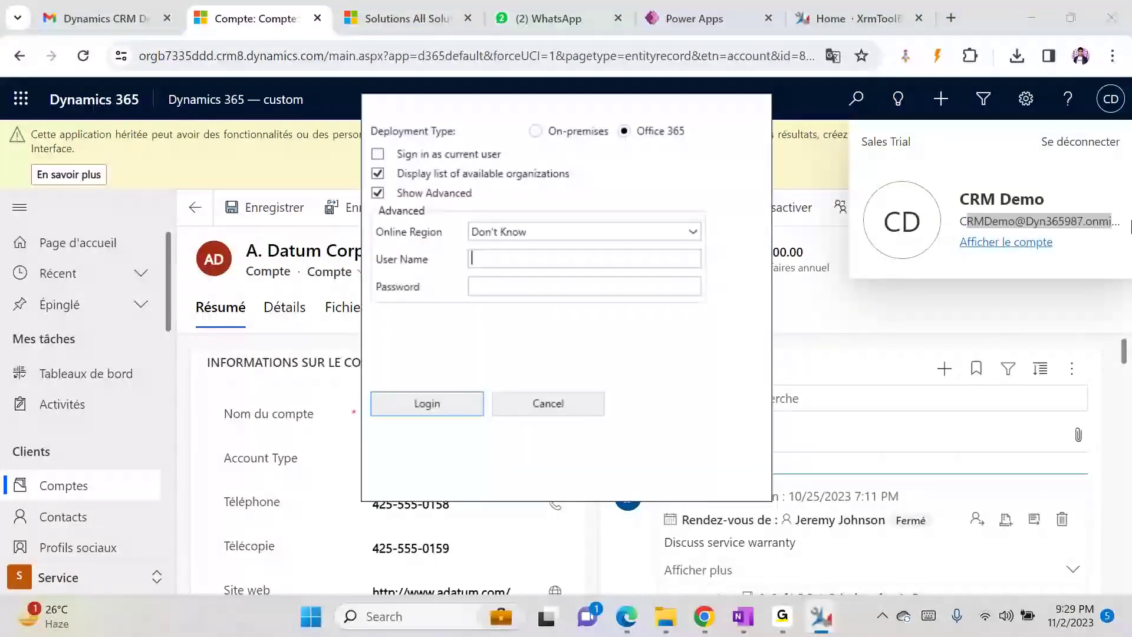
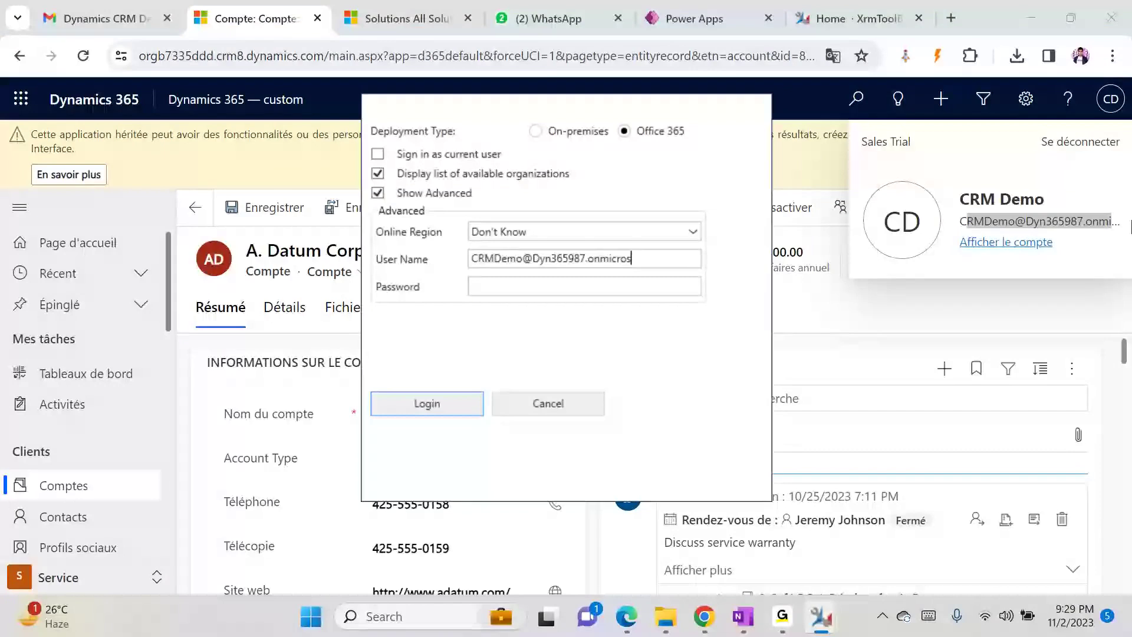
# - Enter the copied e-mail as User Name and the account password, then submit the Office 365 login
pyautogui.hotkey('ctrl', 'v')
pyautogui.press('Tab')
pyautogui.write('**********')
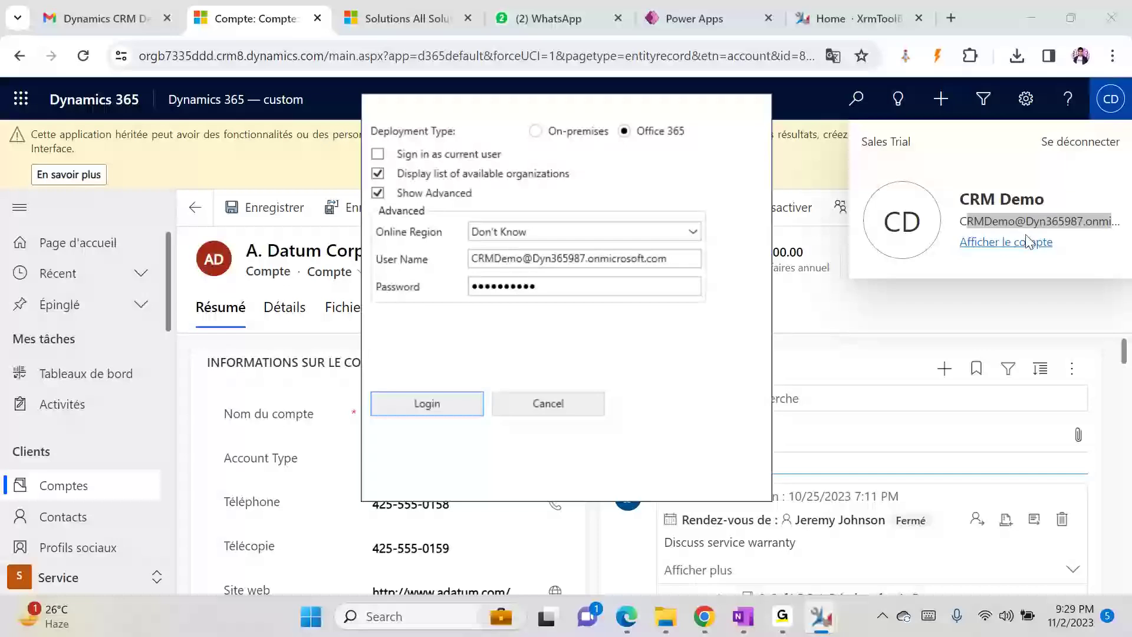
pyautogui.click(443, 406)
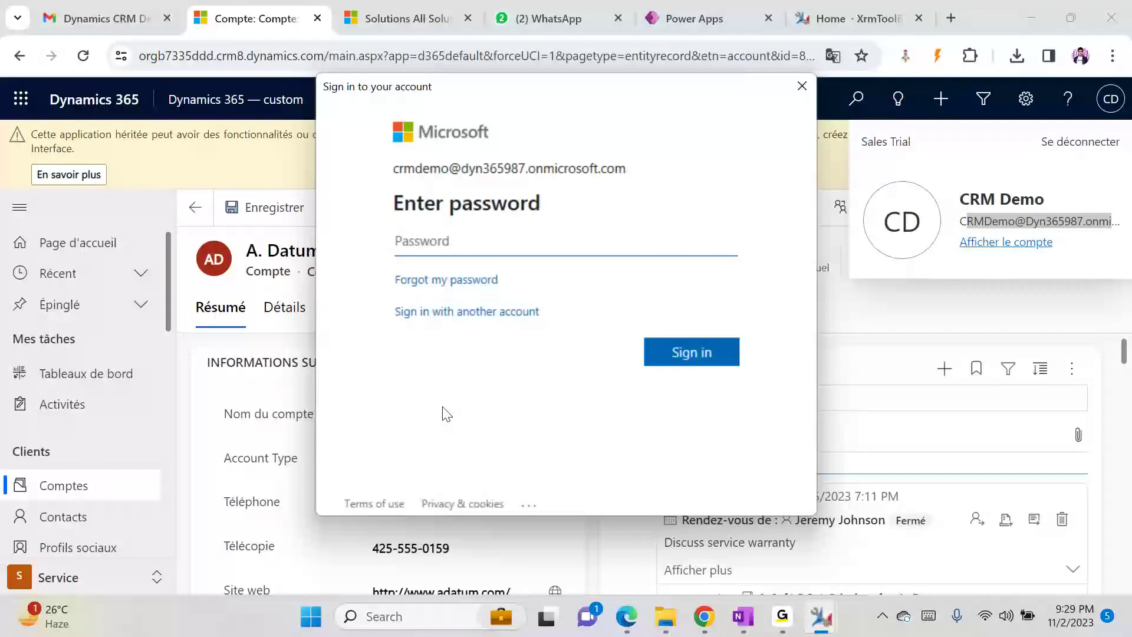
# - Sign in with the account password and save the validated connection as Trail-Nov
pyautogui.write('**********')
pyautogui.press('Return')
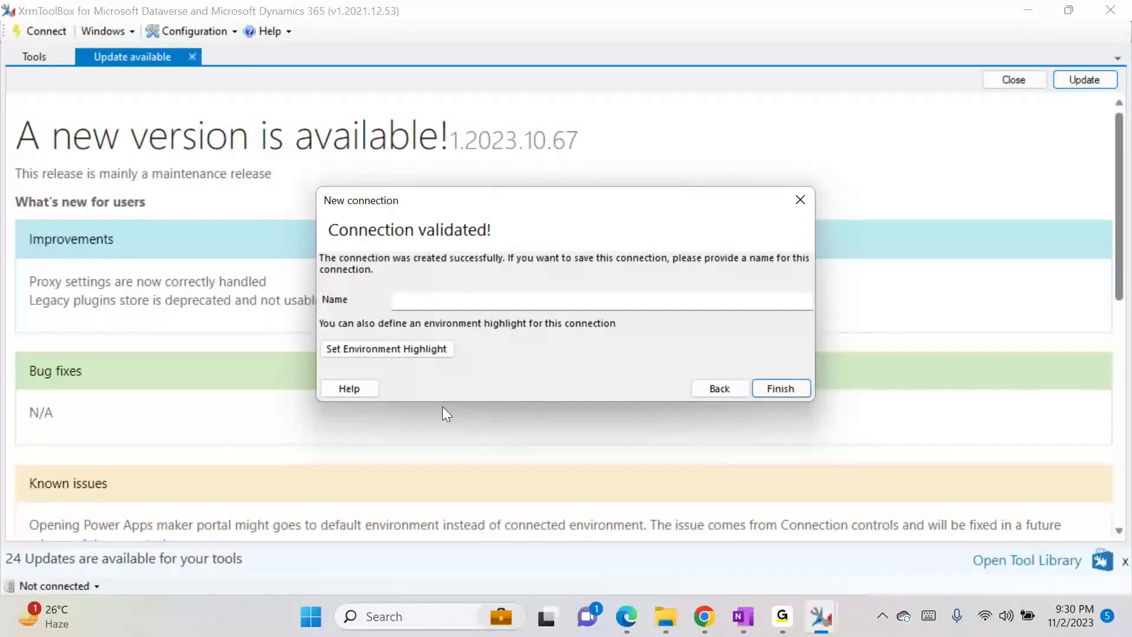
pyautogui.click(431, 298)
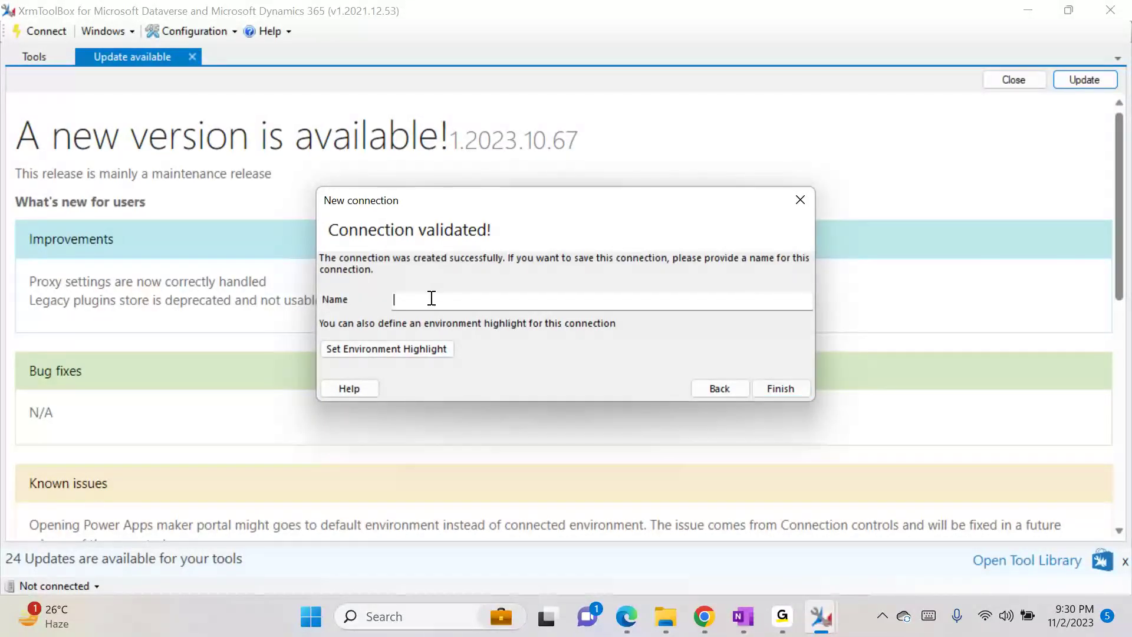
pyautogui.write('Tra')
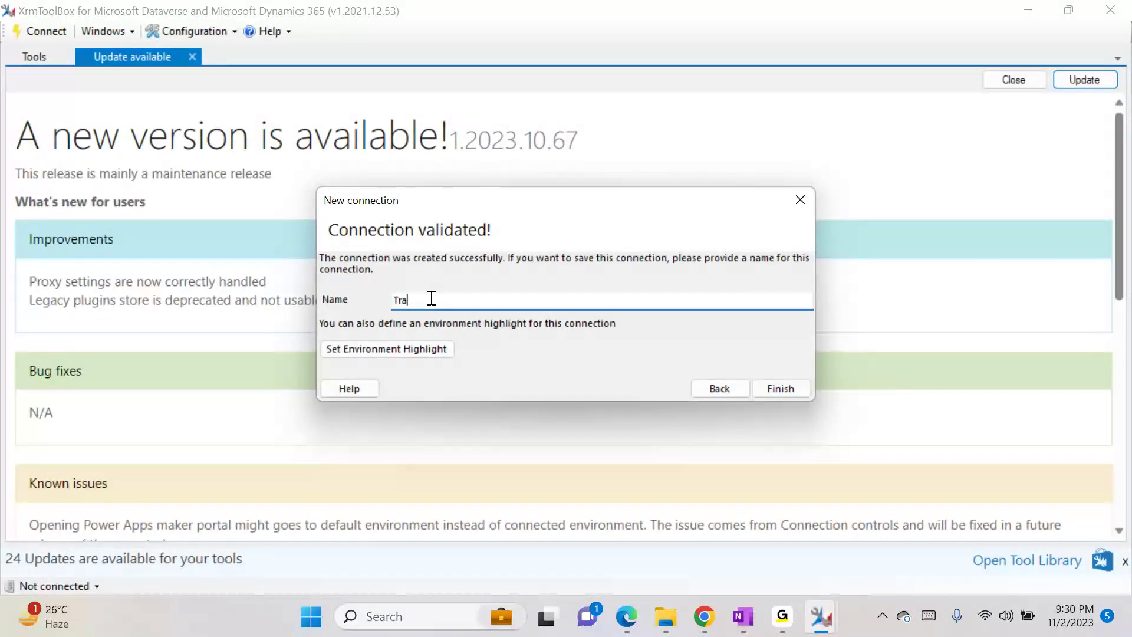
pyautogui.write('il-Nov')
pyautogui.click(769, 391)
pyautogui.click(646, 370)
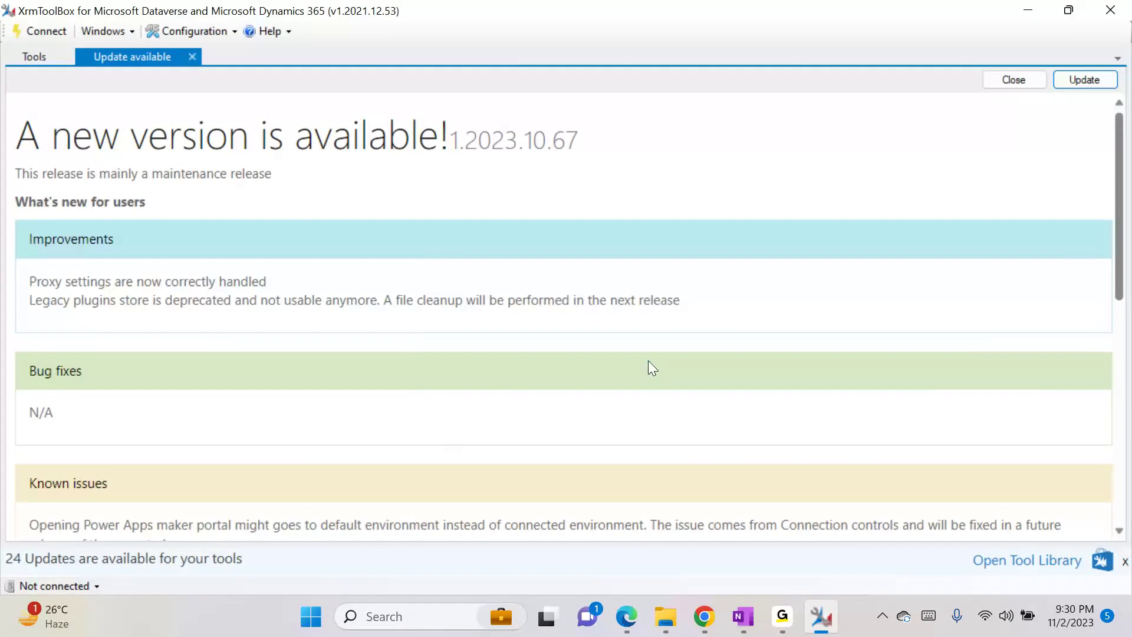
# - Connect XrmToolBox to the Sales Trial organization using the Trail-Nov connection
pyautogui.click(73, 587)
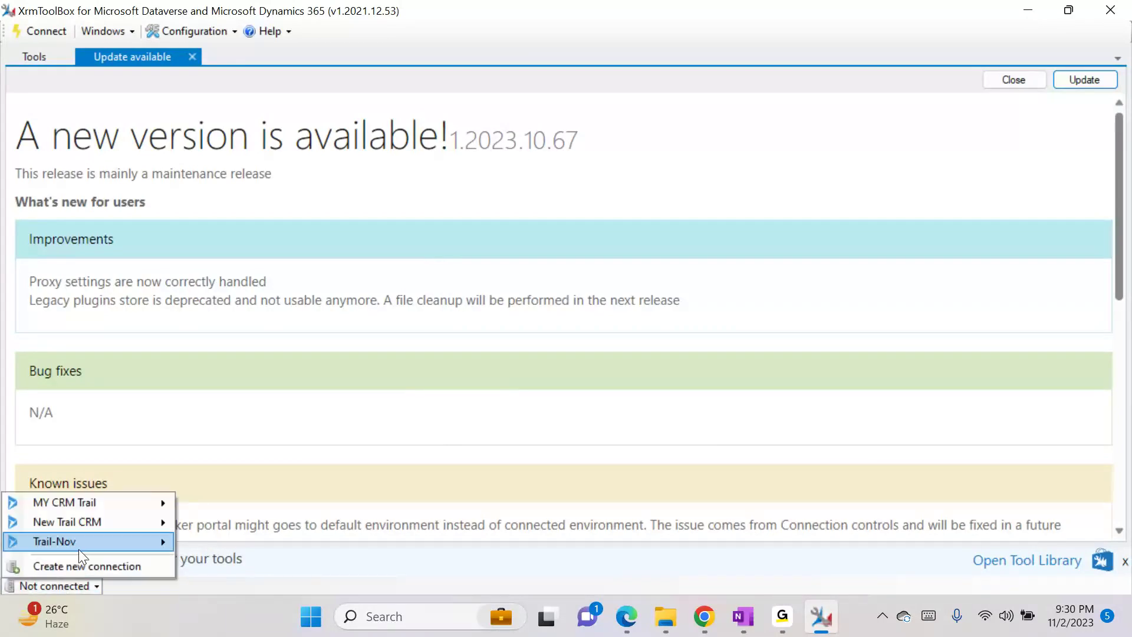
pyautogui.click(192, 538)
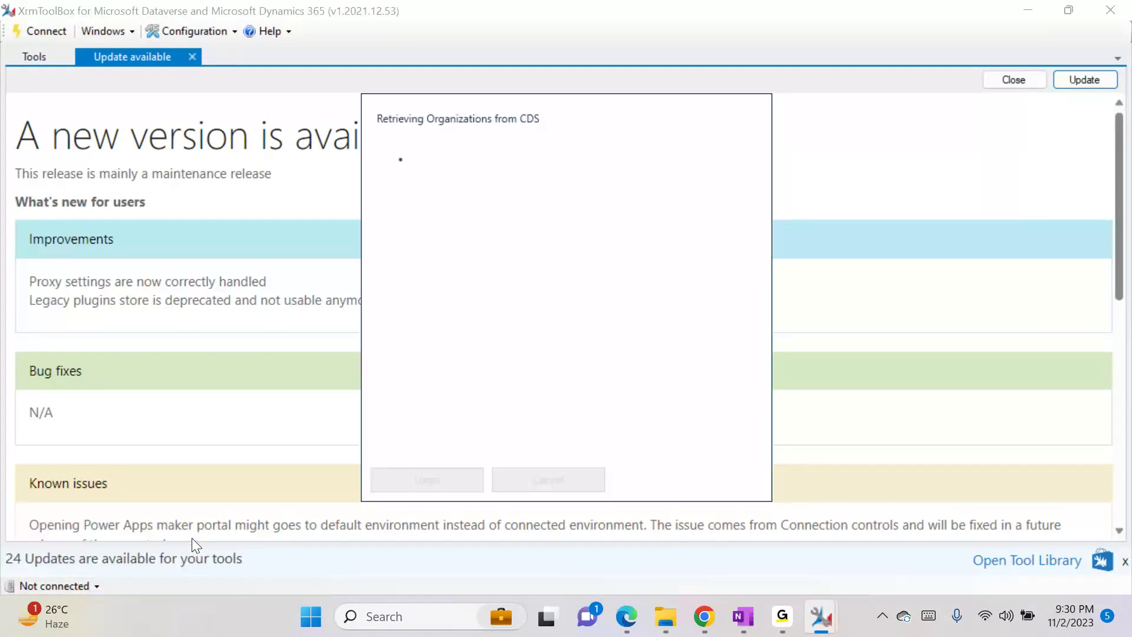
pyautogui.click(38, 59)
# - Type 'tra' into the Tools filter to narrow the list toward Easy Translator
pyautogui.write('tr')
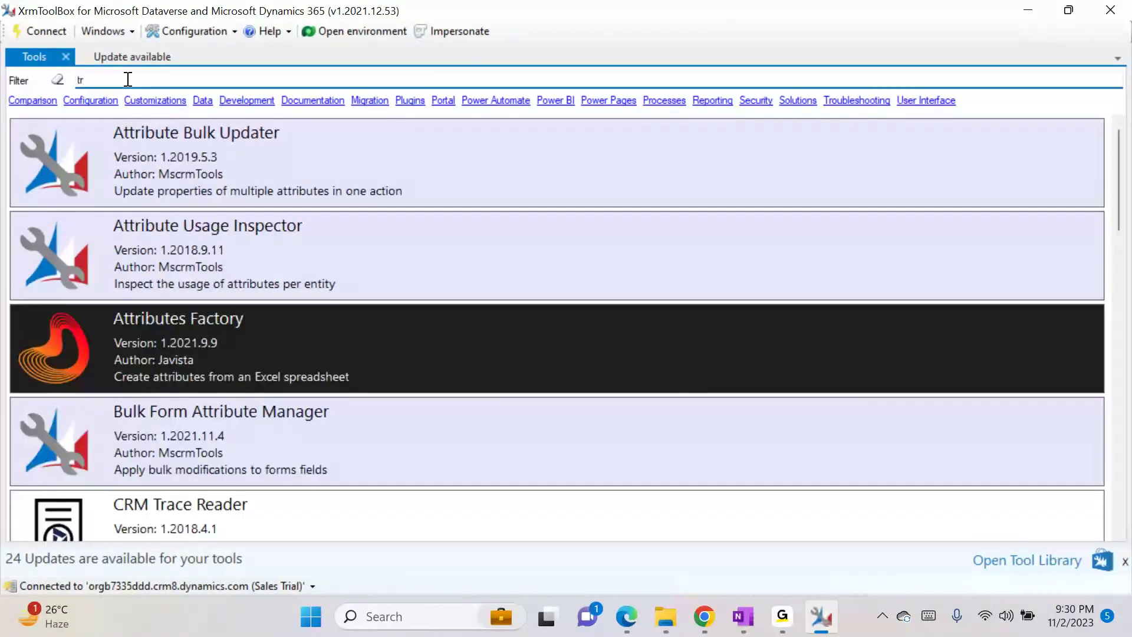
pyautogui.write('a')
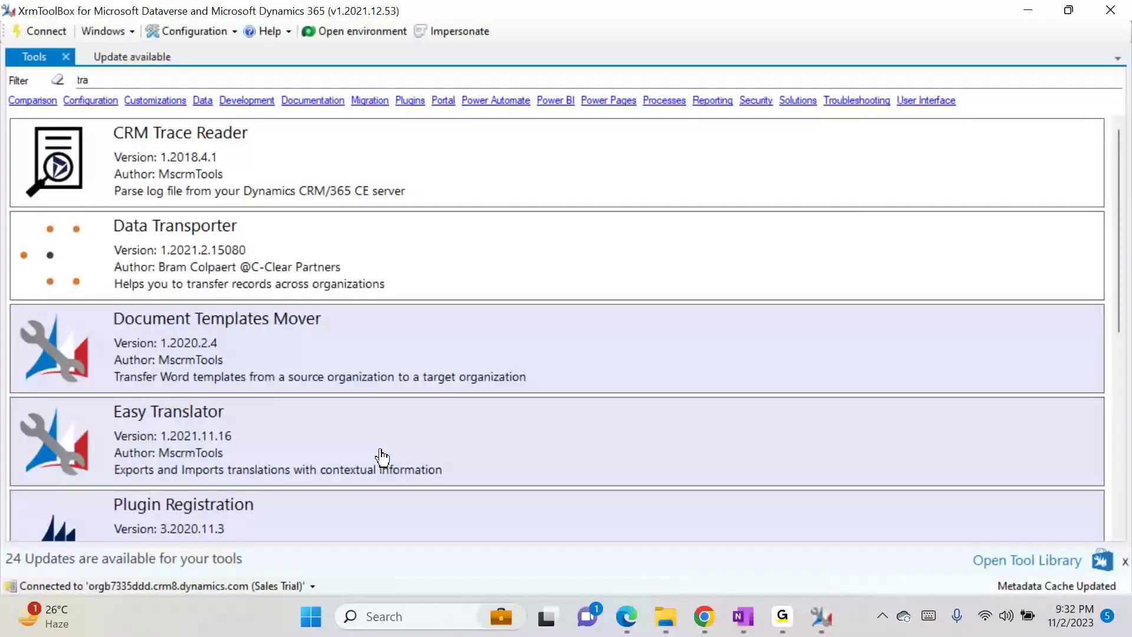
# - Open Easy Translator, load entities from the Translations solution, and check Account
pyautogui.click(381, 451)
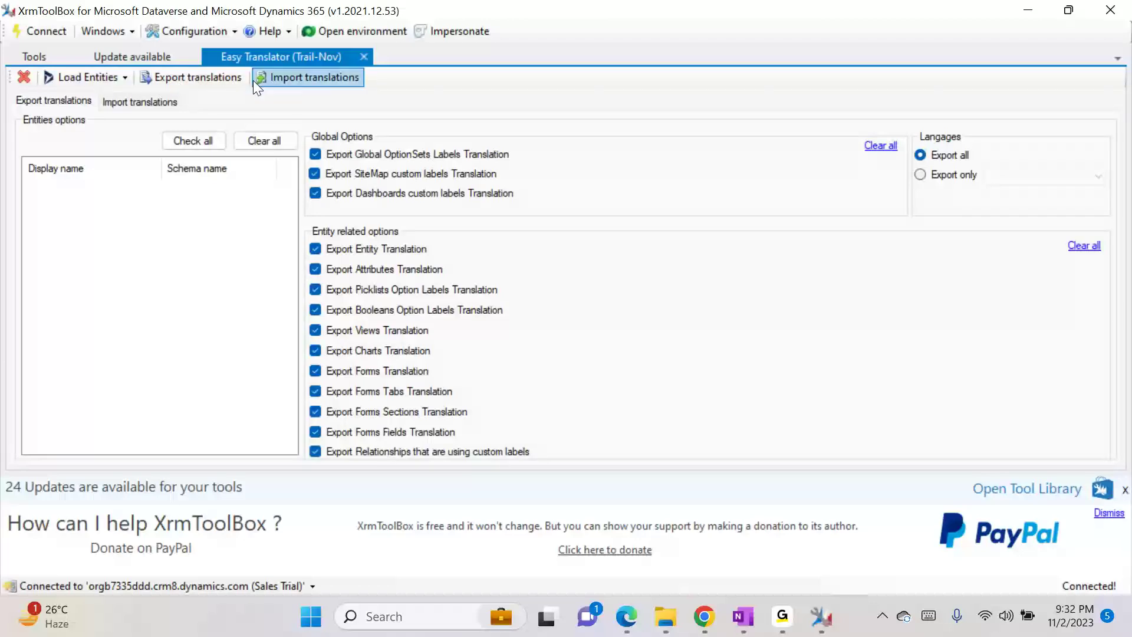
pyautogui.click(125, 80)
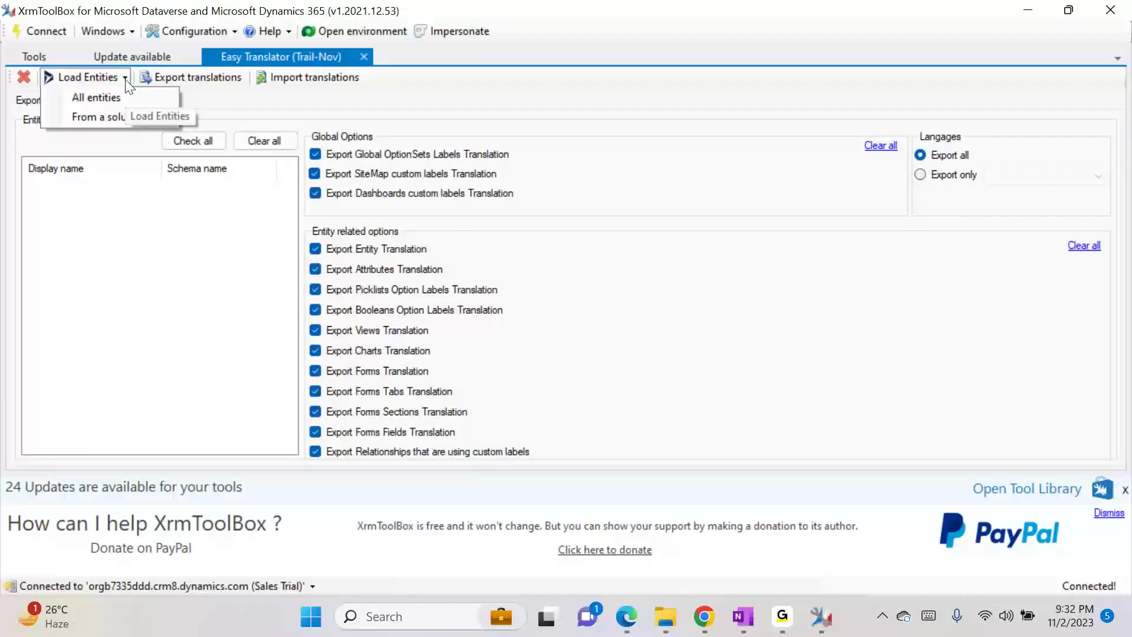
pyautogui.click(115, 117)
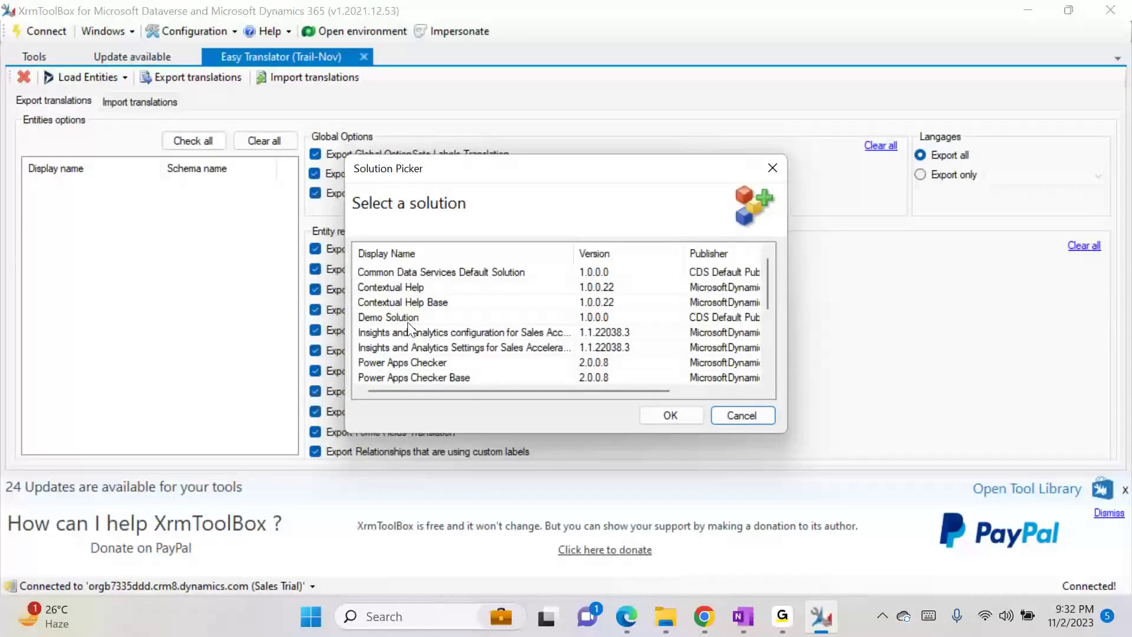
pyautogui.moveTo(769, 298); pyautogui.dragTo(769, 357)
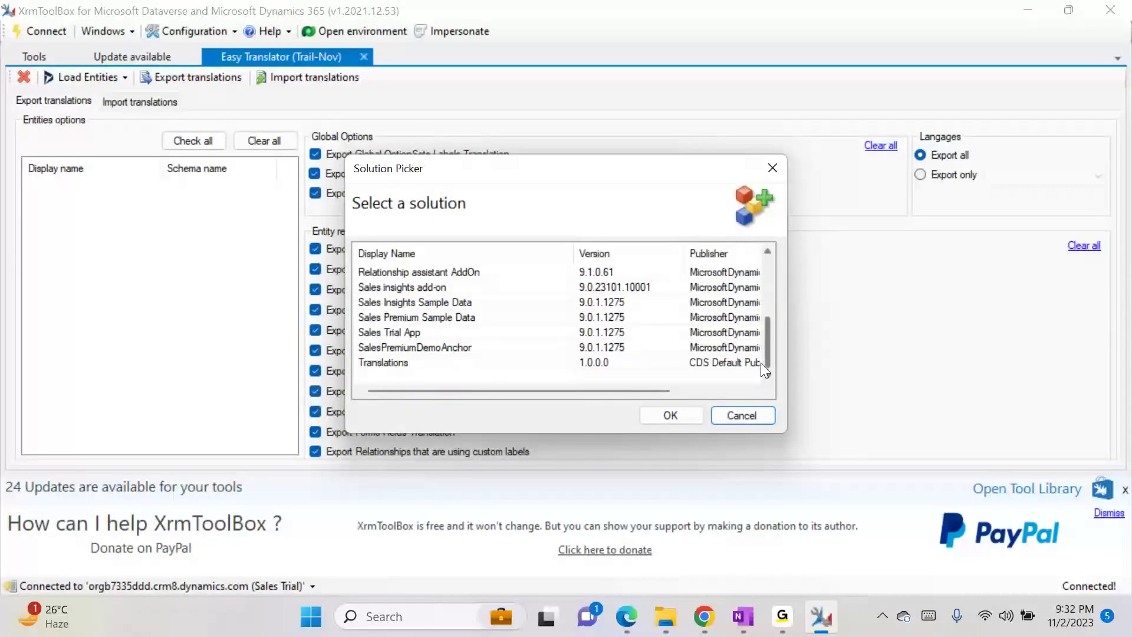
pyautogui.click(545, 361)
pyautogui.click(670, 414)
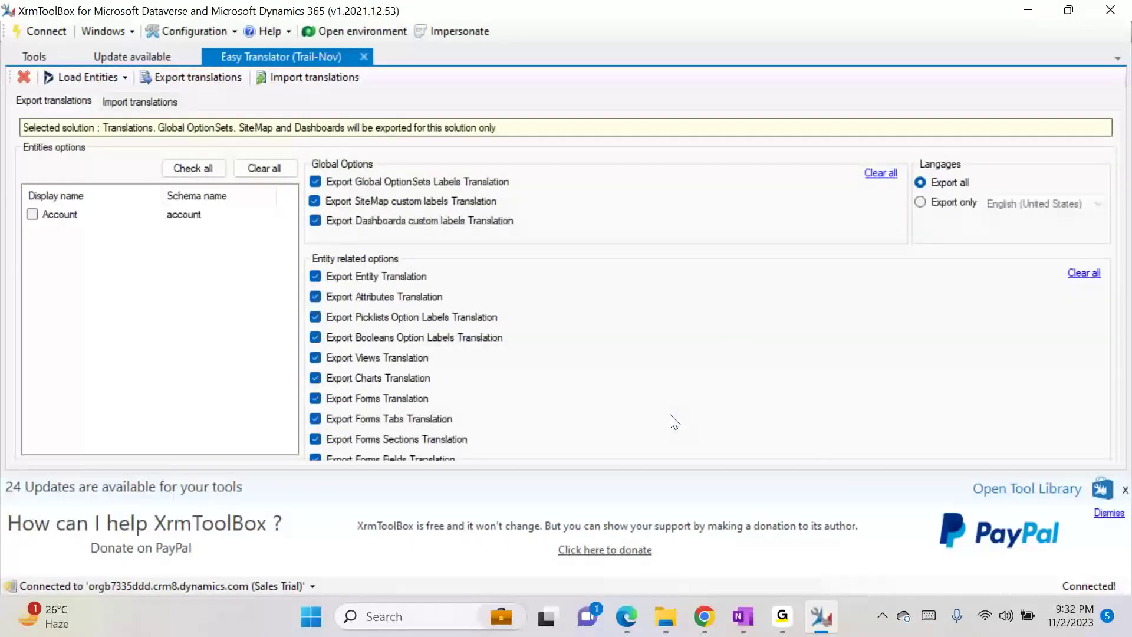
pyautogui.click(31, 215)
# - Clear all export options except Export Attributes Translation
pyautogui.click(316, 221)
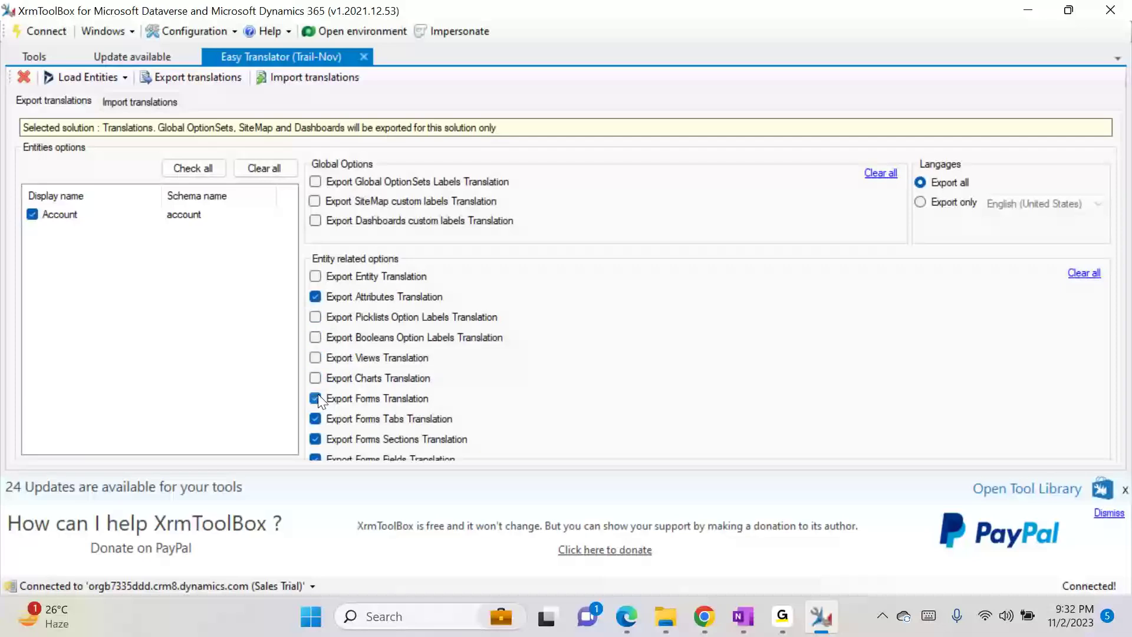
pyautogui.click(317, 419)
pyautogui.click(1084, 273)
pyautogui.click(351, 299)
# - Export the translations to Downloads as Account_Translation and open the workbook in Excel
pyautogui.click(217, 76)
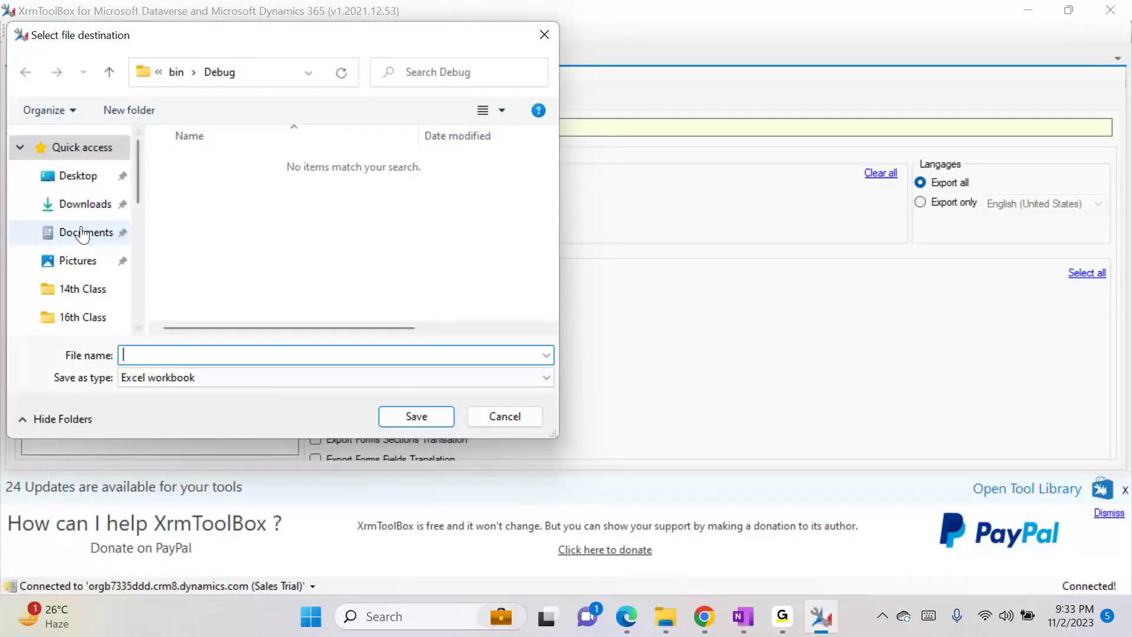
pyautogui.click(84, 206)
pyautogui.click(164, 354)
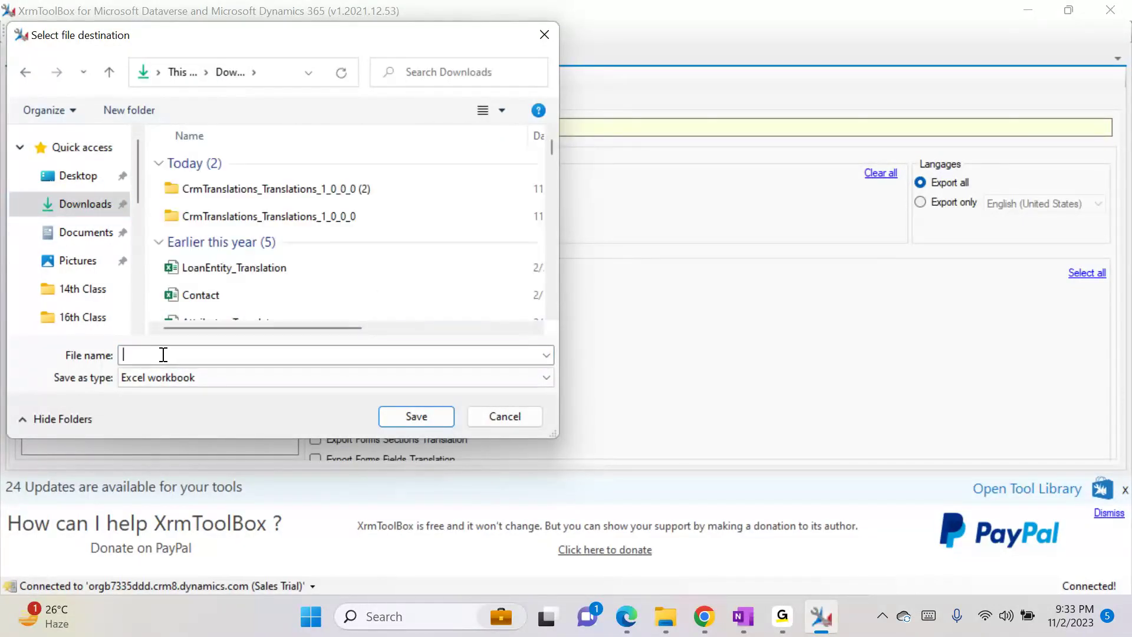
pyautogui.write('Account')
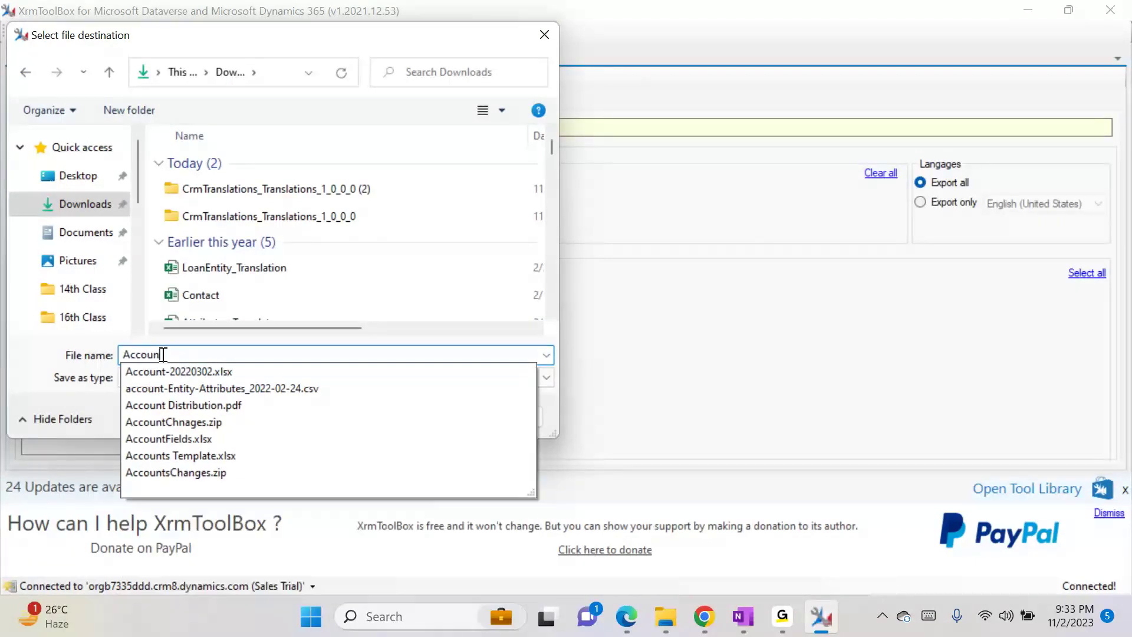
pyautogui.write('_Tra')
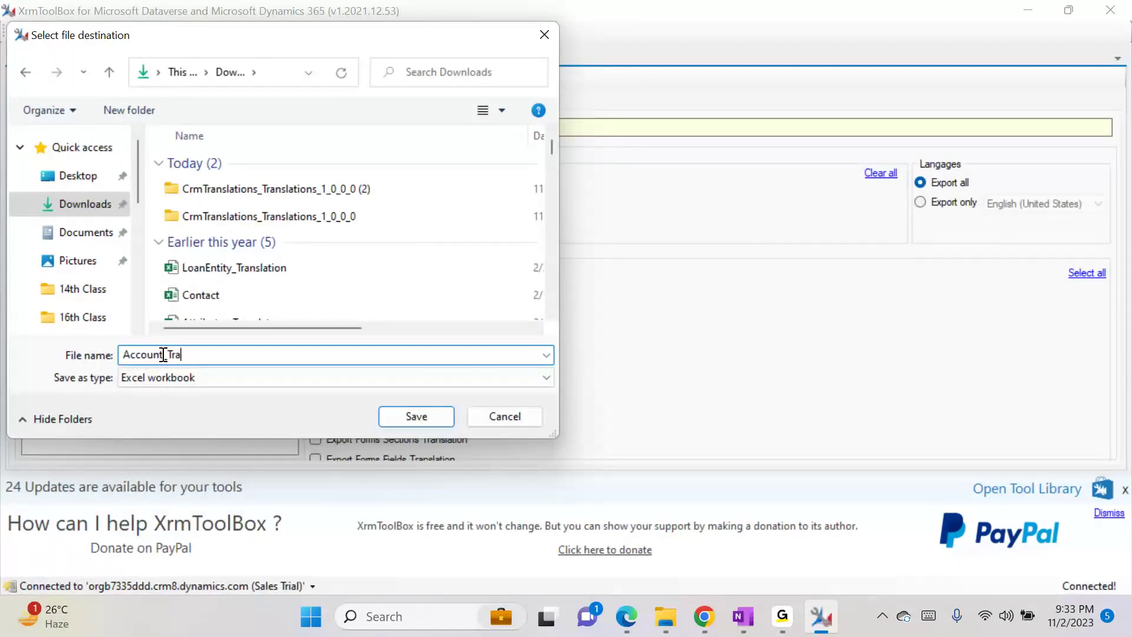
pyautogui.write('nslation')
pyautogui.press('Return')
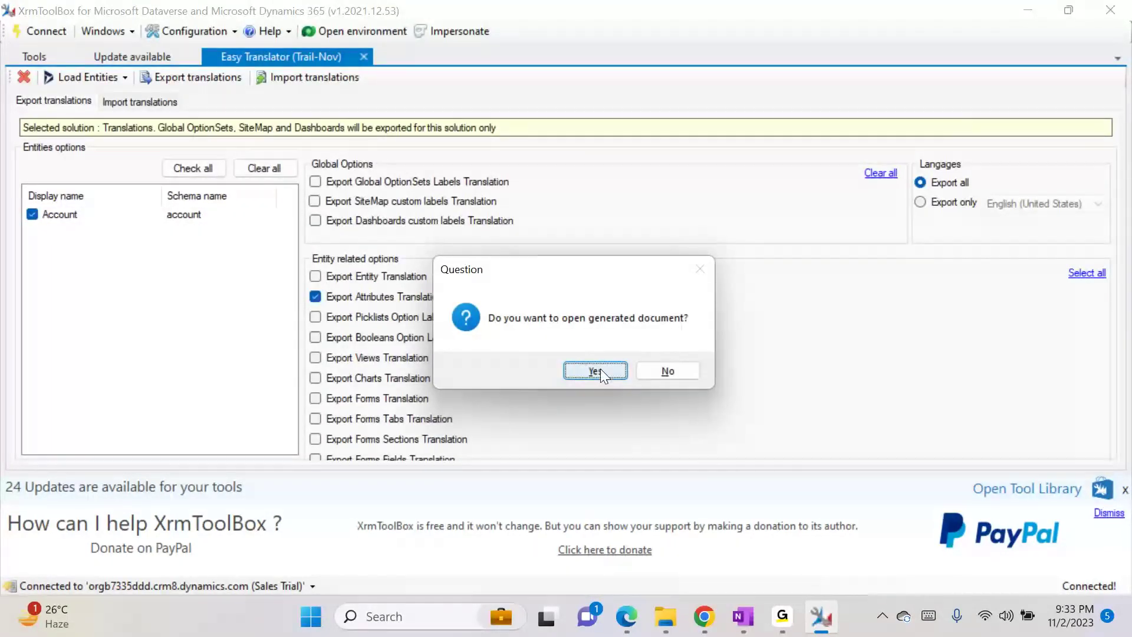
pyautogui.click(595, 370)
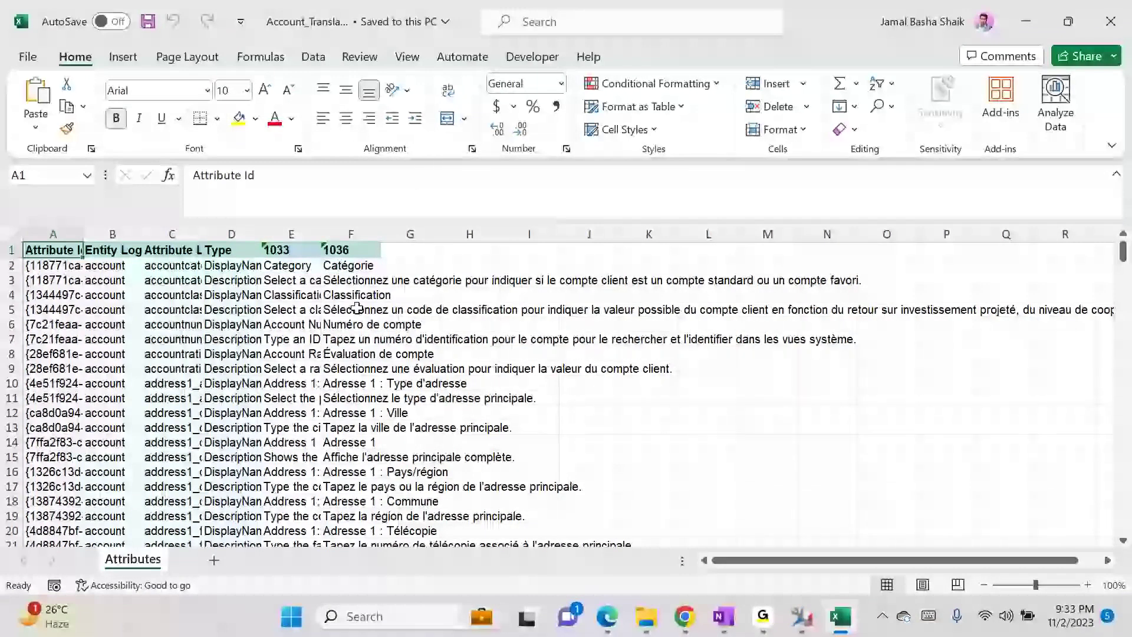
# - Find 'Account type' in column E, select its empty French cell F124, then switch to the browser
pyautogui.click(298, 228)
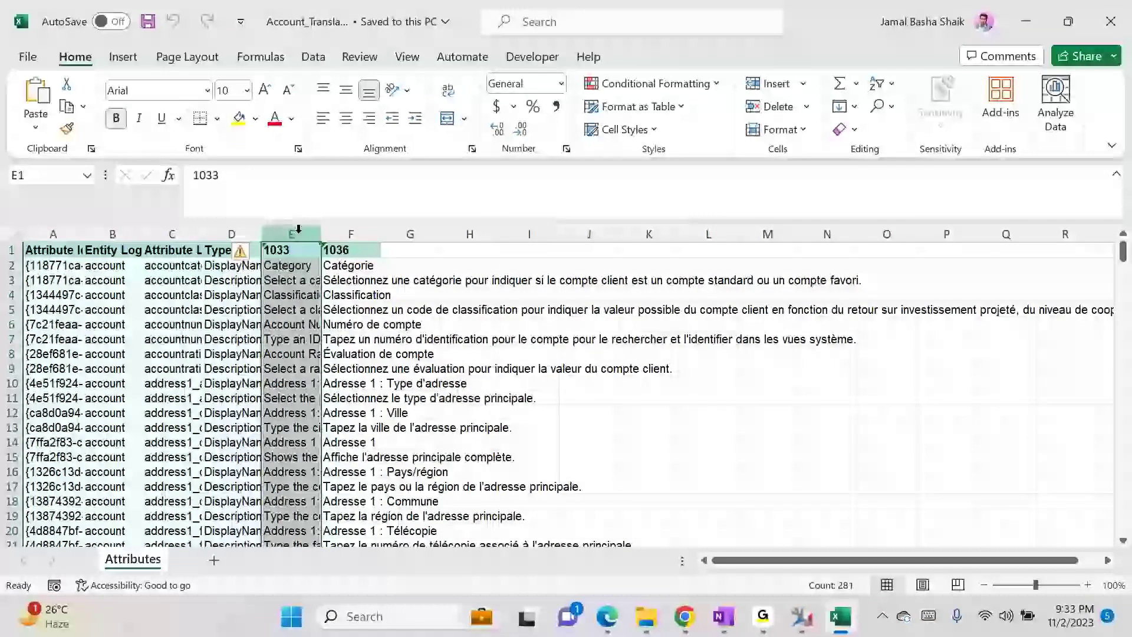
pyautogui.hotkey('ctrl', 'f')
pyautogui.write('Accou')
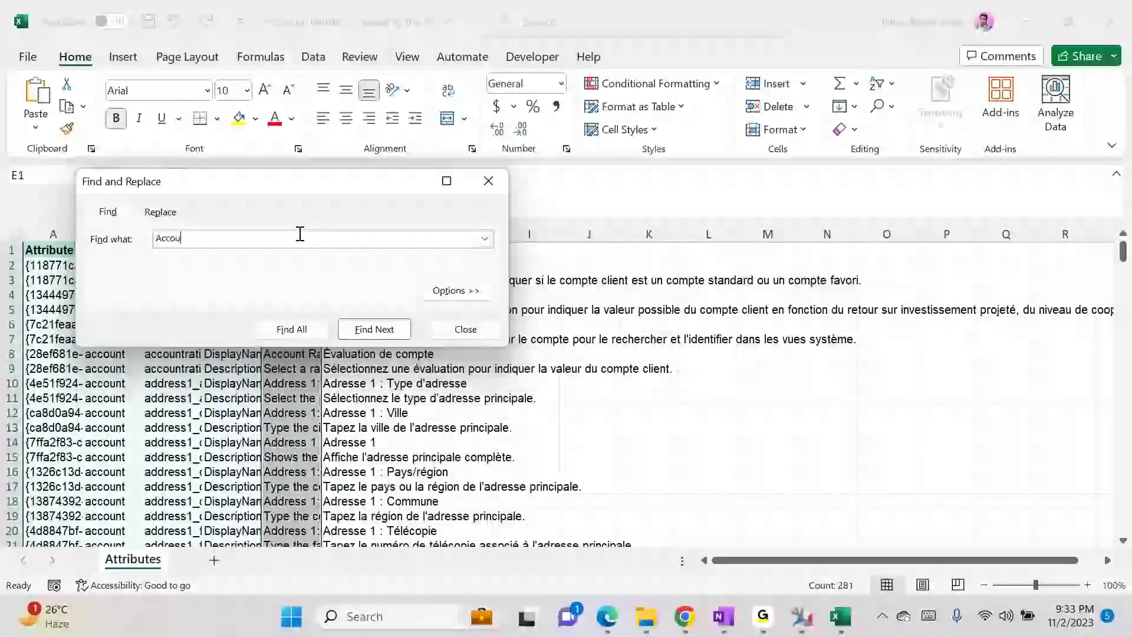
pyautogui.write('nt type')
pyautogui.press('Return')
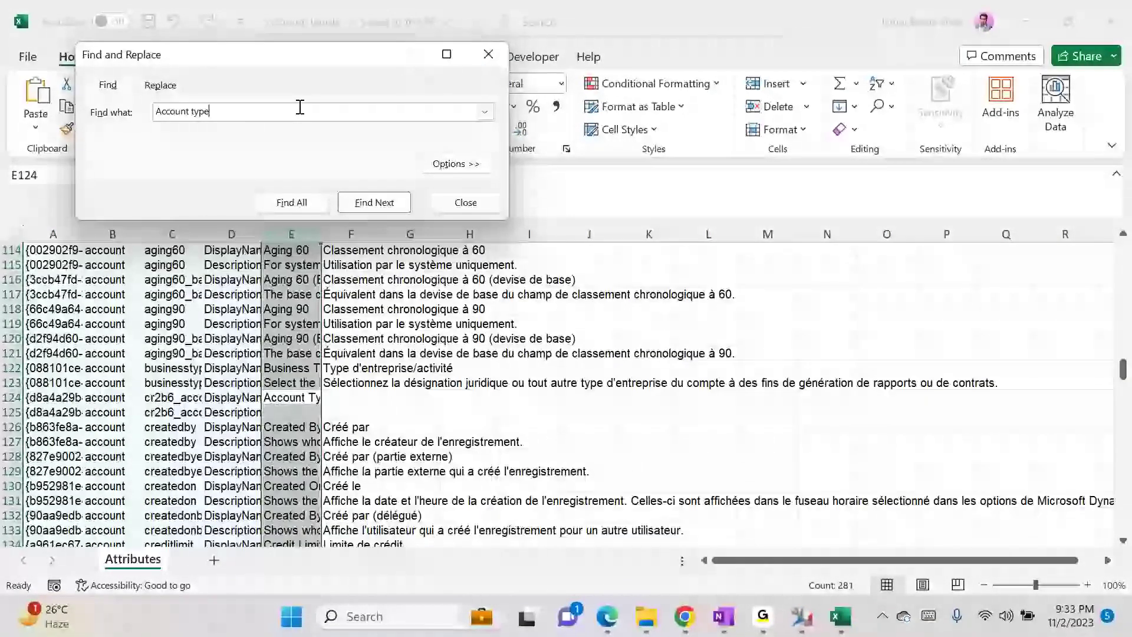
pyautogui.click(358, 403)
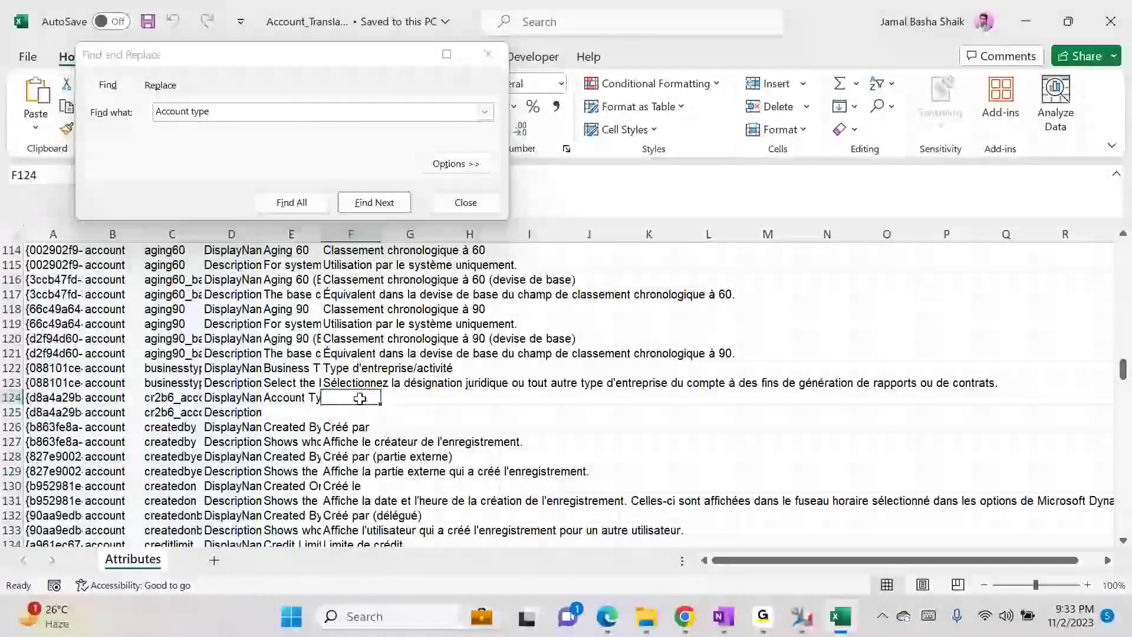
pyautogui.hotkey('alt', 'Tab')
pyautogui.press('Tab')
pyautogui.press('Tab')
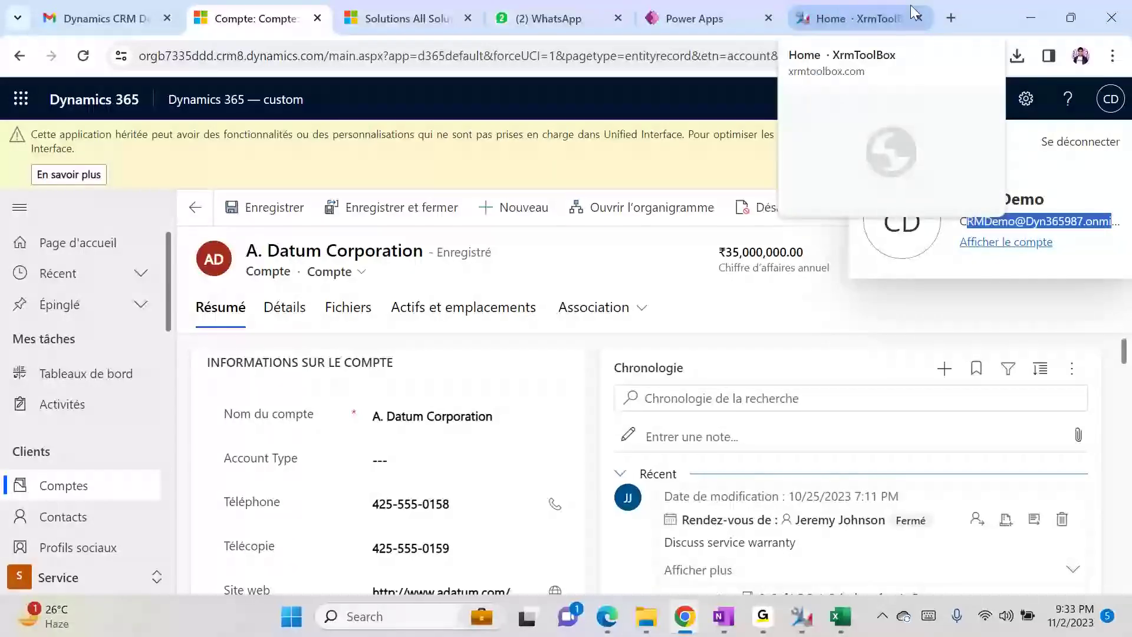
# - Translate 'Account type' from English to French with Google Translate
pyautogui.click(873, 13)
pyautogui.click(707, 49)
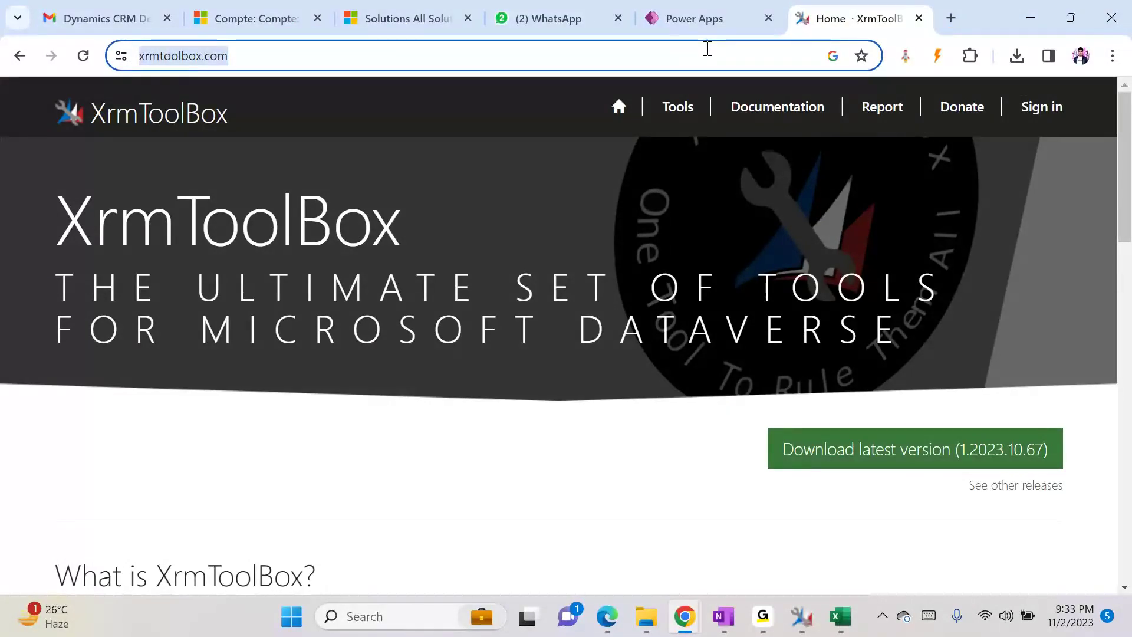
pyautogui.write('en')
pyautogui.press('Down')
pyautogui.press('Down')
pyautogui.press('Down')
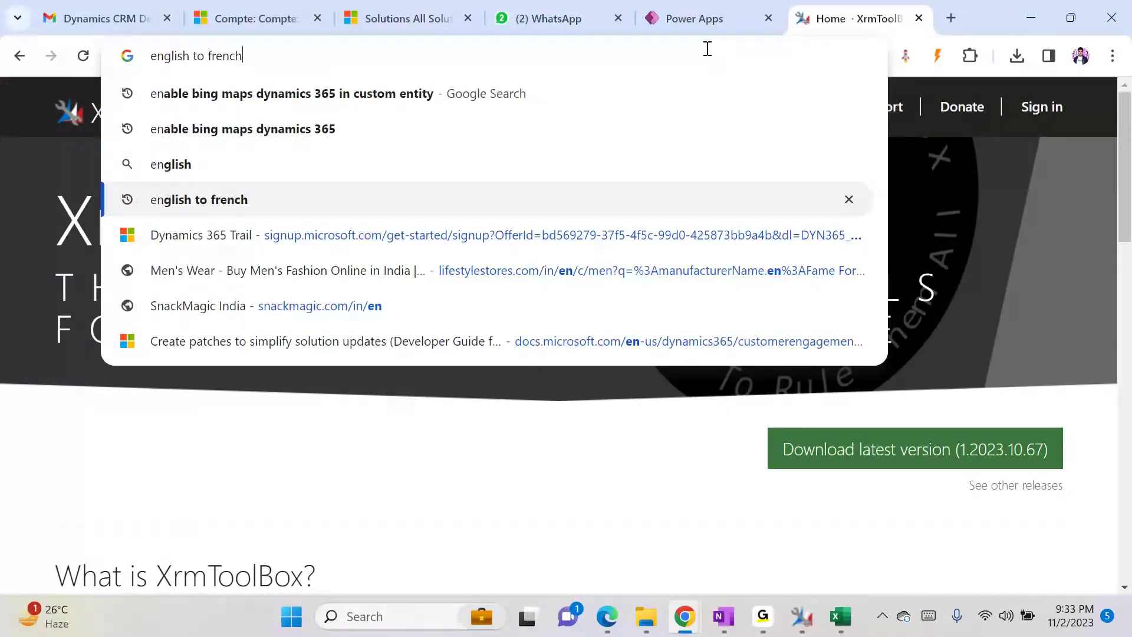
pyautogui.press('Return')
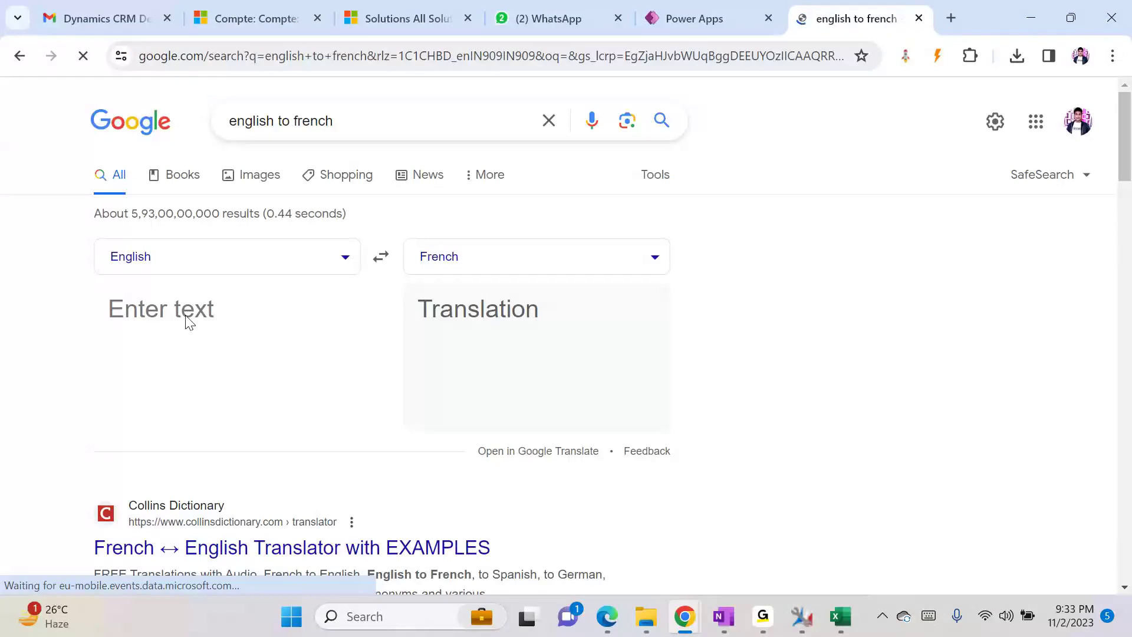
pyautogui.click(183, 313)
pyautogui.write('Accoun')
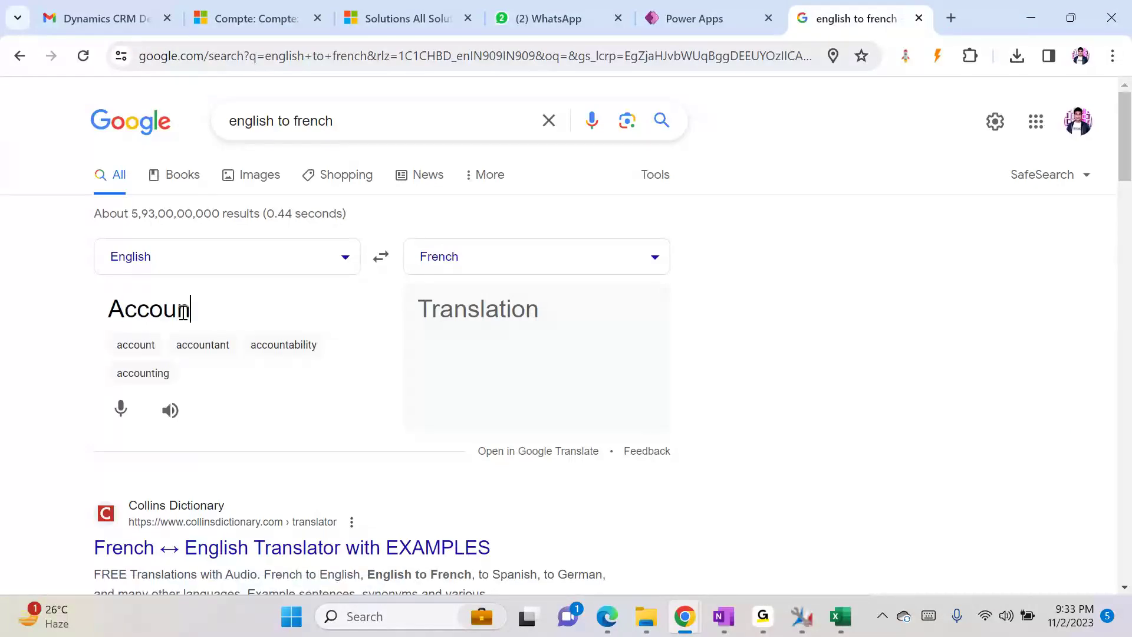
pyautogui.write('t type')
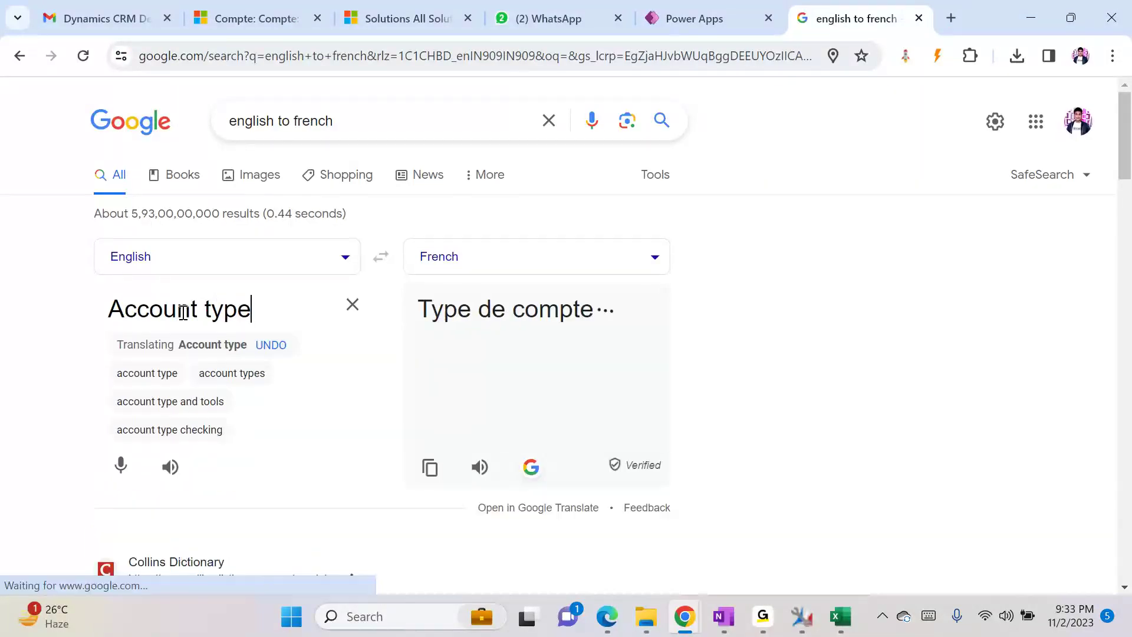
# - Select the French translation 'Type de compte' and return to Excel
pyautogui.doubleClick(435, 314)
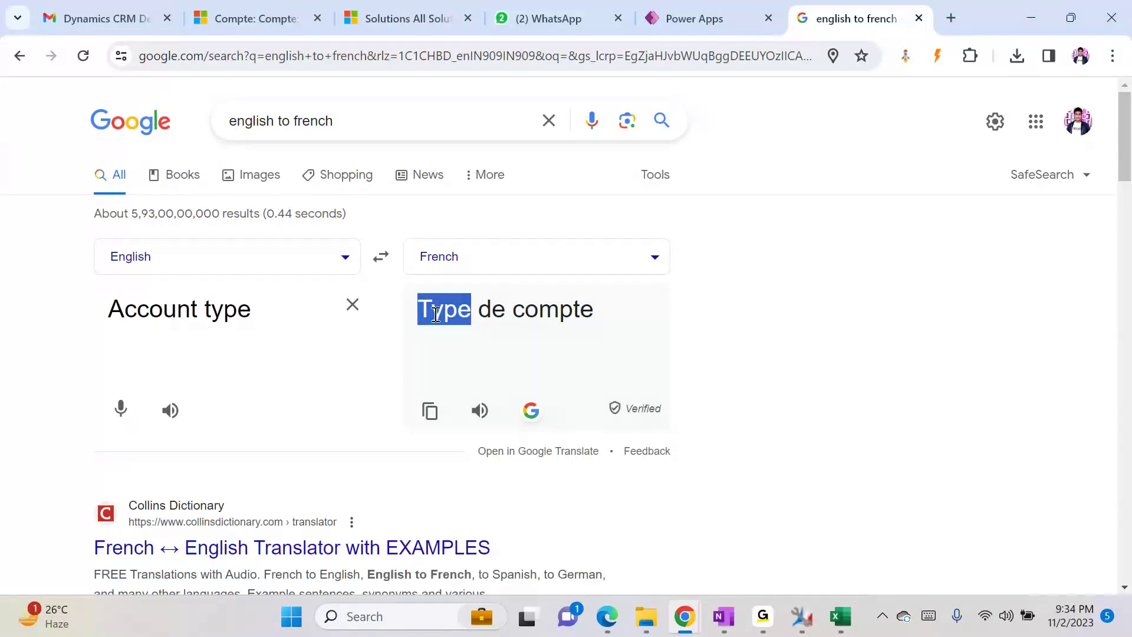
pyautogui.hotkey('ctrl', 'a')
pyautogui.click(435, 315)
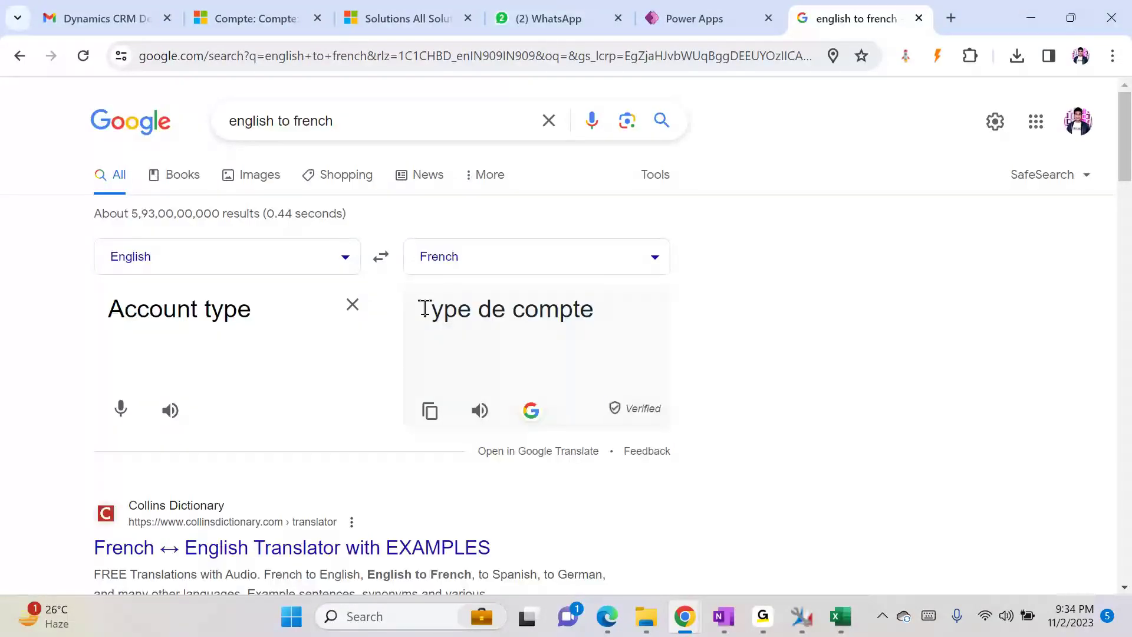
pyautogui.moveTo(420, 309); pyautogui.dragTo(596, 312)
pyautogui.hotkey('ctrl', 'c')
pyautogui.hotkey('alt', 'Tab')
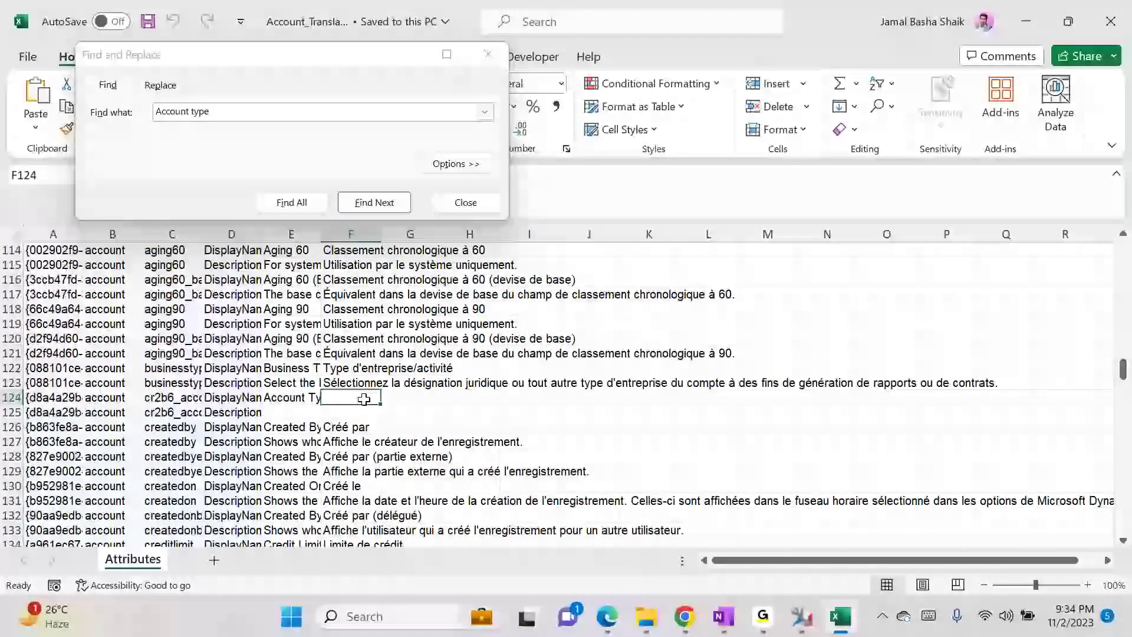
# - Paste 'Type de compte' into cell F124, save the workbook and close Excel
pyautogui.hotkey('ctrl', 'v')
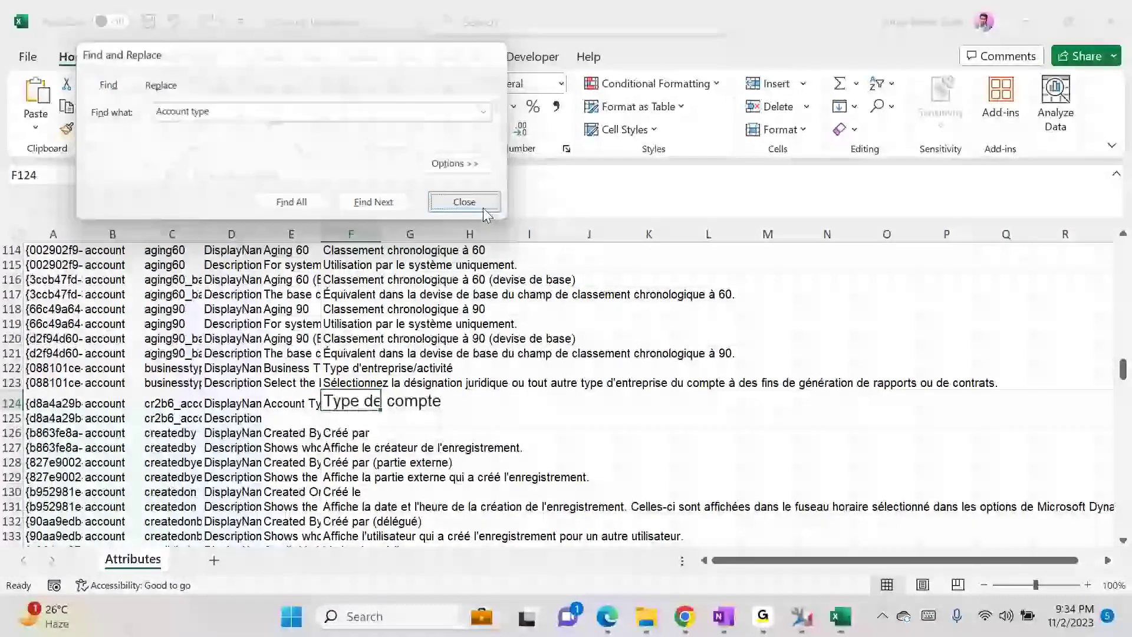
pyautogui.click(466, 202)
pyautogui.hotkey('ctrl', 's')
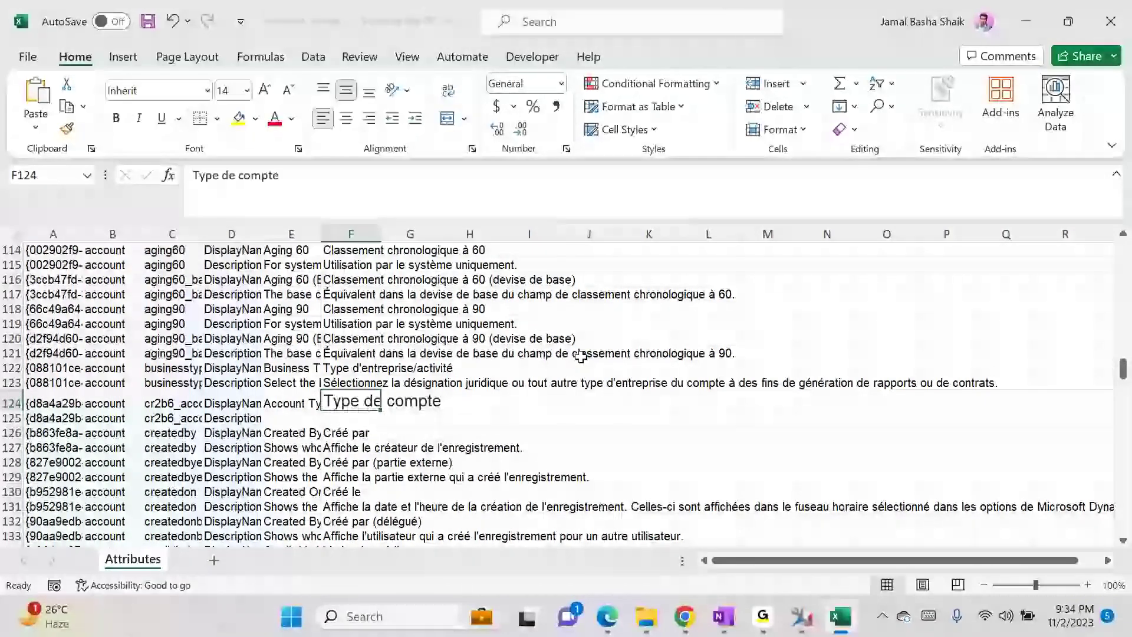
pyautogui.click(1111, 21)
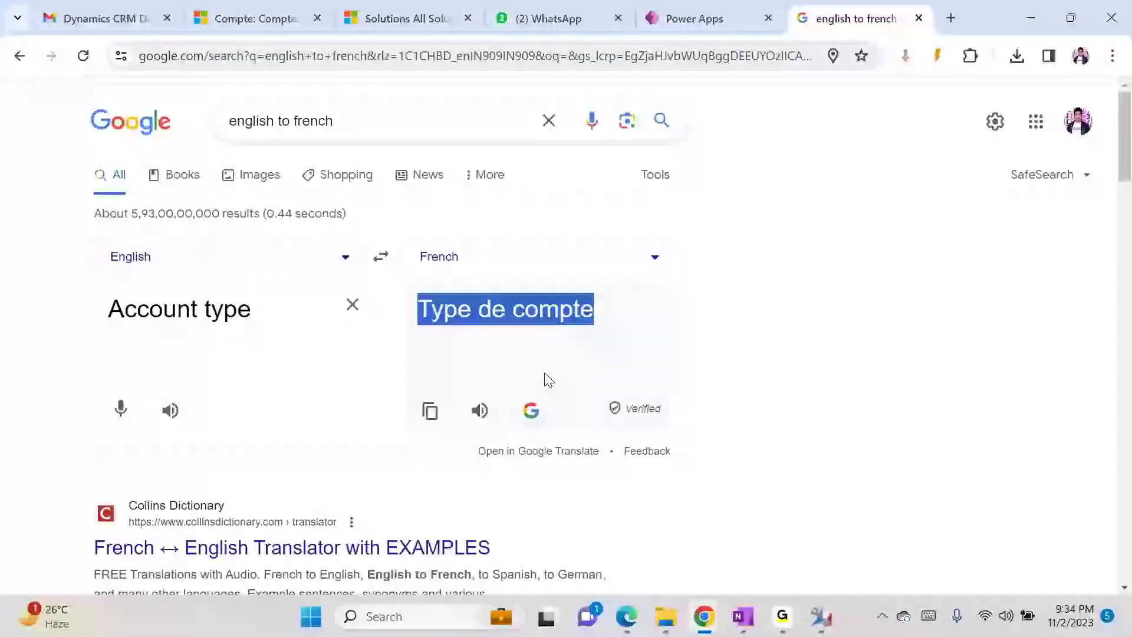
# - Choose Account_Translation.xlsx as the file to import in Easy Translator
pyautogui.click(821, 616)
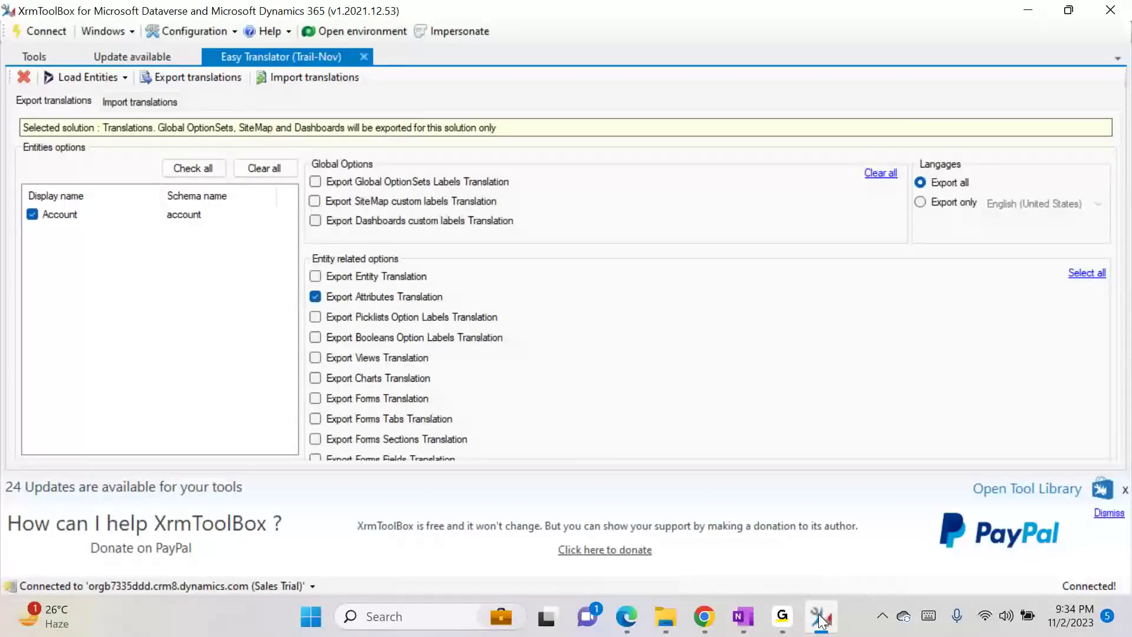
pyautogui.click(128, 102)
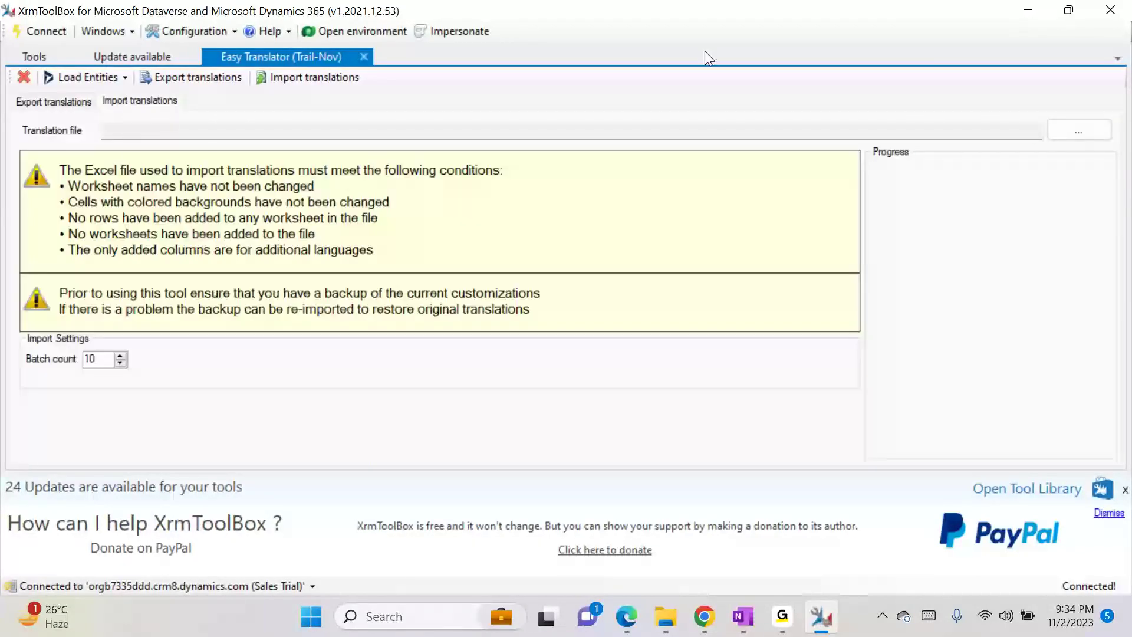
pyautogui.click(1072, 131)
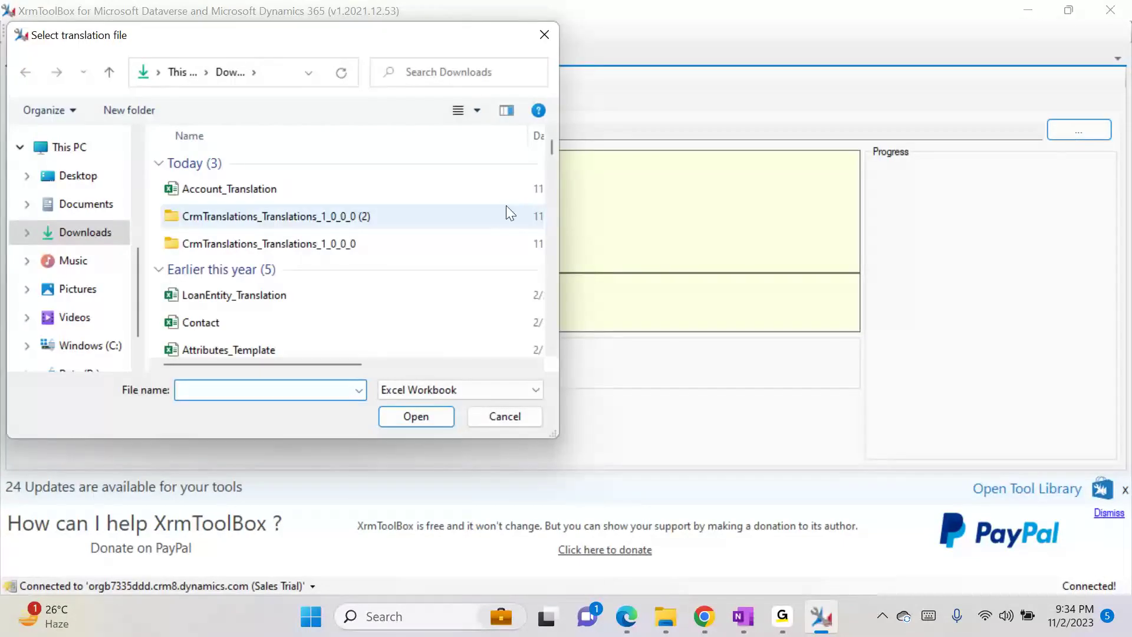
pyautogui.doubleClick(370, 189)
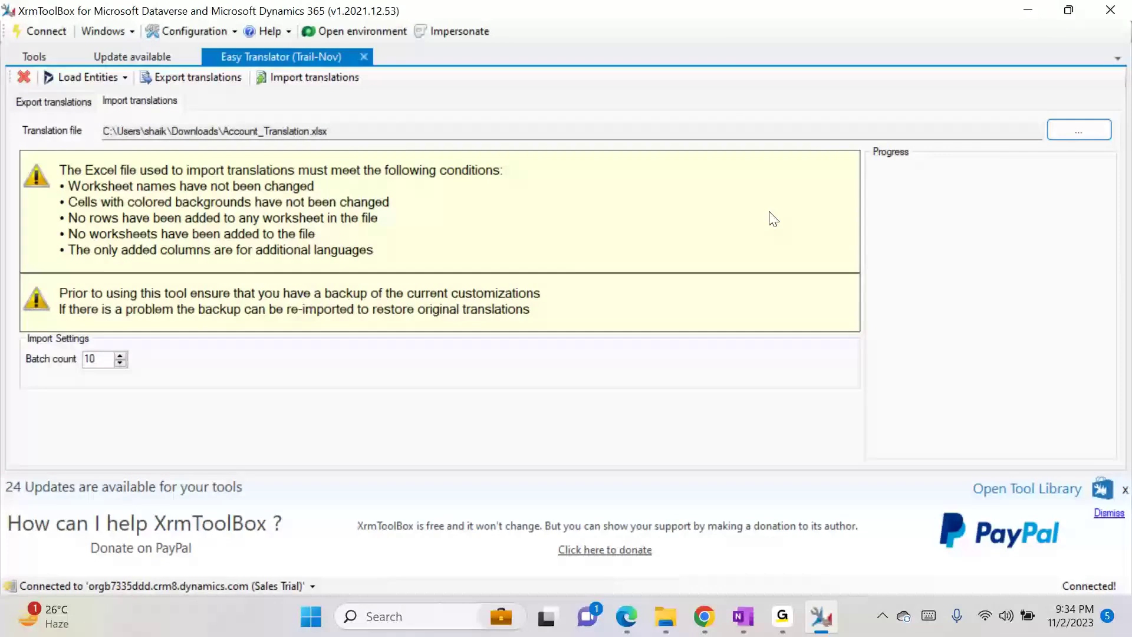
# - Dismiss the update and donation notices, then import the translations with a new log file
pyautogui.click(1125, 491)
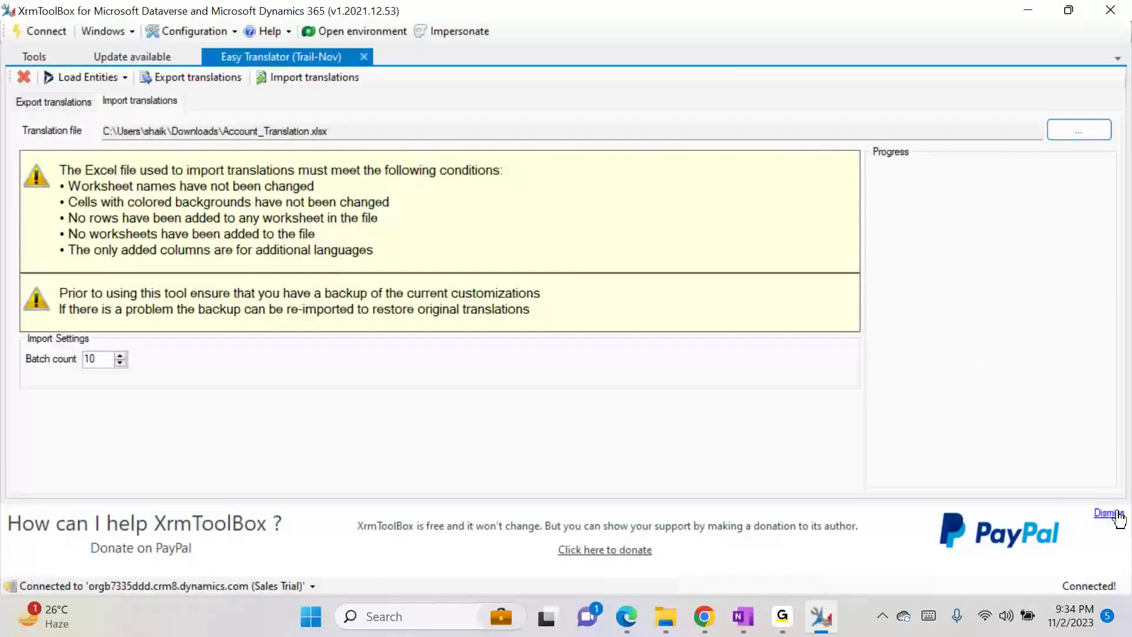
pyautogui.click(1110, 512)
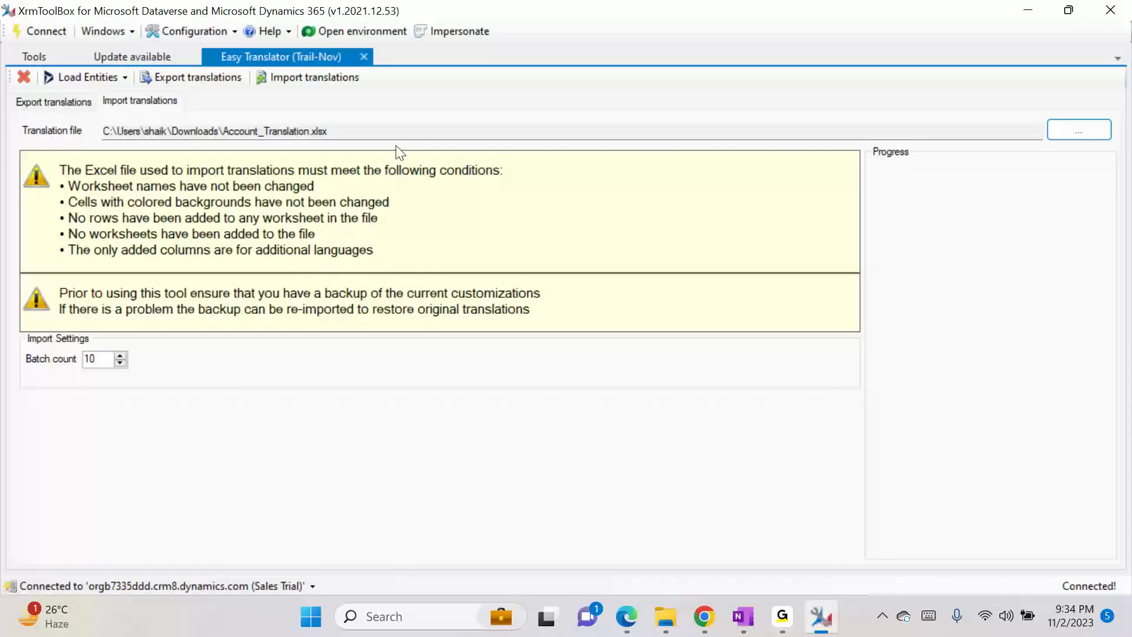
pyautogui.click(322, 75)
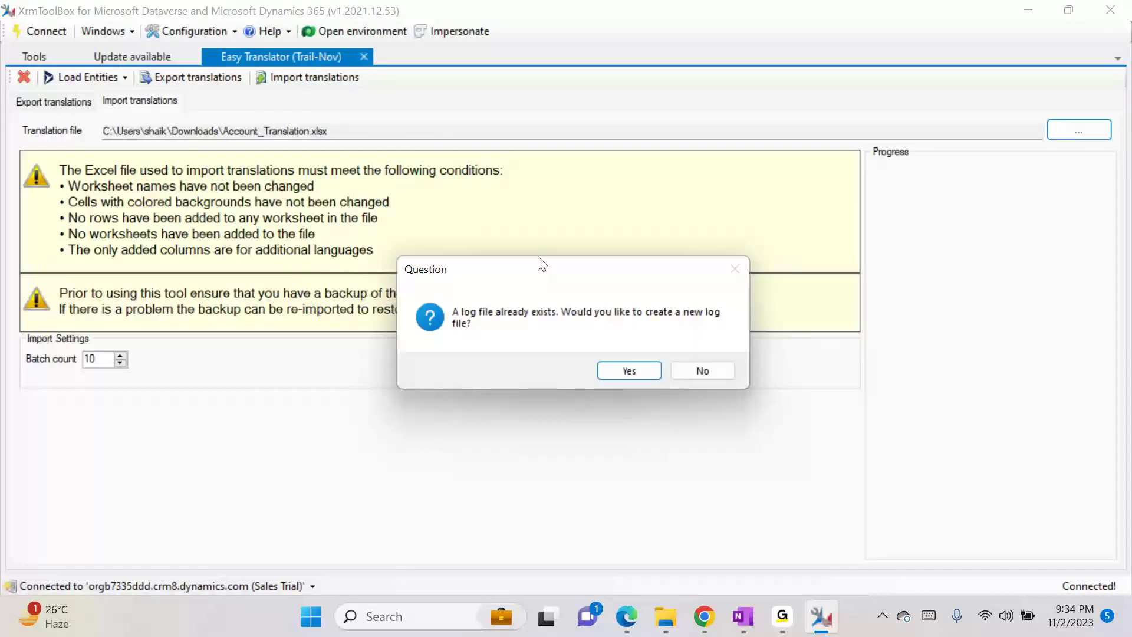
pyautogui.click(635, 367)
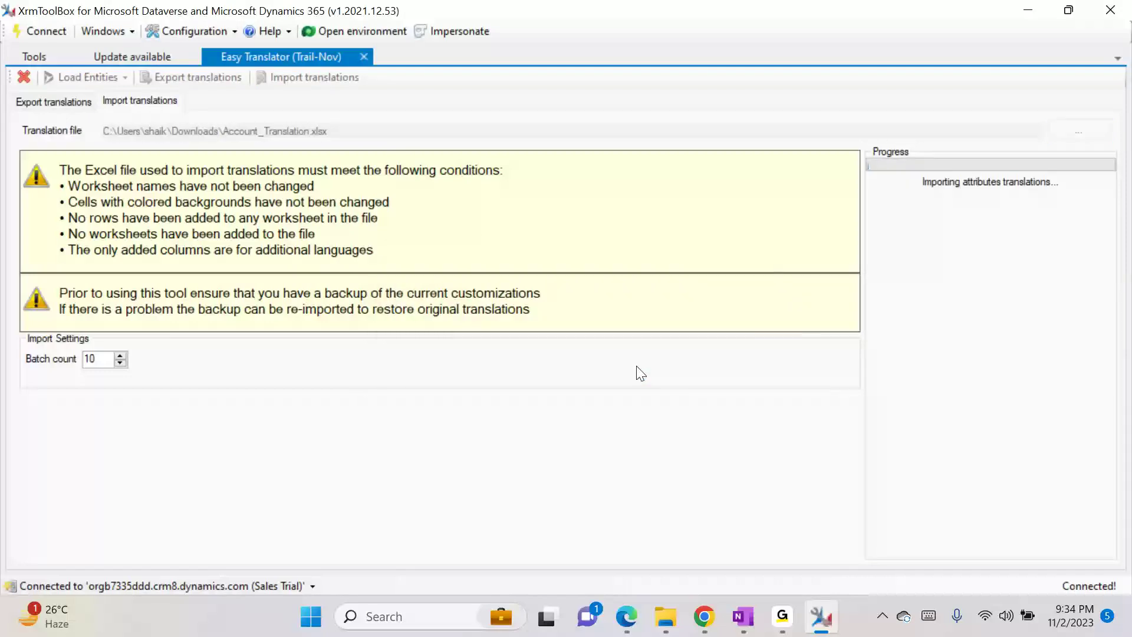
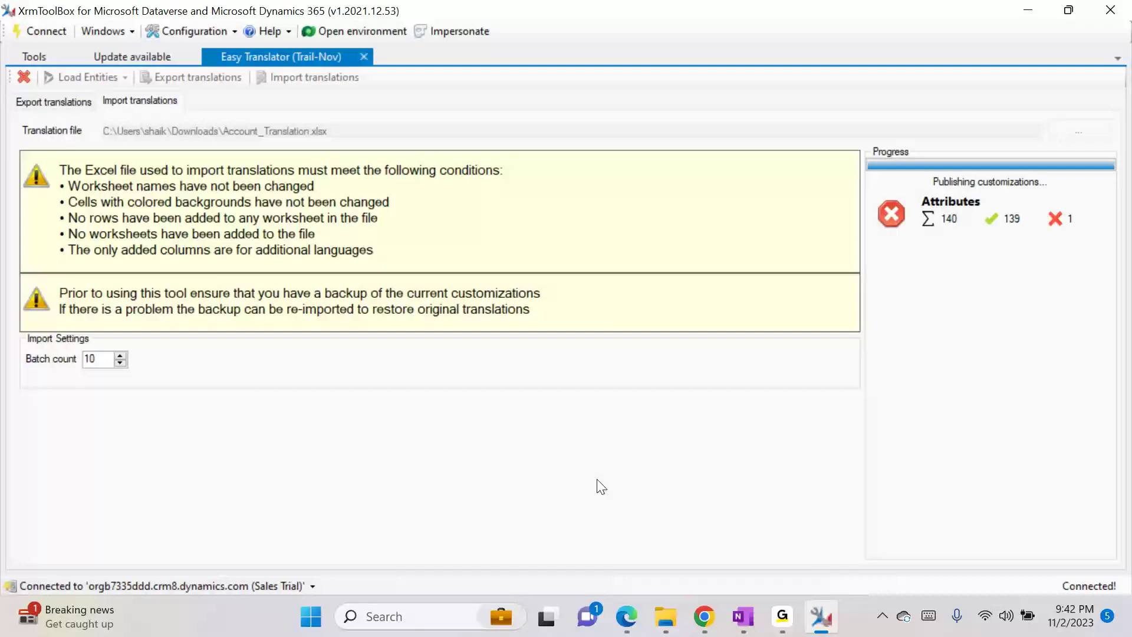
# - Bring Chrome forward and show the A. Datum Corporation account record in French
pyautogui.moveTo(693, 605)
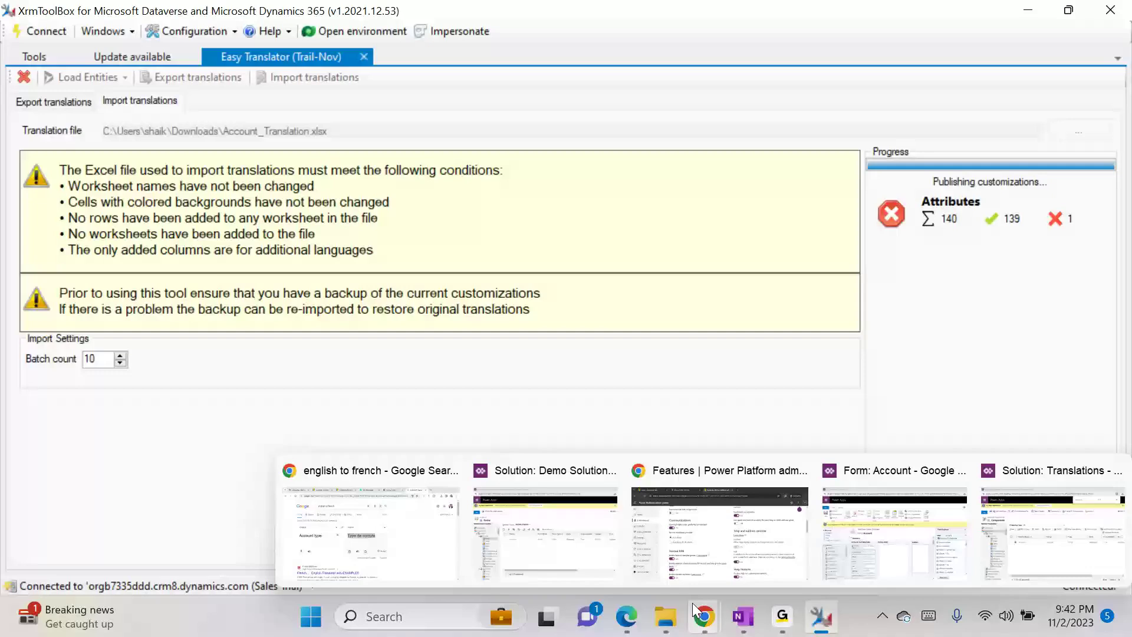
pyautogui.click(361, 497)
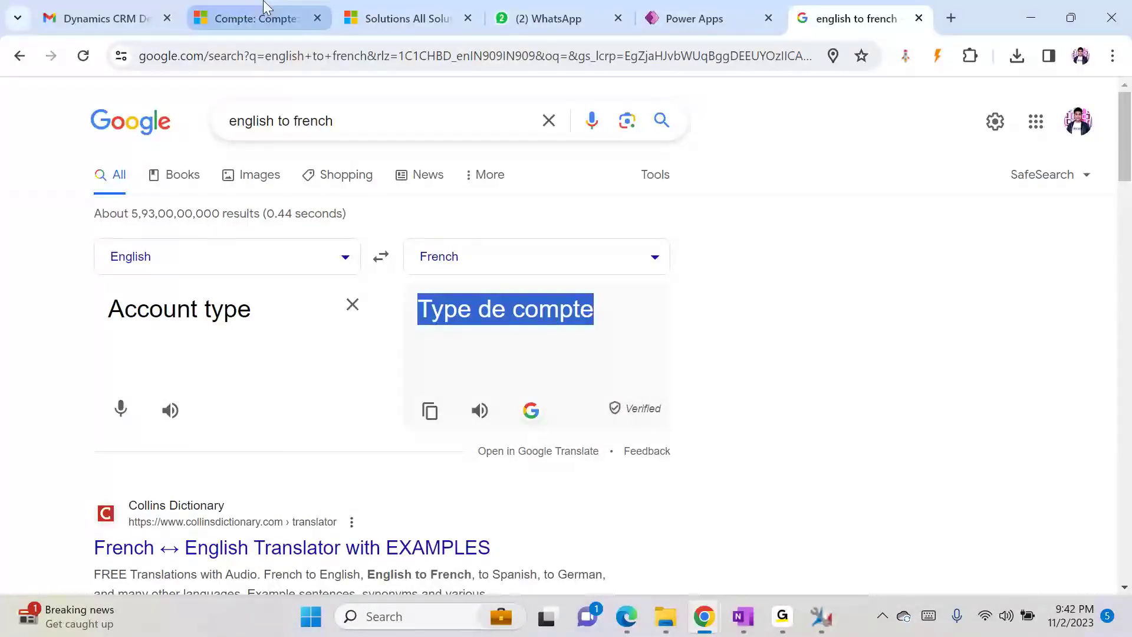
pyautogui.click(366, 19)
# - Close the profile panel and refresh the account page so the form reloads with English labels
pyautogui.click(253, 18)
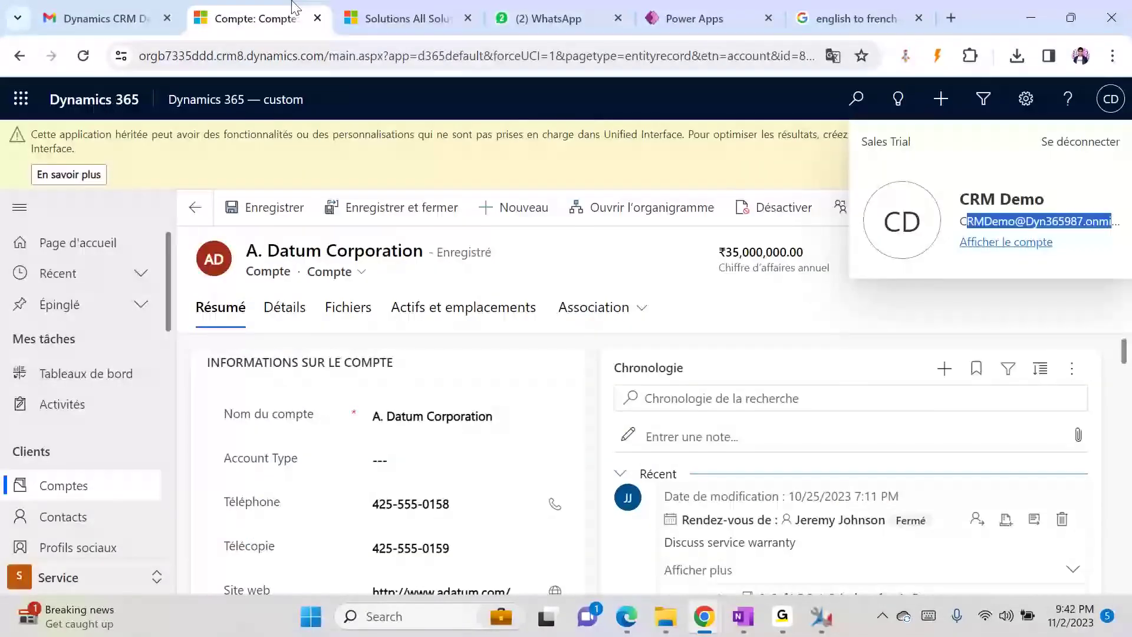
pyautogui.click(594, 281)
pyautogui.press('F5')
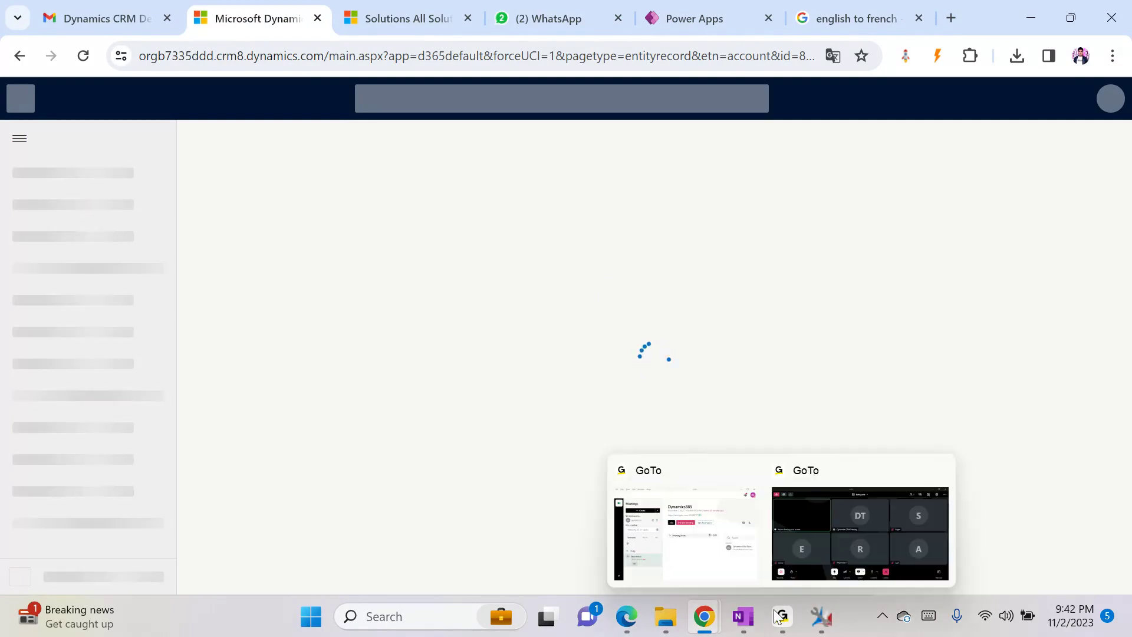
pyautogui.click(813, 619)
pyautogui.click(813, 619)
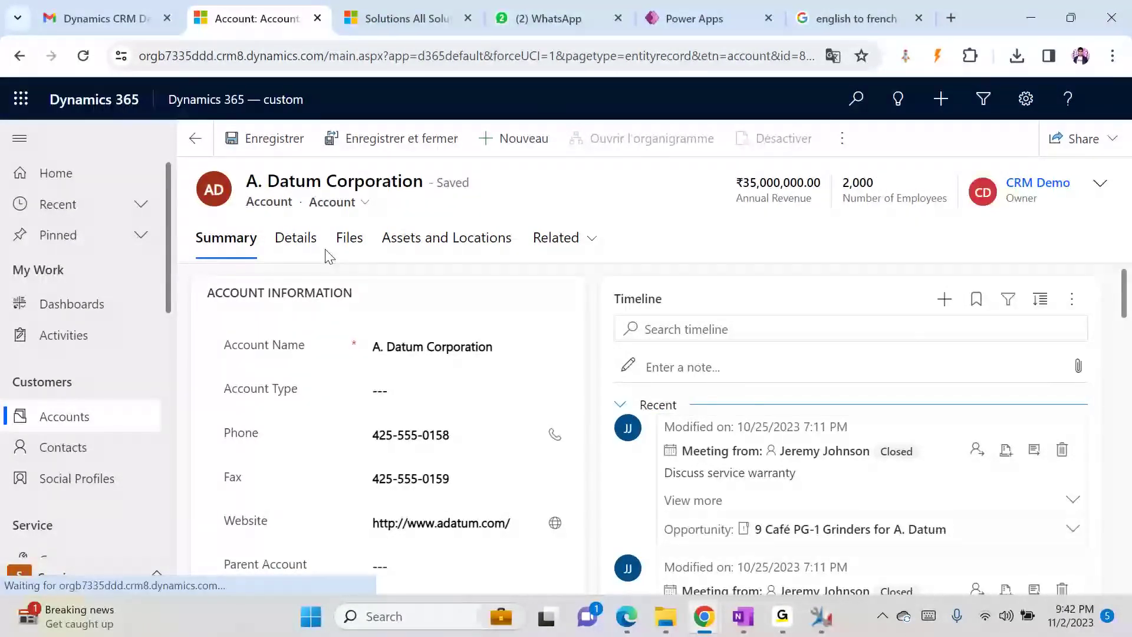
# - Set the User Interface Language to French in Personalization Settings and confirm
pyautogui.click(1020, 103)
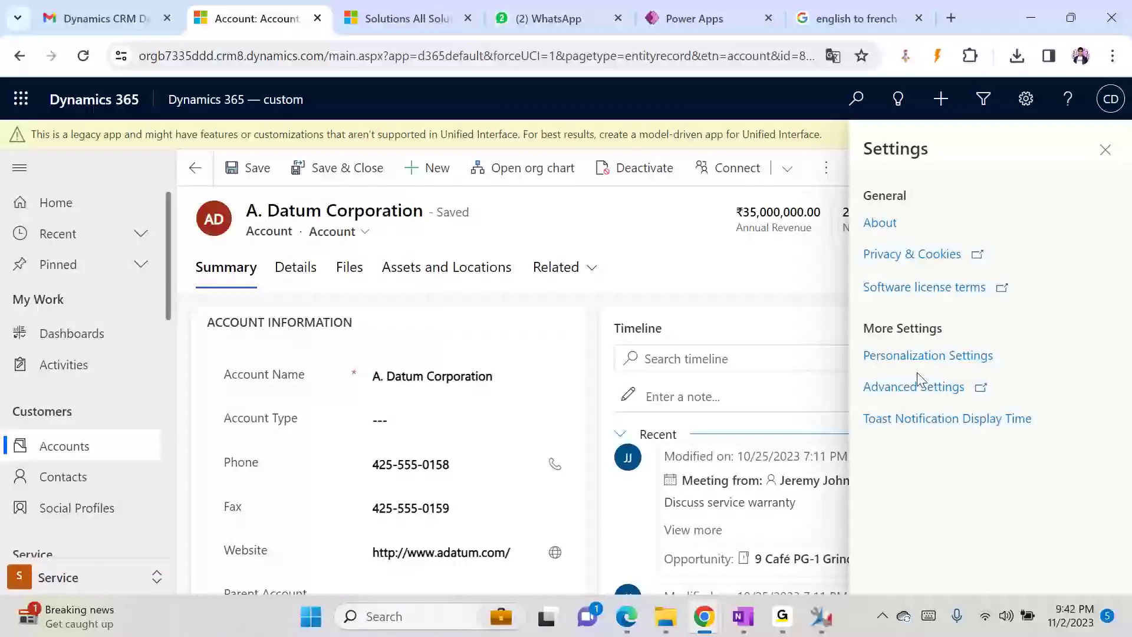
pyautogui.click(920, 360)
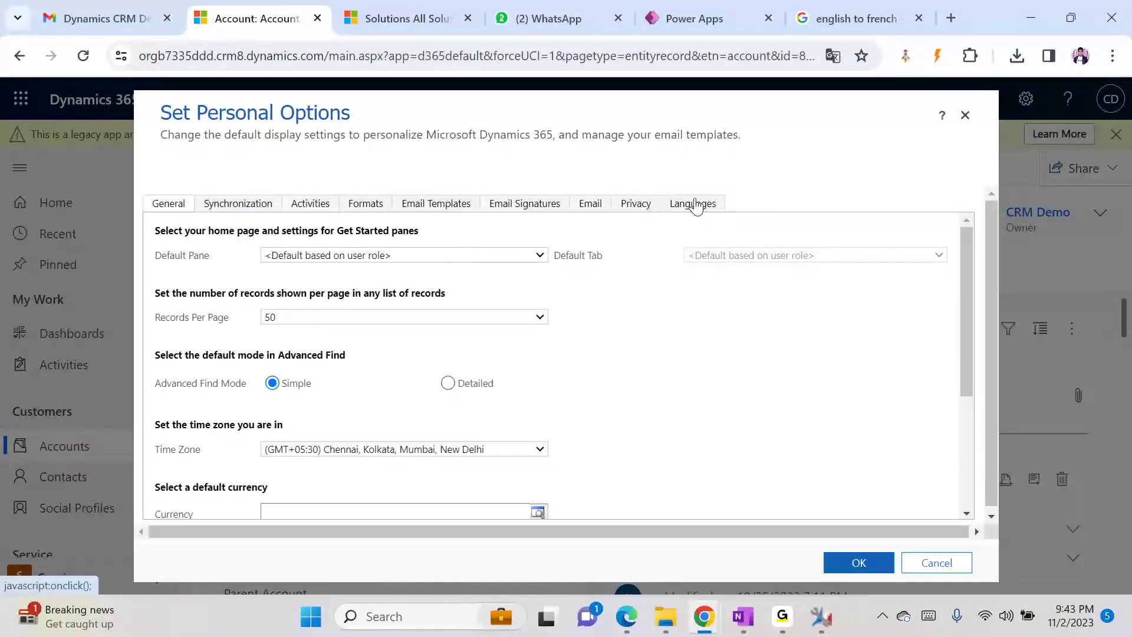
pyautogui.click(693, 203)
pyautogui.click(384, 295)
pyautogui.click(349, 323)
pyautogui.click(834, 563)
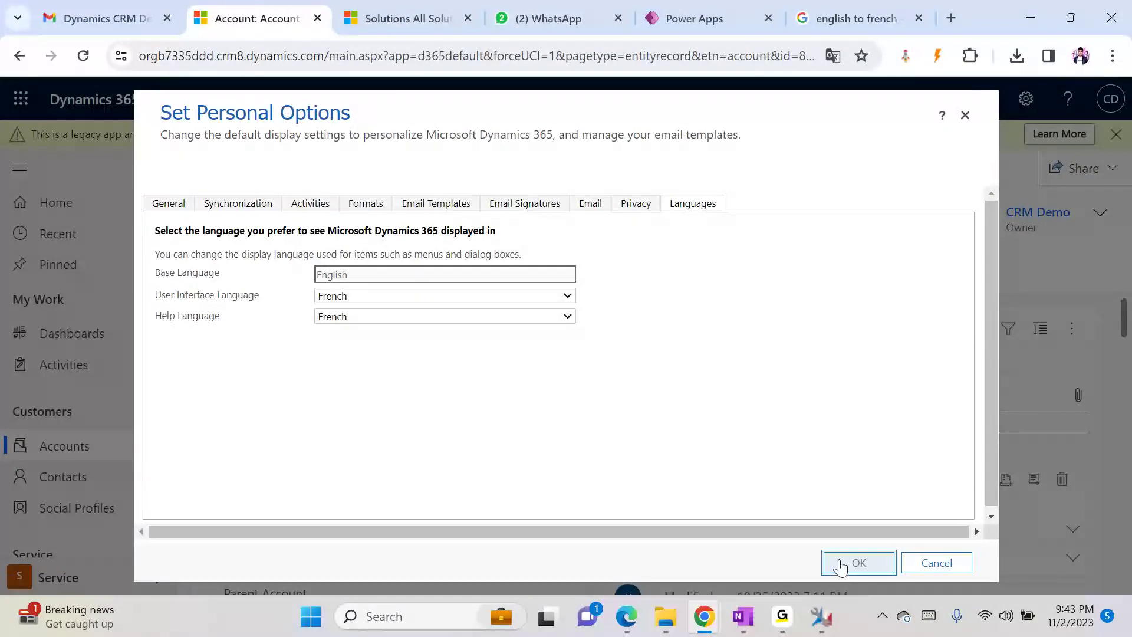
# - Dismiss the XrmToolBox connection error and minimize XrmToolBox to return to the account page
pyautogui.click(821, 617)
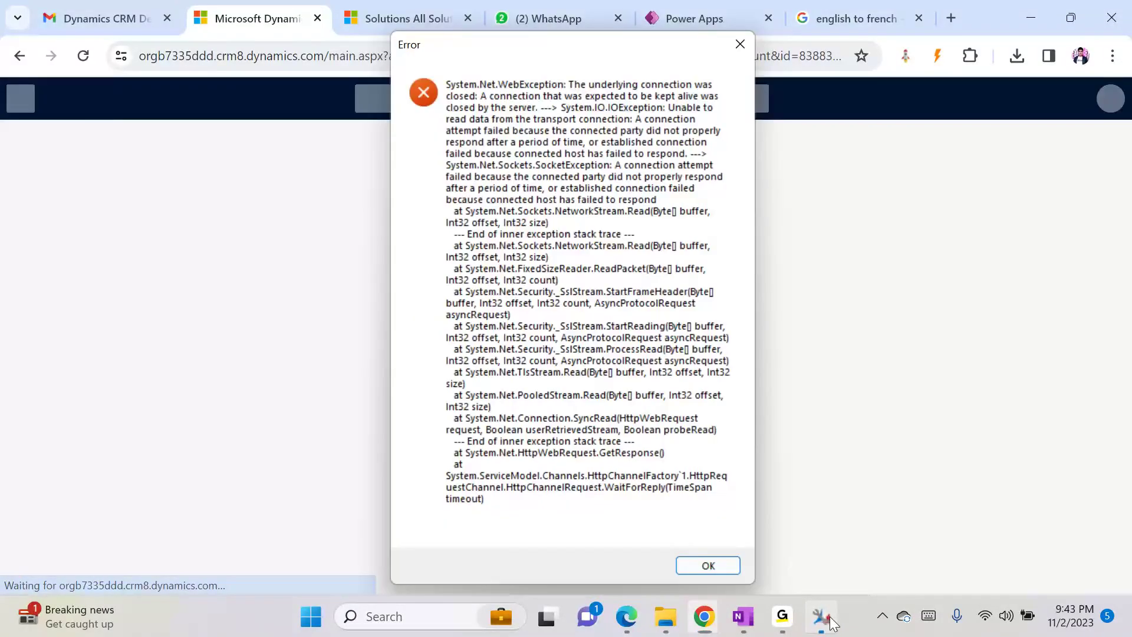
pyautogui.click(708, 565)
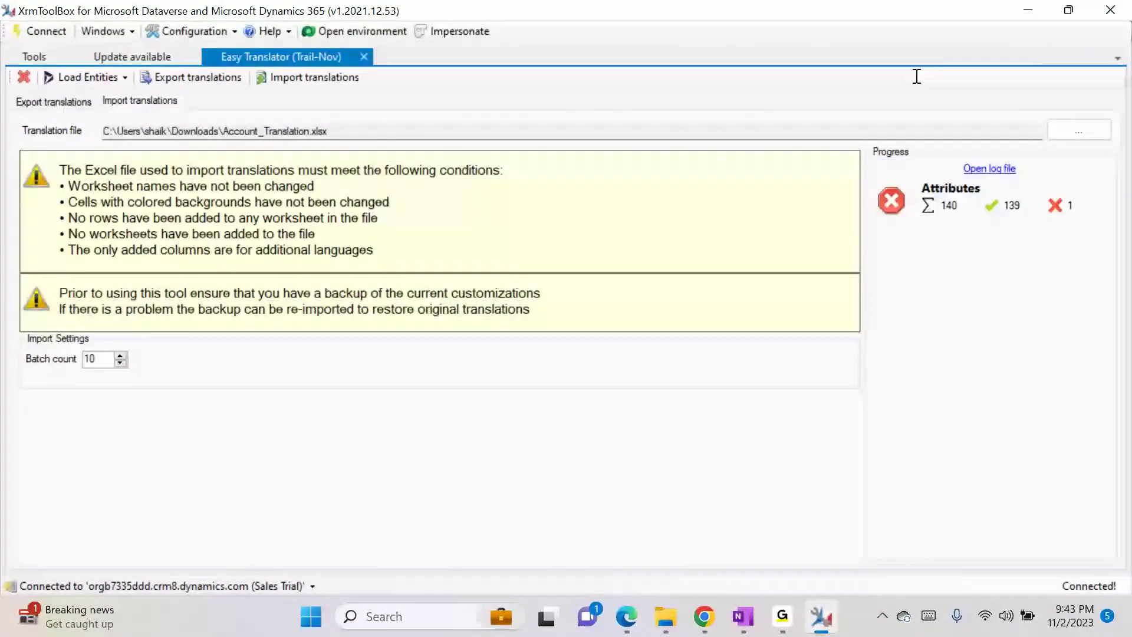
pyautogui.click(1025, 10)
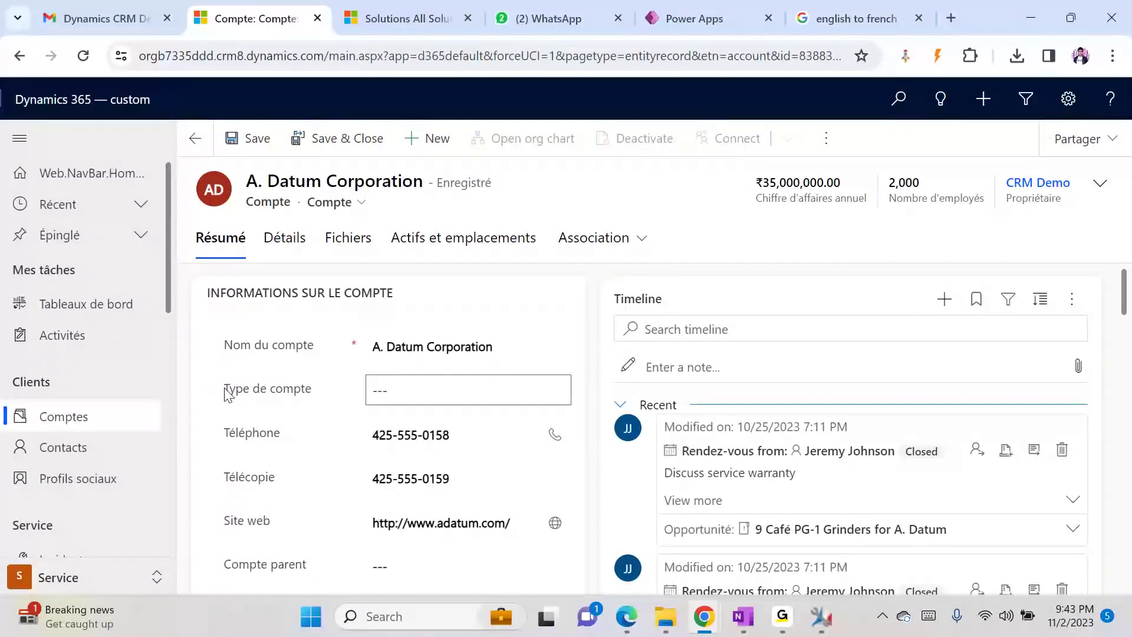
# - Select the Type de compte label and compare it with the Google Translate result
pyautogui.tripleClick(302, 392)
pyautogui.click(833, 15)
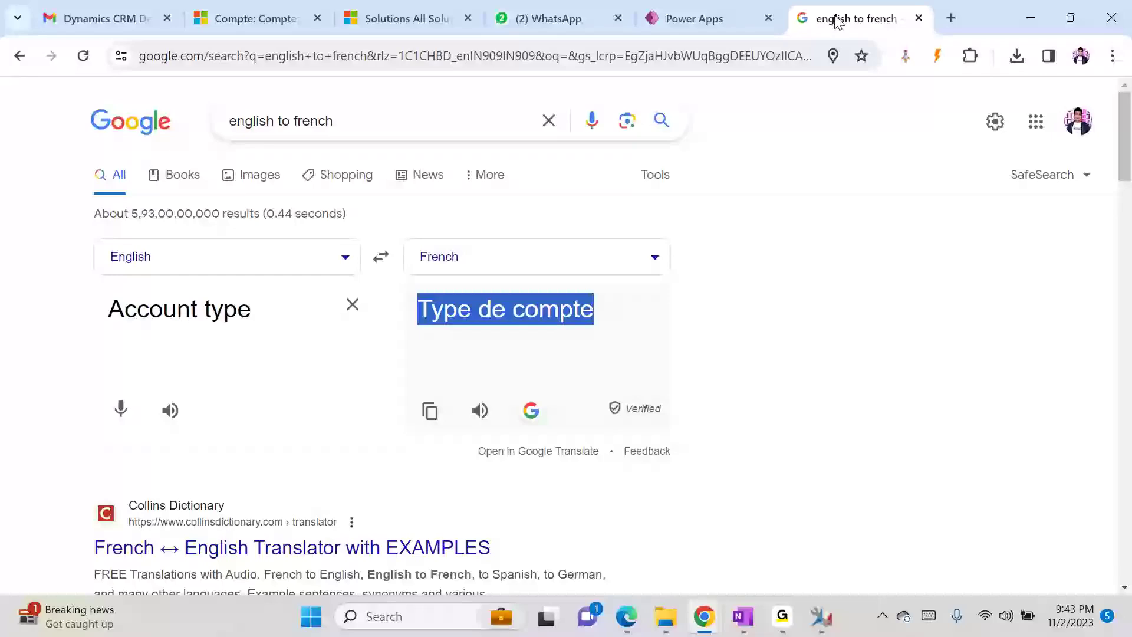
pyautogui.click(289, 22)
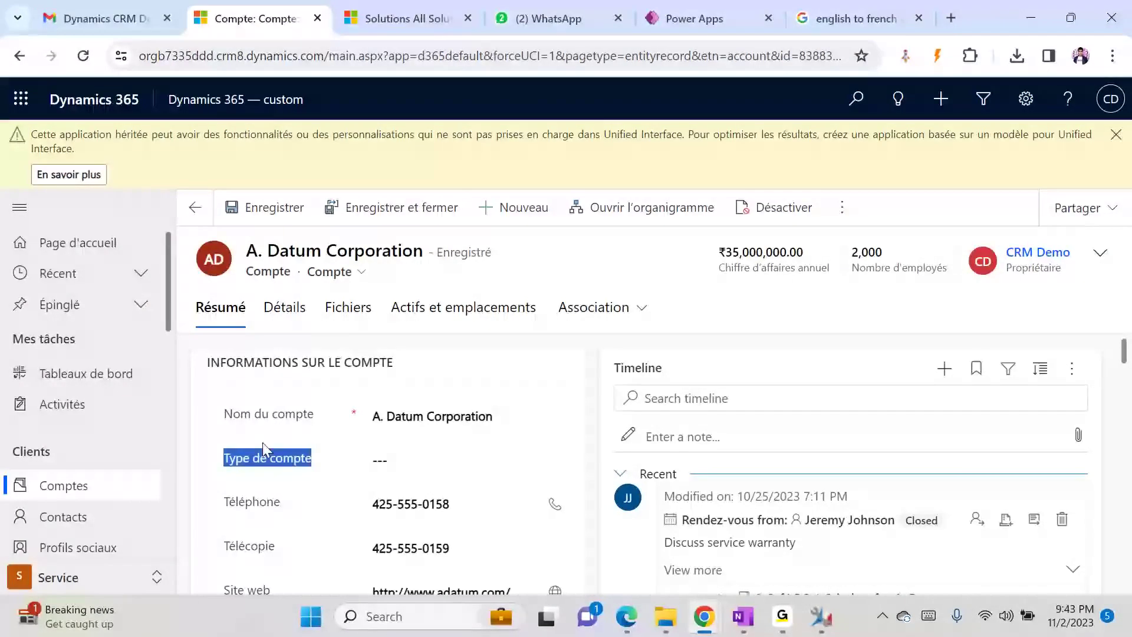
# - Close the legacy-app warning banner on the French account record
pyautogui.click(234, 457)
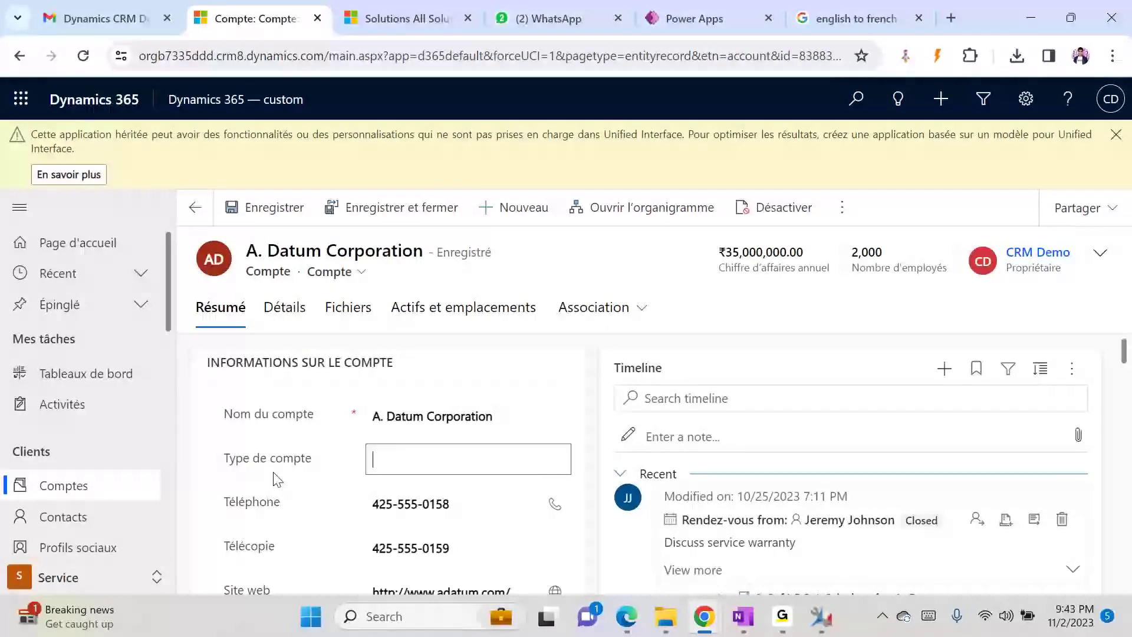
pyautogui.click(1115, 137)
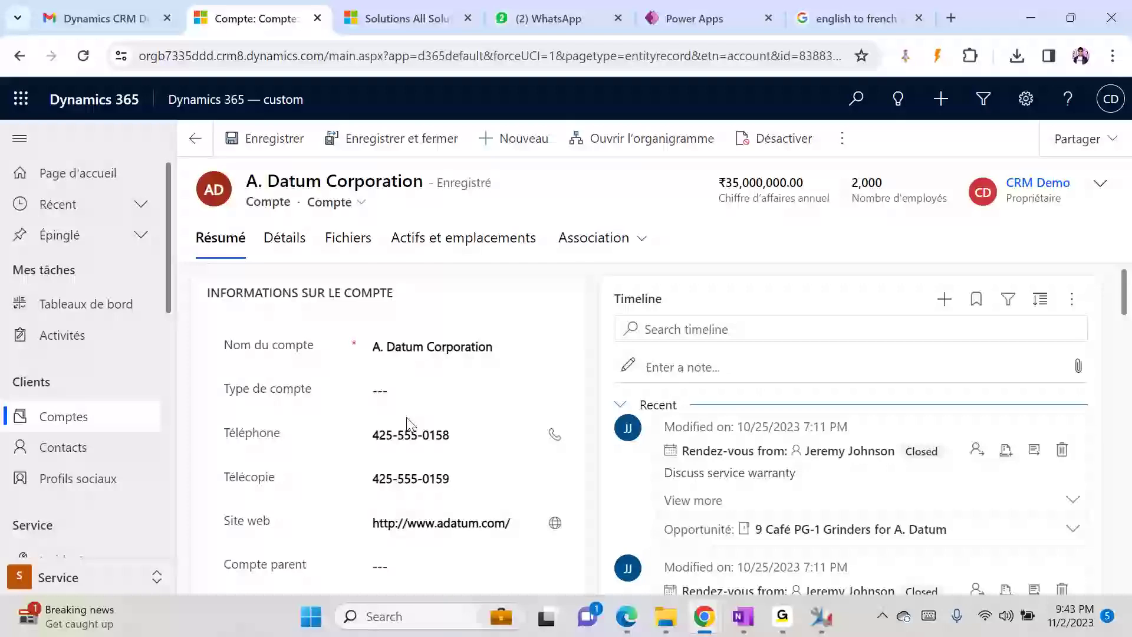
pyautogui.scroll(-10, 161, 357)
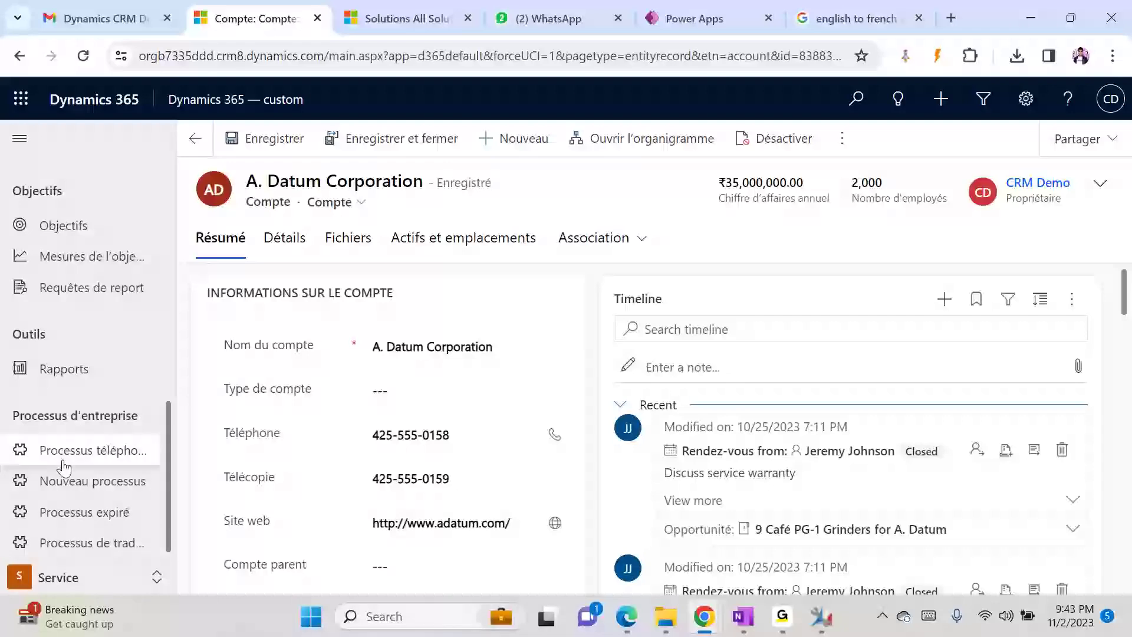
# - Switch to the Ventes area and start a new Application record
pyautogui.click(105, 579)
pyautogui.click(83, 456)
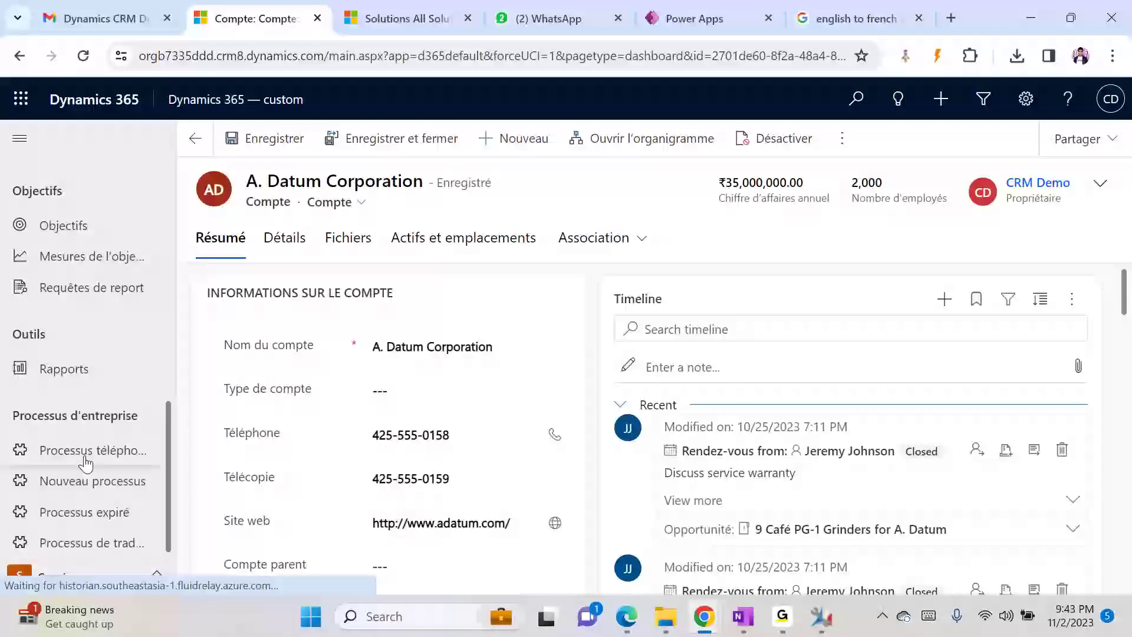
pyautogui.moveTo(171, 273); pyautogui.dragTo(165, 577)
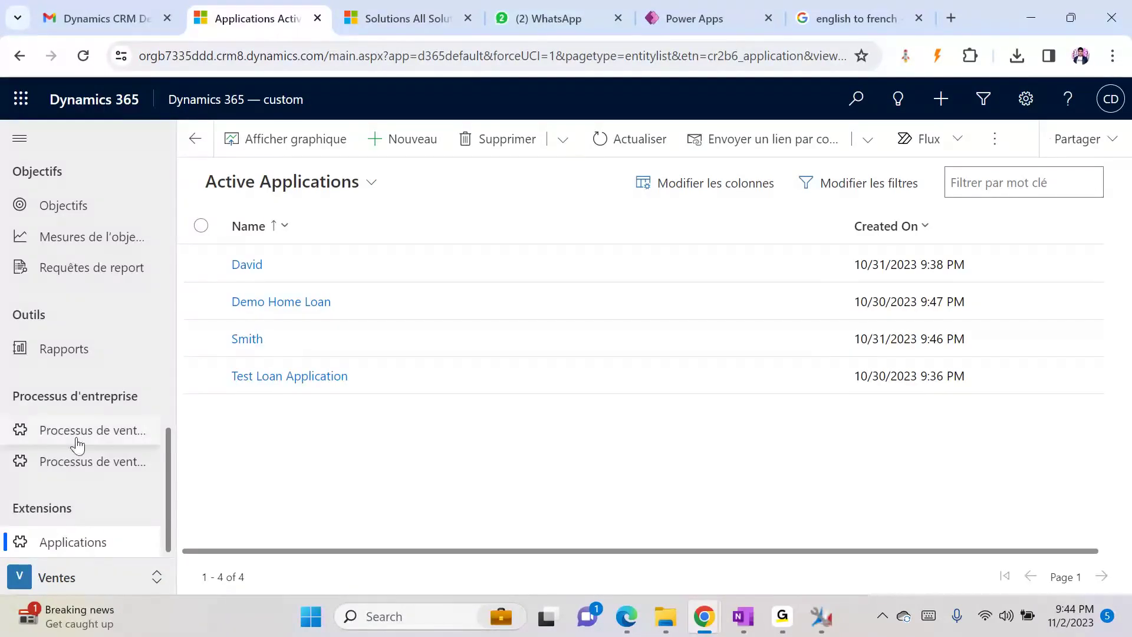
pyautogui.click(392, 140)
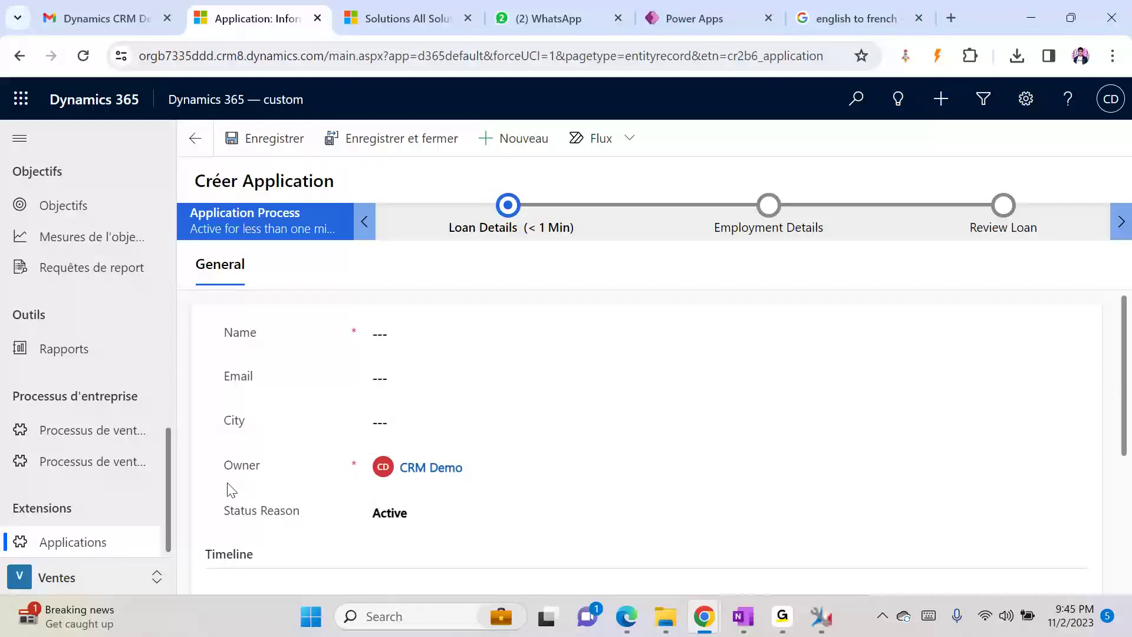
# - Leave the new Application form for the Active Applications list and open Paramètres de personnalisation
pyautogui.click(196, 142)
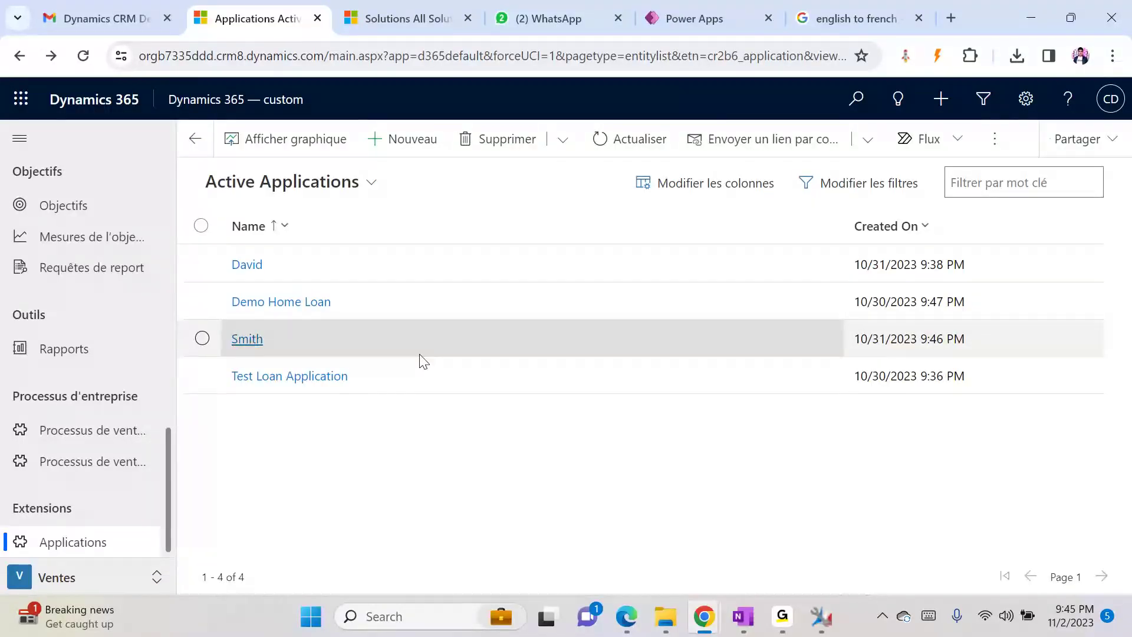
pyautogui.click(1024, 100)
pyautogui.click(910, 361)
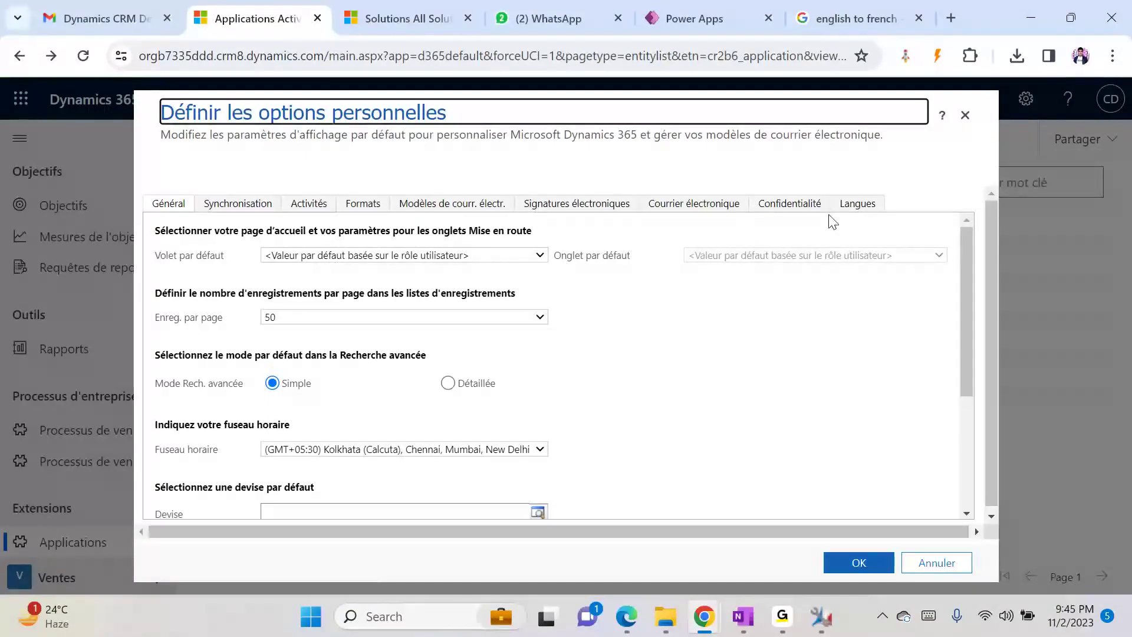
# - Set Langue de l'interface utilisateur back to Anglais and confirm
pyautogui.click(859, 204)
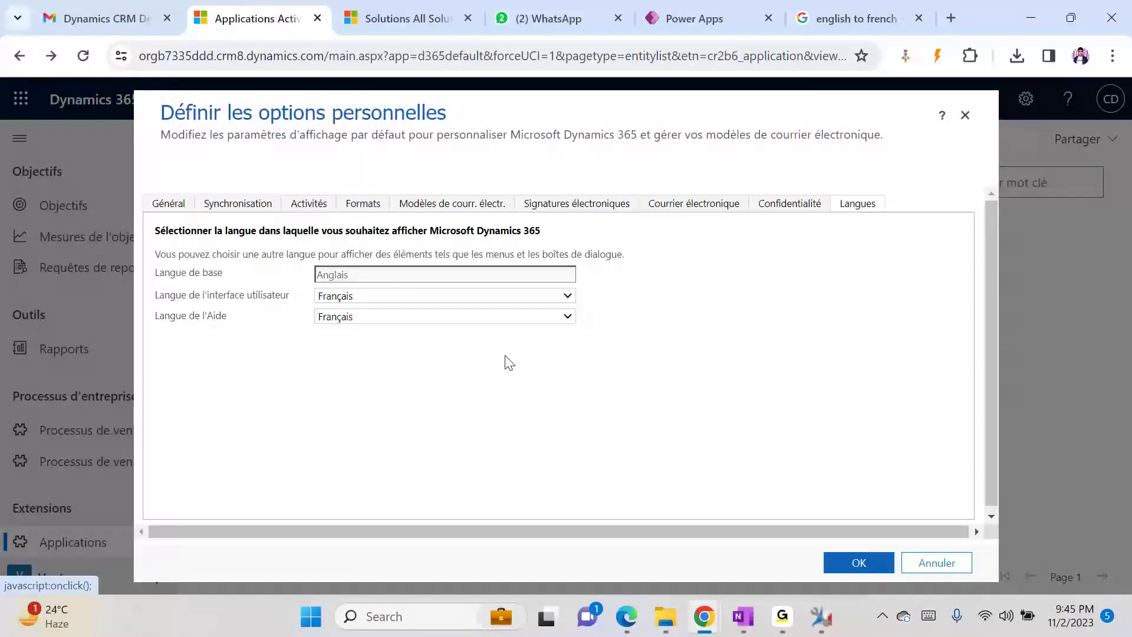
pyautogui.click(380, 297)
pyautogui.click(380, 310)
pyautogui.click(867, 563)
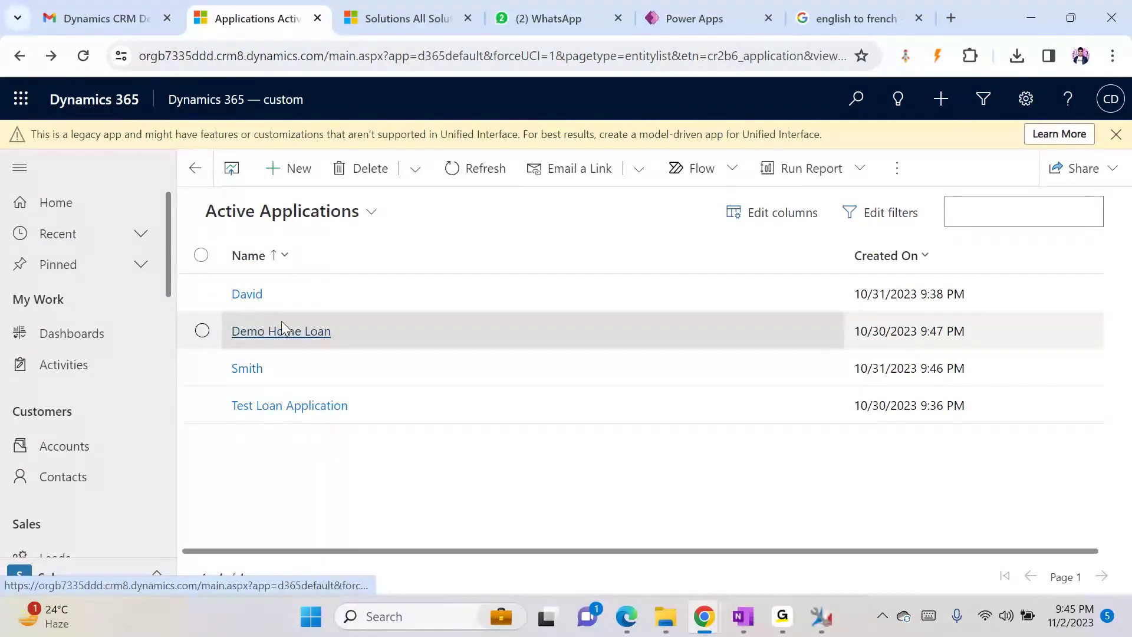
# - Open the A. Datum Corporation account and select Redmond in the Address 1: City field
pyautogui.click(86, 448)
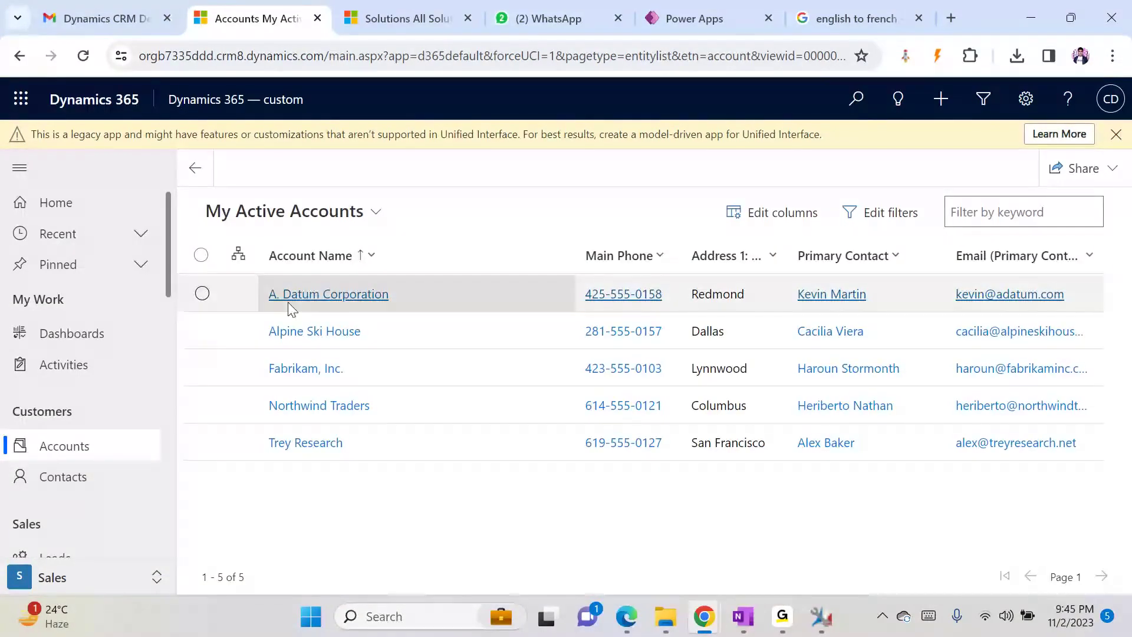
pyautogui.click(316, 295)
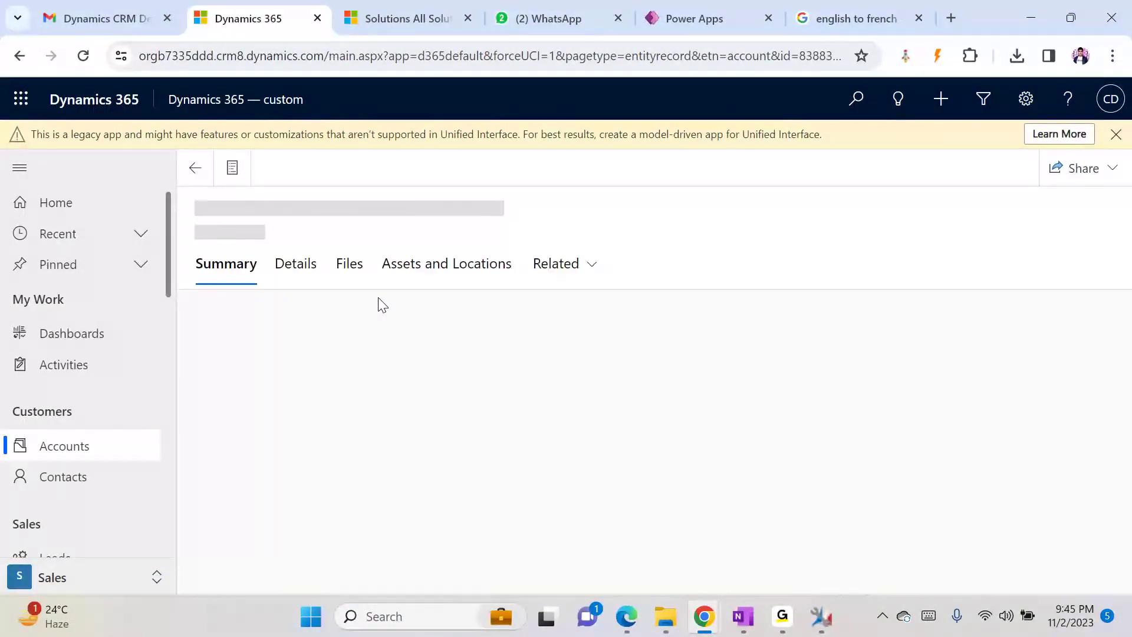
pyautogui.moveTo(1125, 325); pyautogui.dragTo(1127, 410)
pyautogui.click(396, 407)
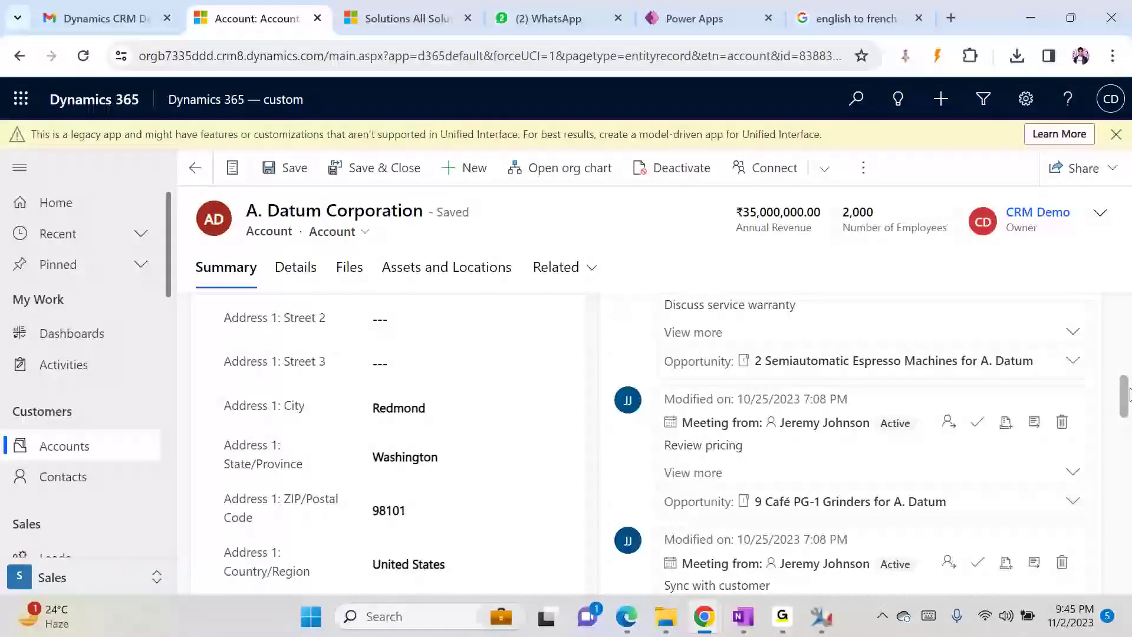
pyautogui.moveTo(1128, 394)
pyautogui.mouseDown()
pyautogui.moveTo(1123, 470)
pyautogui.moveTo(1125, 397)
pyautogui.mouseUp()
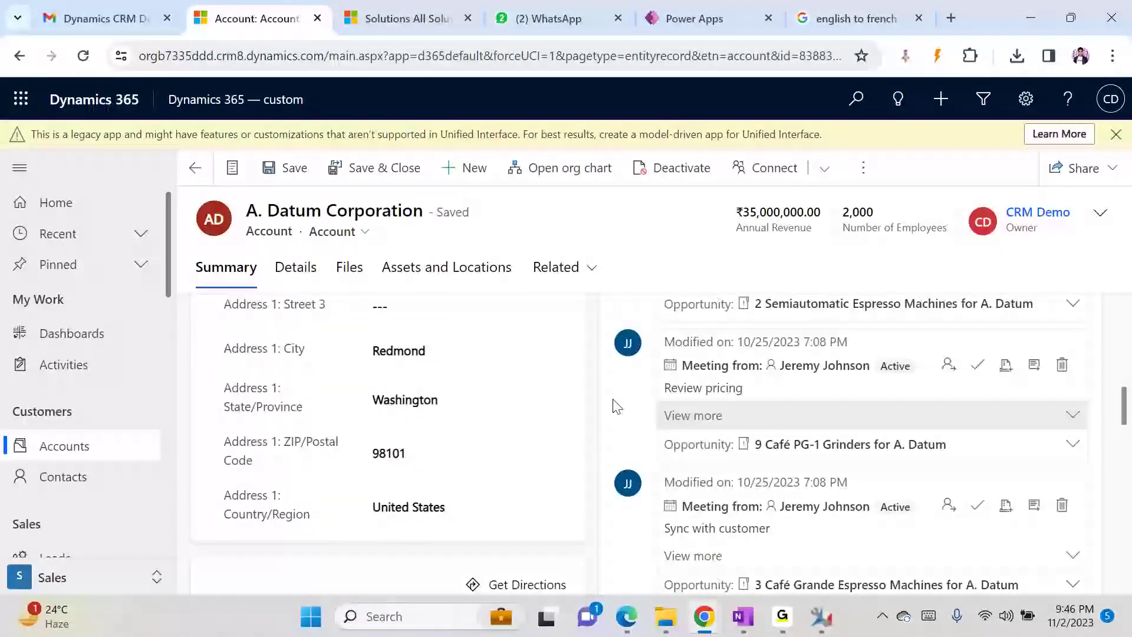
pyautogui.click(442, 358)
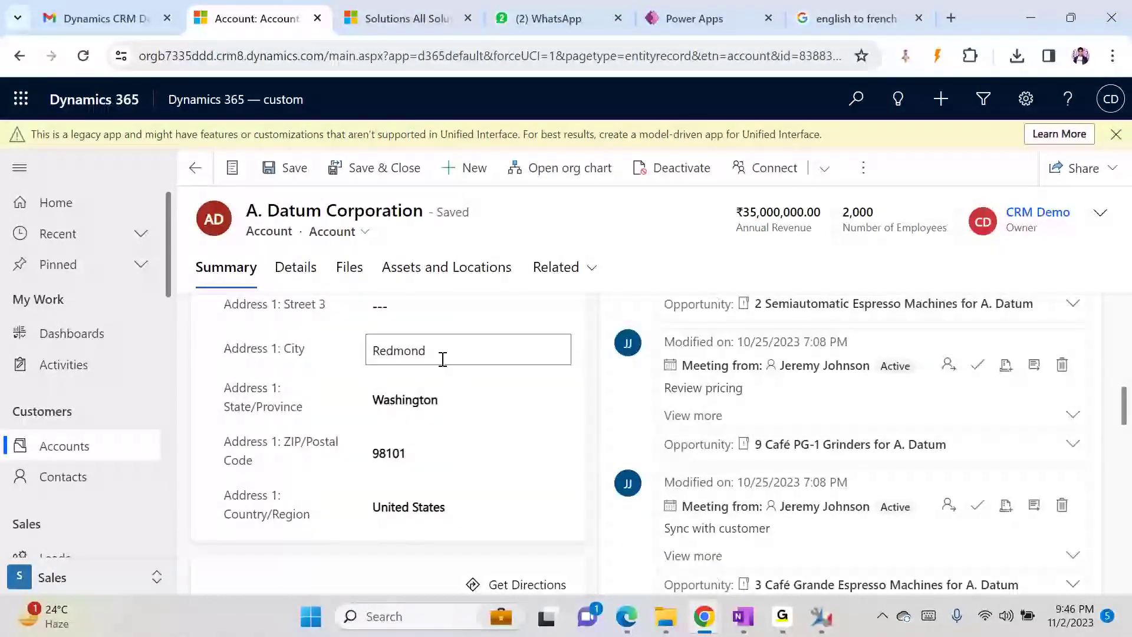
pyautogui.doubleClick(442, 358)
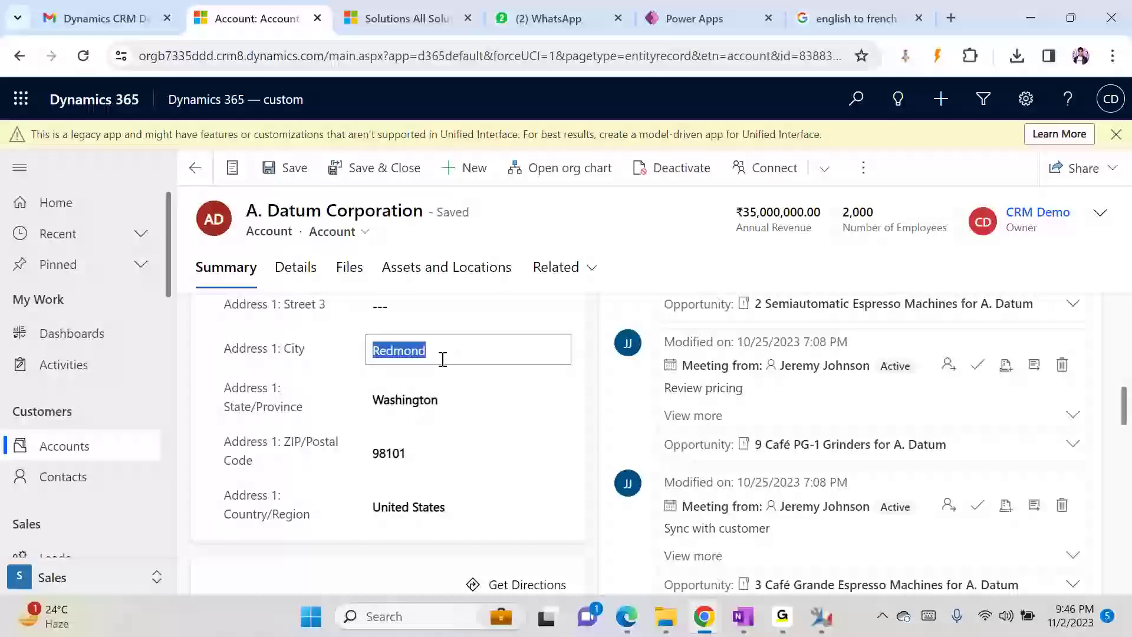
# - Enter New York as the Address 1 city and save the record
pyautogui.write('New ')
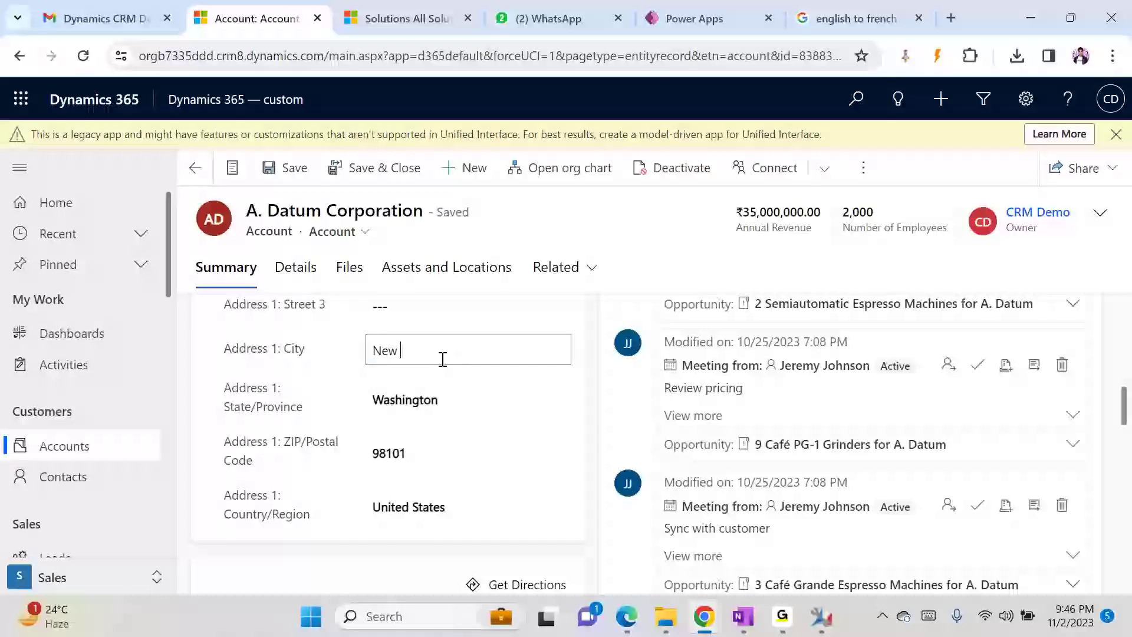
pyautogui.write('York')
pyautogui.click(270, 172)
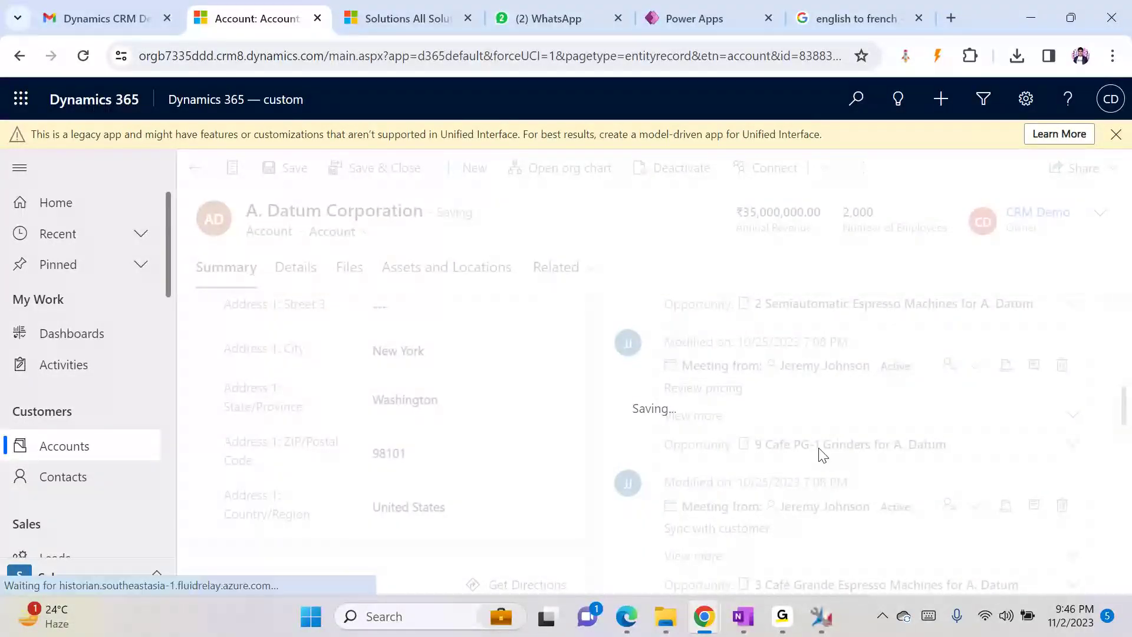
pyautogui.moveTo(1122, 411); pyautogui.dragTo(1123, 453)
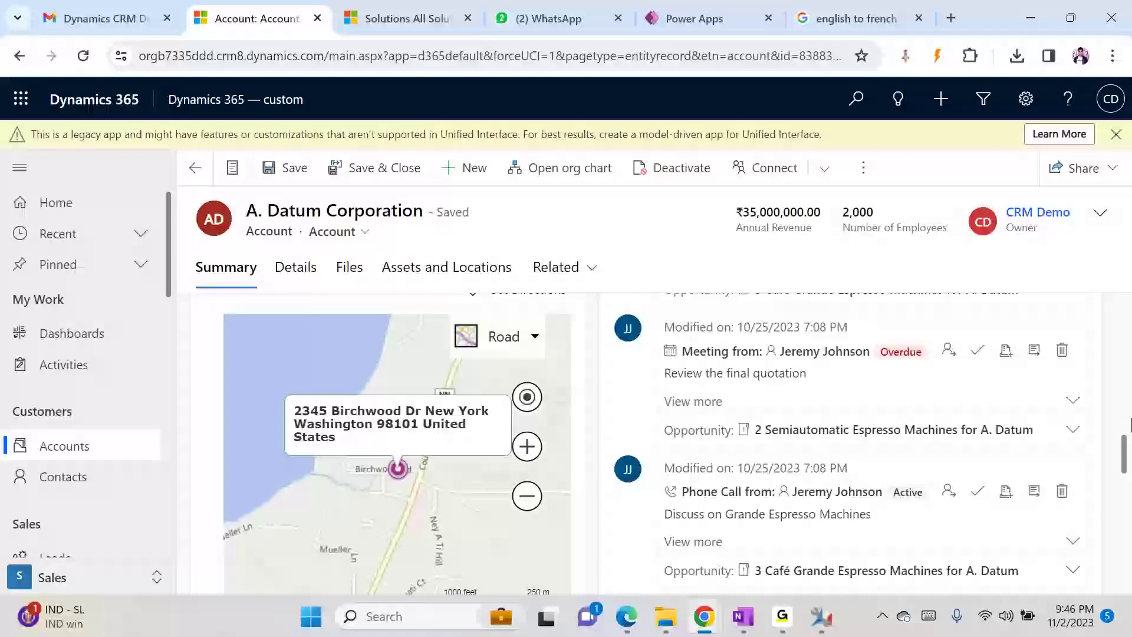
pyautogui.moveTo(1123, 454); pyautogui.dragTo(1124, 396)
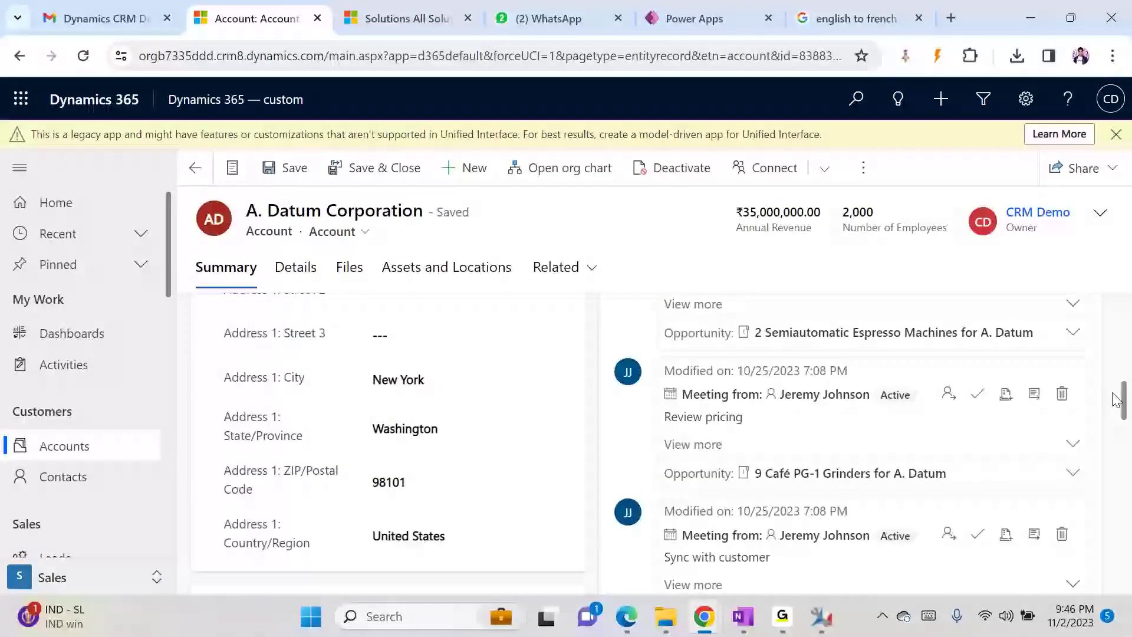
# - Replace the city with Dubai, save with Ctrl+S, and check the map
pyautogui.click(465, 366)
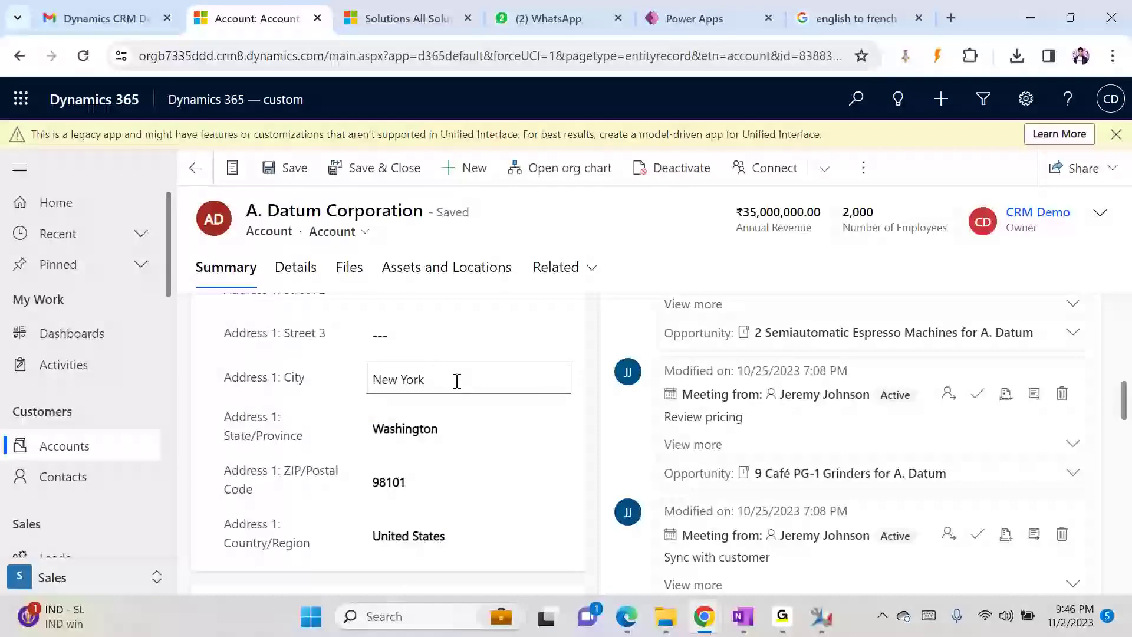
pyautogui.hotkey('ctrl', 'a')
pyautogui.write('Dubai')
pyautogui.hotkey('ctrl', 's')
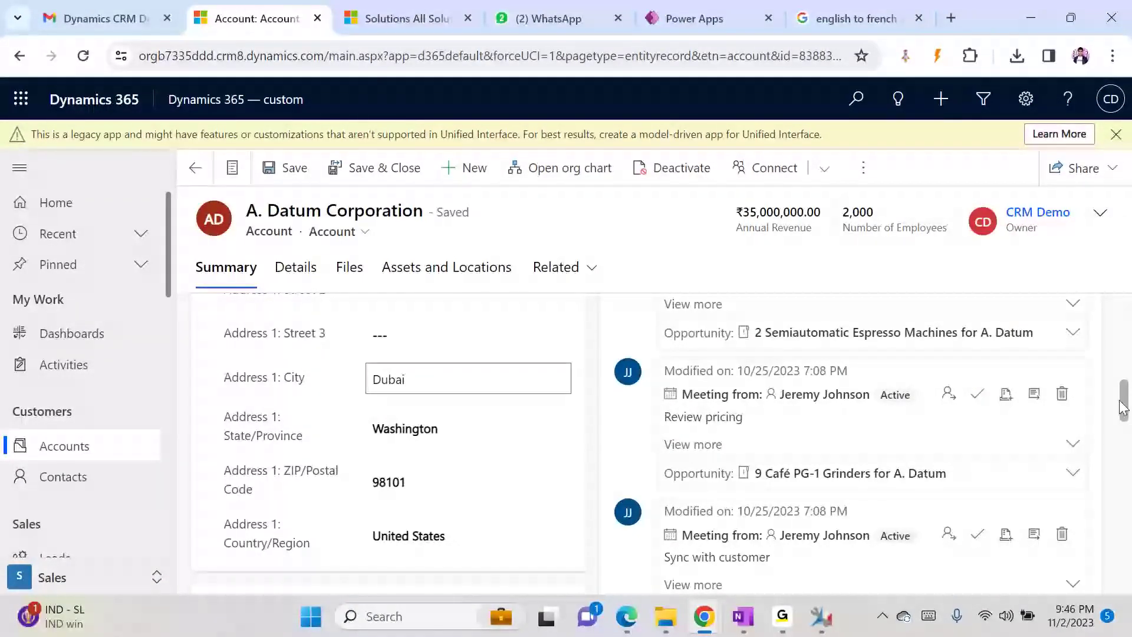
pyautogui.moveTo(1124, 406); pyautogui.dragTo(1123, 464)
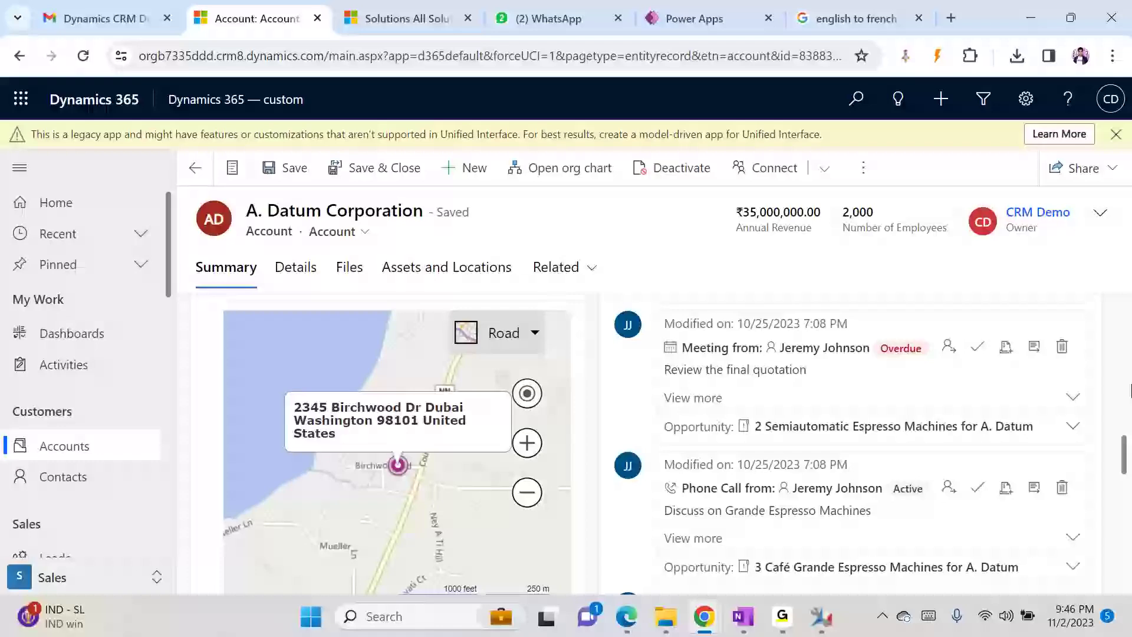
pyautogui.moveTo(1127, 457); pyautogui.dragTo(1126, 403)
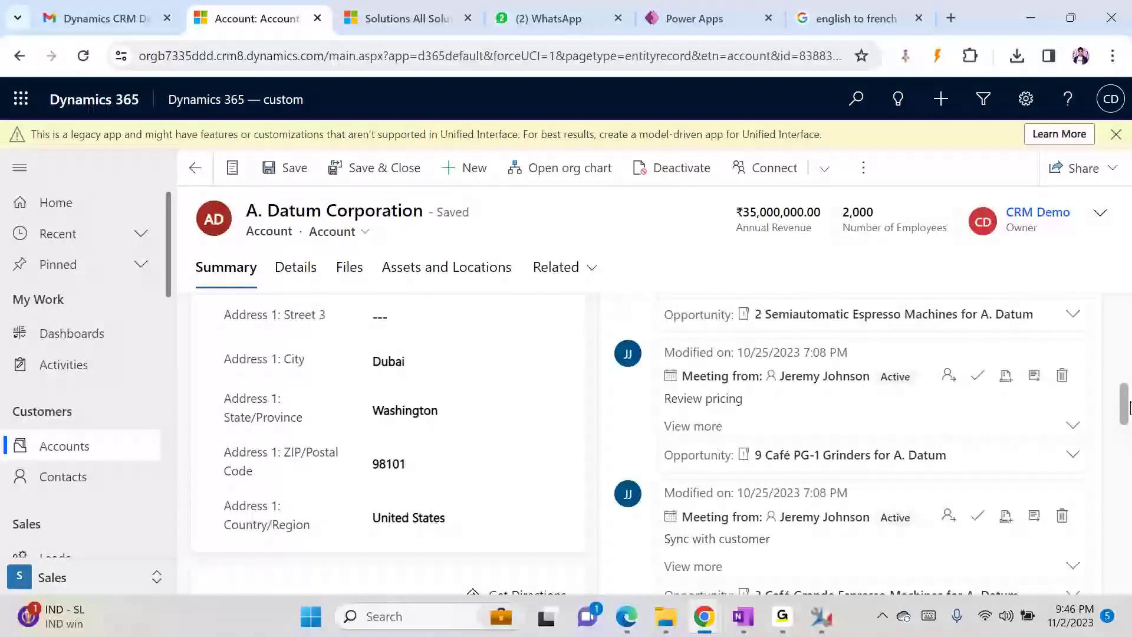
# - Replace the city Dubai with Hyderabad and save the account
pyautogui.click(439, 371)
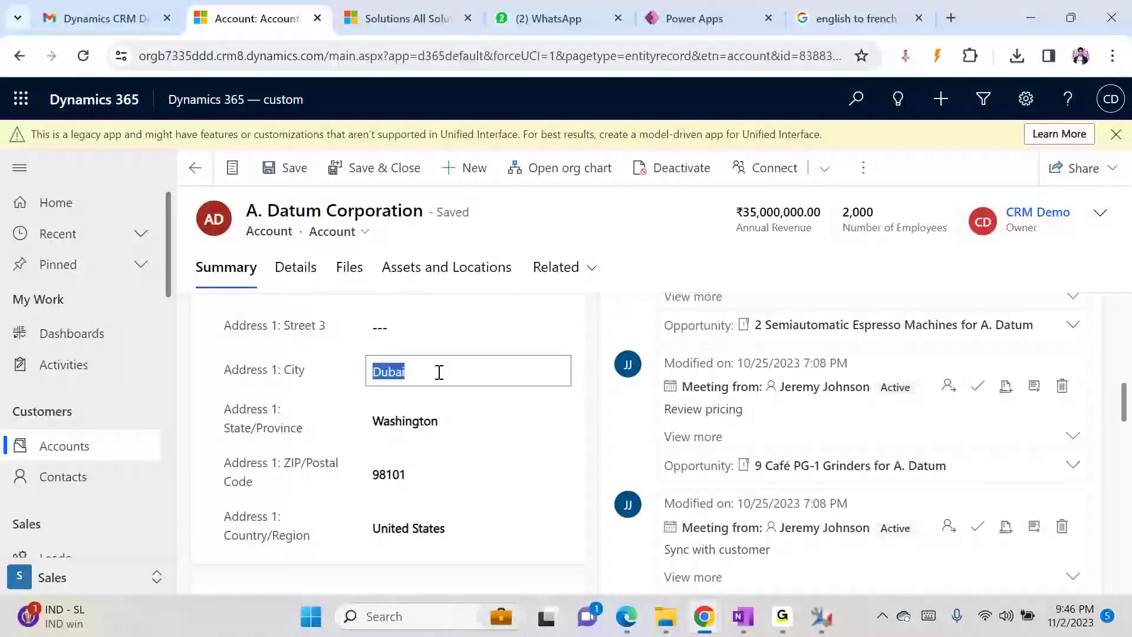
pyautogui.write('Hyderabad')
pyautogui.hotkey('ctrl', 's')
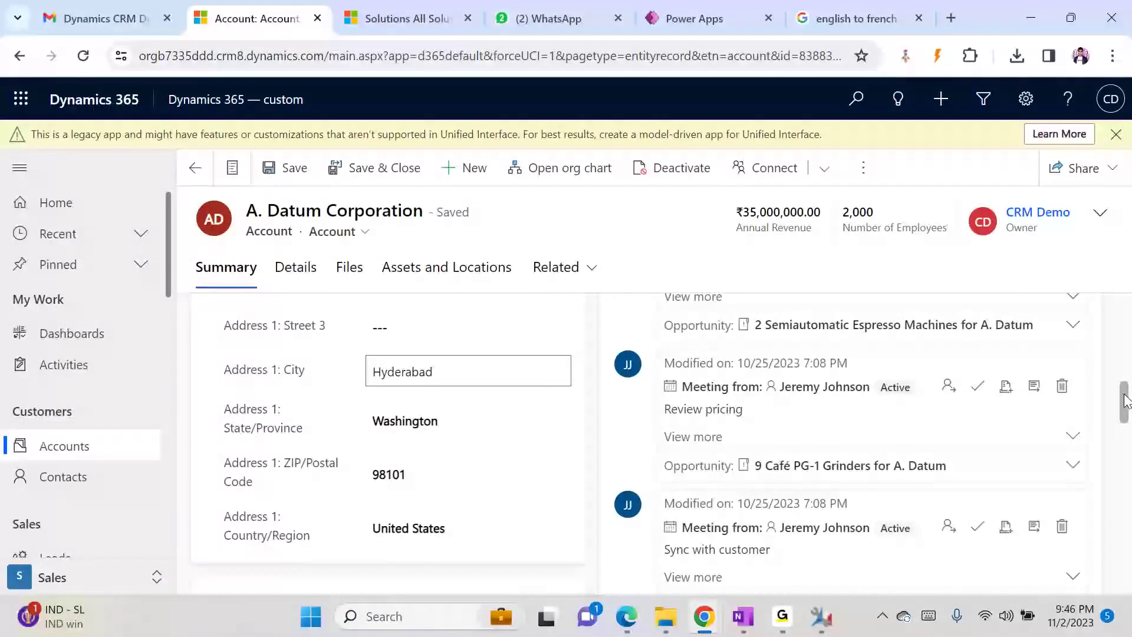
pyautogui.moveTo(1126, 401); pyautogui.dragTo(1127, 448)
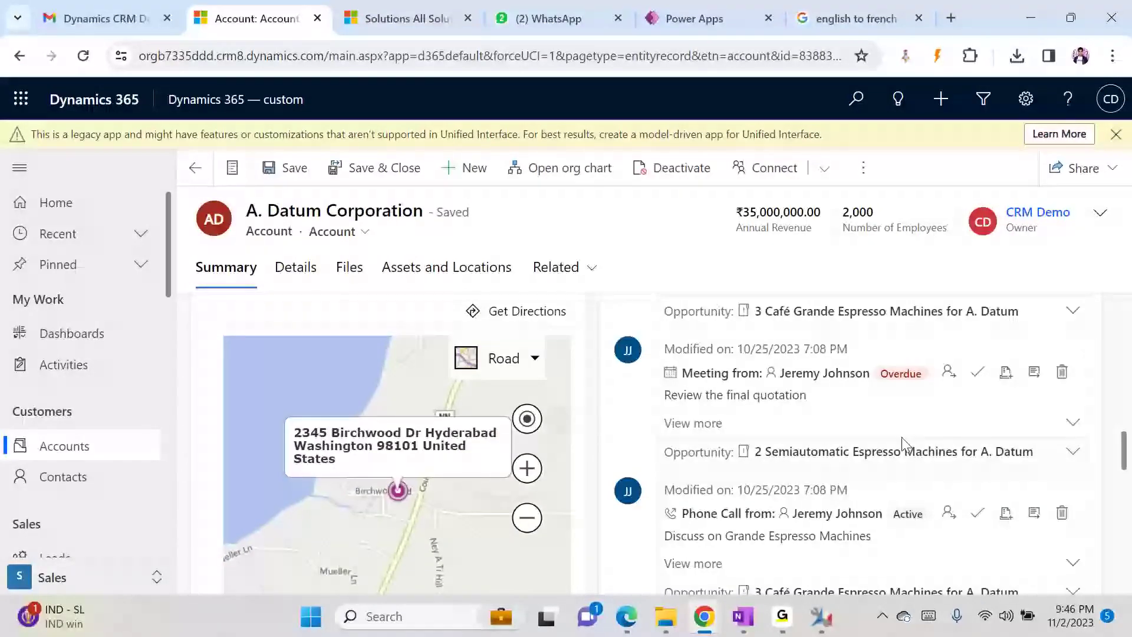
pyautogui.scroll(5, 1122, 463)
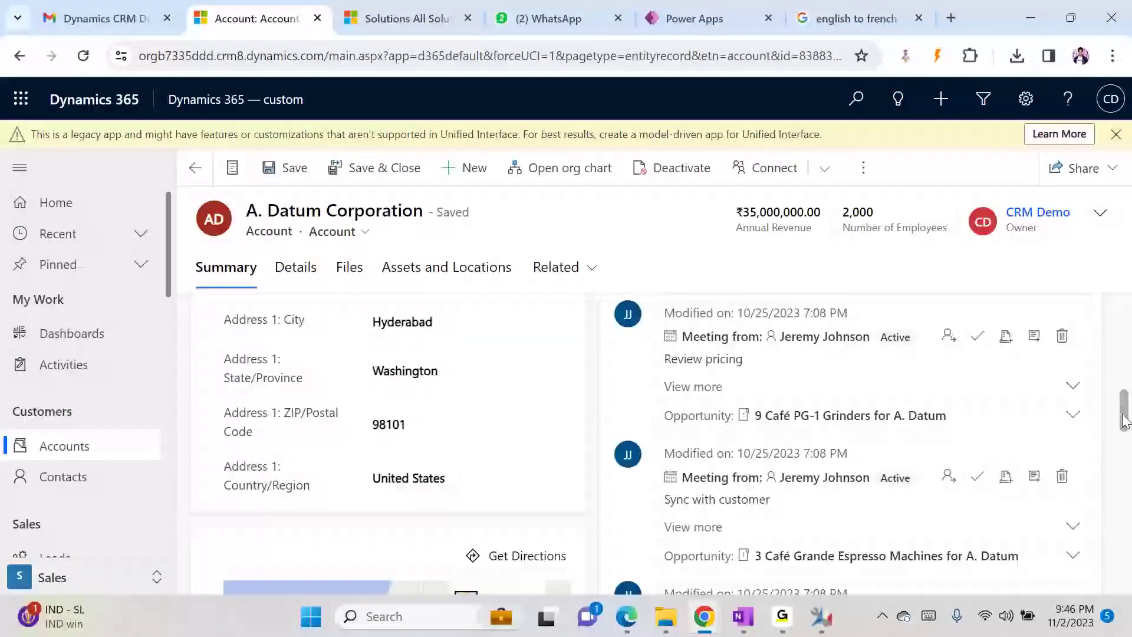
# - Overwrite the city with Telangana, save, and check the map label
pyautogui.click(446, 369)
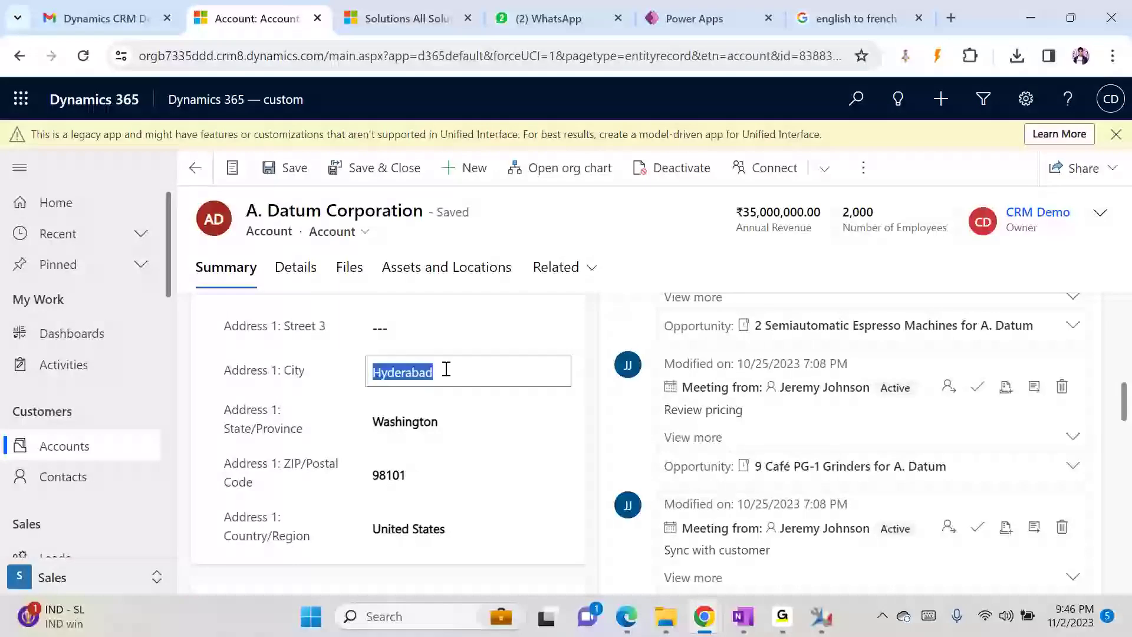
pyautogui.write('Telanga')
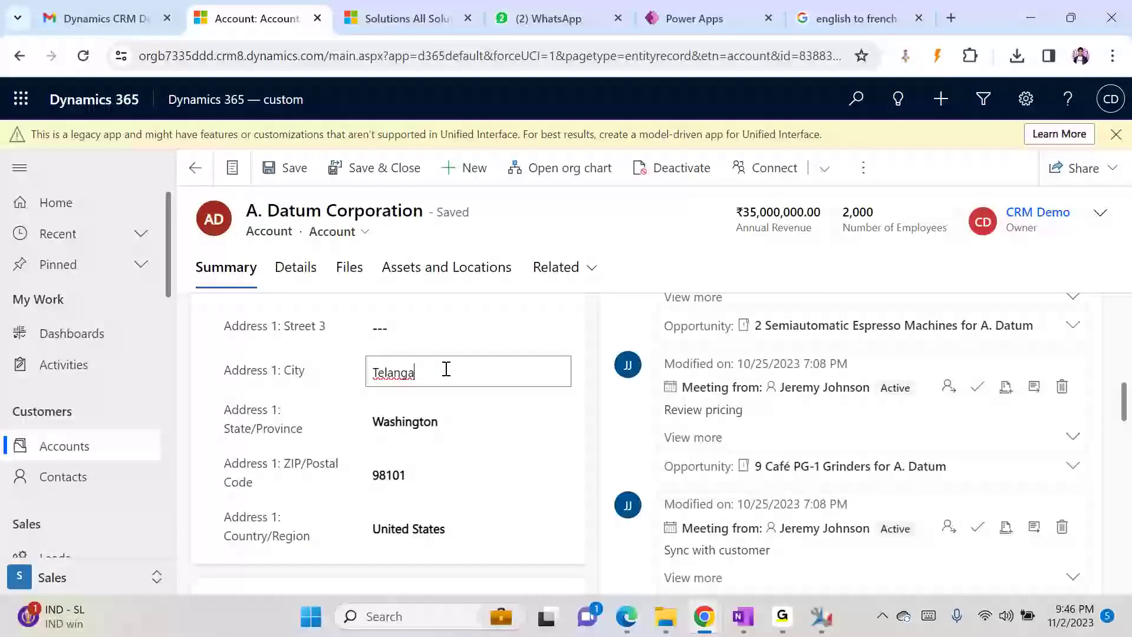
pyautogui.press('BackSpace')
pyautogui.write('ana')
pyautogui.hotkey('ctrl', 's')
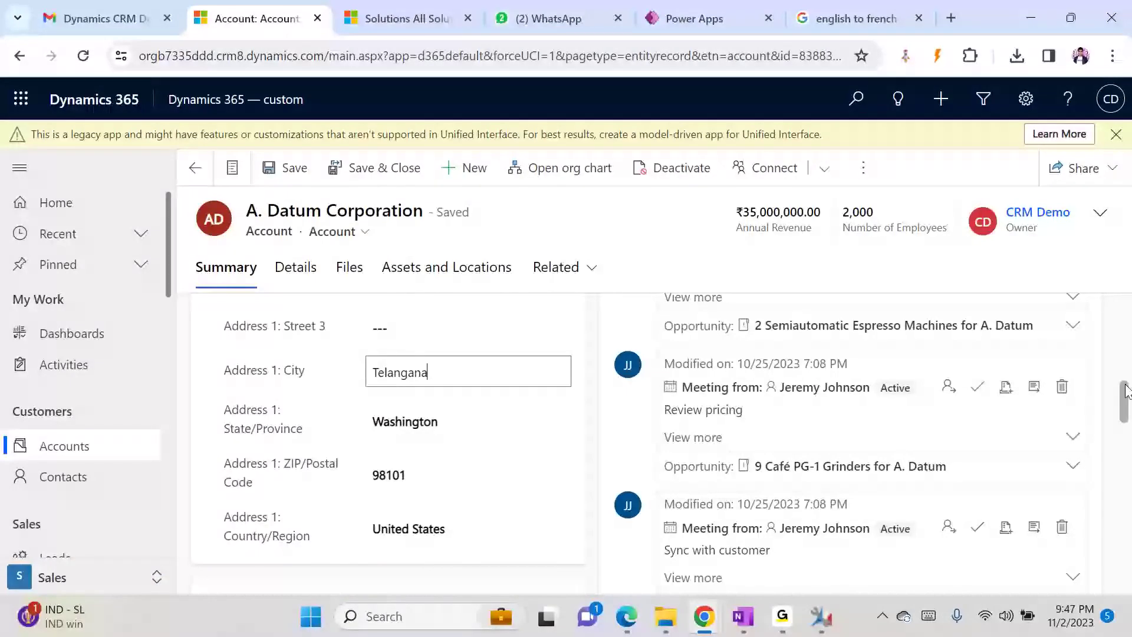
pyautogui.scroll(-4, 1130, 353)
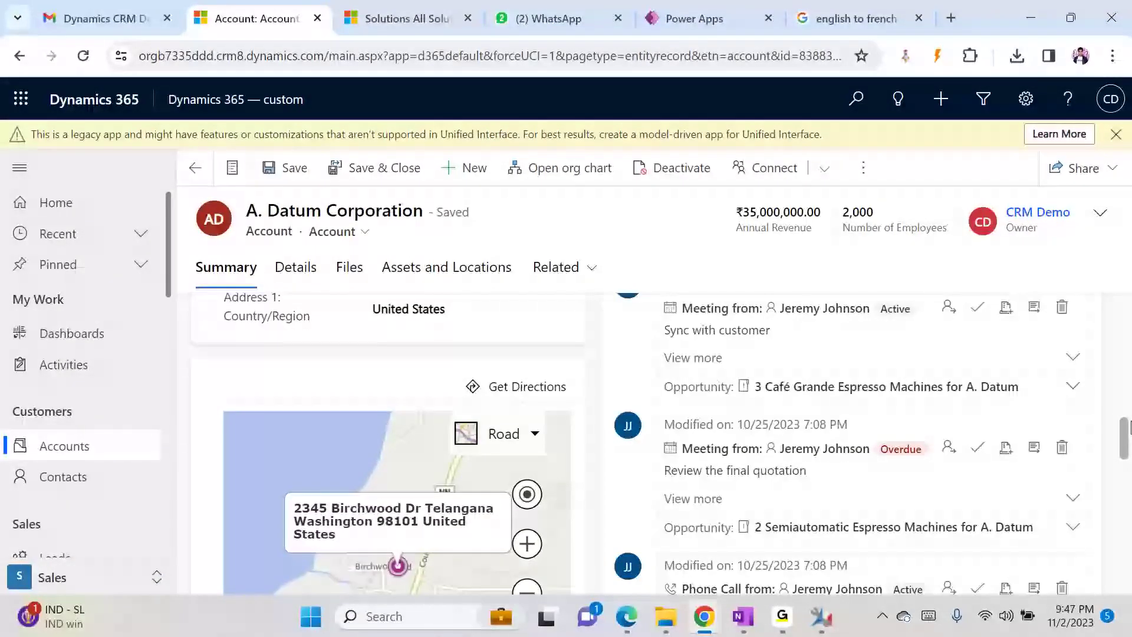
pyautogui.scroll(3, 1128, 425)
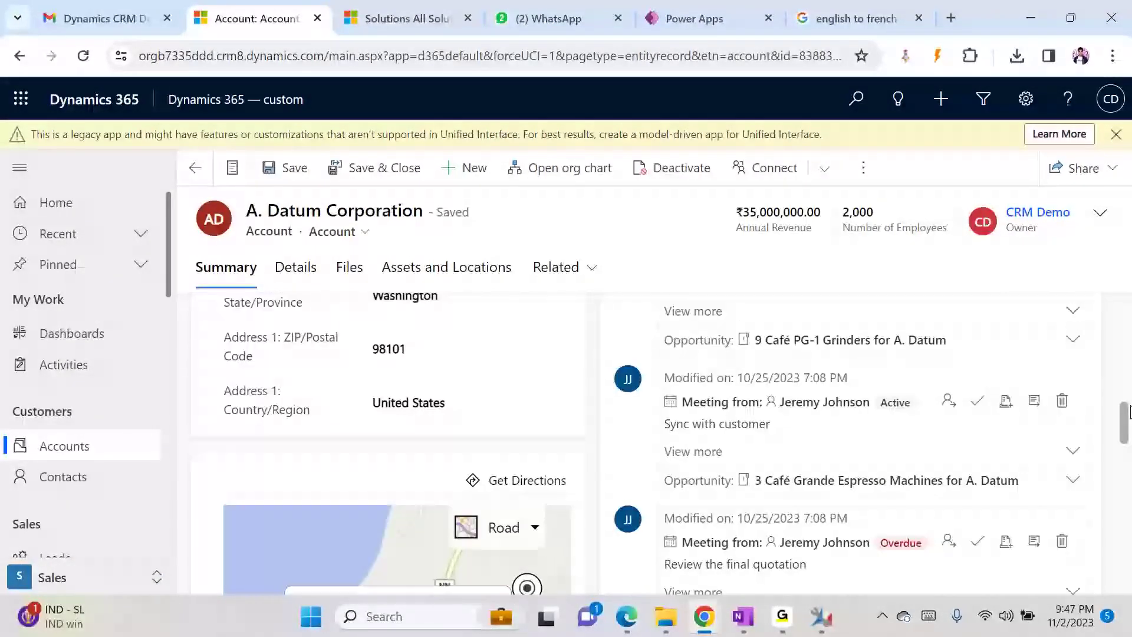
# - Enter city Hyderabad, state Telangana, ZIP 500089 and country India, then save
pyautogui.click(416, 305)
pyautogui.doubleClick(419, 307)
pyautogui.write('Hyderabad')
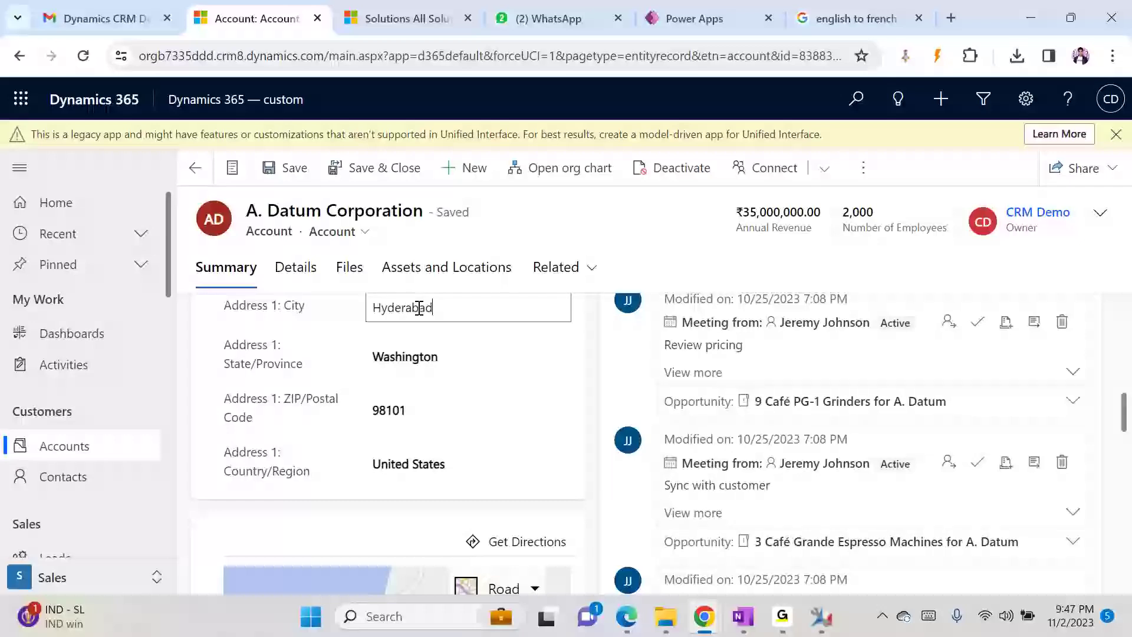
pyautogui.press('Tab')
pyautogui.write('Tele')
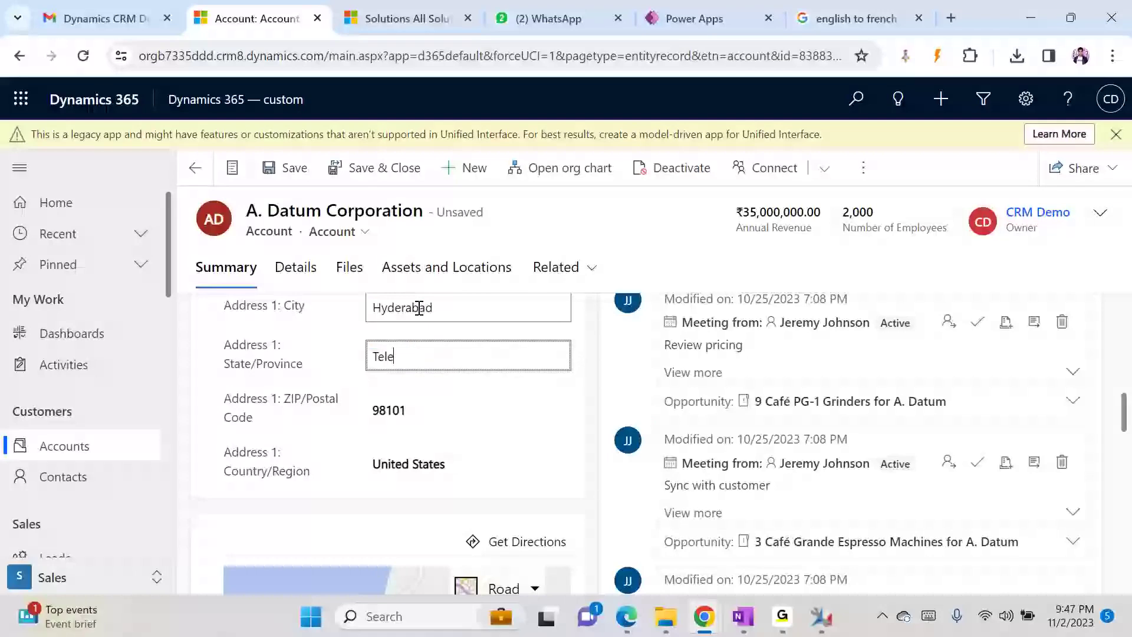
pyautogui.press('BackSpace')
pyautogui.write('angana')
pyautogui.press('Tab')
pyautogui.write('6555')
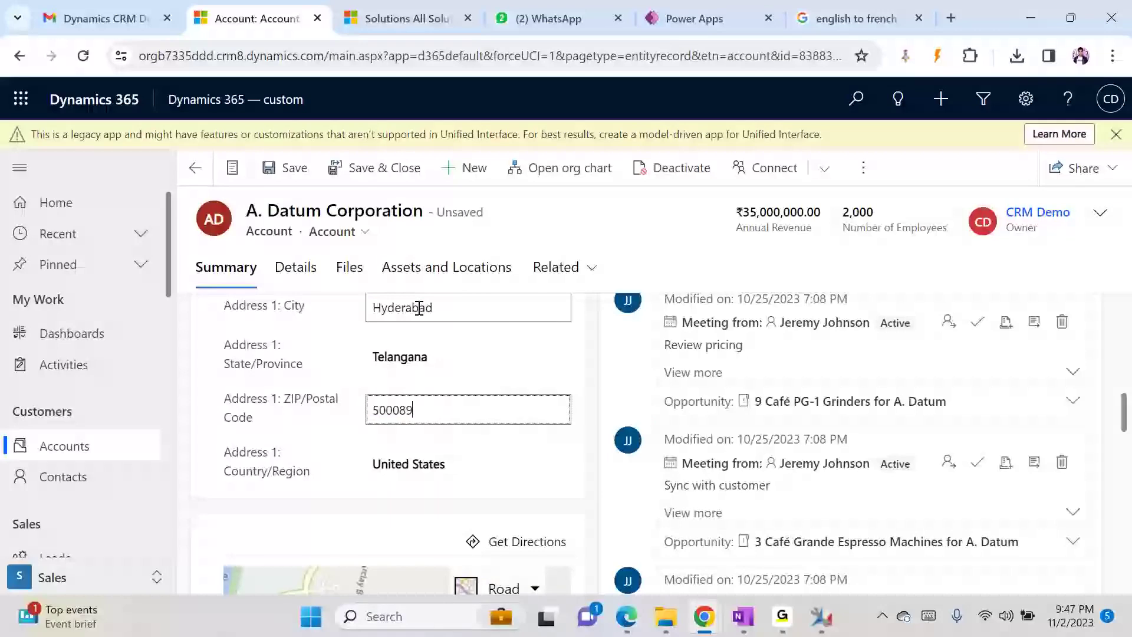
pyautogui.press('Tab')
pyautogui.press('BackSpace')
pyautogui.write('India')
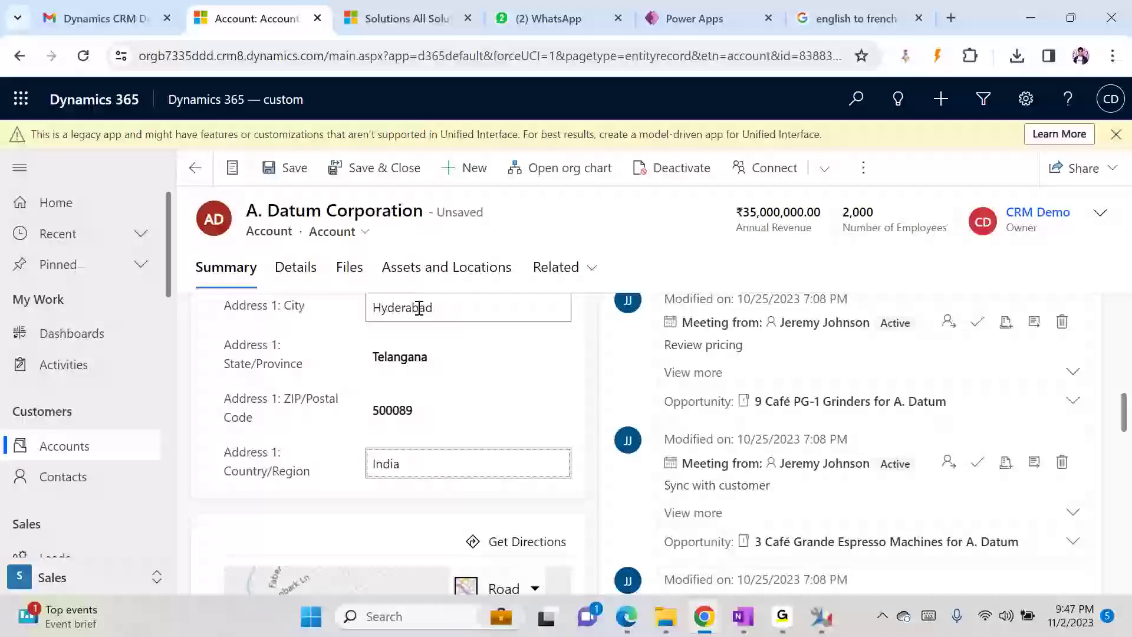
pyautogui.hotkey('ctrl', 's')
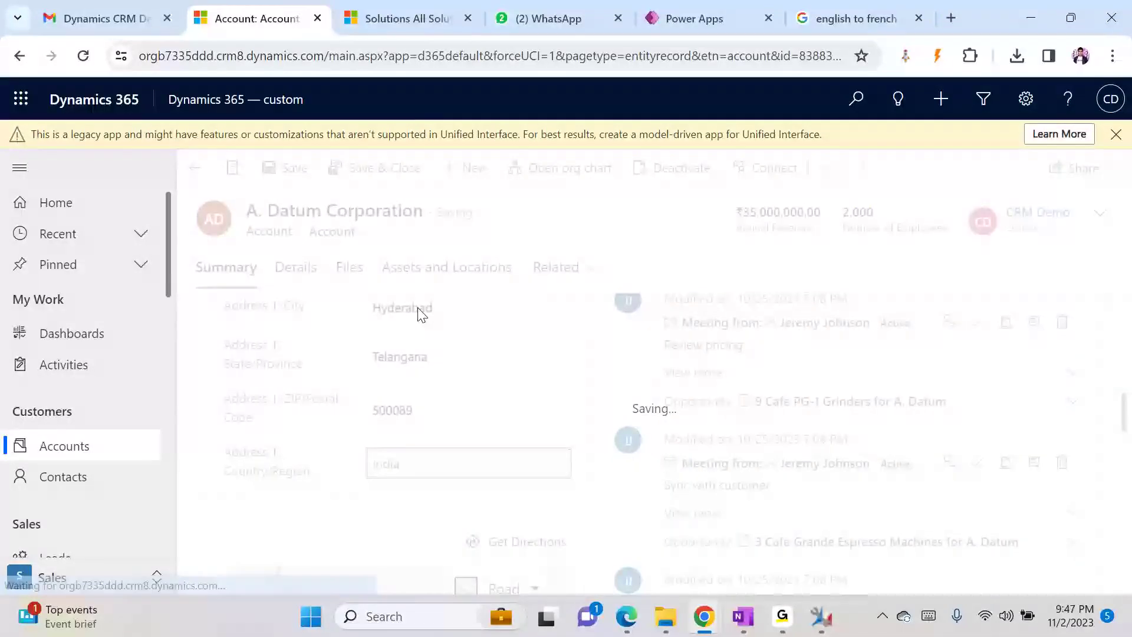
pyautogui.moveTo(1127, 407); pyautogui.dragTo(1128, 451)
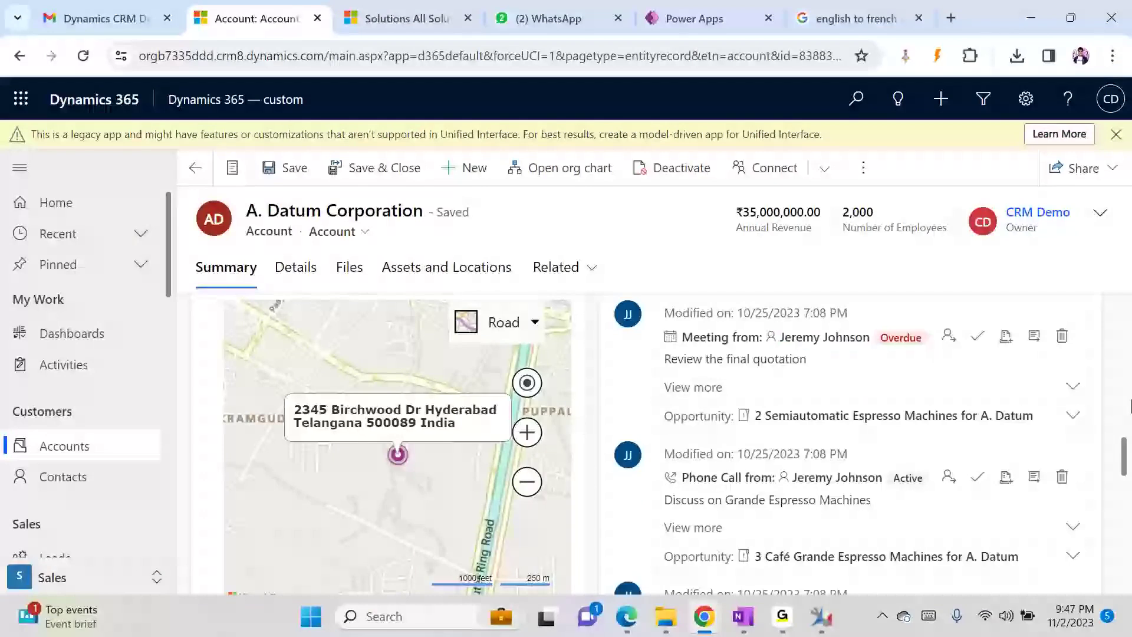
# - Zoom the map out around the Hyderabad pin, then switch to the GoTo application
pyautogui.scroll(-2, 1126, 451)
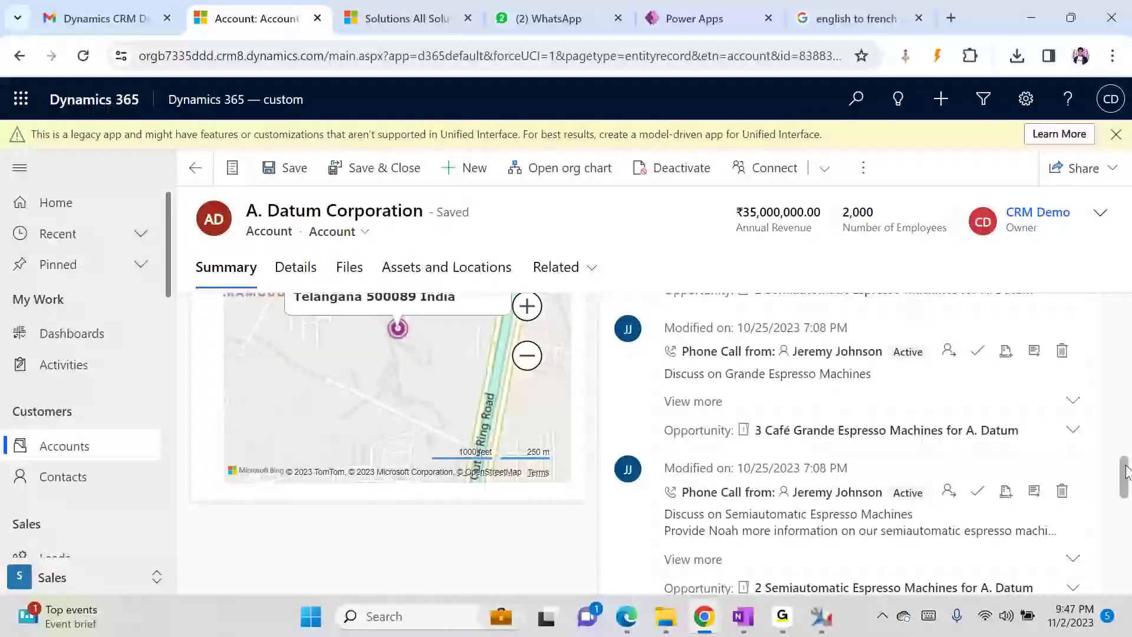
pyautogui.click(529, 357)
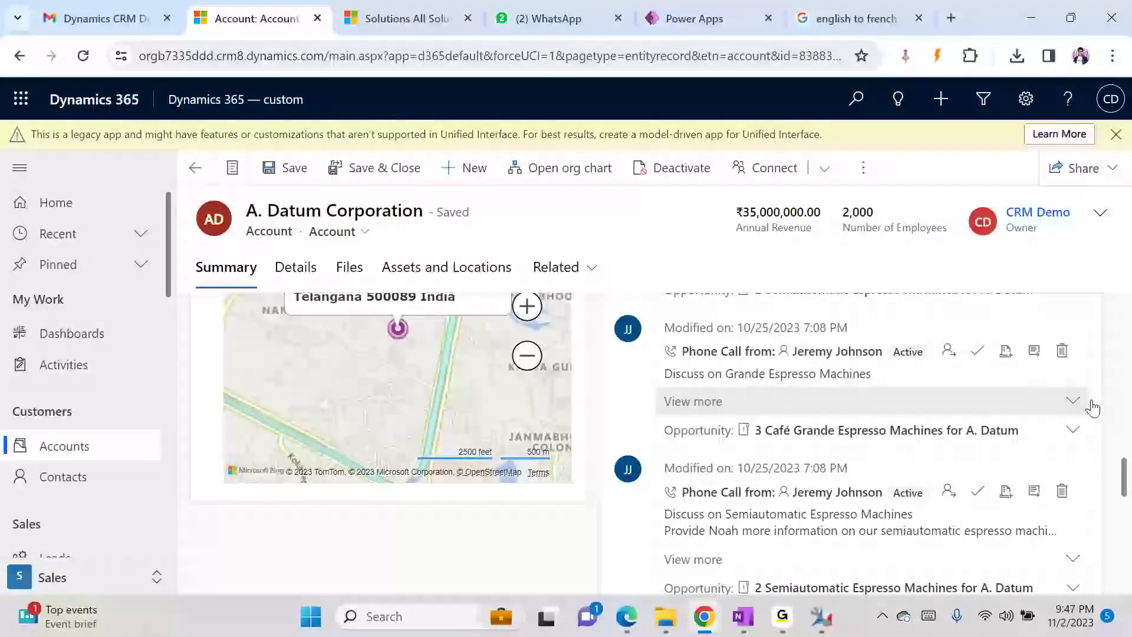
pyautogui.moveTo(1123, 472); pyautogui.dragTo(1127, 449)
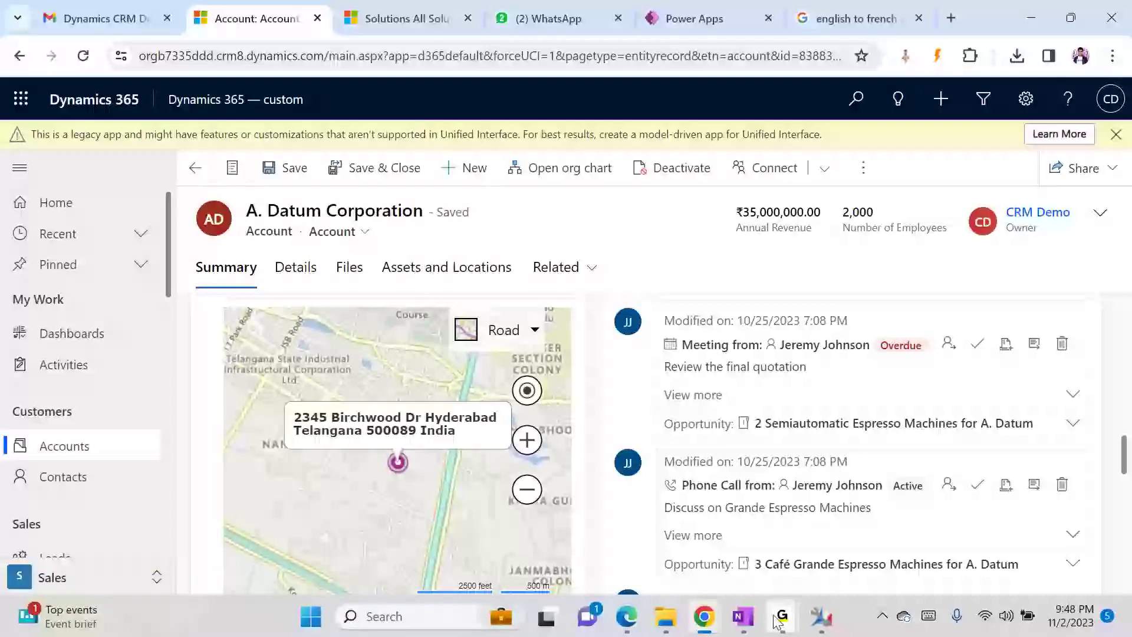
pyautogui.moveTo(777, 622)
pyautogui.click(831, 521)
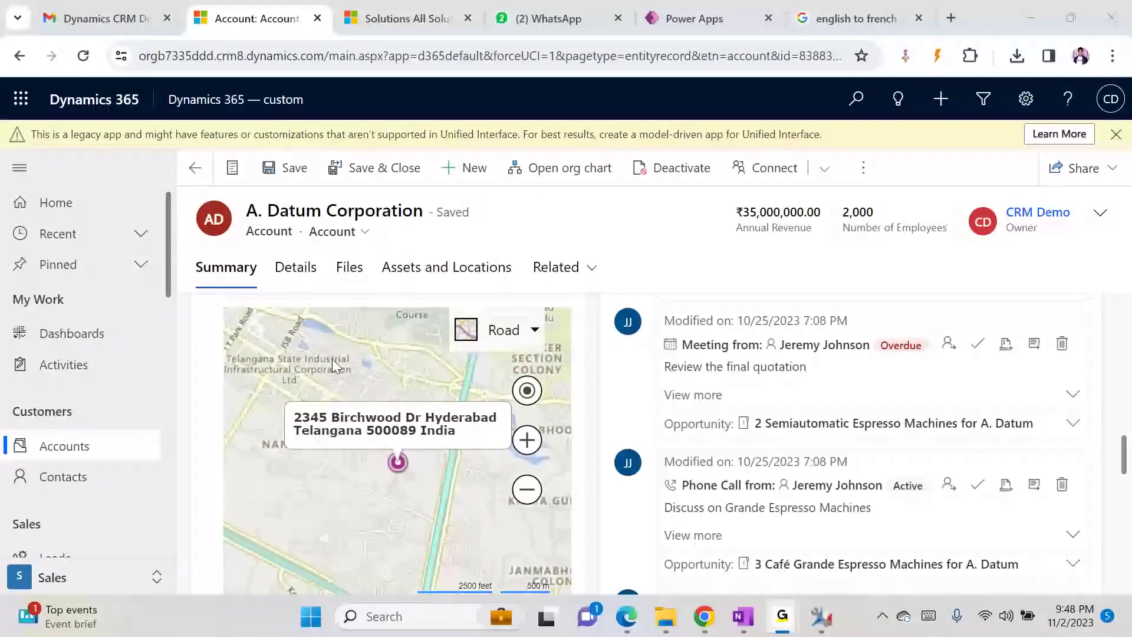